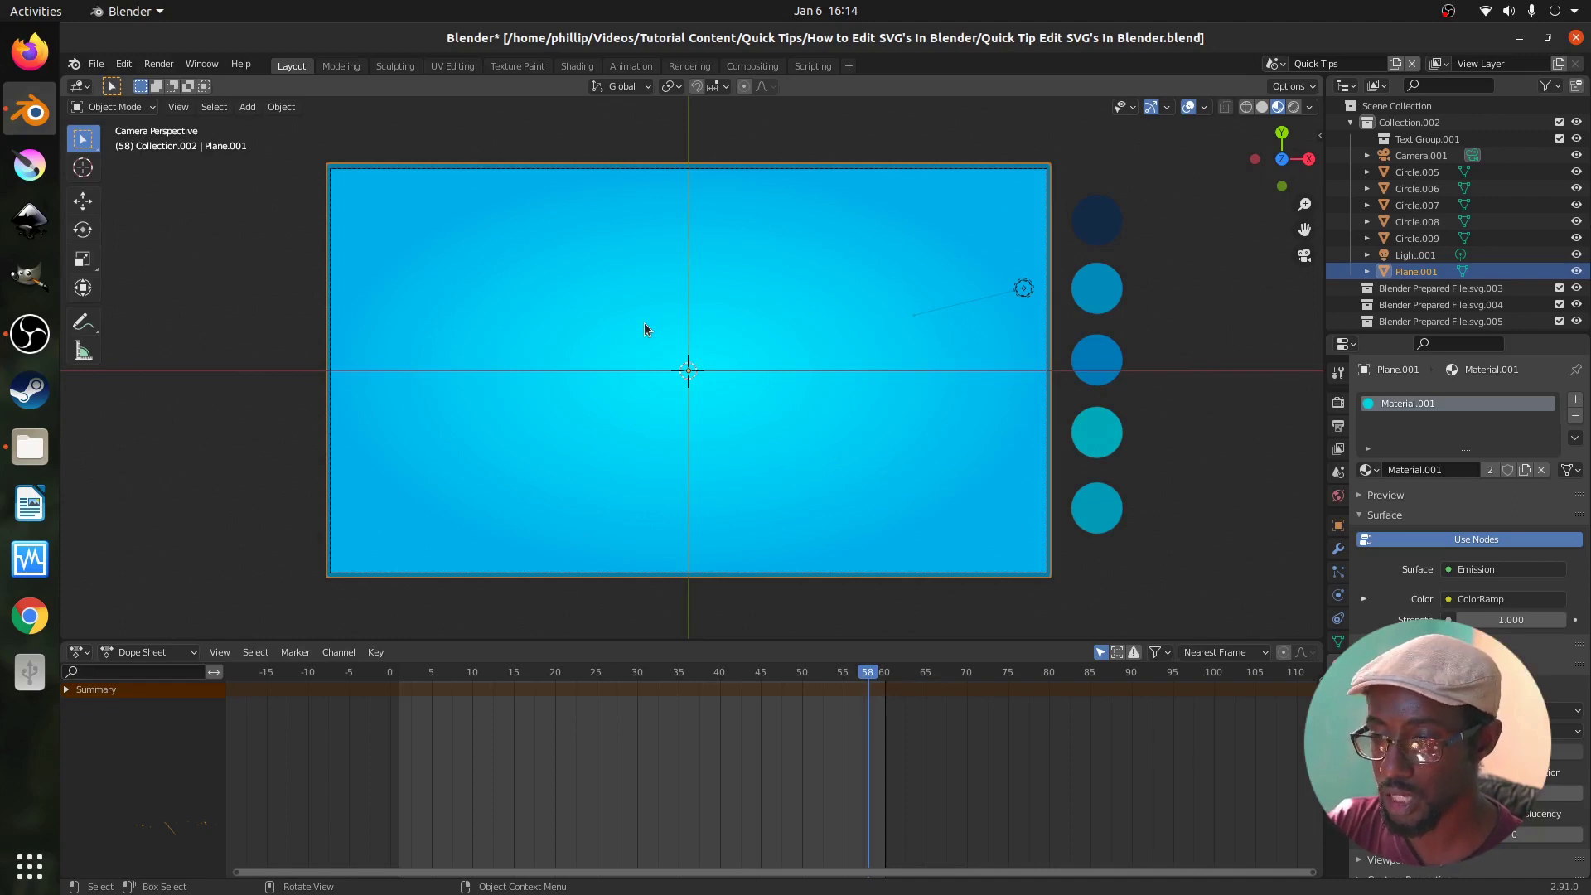
# Hide the blue gradient background plane, testing unhiding it once.
pyautogui.press('h')
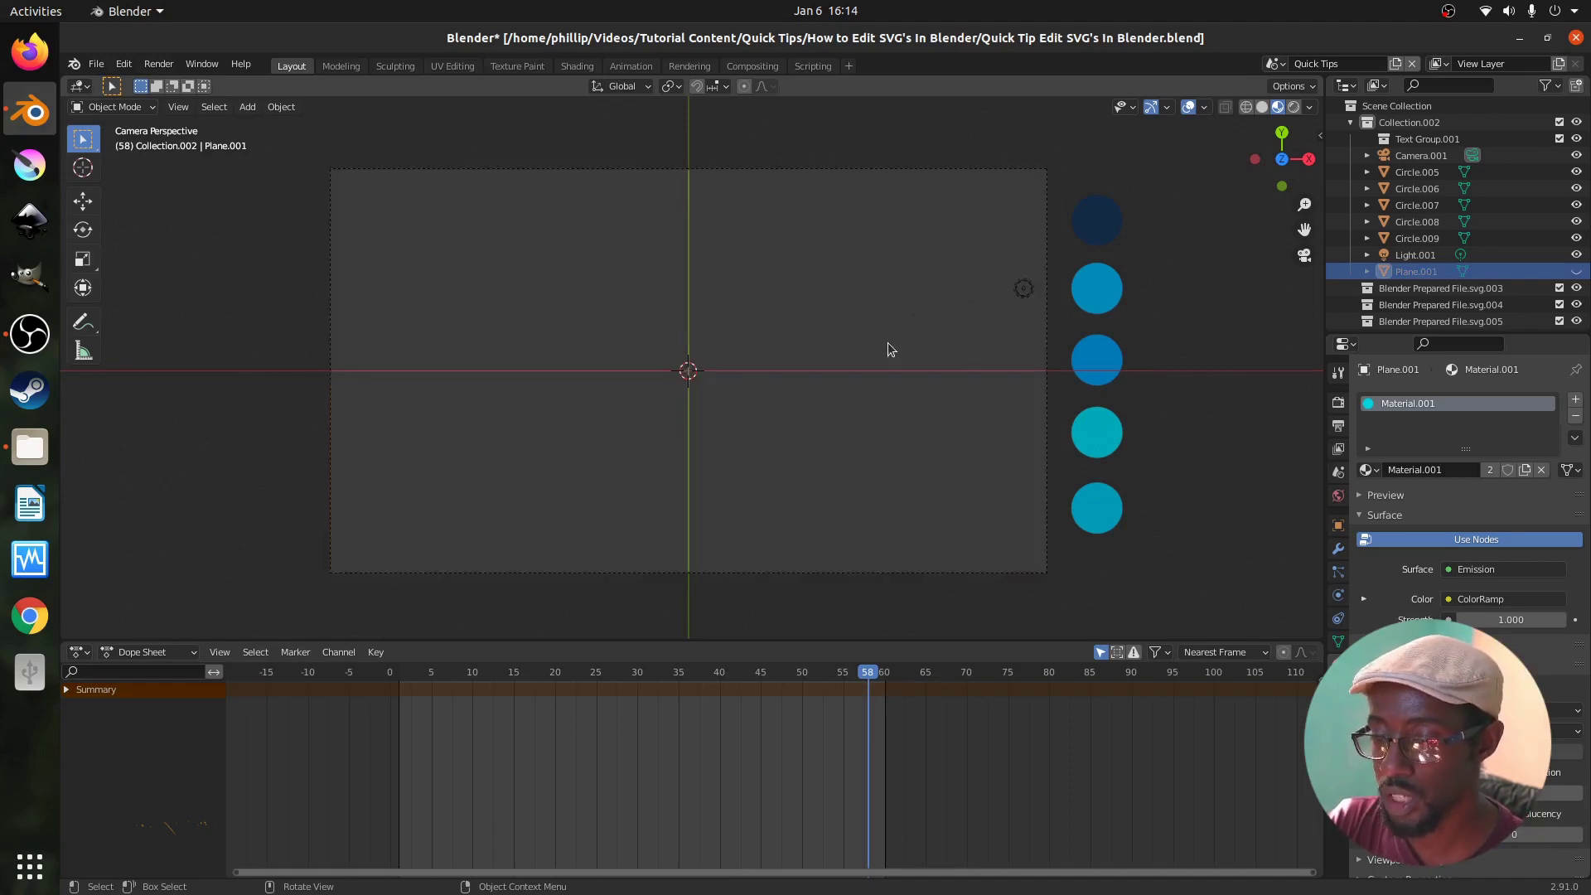
pyautogui.hotkey('alt', 'h')
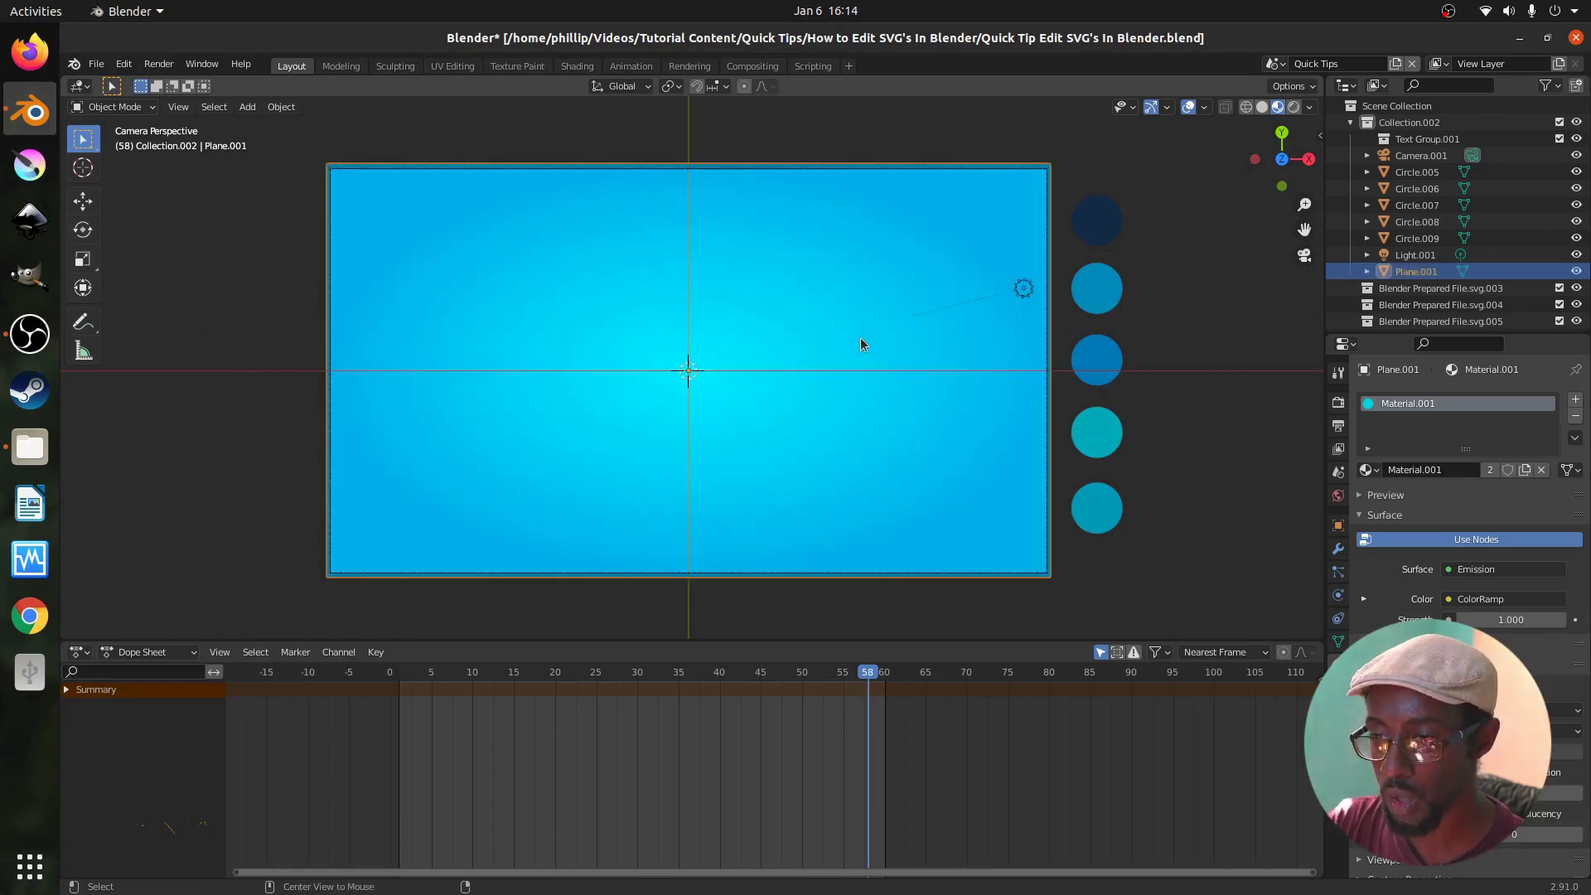
pyautogui.press('h')
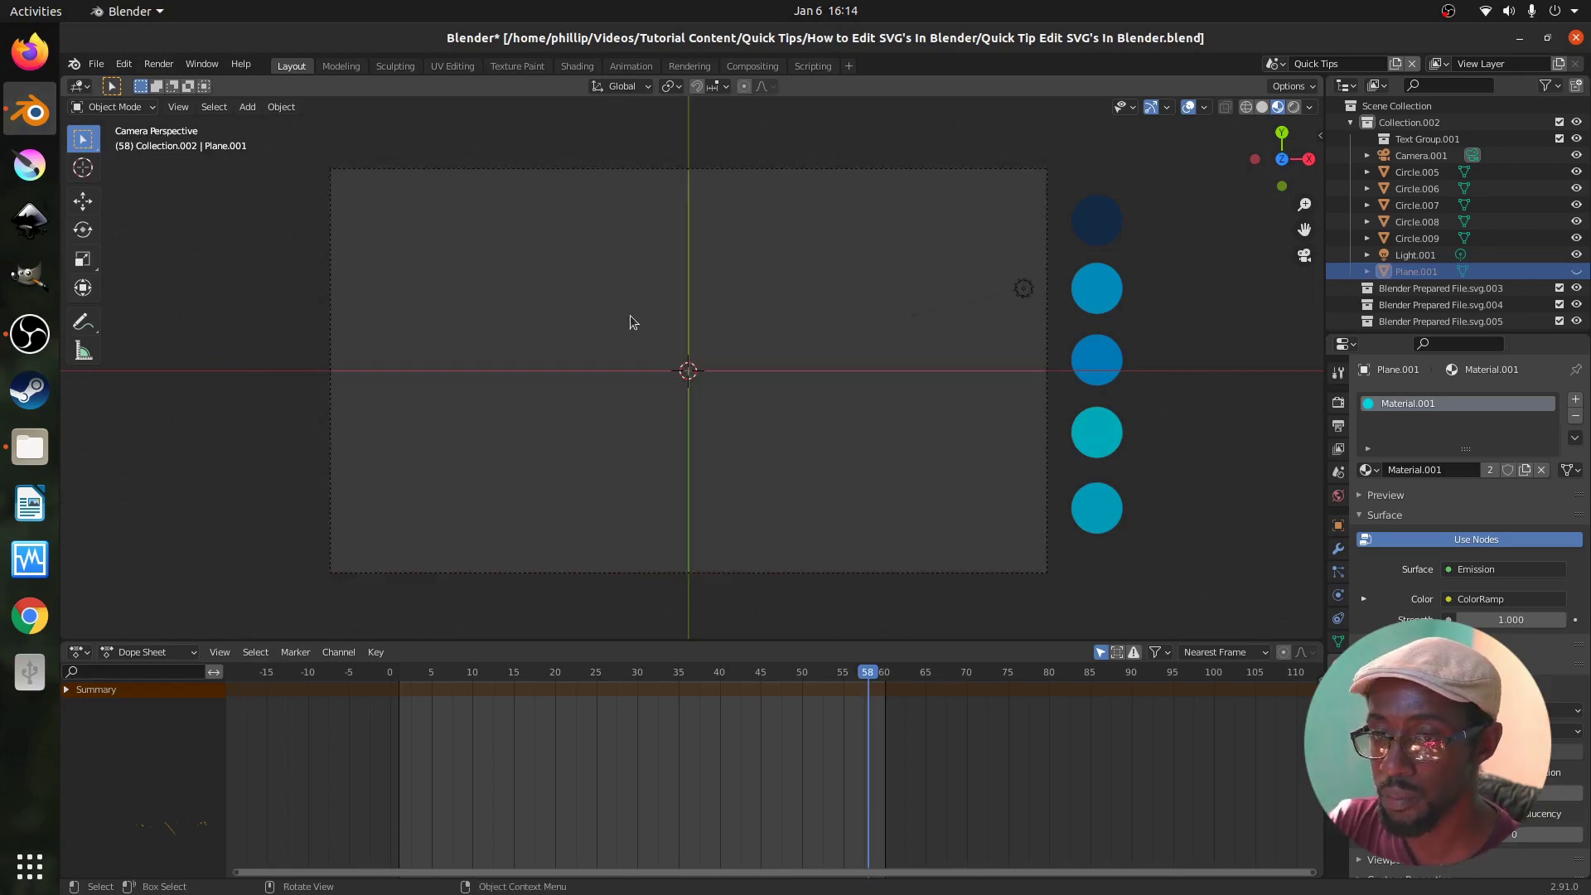
# Import the vector file Blender Prepared File.svg as Scalable Vector Graphics into the scene.
pyautogui.click(96, 64)
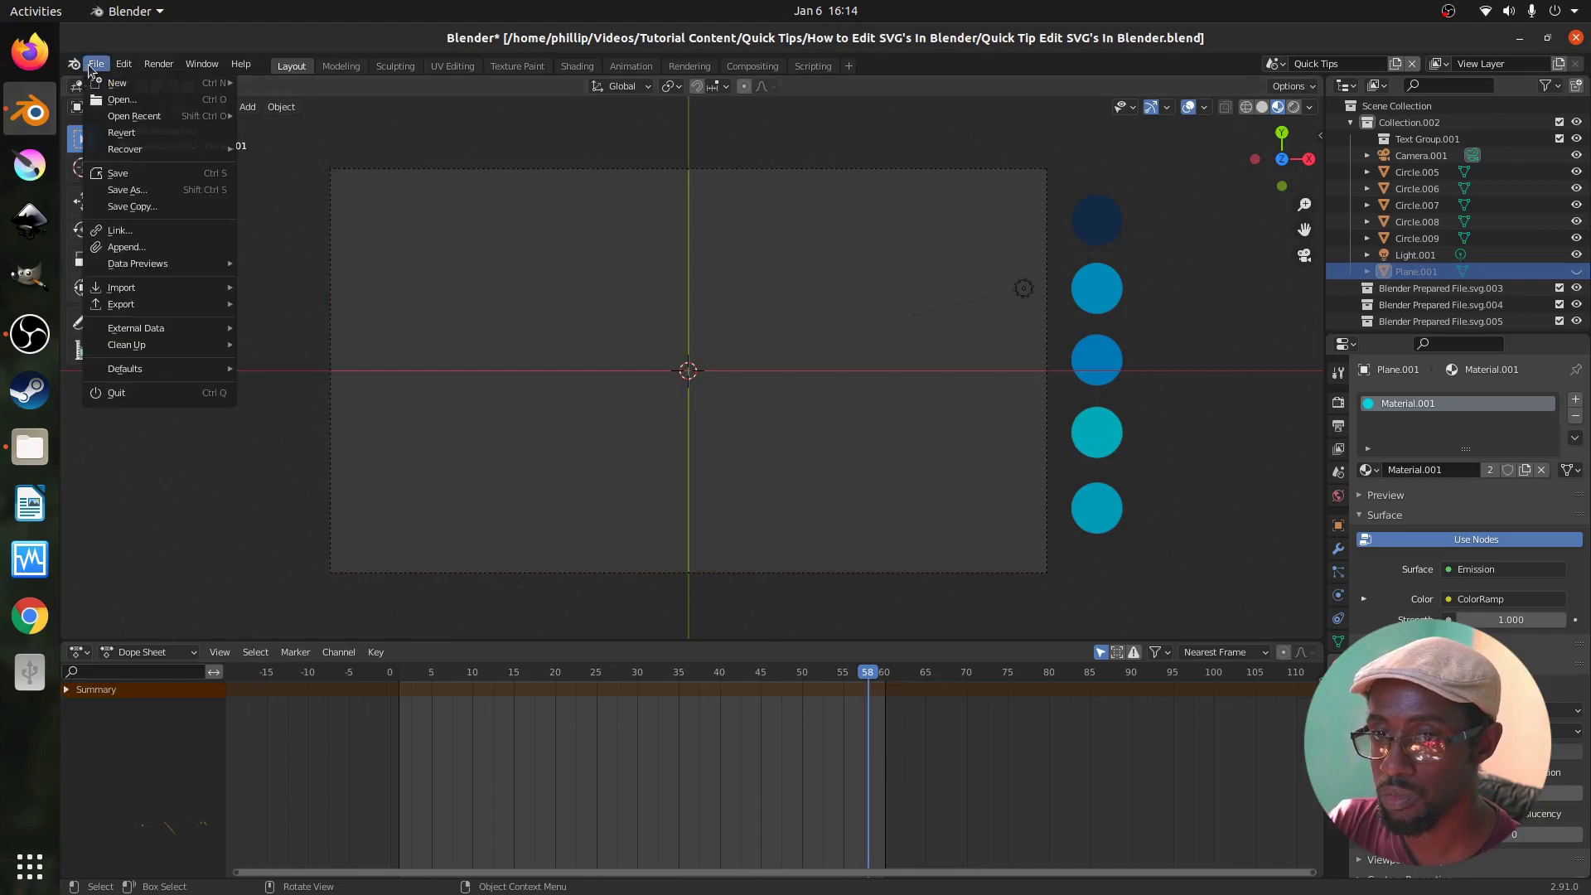
pyautogui.moveTo(131, 287)
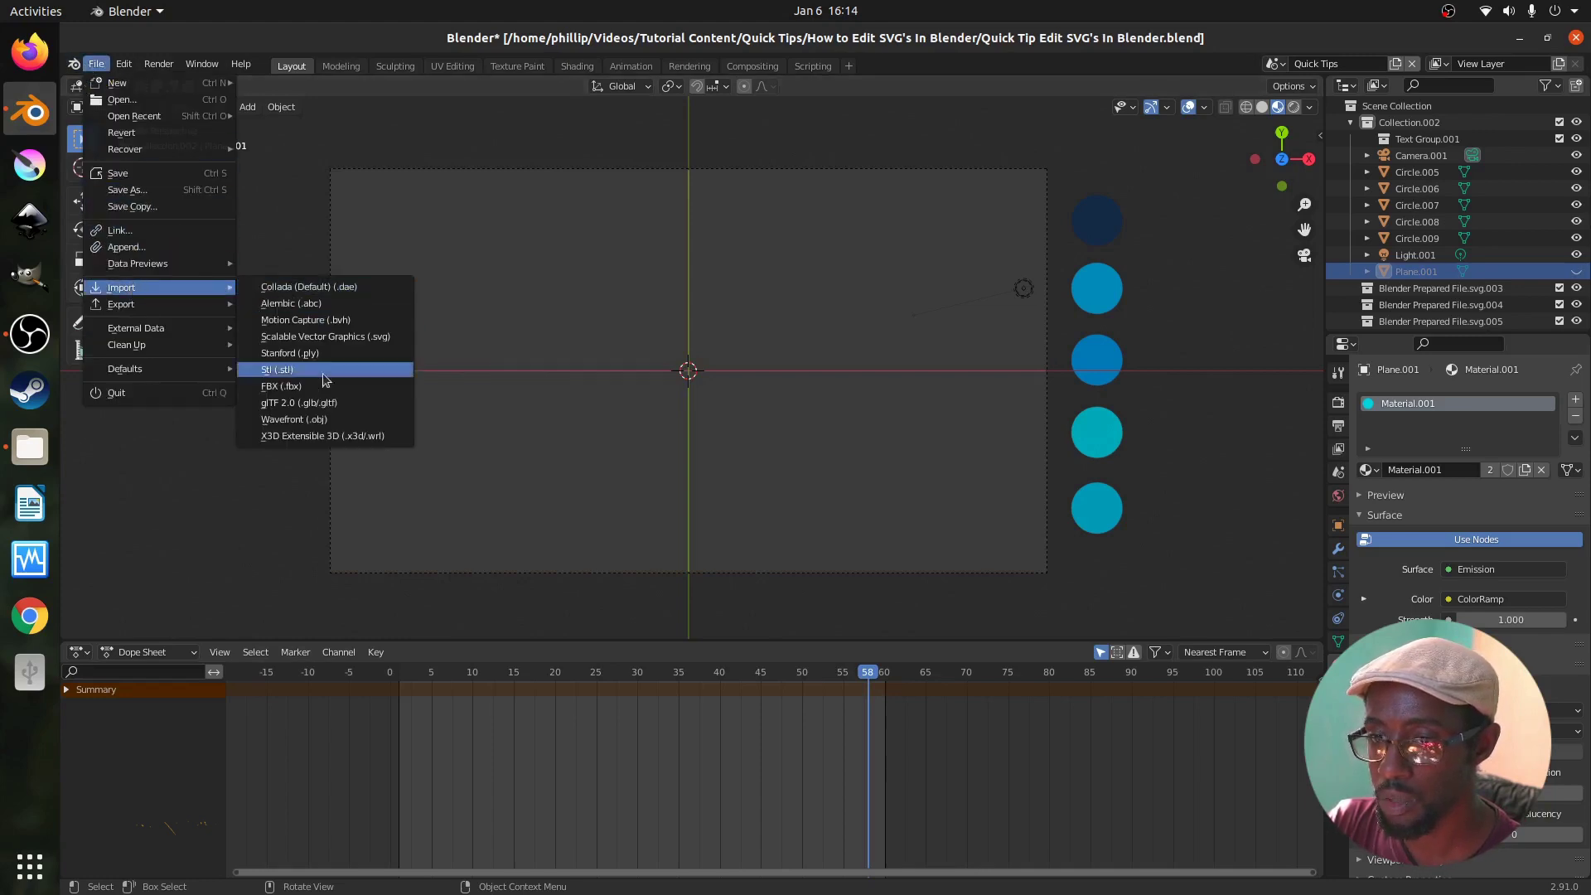
pyautogui.click(351, 335)
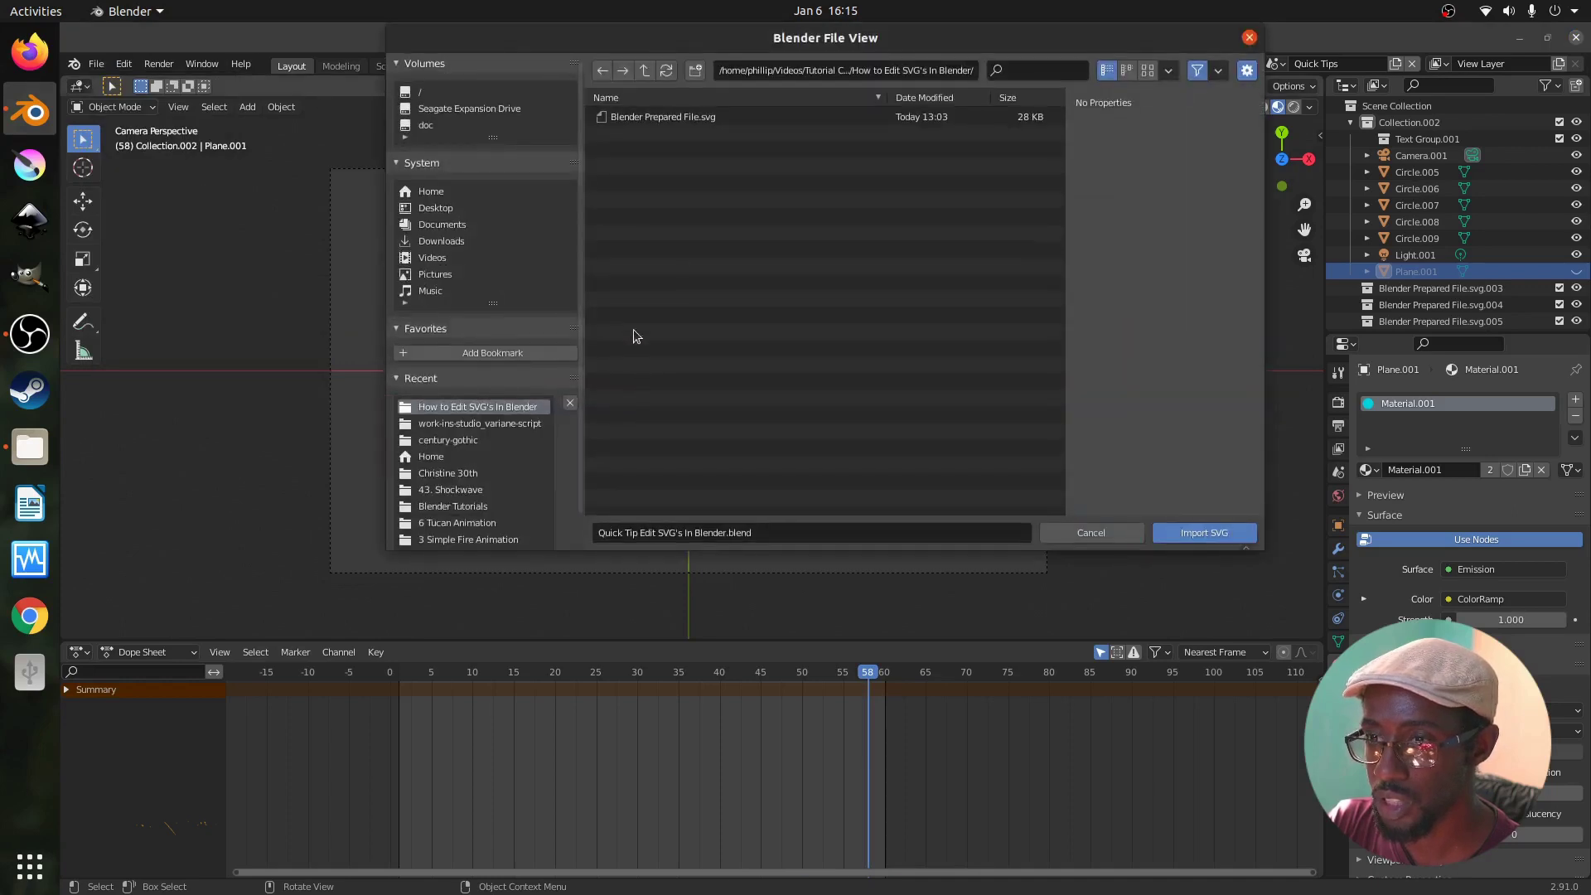
pyautogui.click(703, 117)
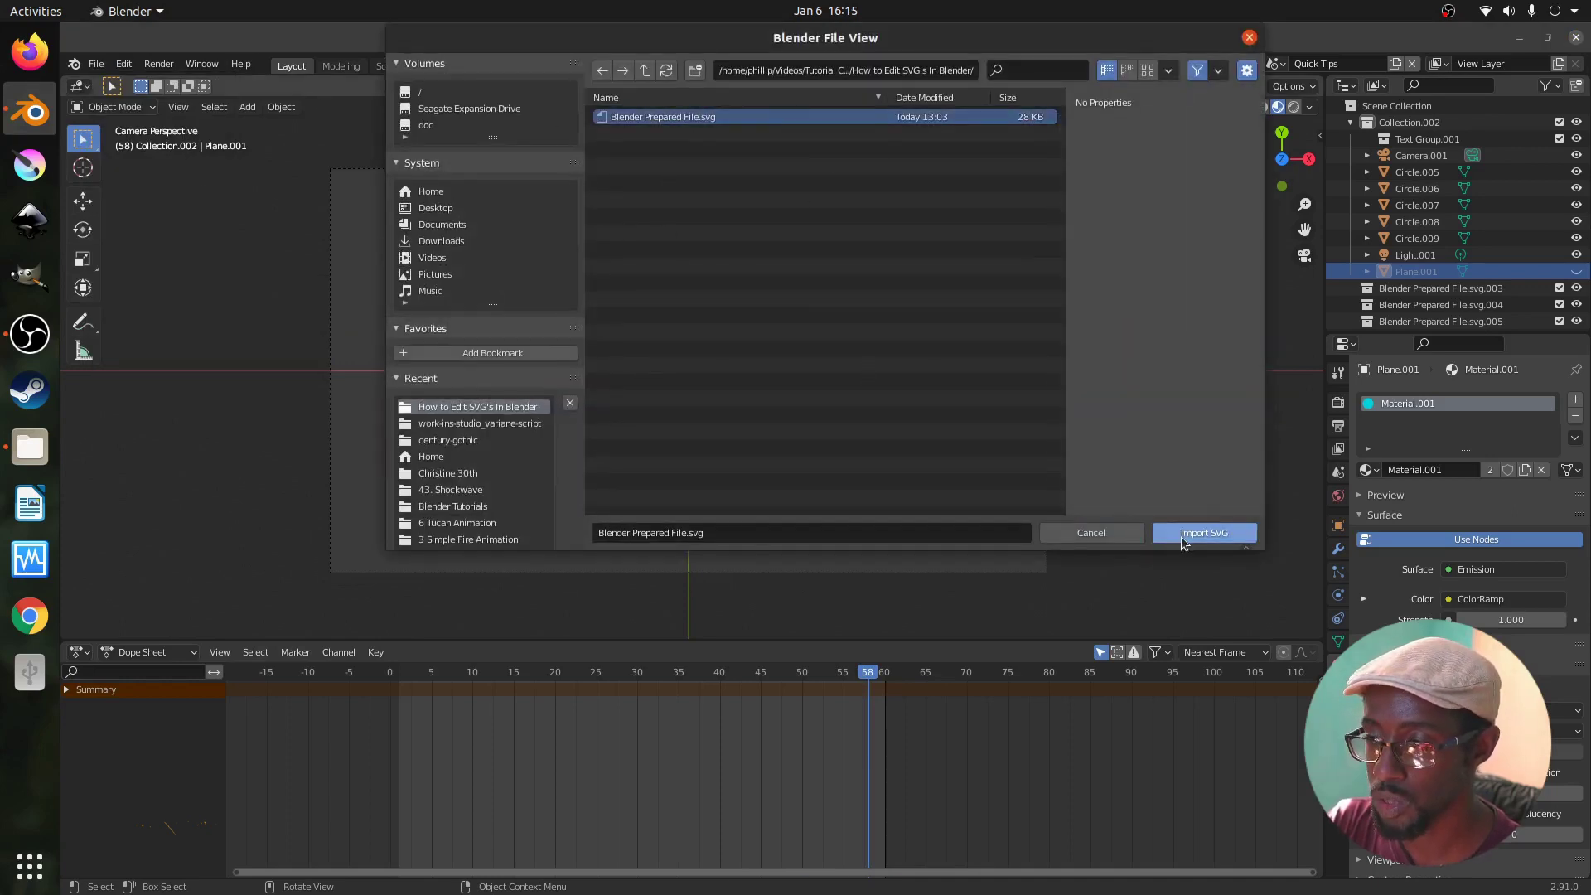
pyautogui.click(1181, 534)
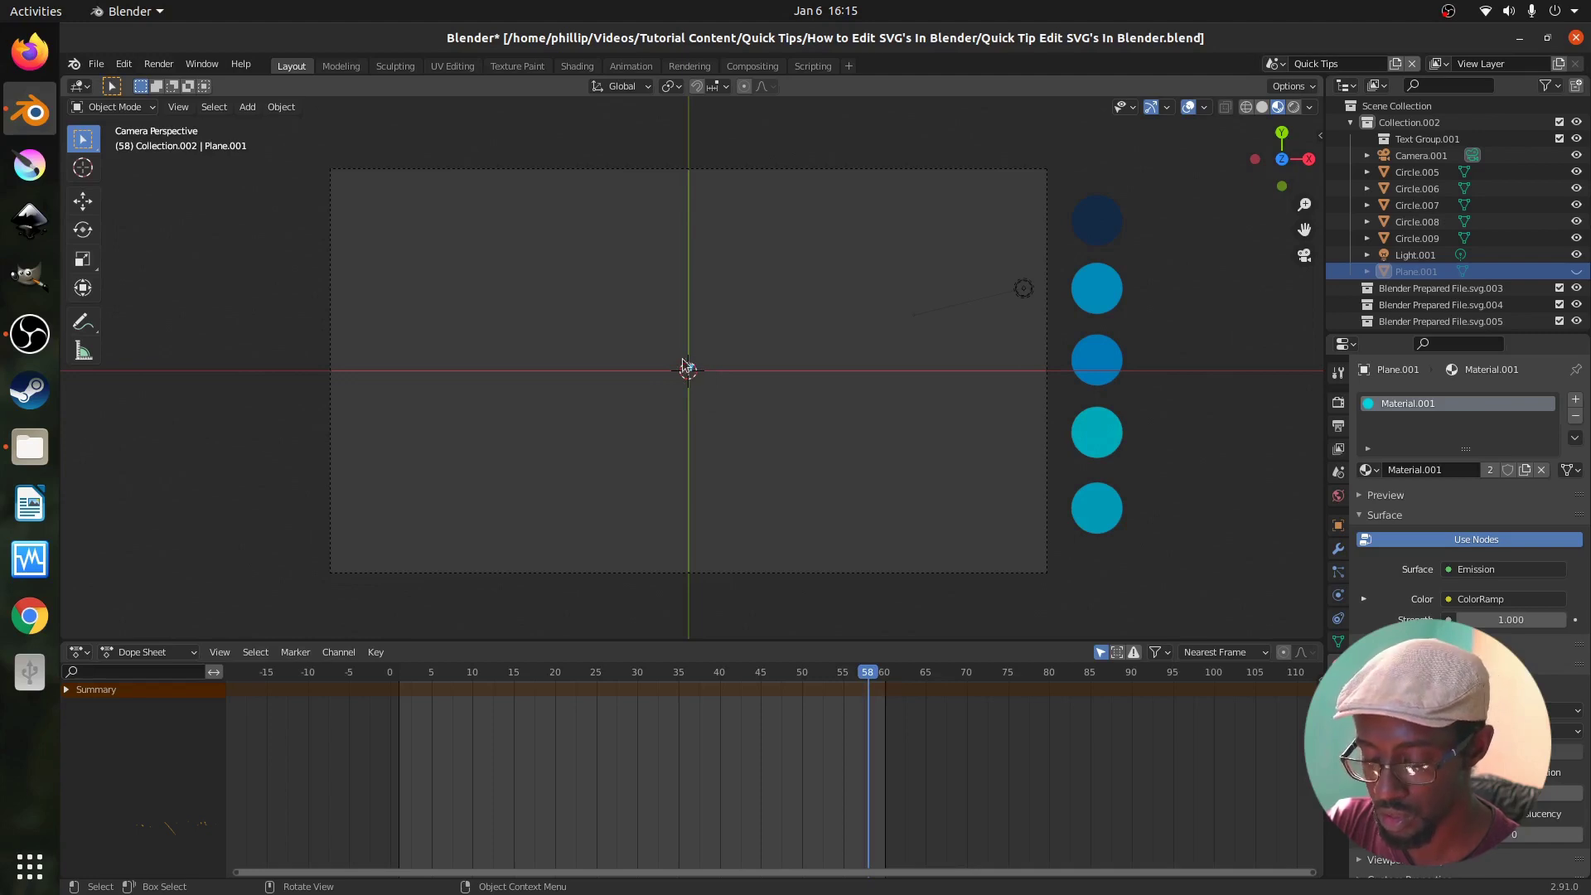
# Box-select the tiny imported balloon artwork at the world origin, frame it in the view, and clear the selection.
pyautogui.press('b')
pyautogui.moveTo(668, 338); pyautogui.dragTo(709, 401)
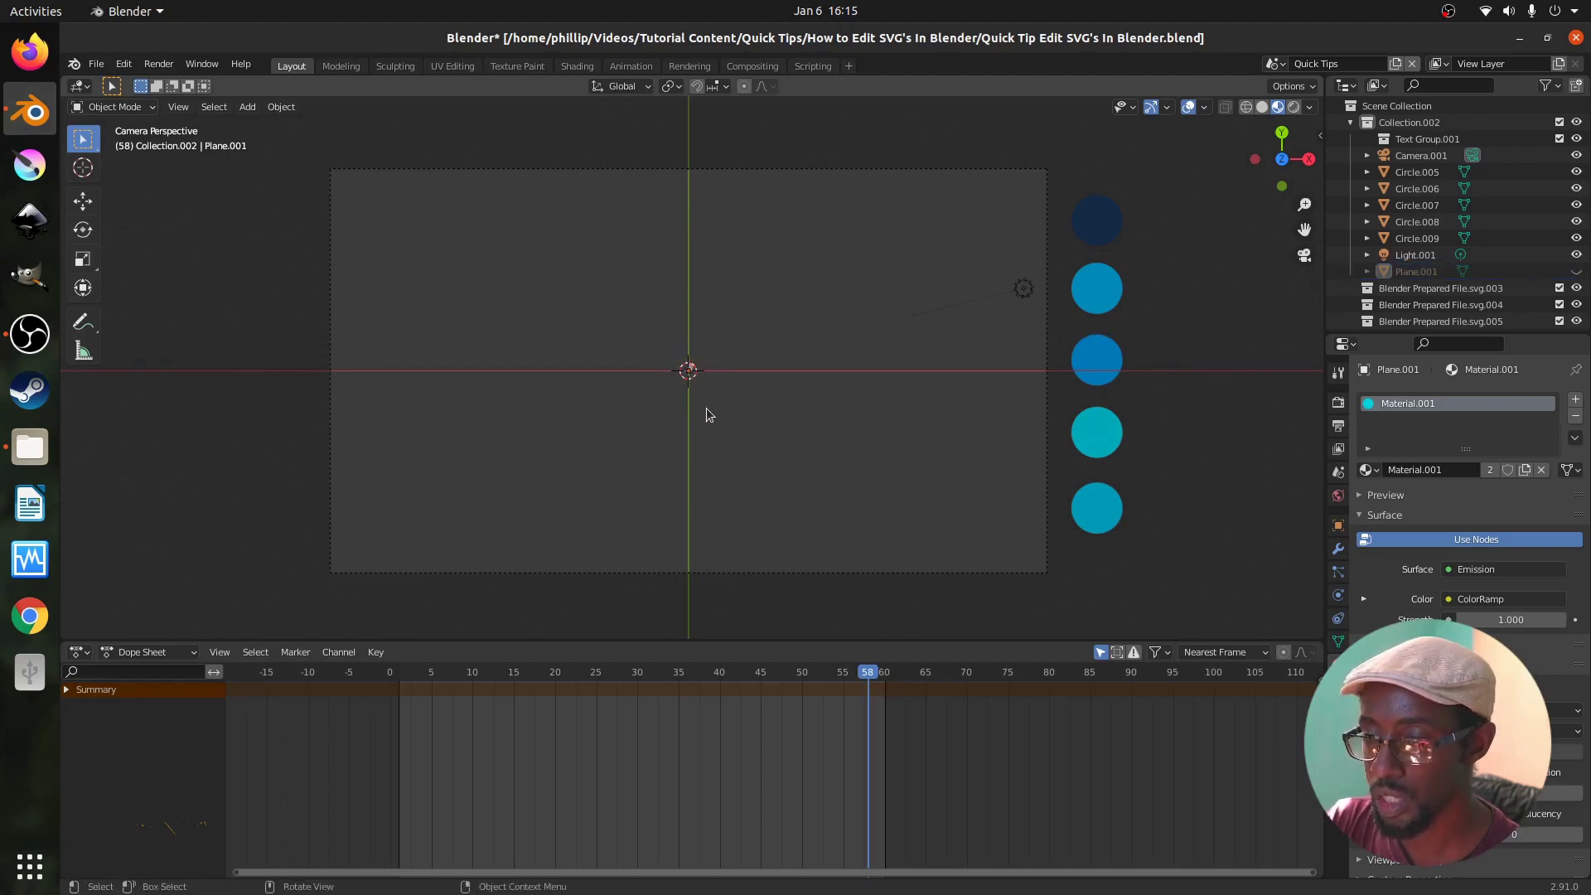
pyautogui.press('KP_0')
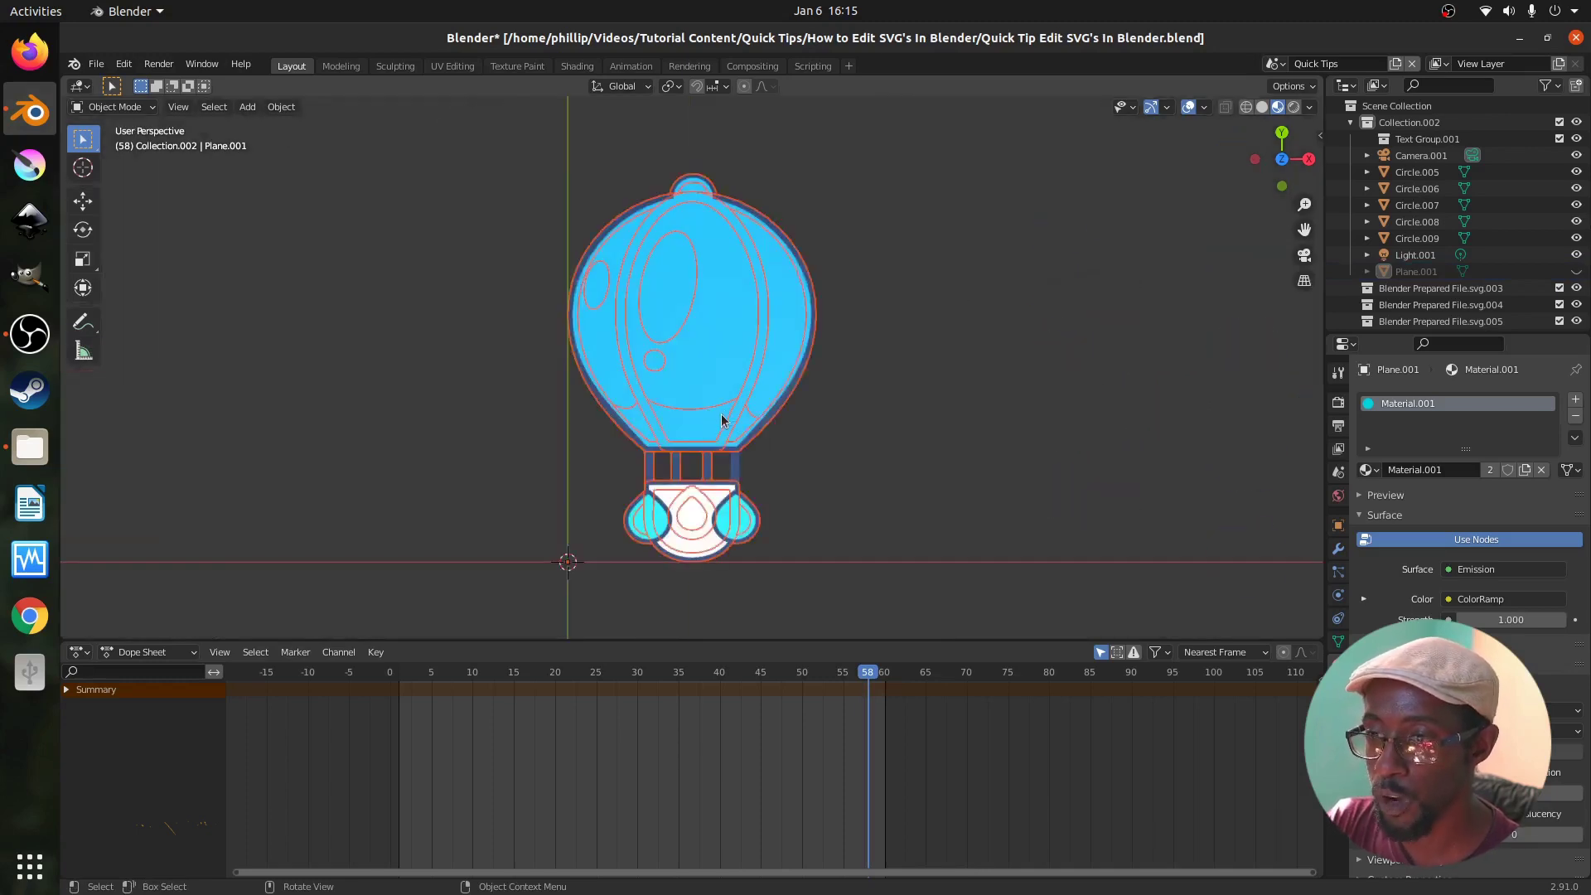
pyautogui.click(816, 399)
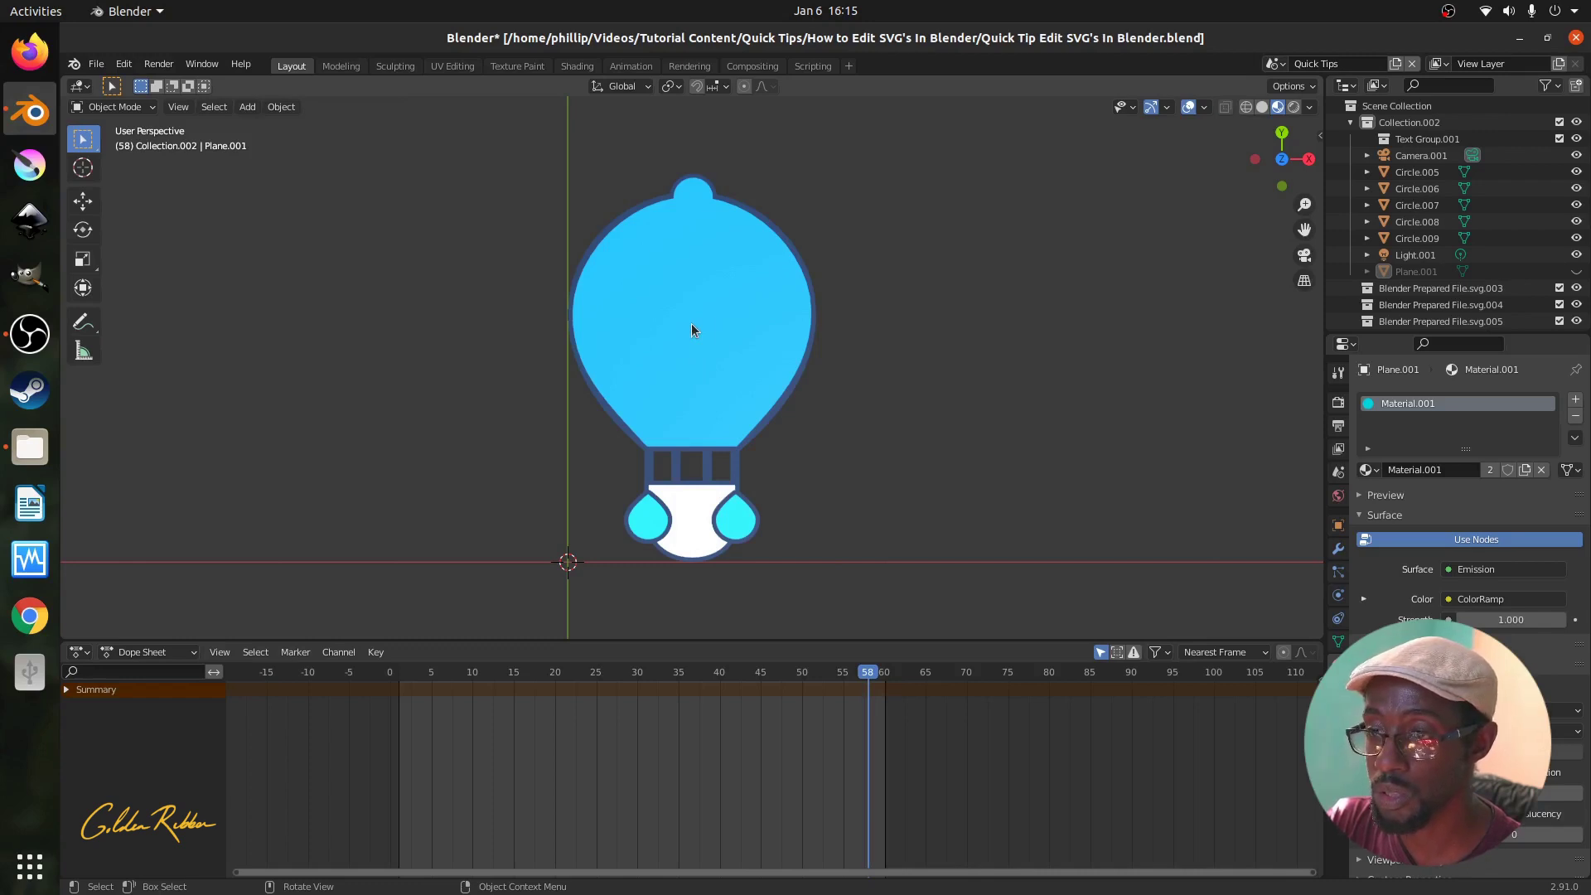
# Select the balloon's main body shape and examine from several angles how the overlapping flat layers display.
pyautogui.click(684, 302)
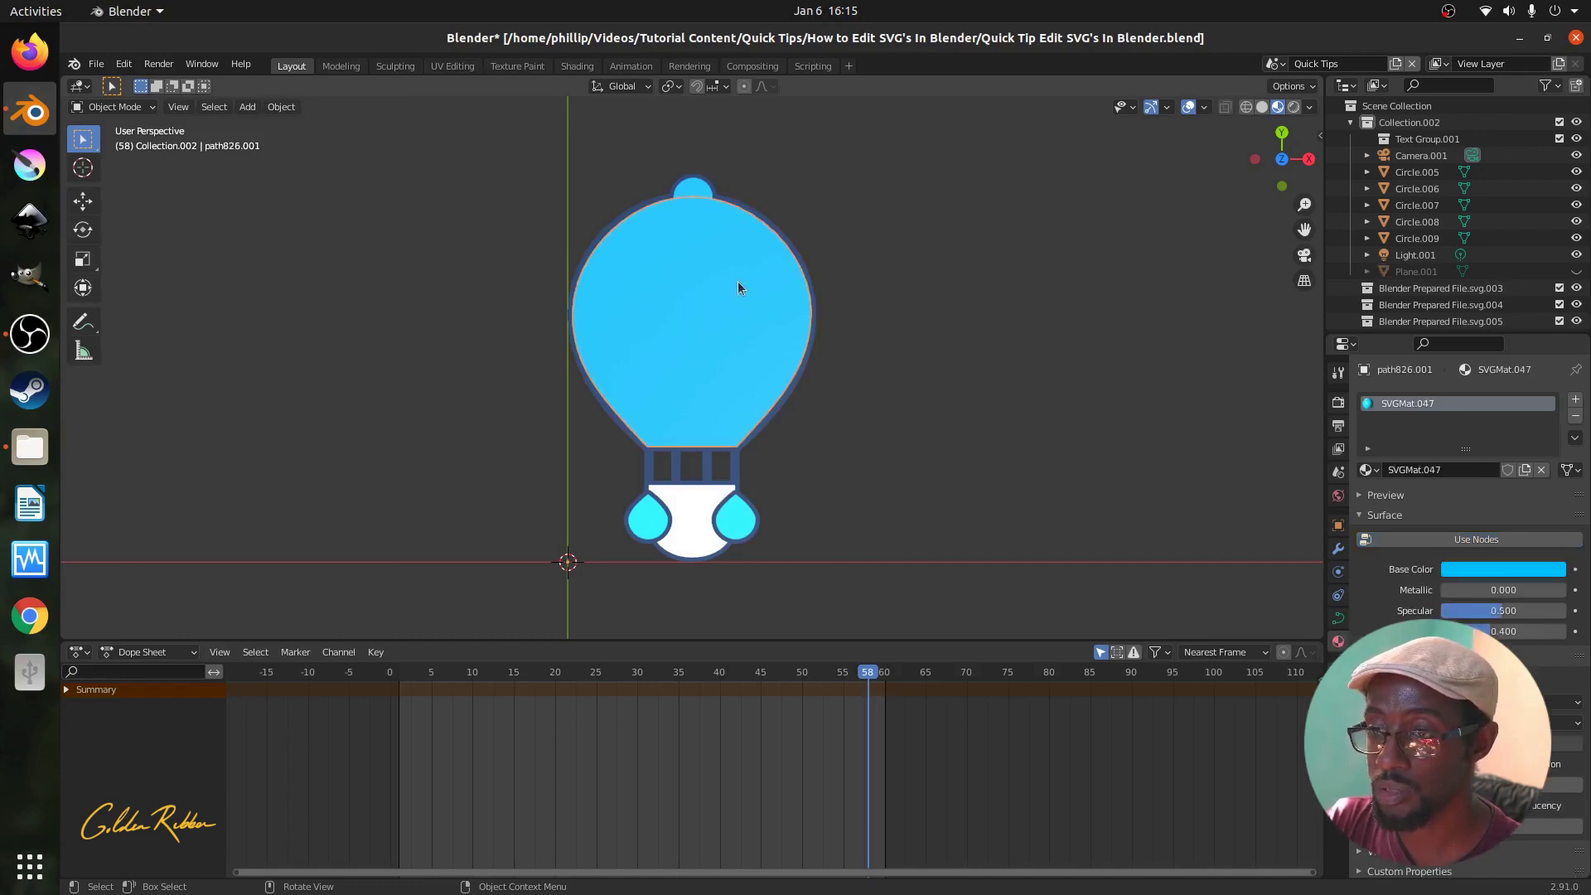
pyautogui.scroll(1, 773, 285)
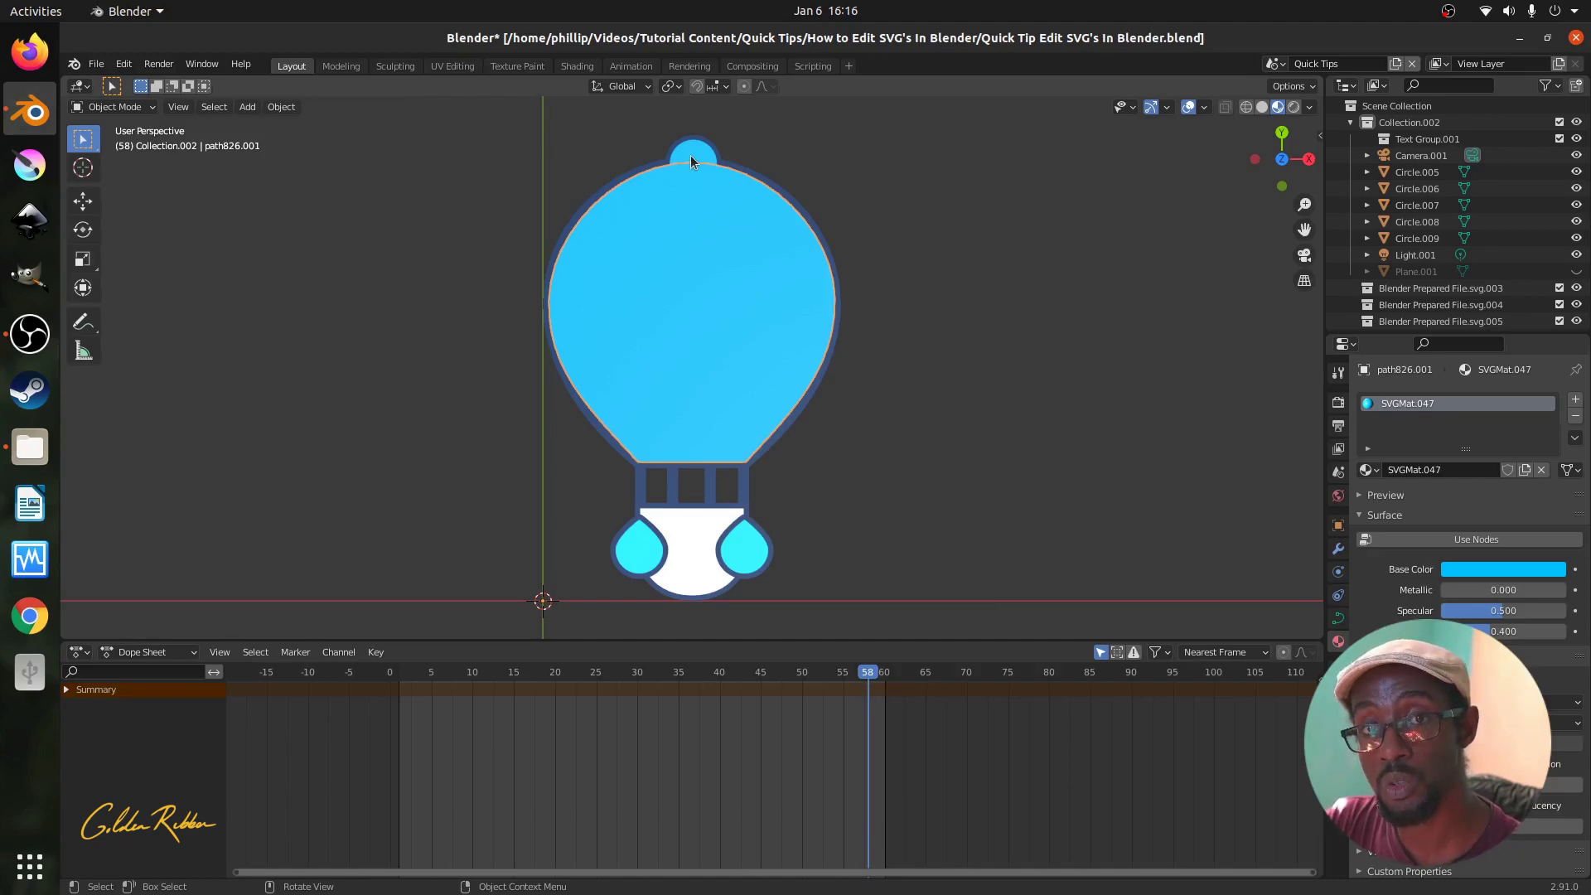
pyautogui.moveTo(842, 412); pyautogui.dragTo(729, 375, button='middle')
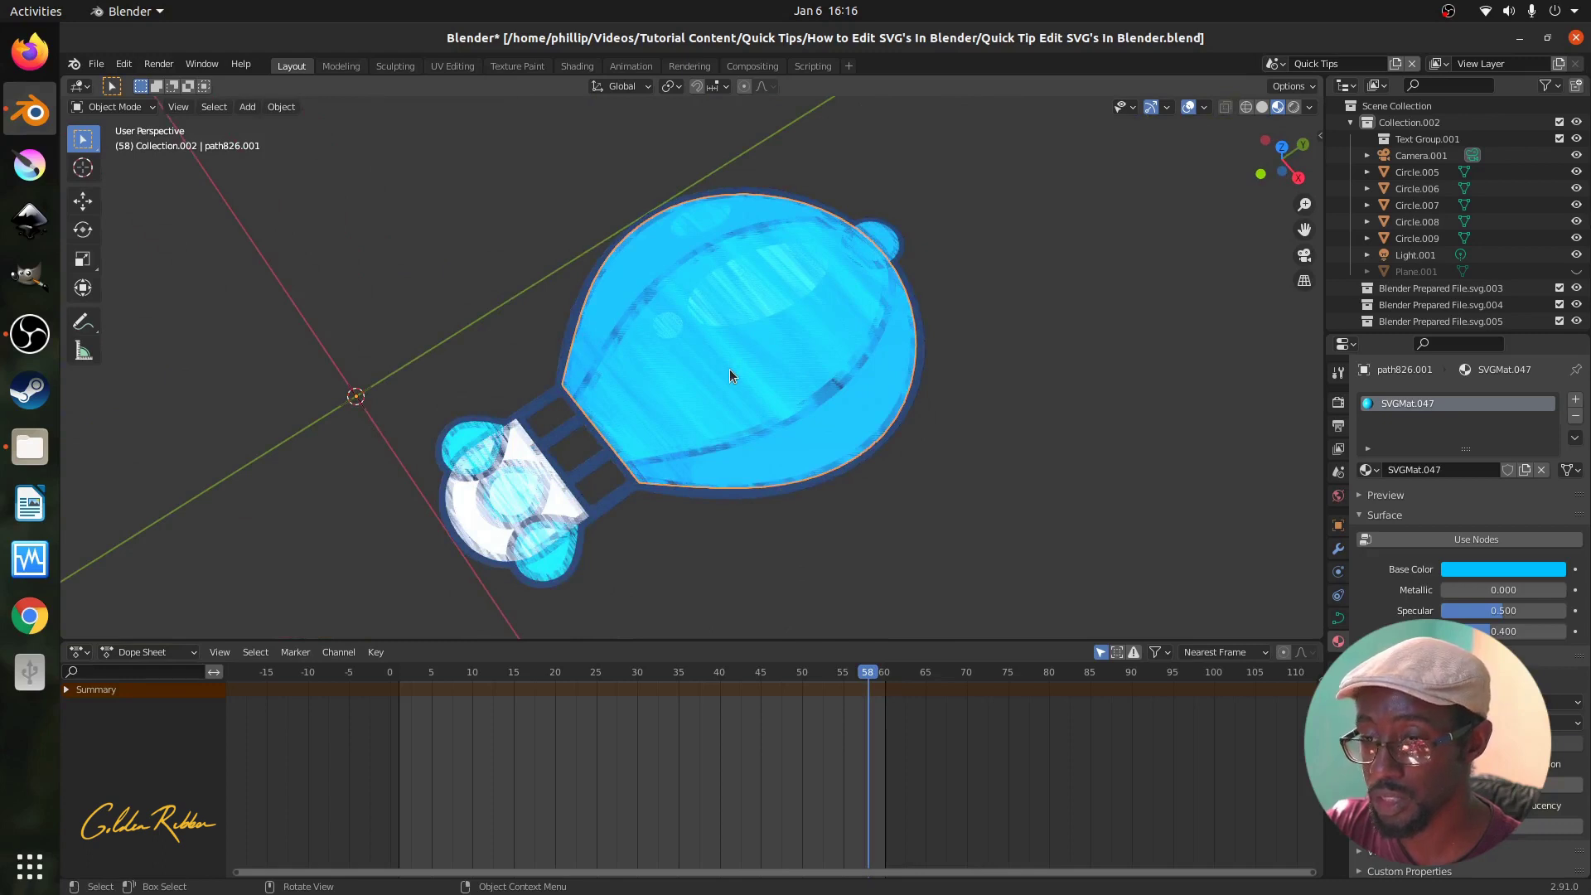
pyautogui.press('KP_0')
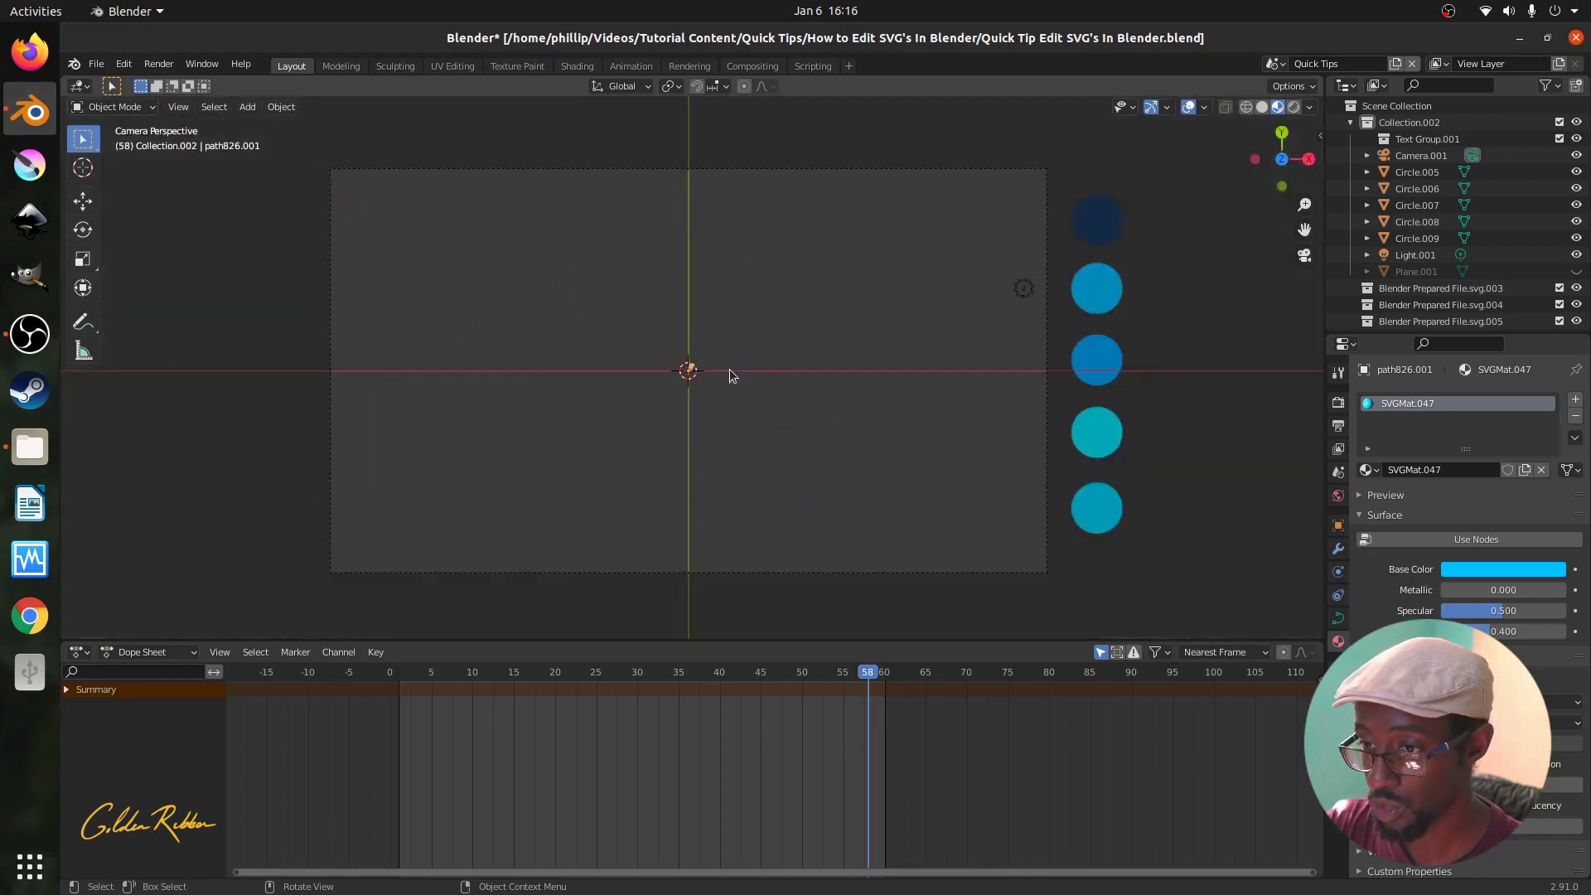
pyautogui.press('KP_0')
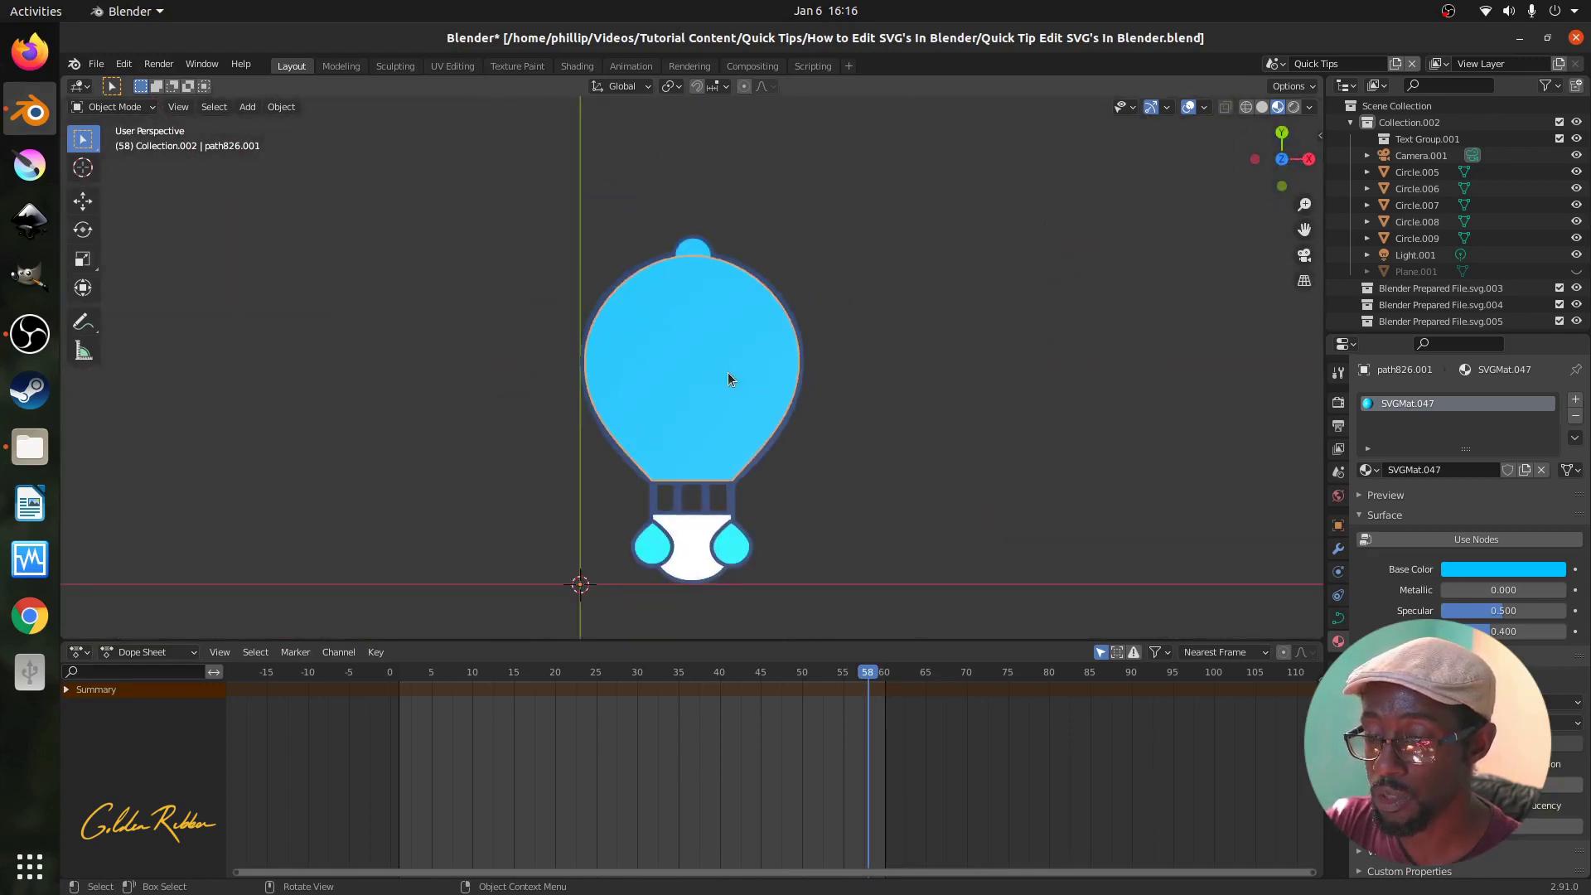
pyautogui.scroll(-1, 728, 380)
pyautogui.scroll(1, 735, 395)
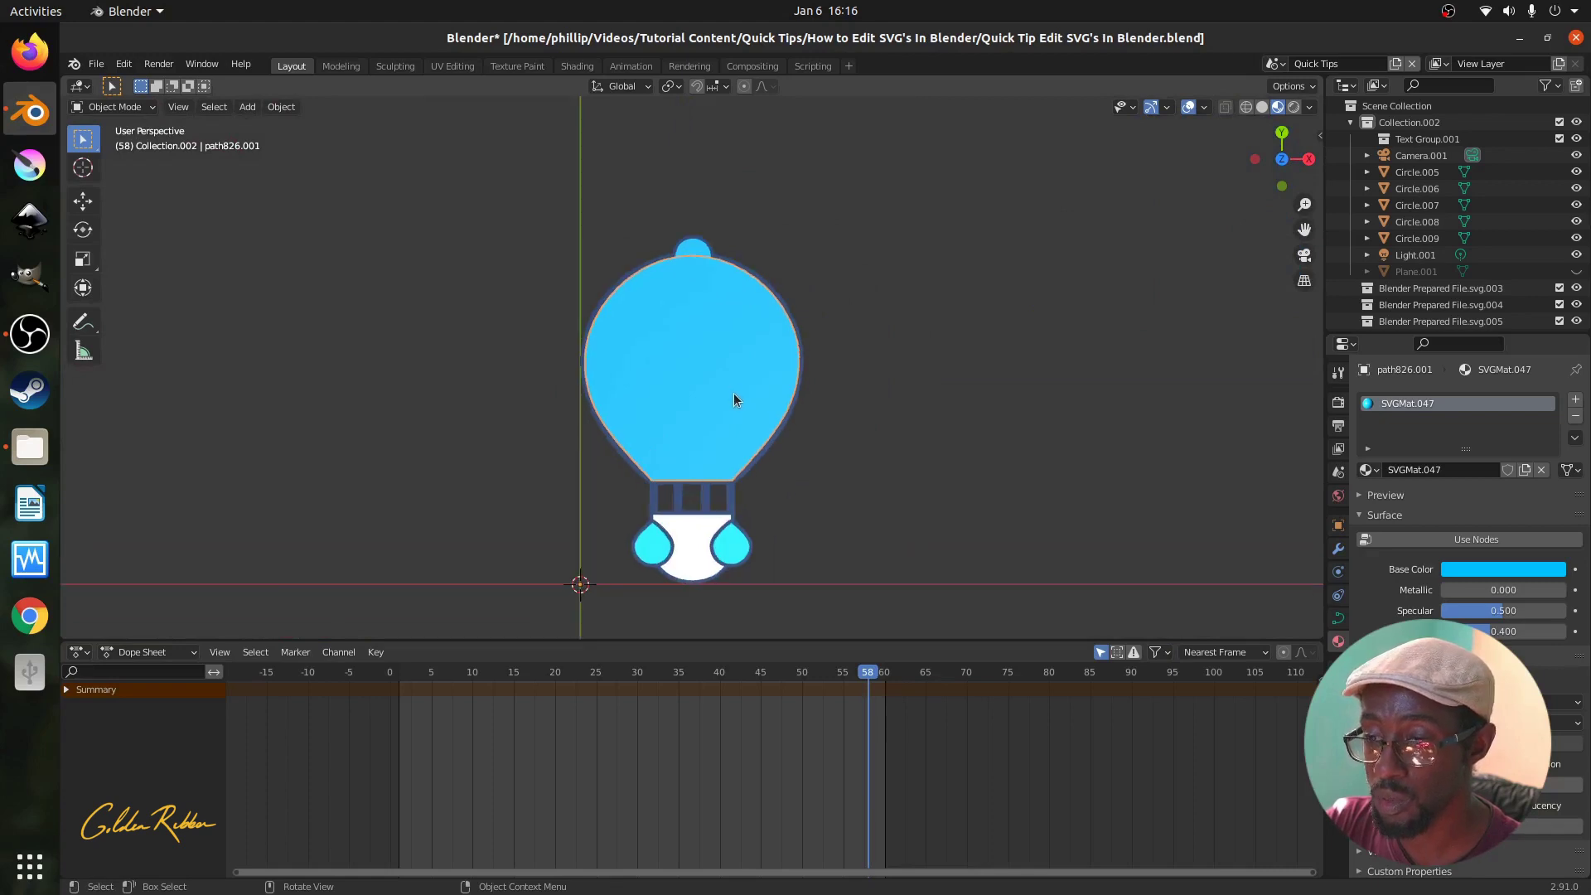
pyautogui.moveTo(737, 398); pyautogui.dragTo(735, 399, button='middle')
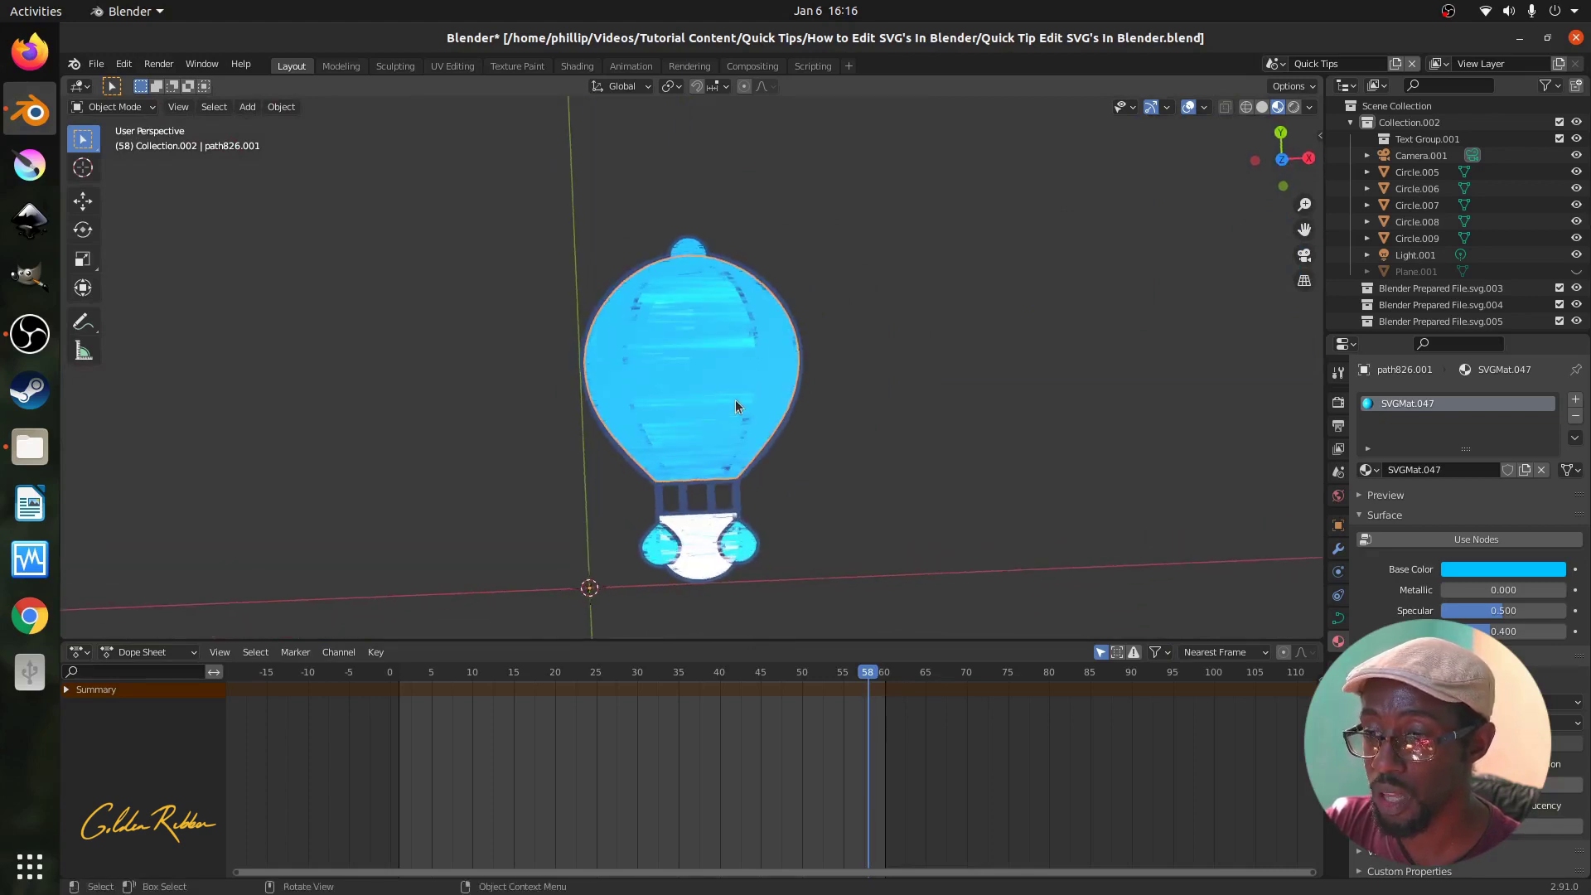
pyautogui.moveTo(733, 384); pyautogui.dragTo(669, 427, button='middle')
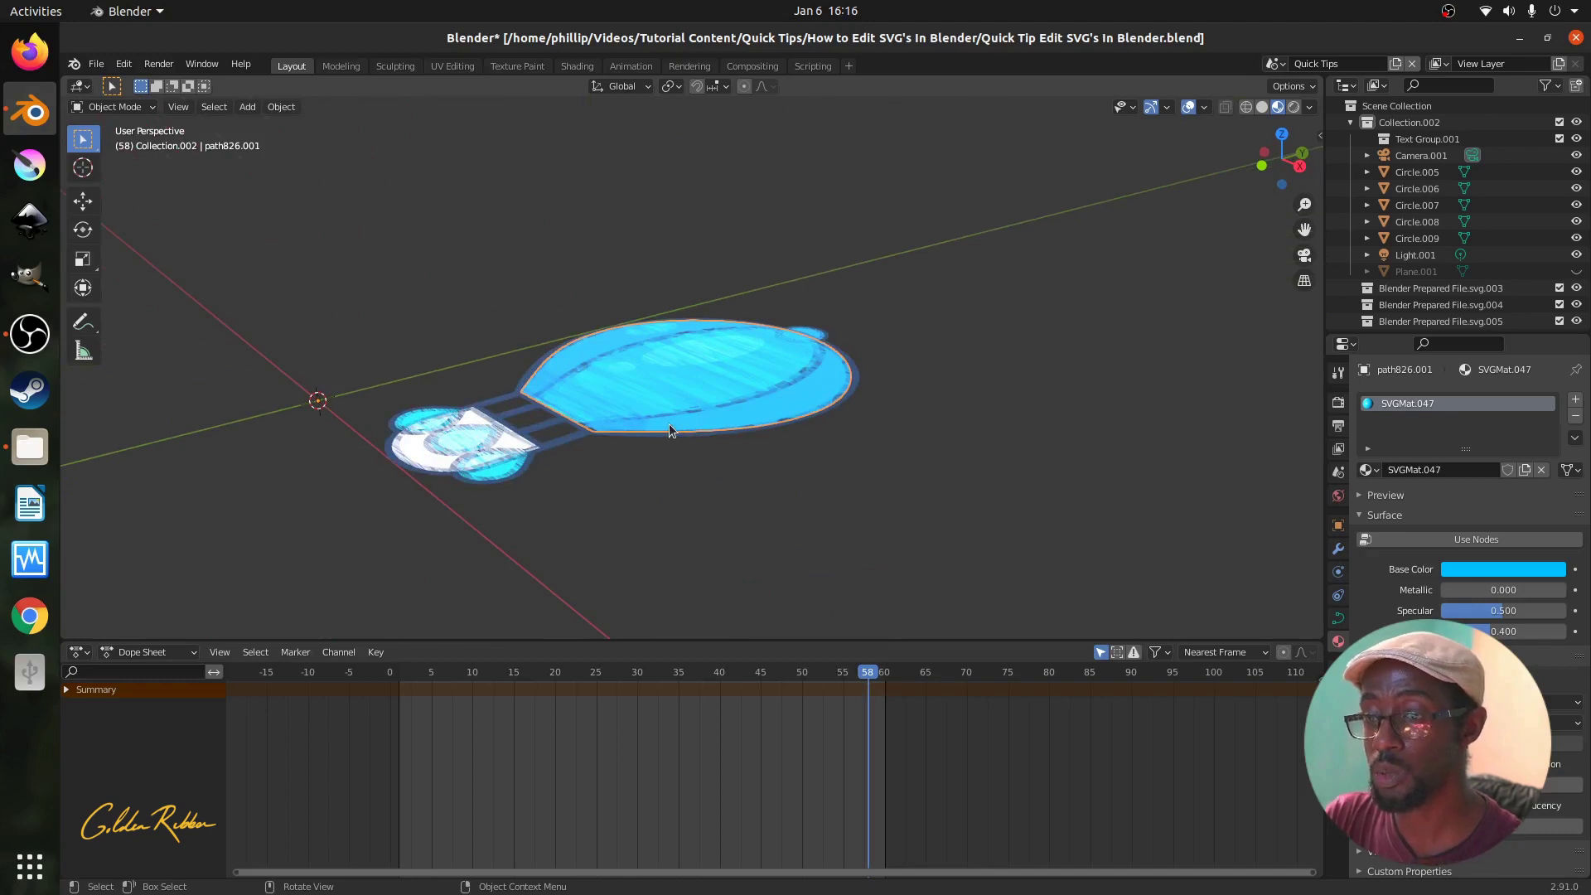
pyautogui.moveTo(669, 424); pyautogui.dragTo(642, 441, button='middle')
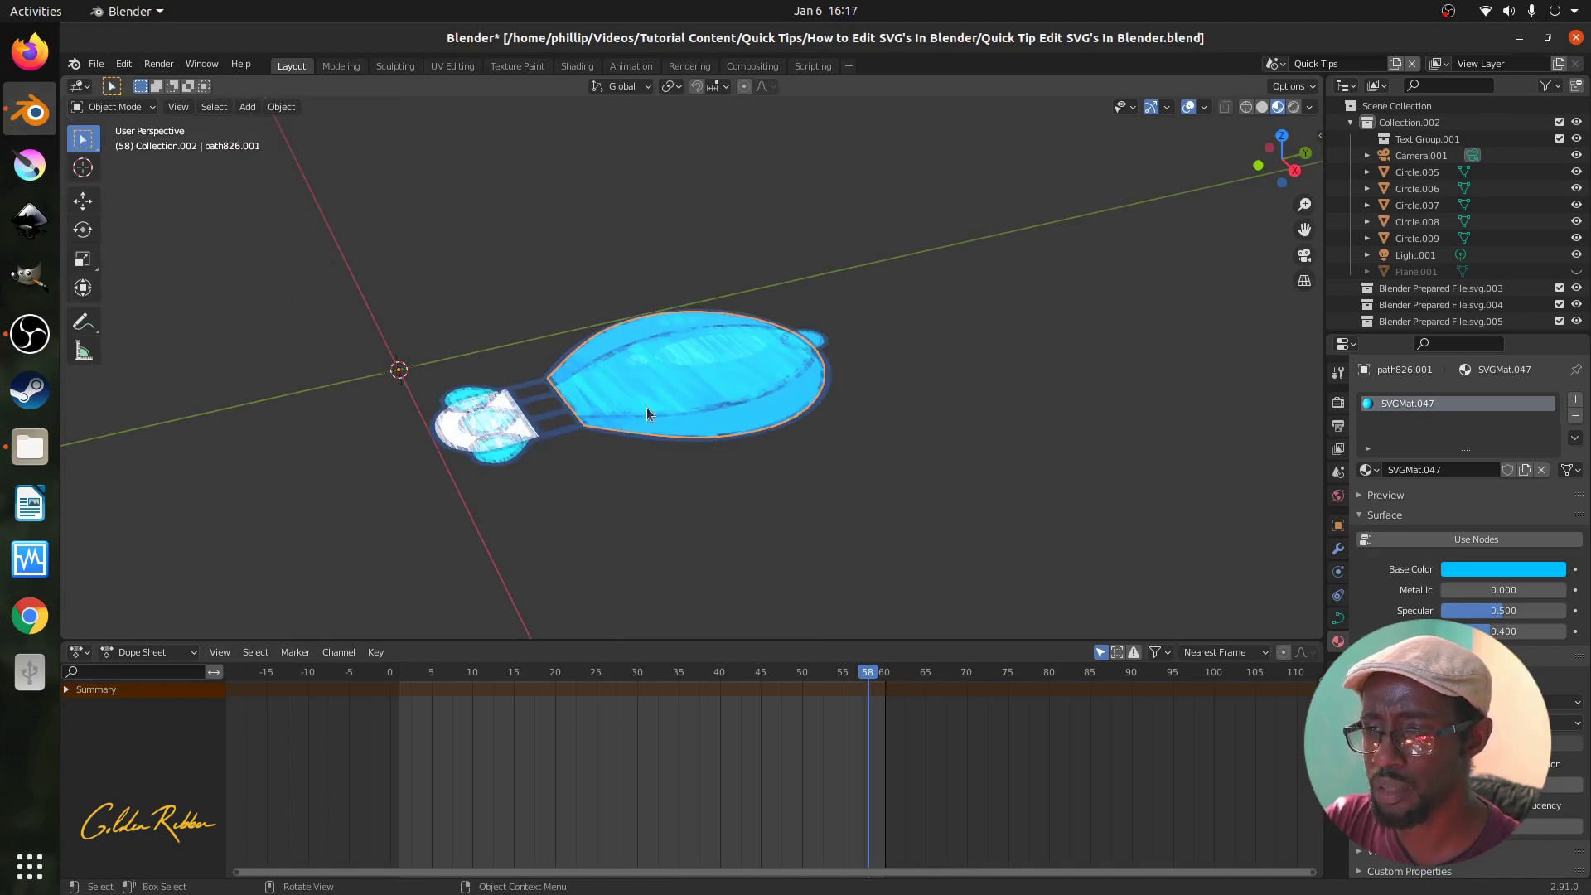
pyautogui.scroll(1, 645, 409)
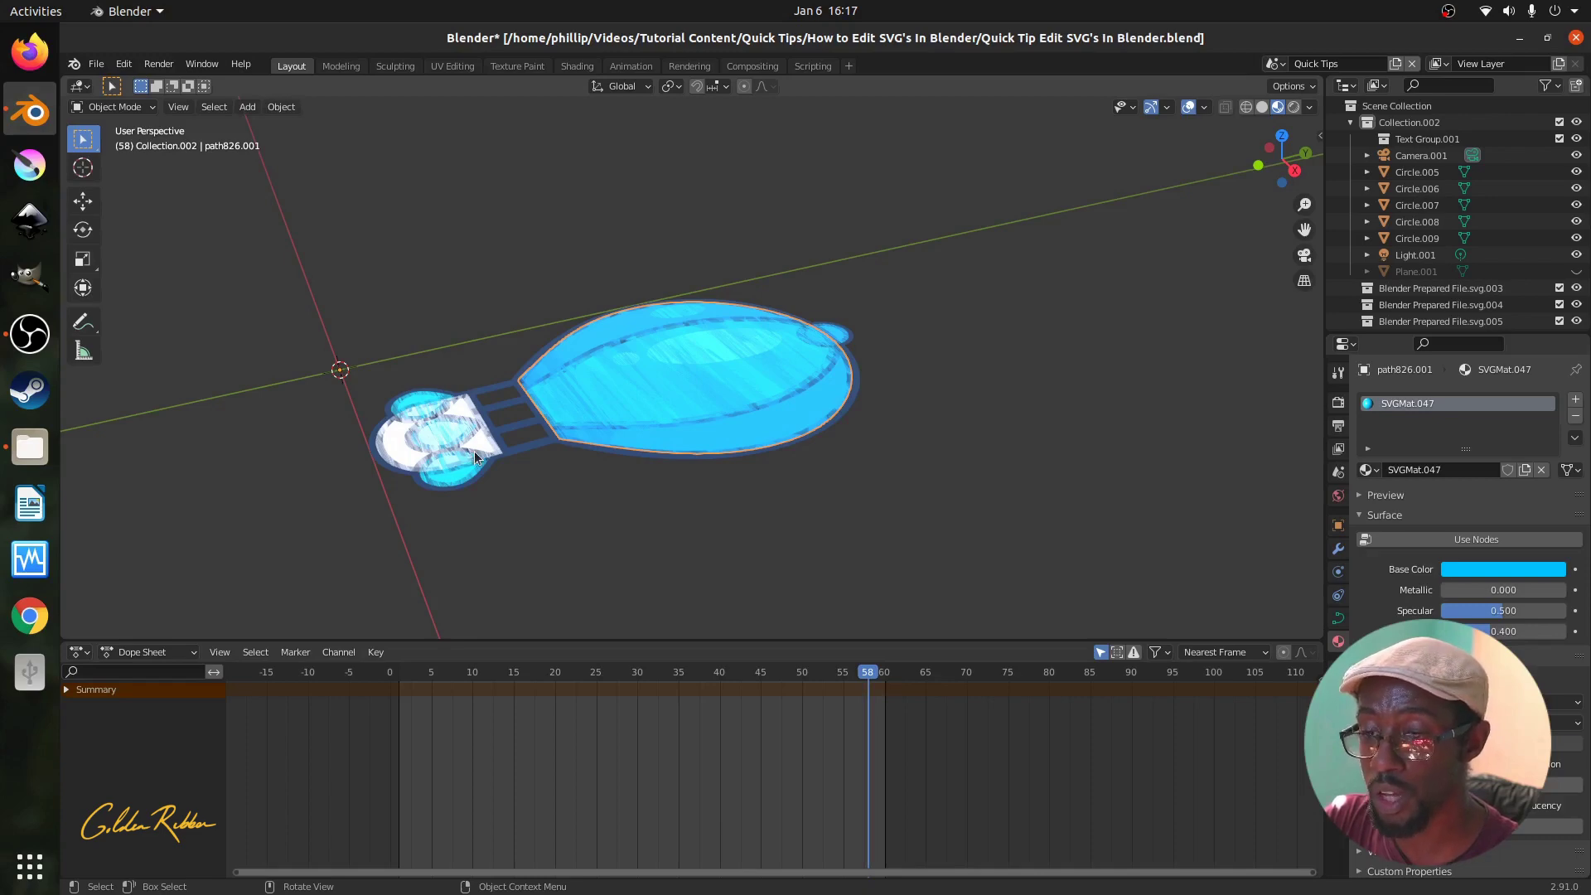
# Select the three dark drop-shaped outlines on the basket and raise them about 0.0002 m along the global Z axis.
pyautogui.moveTo(474, 451); pyautogui.dragTo(600, 462, button='middle')
pyautogui.click(668, 572)
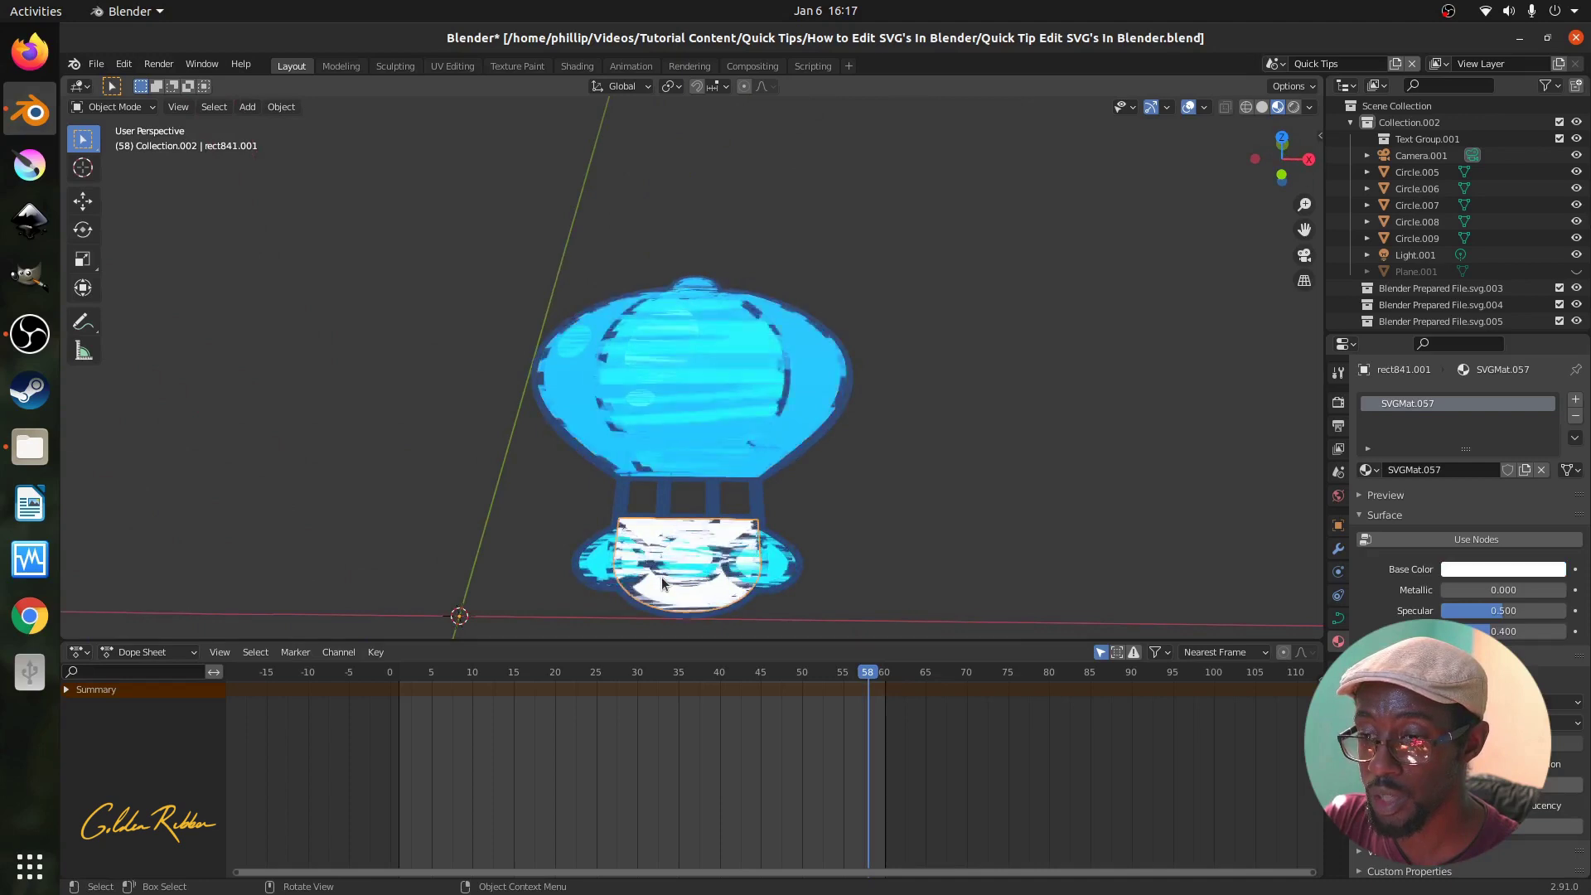
pyautogui.click(668, 585)
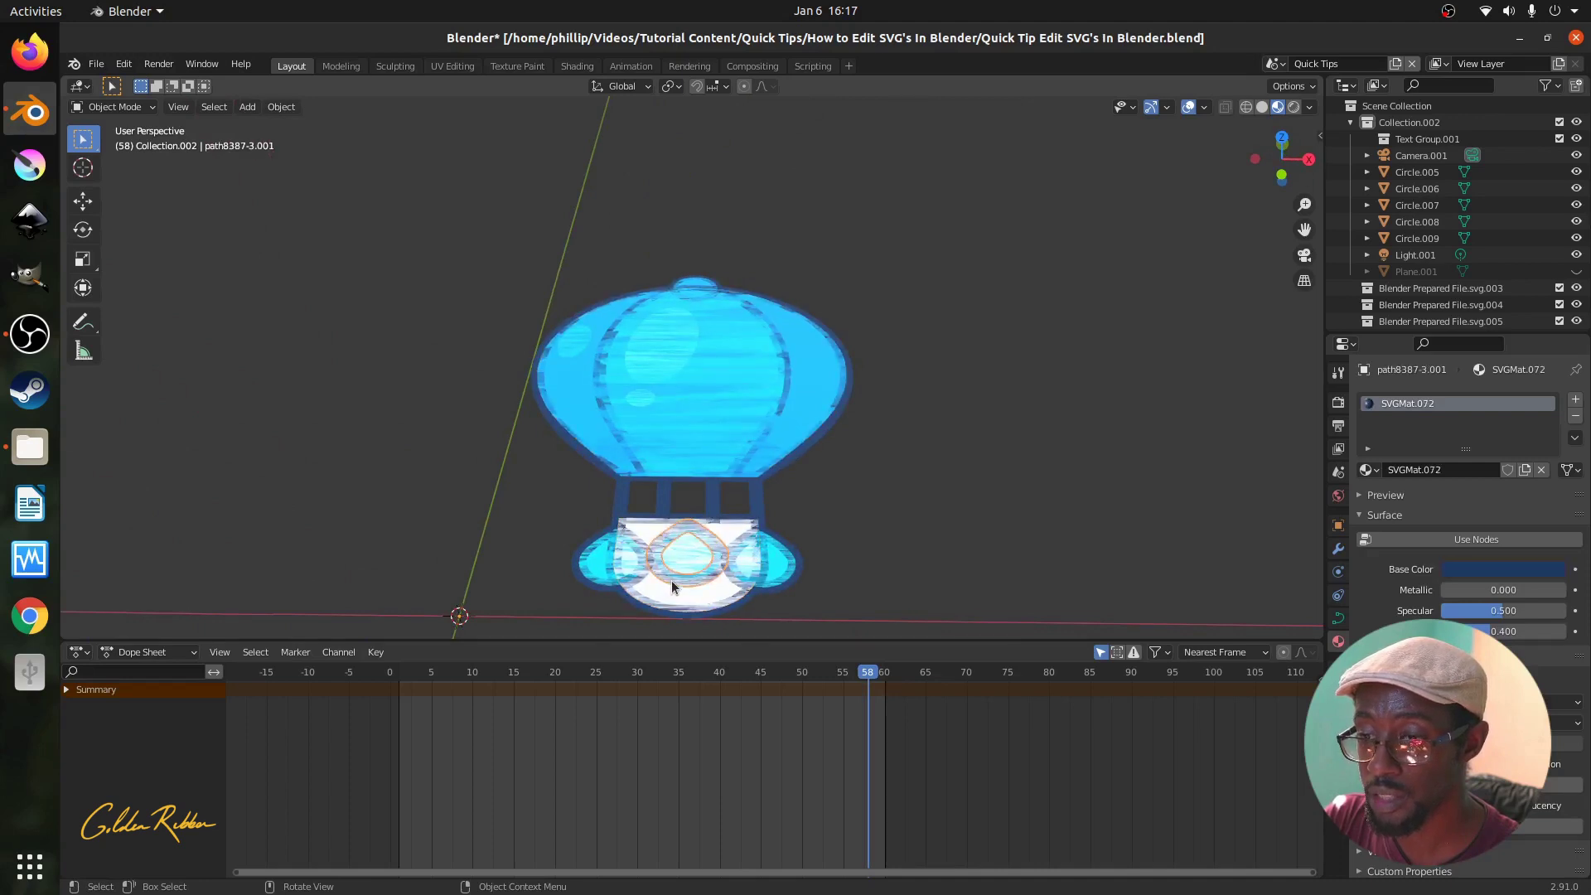
pyautogui.click(582, 584)
pyautogui.click(788, 591)
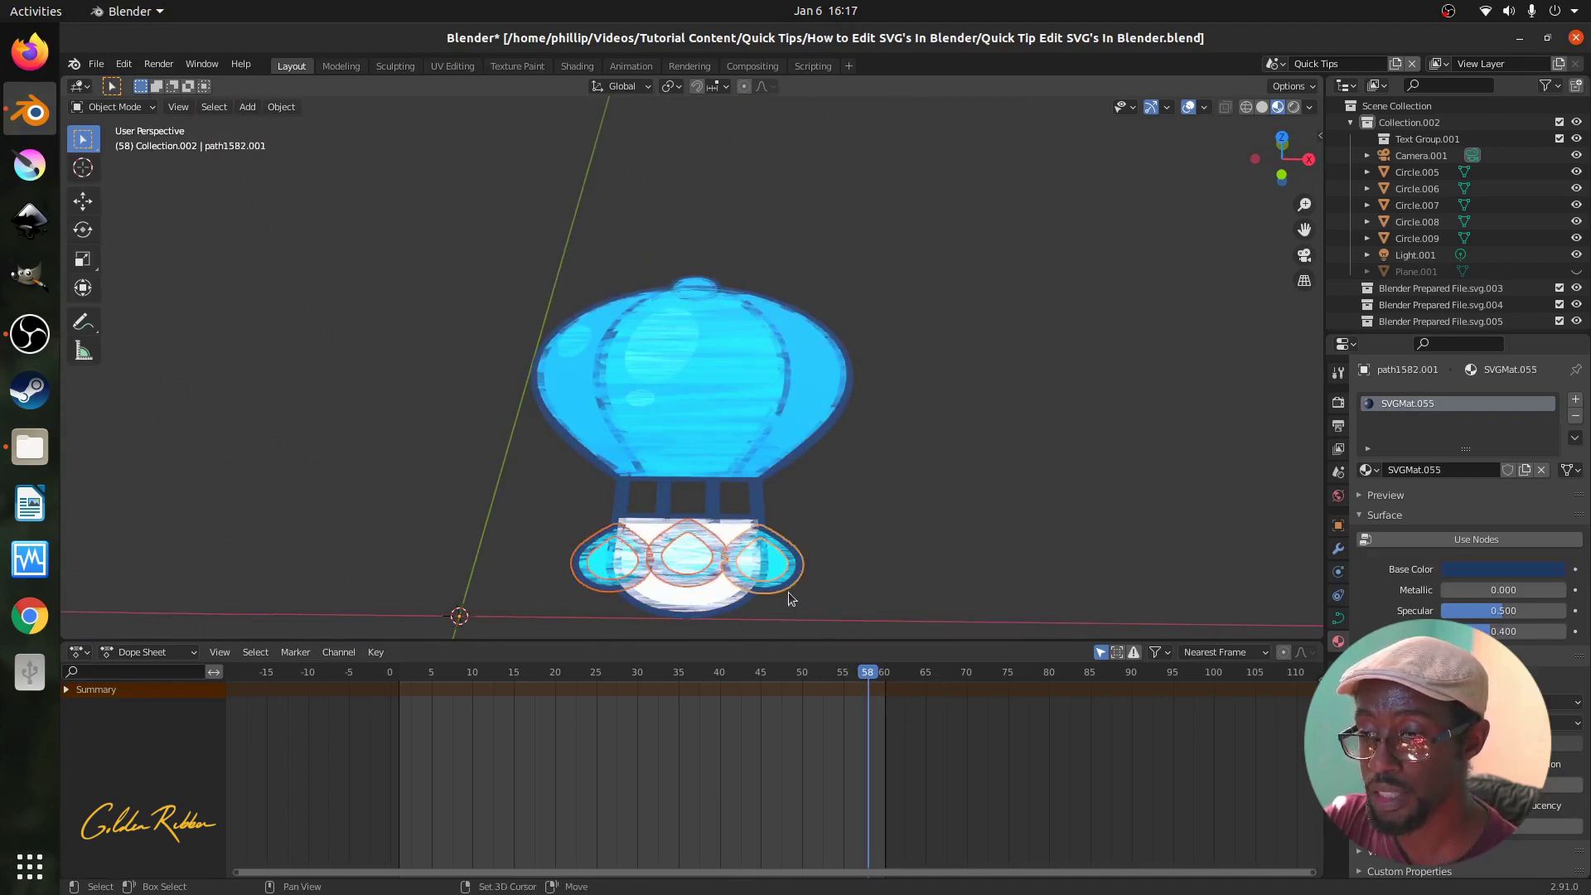
pyautogui.press('g')
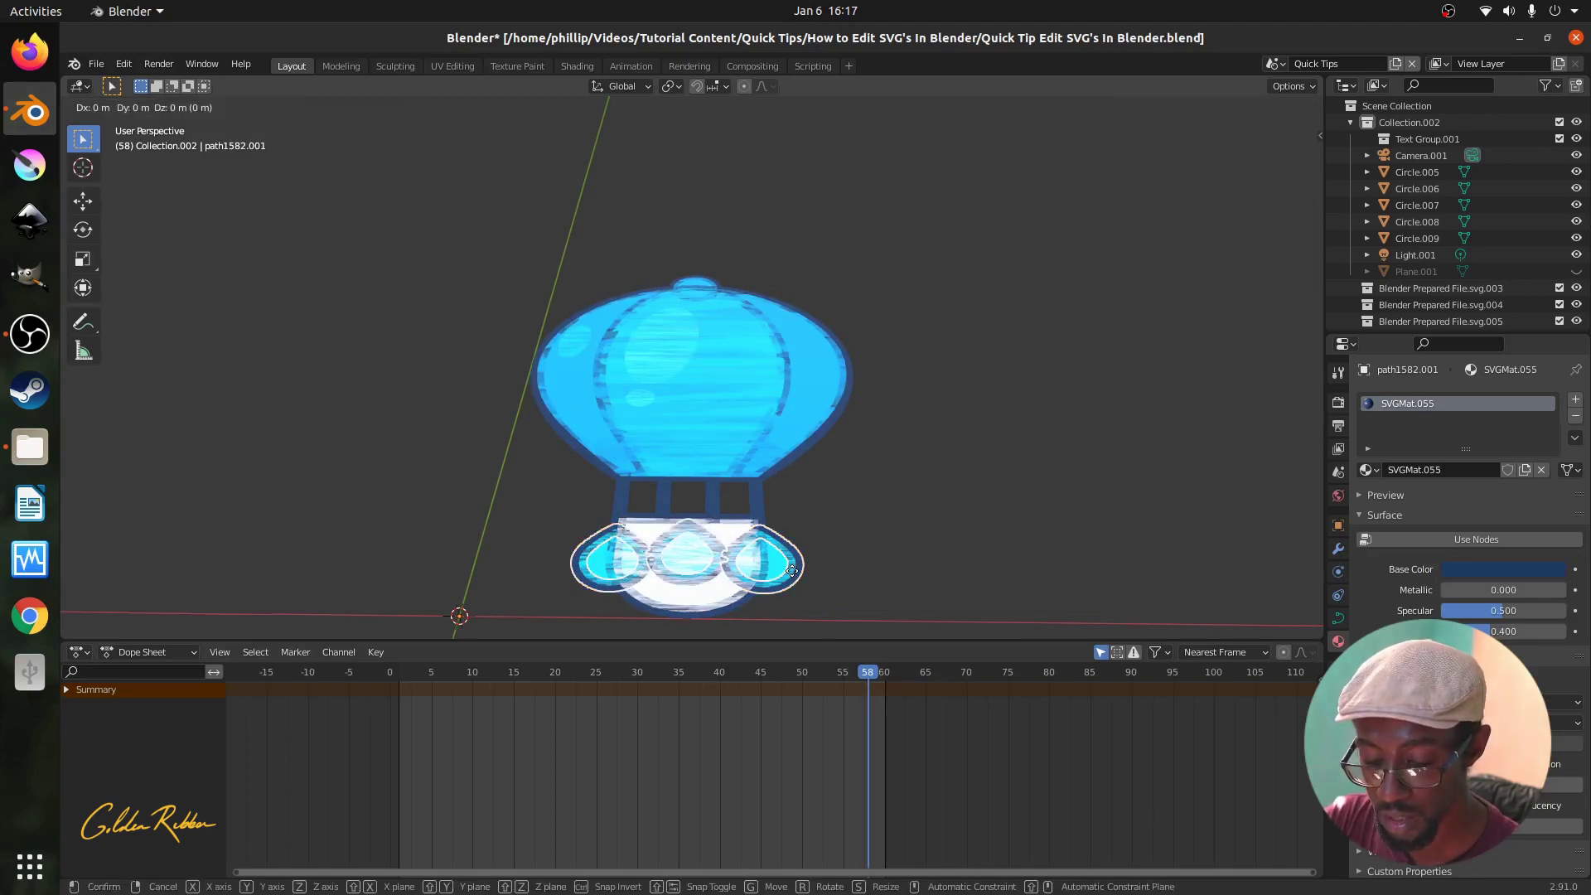
pyautogui.press('z')
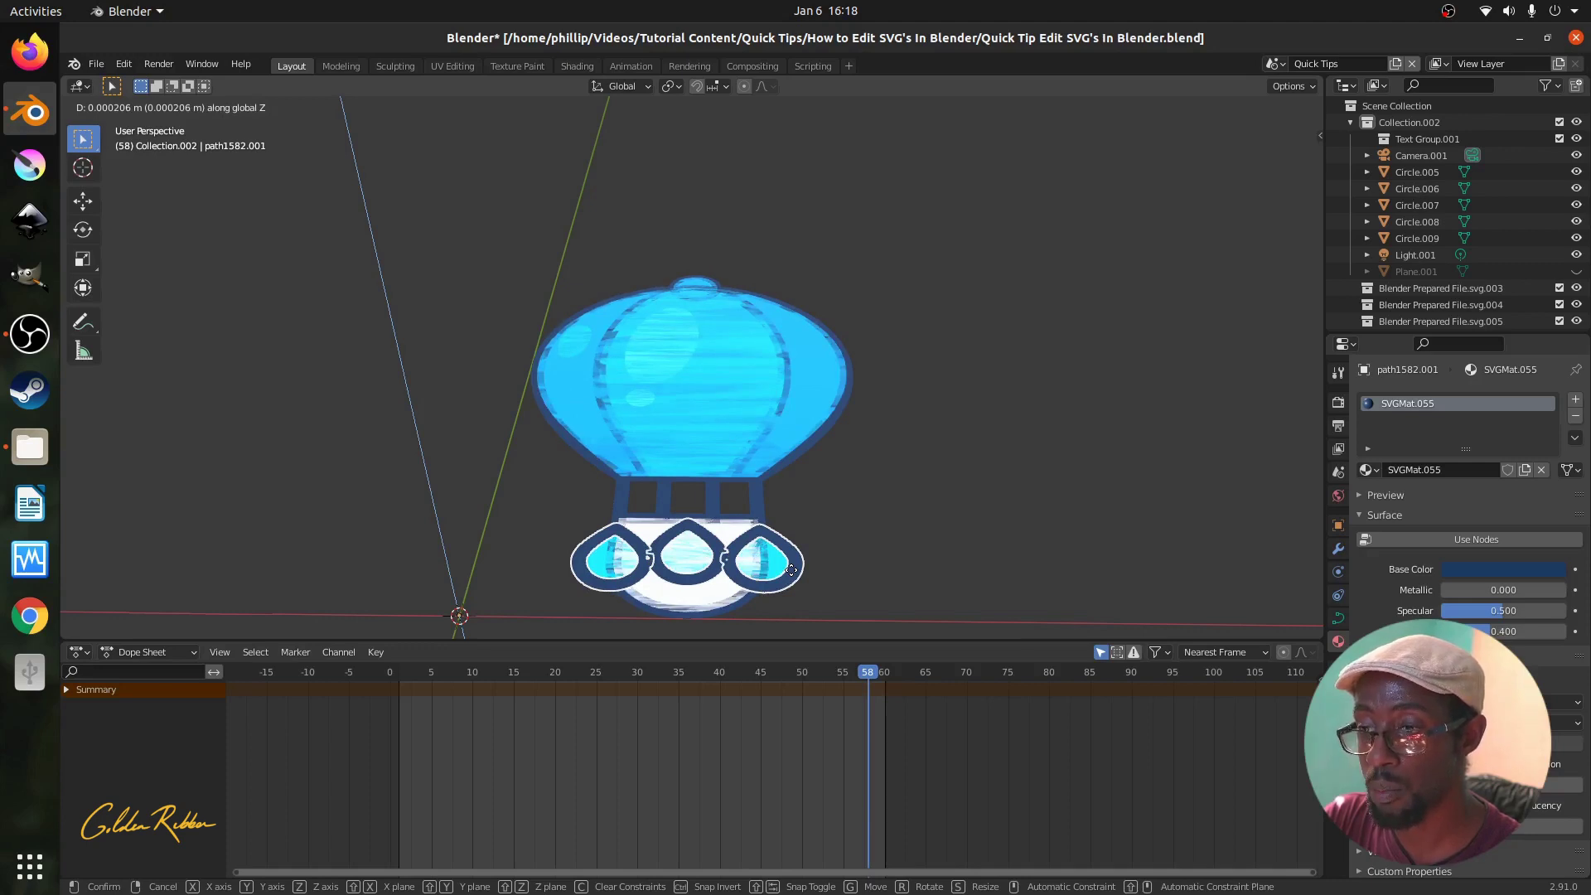
pyautogui.click(791, 569)
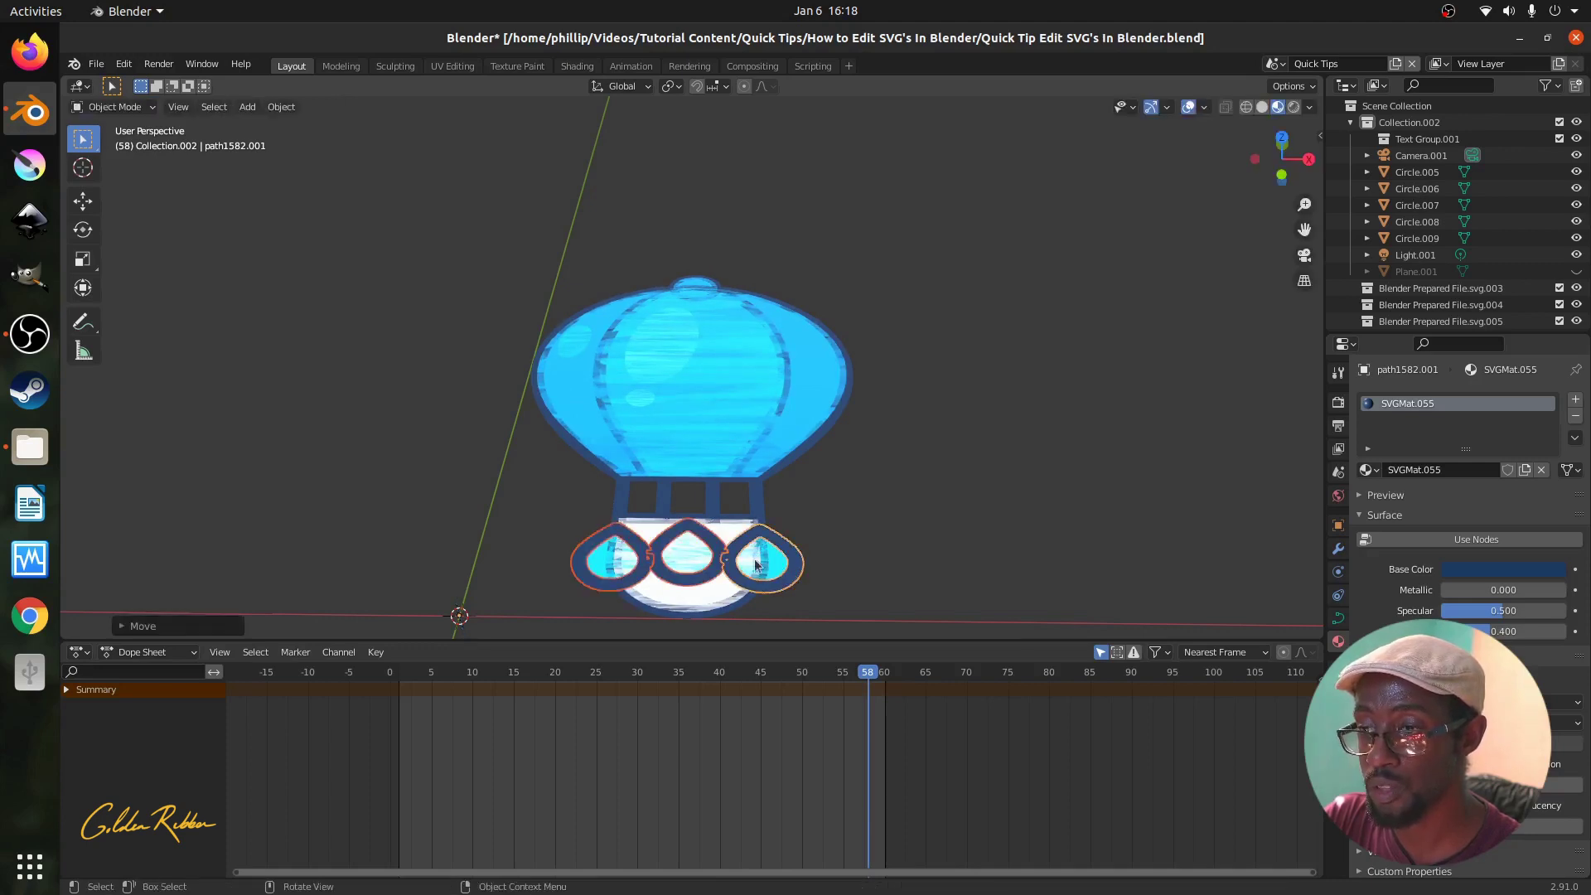
# Select the three cyan drop shapes on the basket and move them along global Z in front of the white basket.
pyautogui.click(600, 565)
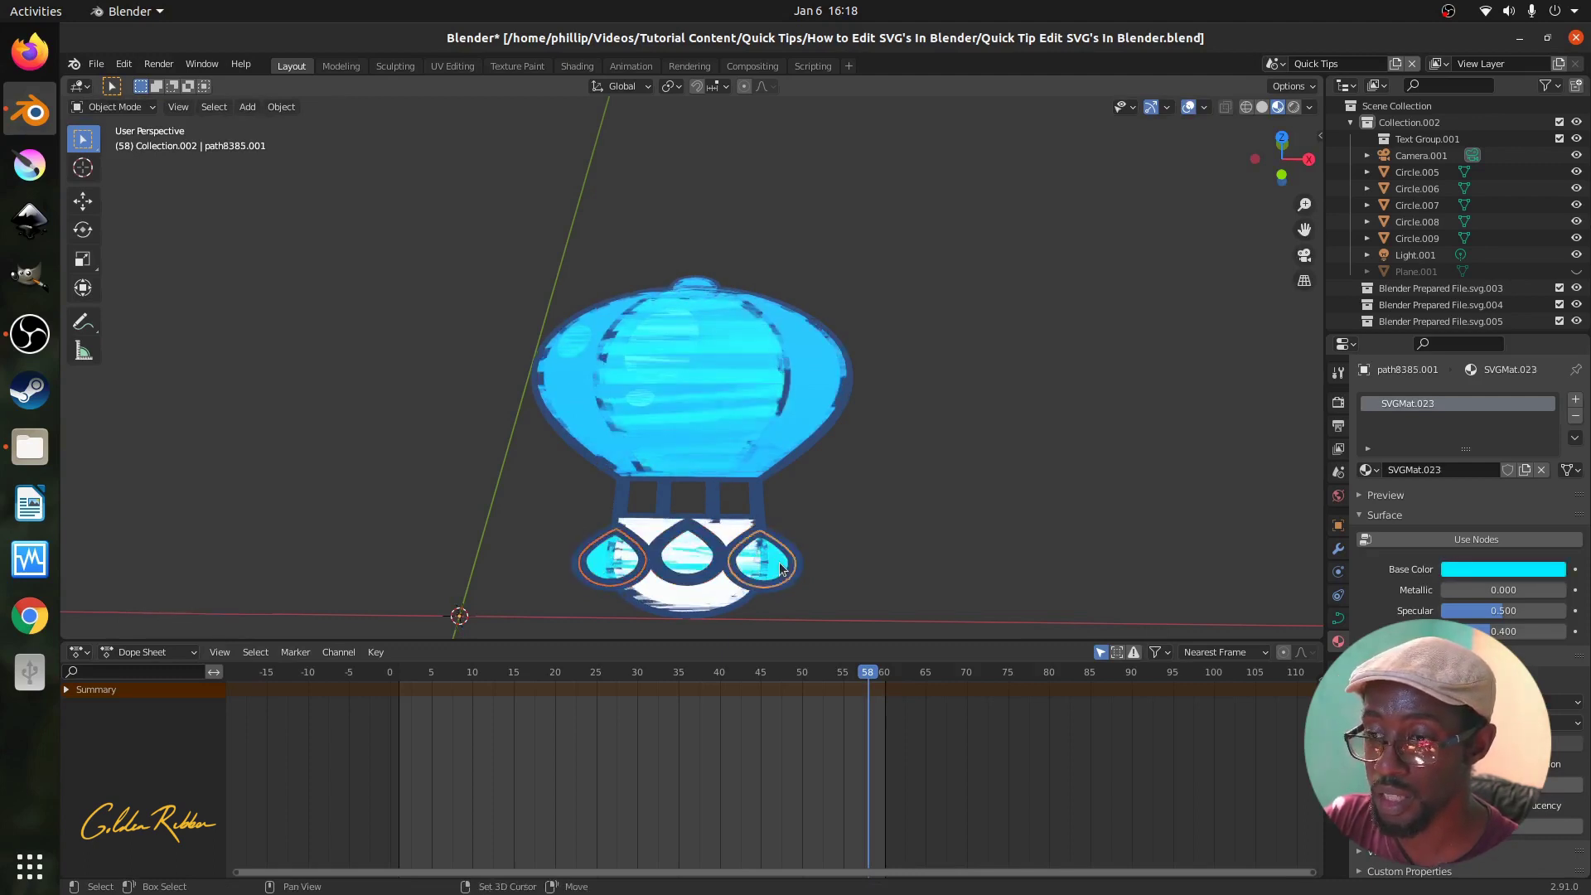
pyautogui.click(687, 568)
pyautogui.click(687, 568)
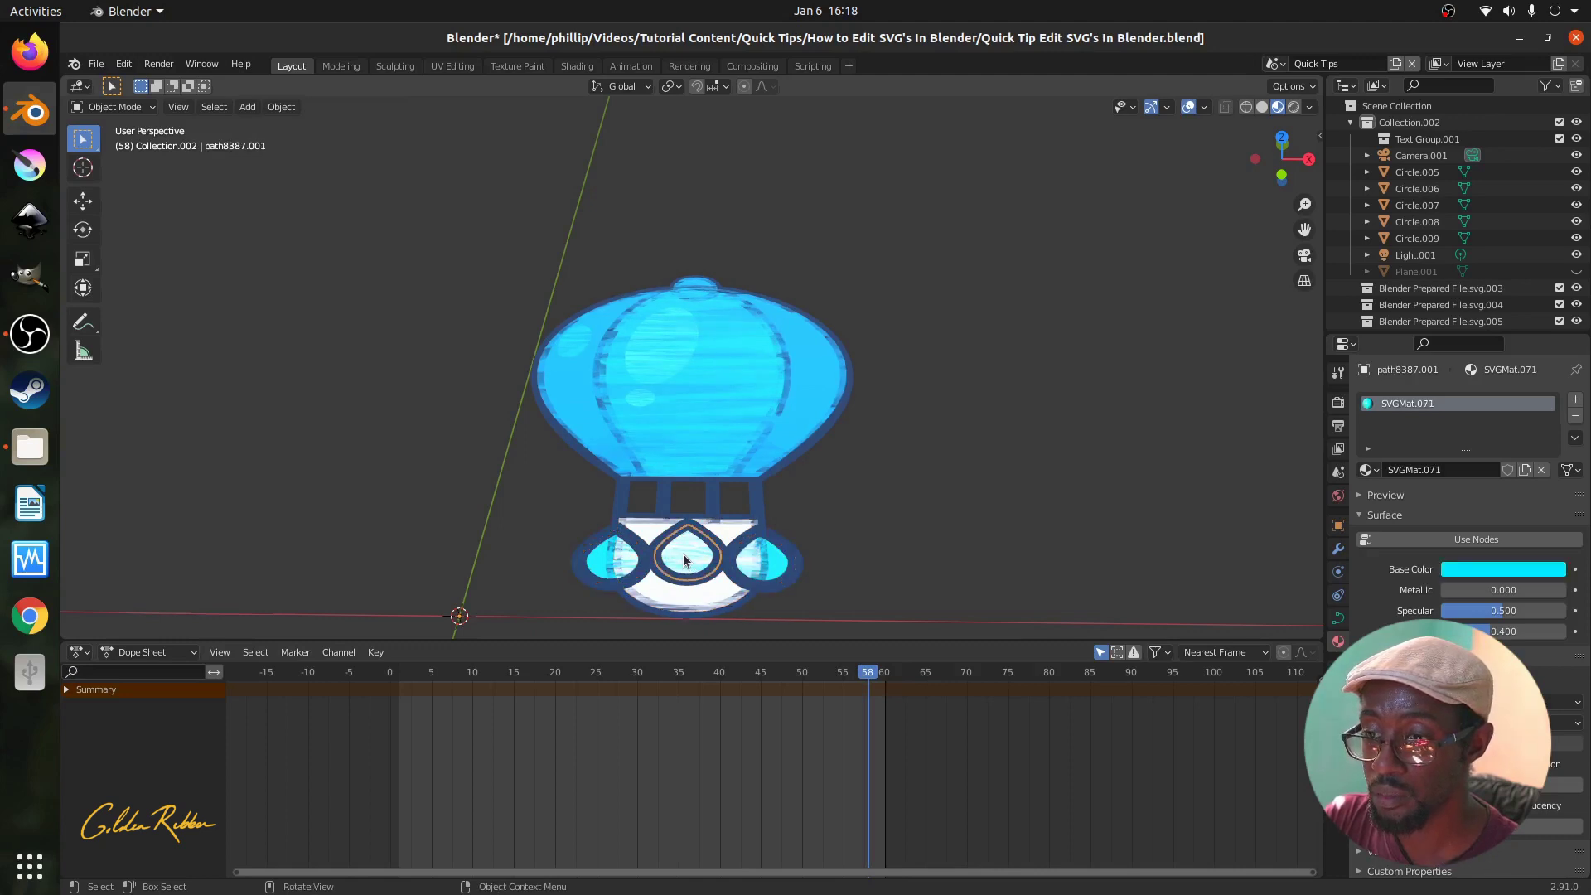
pyautogui.click(772, 569)
pyautogui.press('g')
pyautogui.press('y')
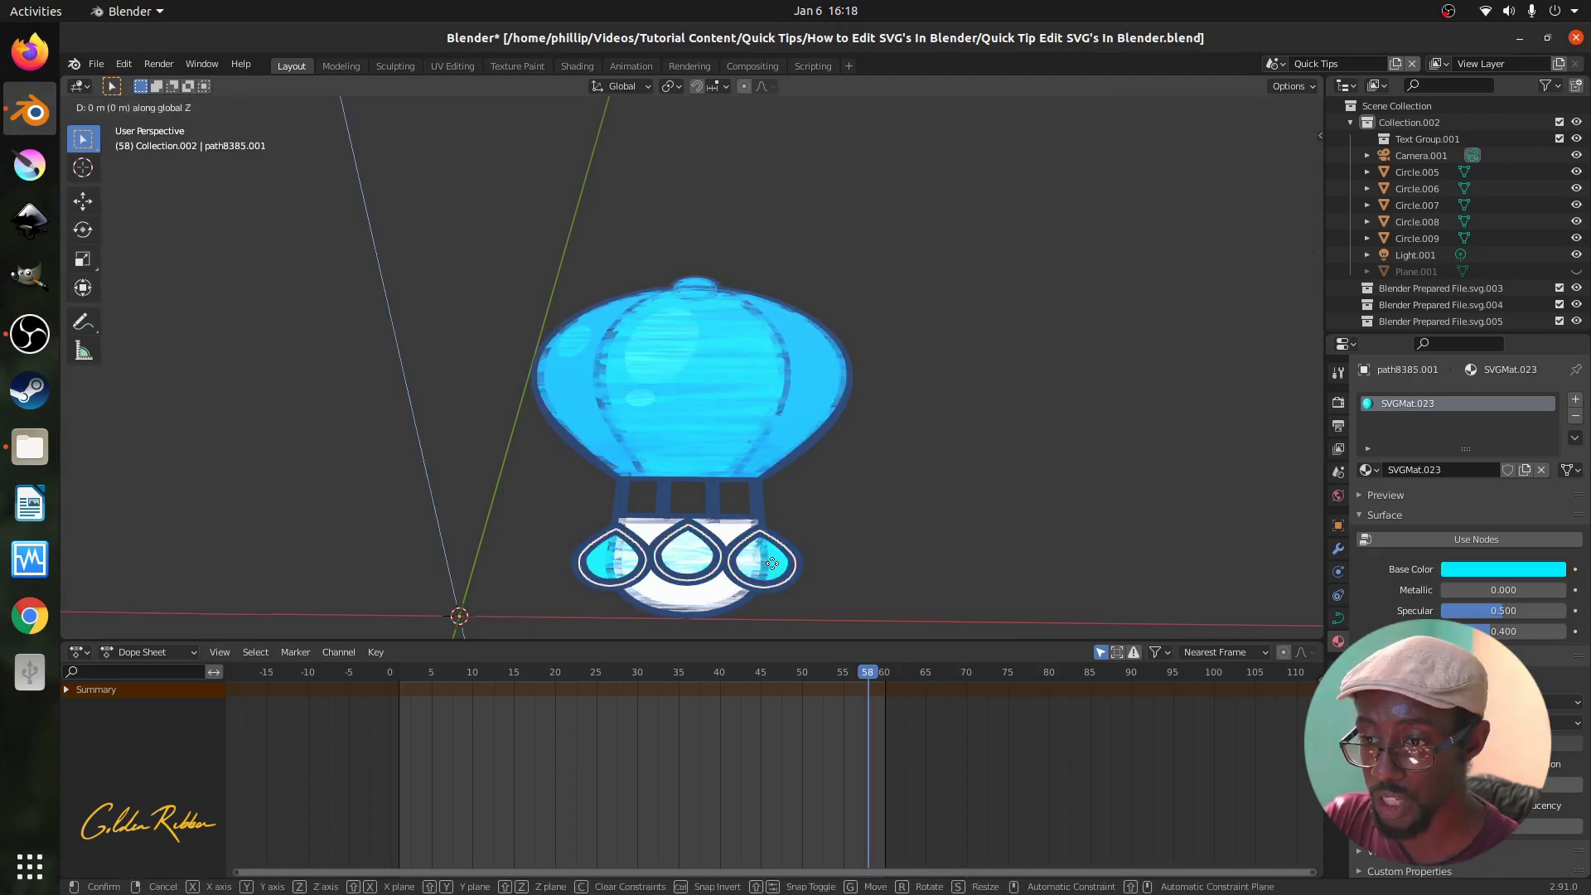
pyautogui.press('Return')
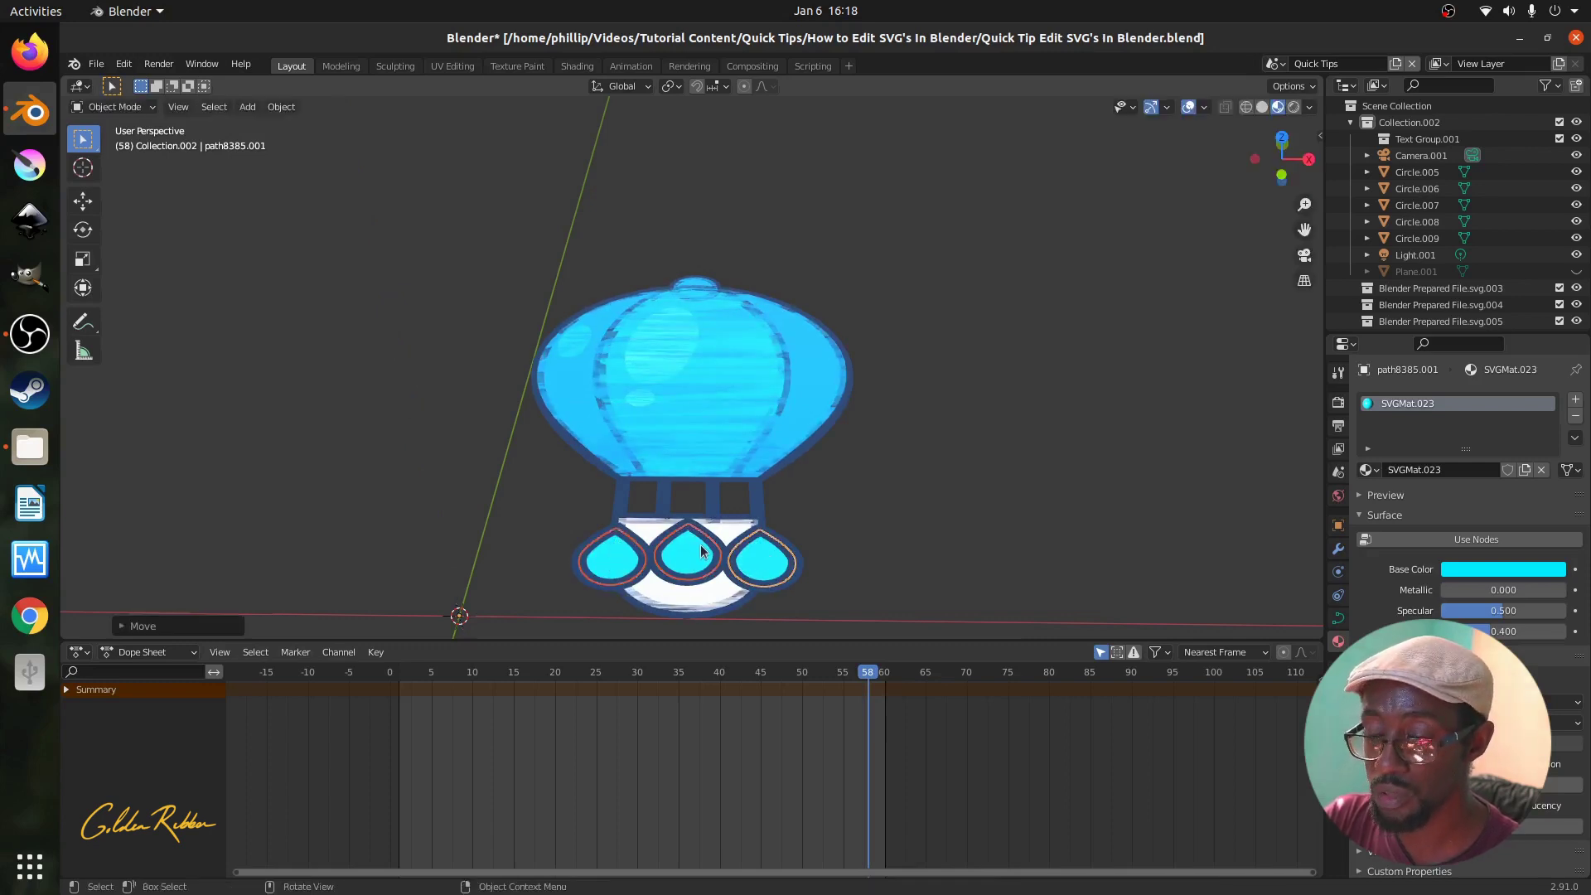
# Select the white basket shape and lower it about 0.0019 m along the global Z axis.
pyautogui.moveTo(690, 540); pyautogui.dragTo(678, 585, button='middle')
pyautogui.scroll(1, 678, 585)
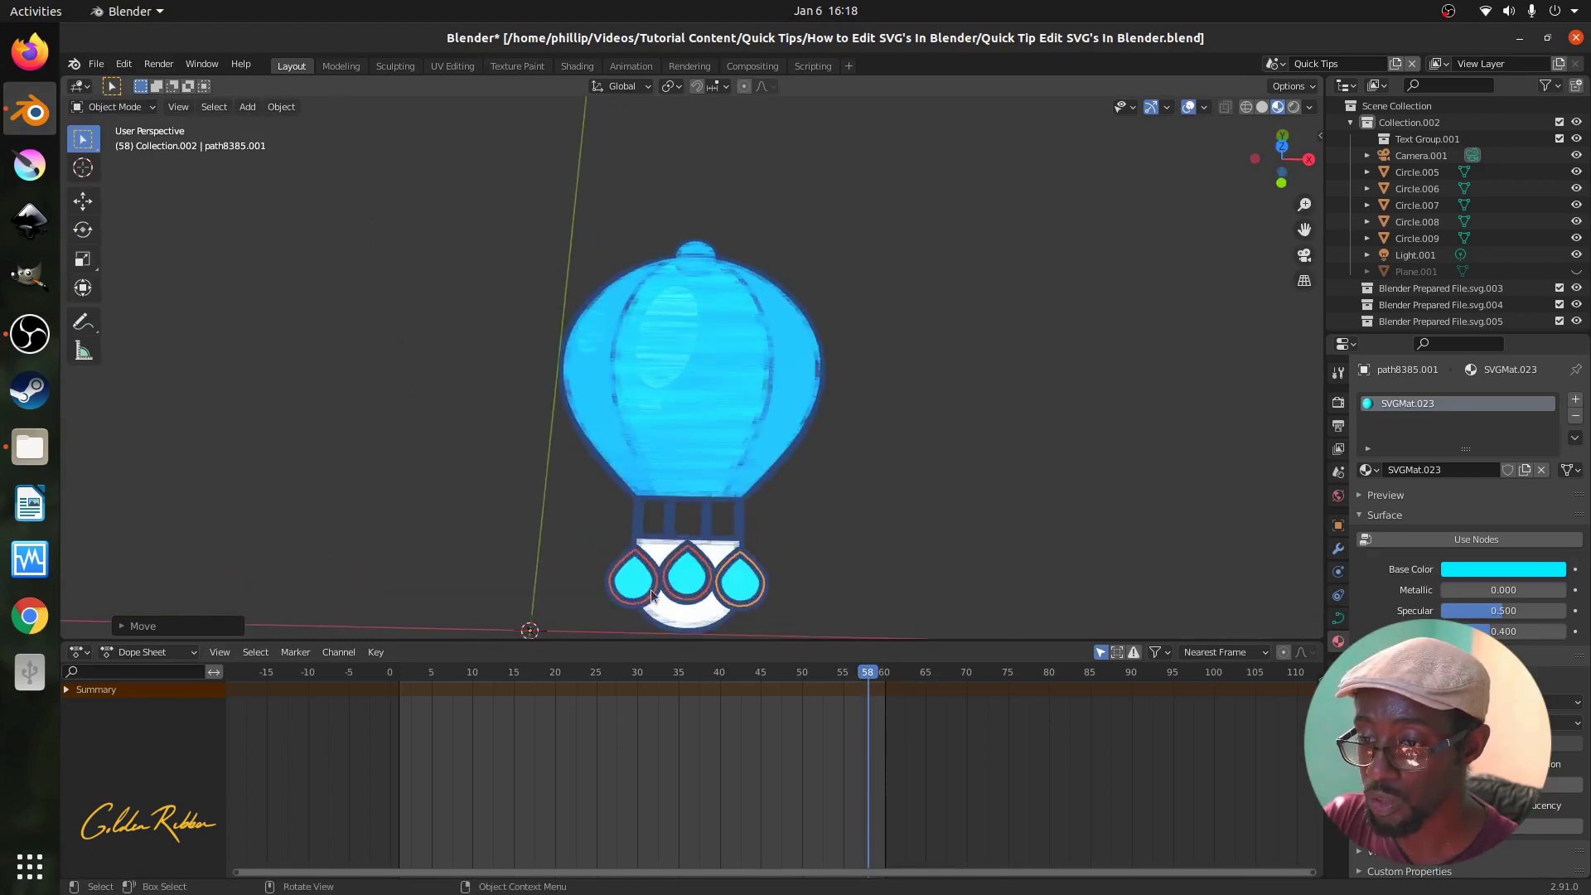
pyautogui.click(666, 613)
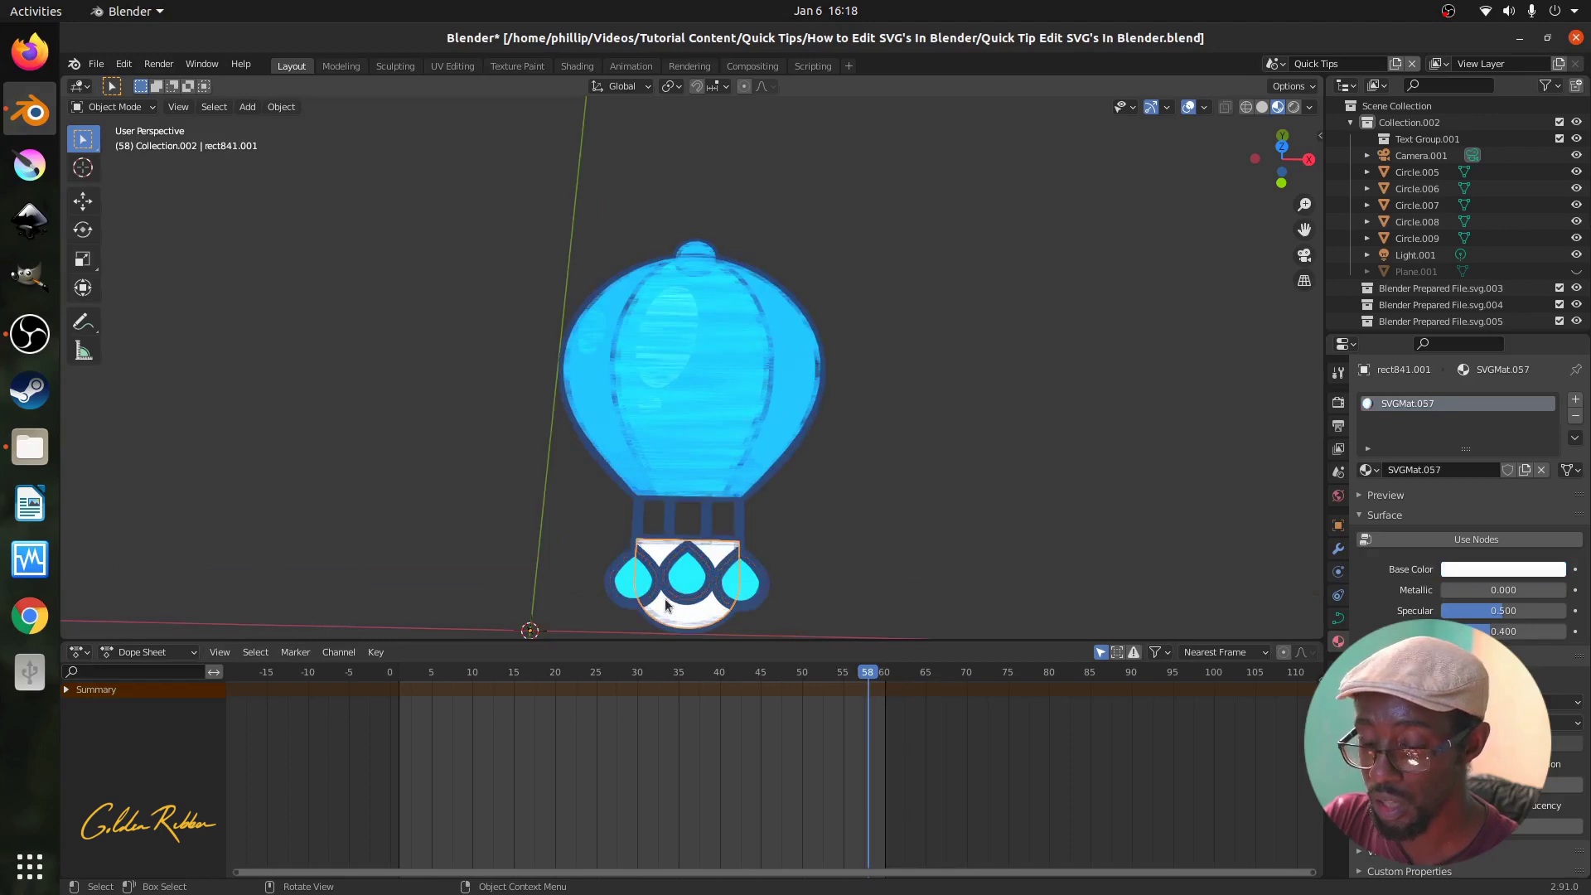
pyautogui.press('g')
pyautogui.press('z')
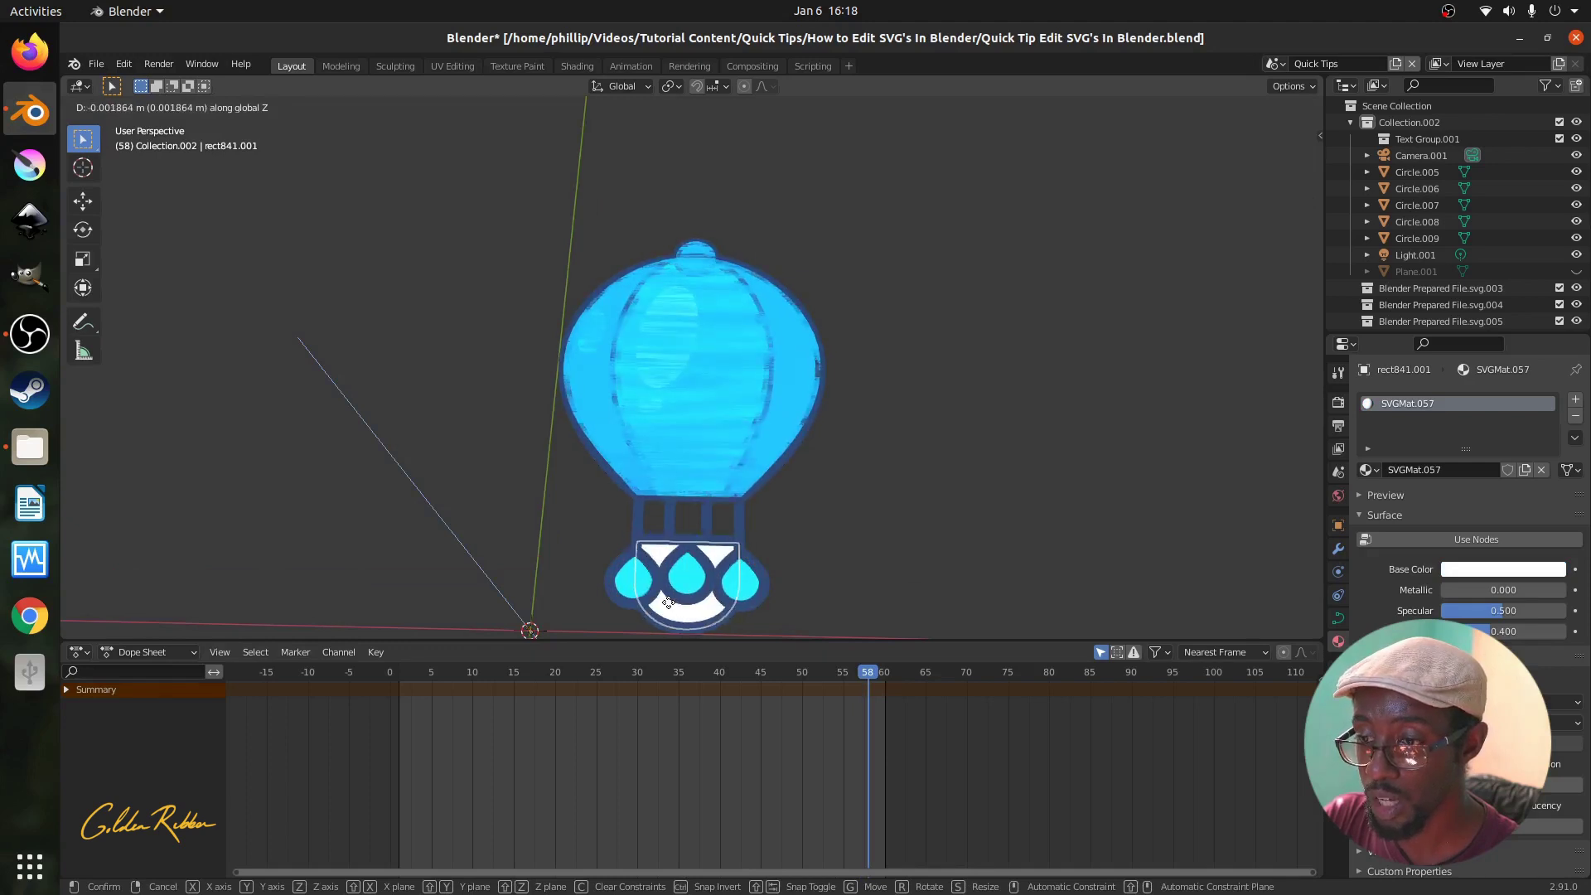
pyautogui.click(668, 602)
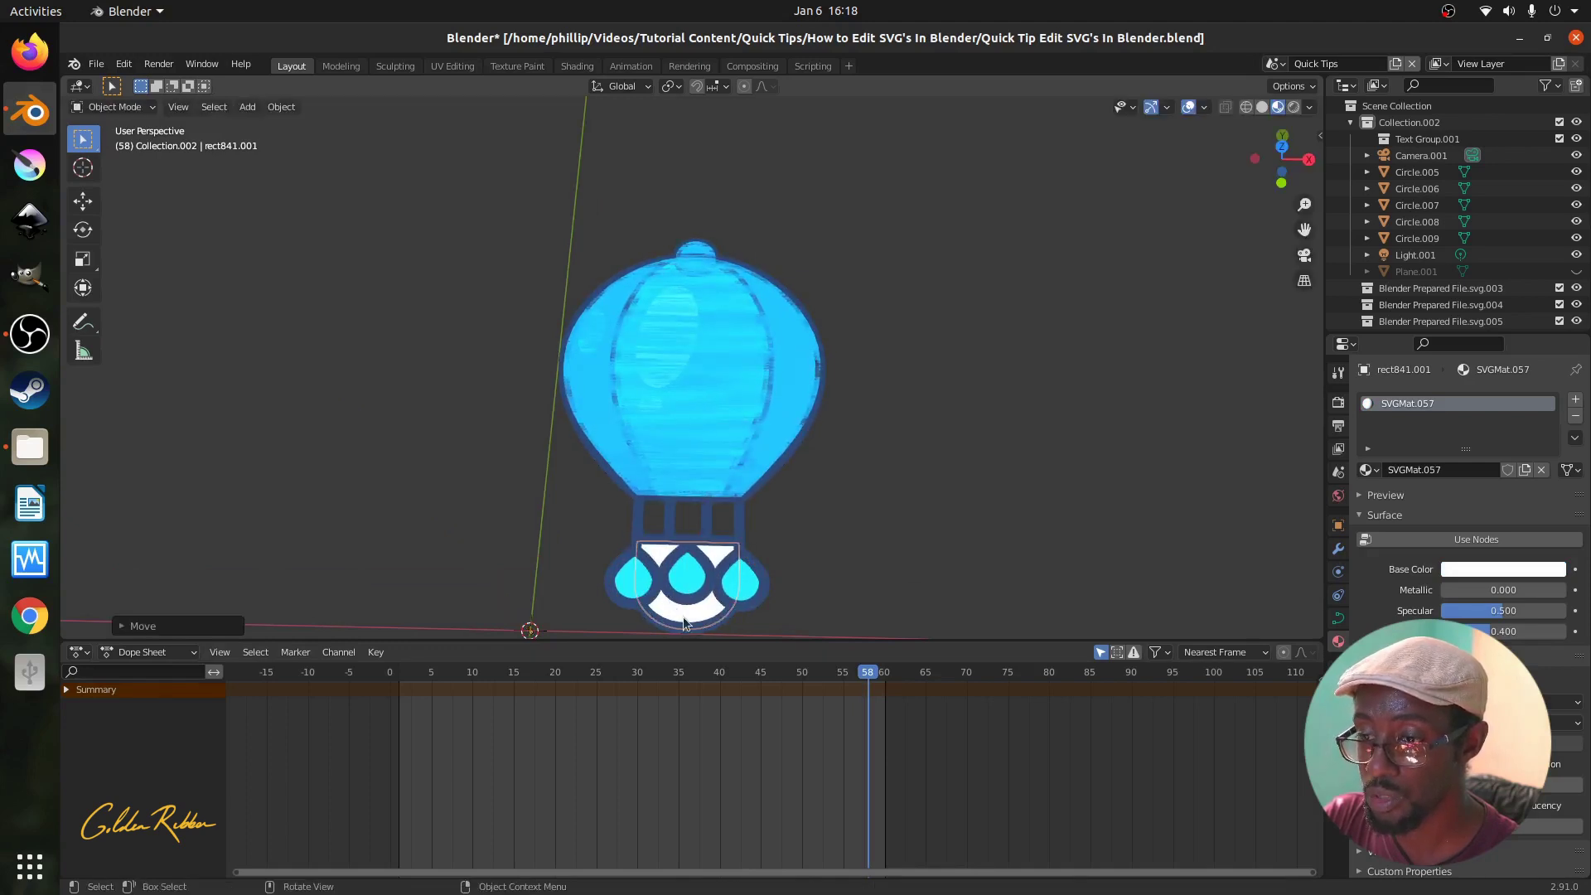
# Select the dark outline shape of the basket and lower it about 0.0028 m along the global Z axis.
pyautogui.click(683, 616)
pyautogui.scroll(-2, 684, 613)
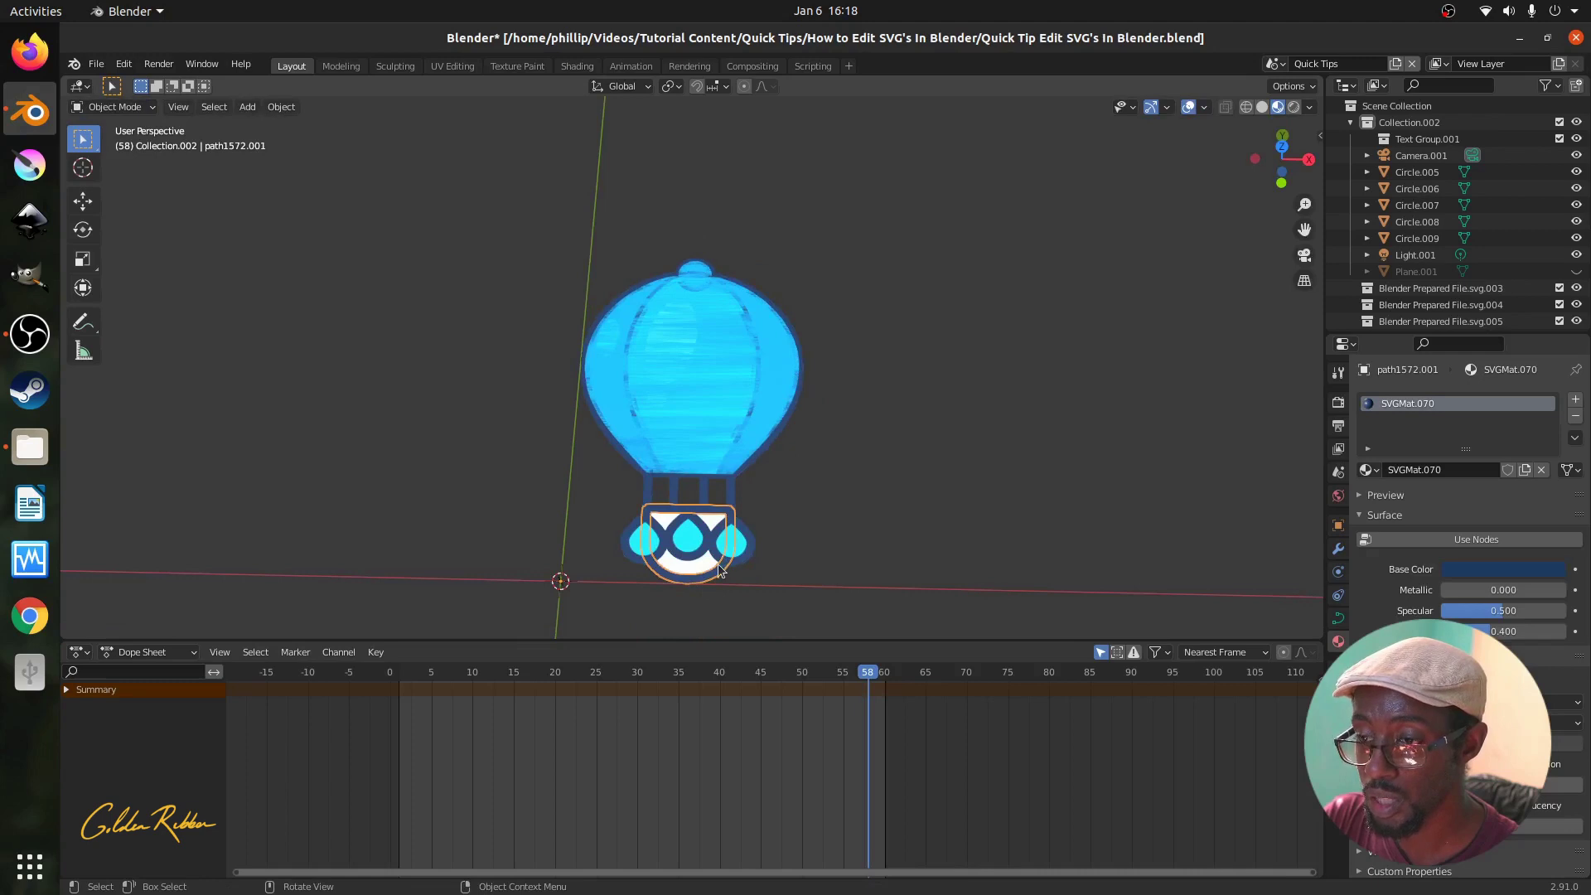
pyautogui.scroll(1, 718, 564)
pyautogui.press('g')
pyautogui.press('z')
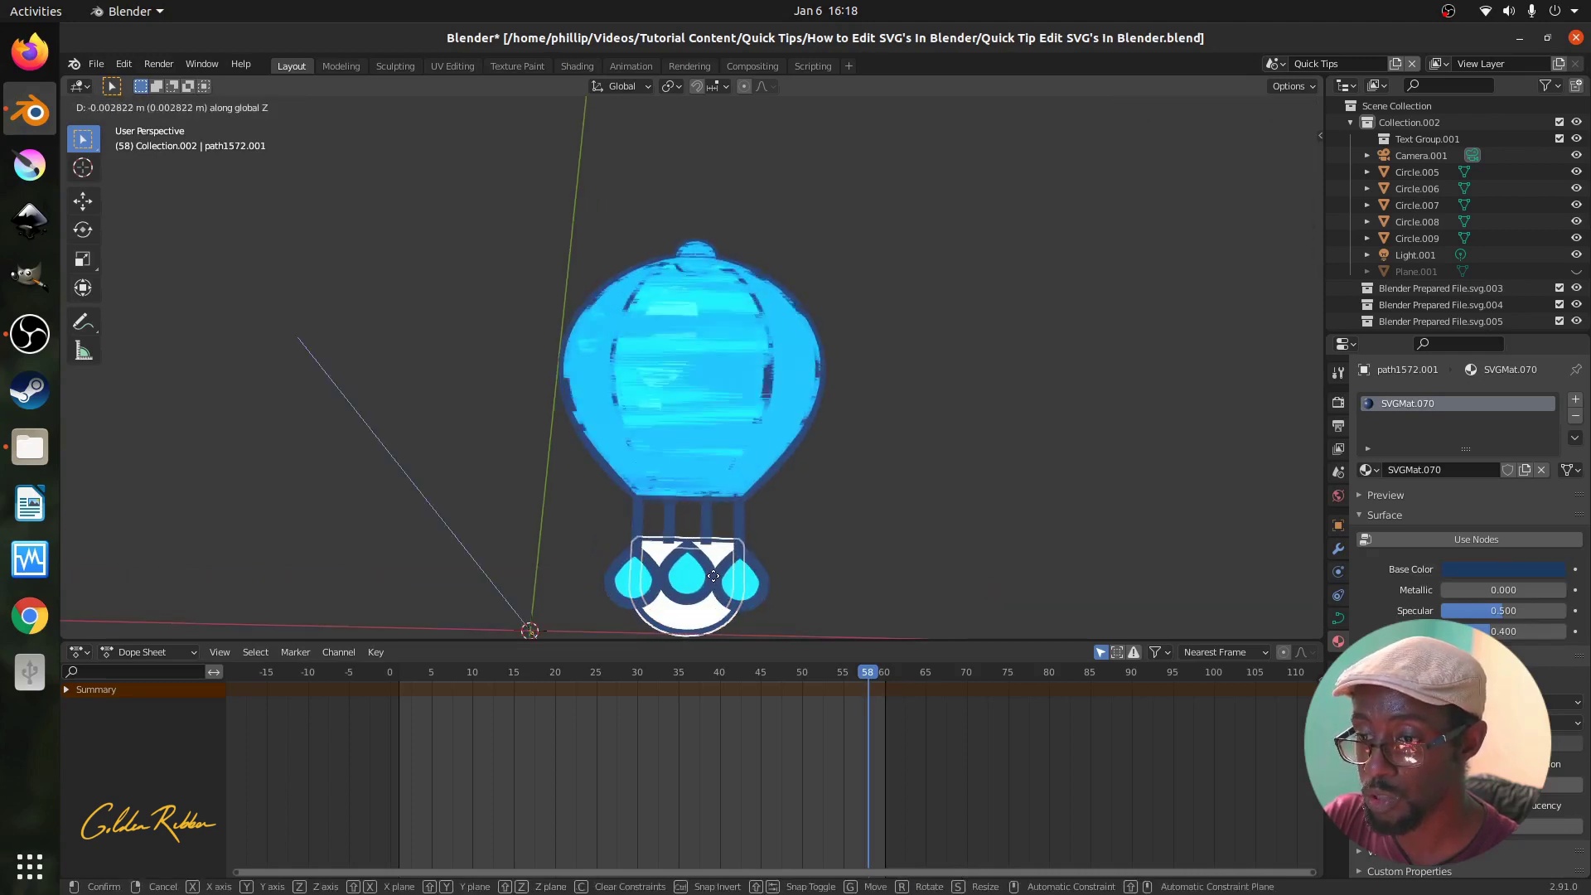
pyautogui.click(713, 575)
# Select the dark outline of the basket's left drop and lower it about 0.0055 m along the global Z axis.
pyautogui.click(726, 527)
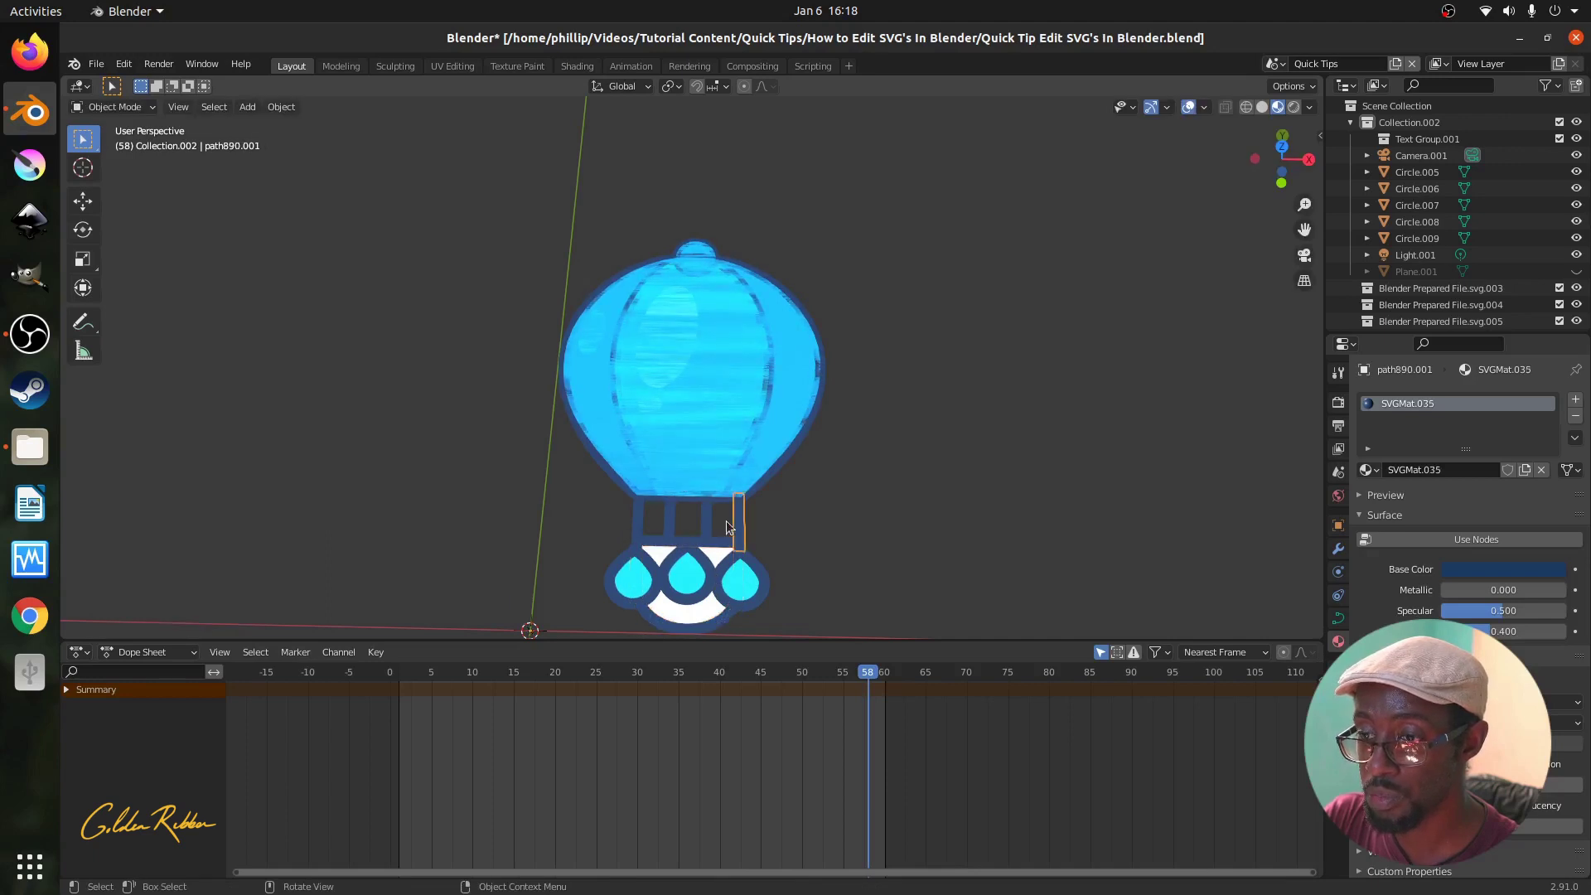
pyautogui.click(656, 530)
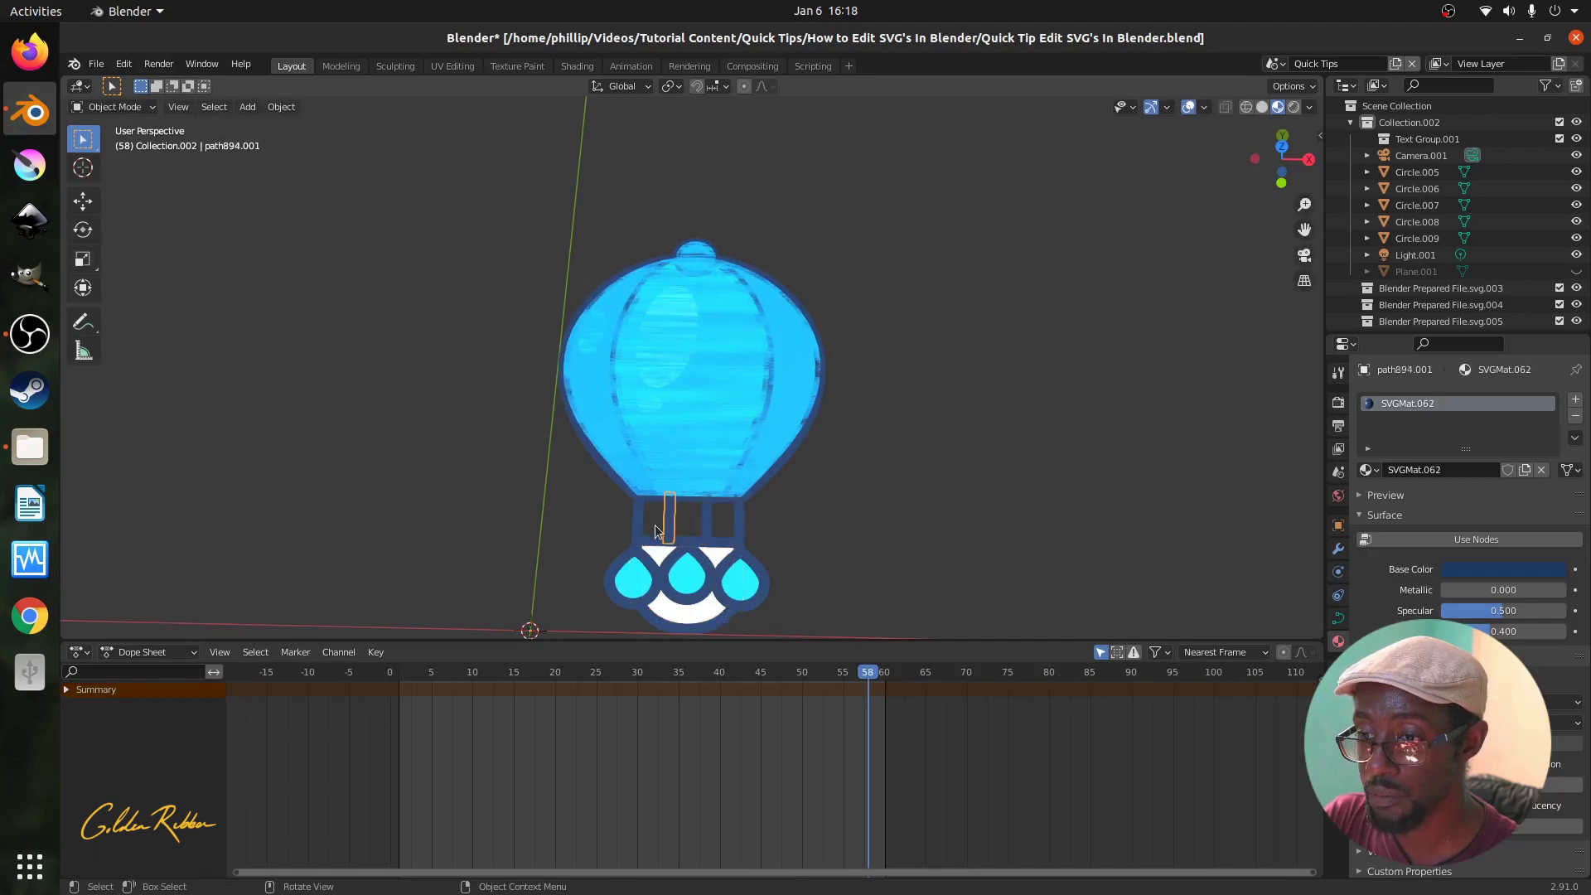
pyautogui.click(646, 583)
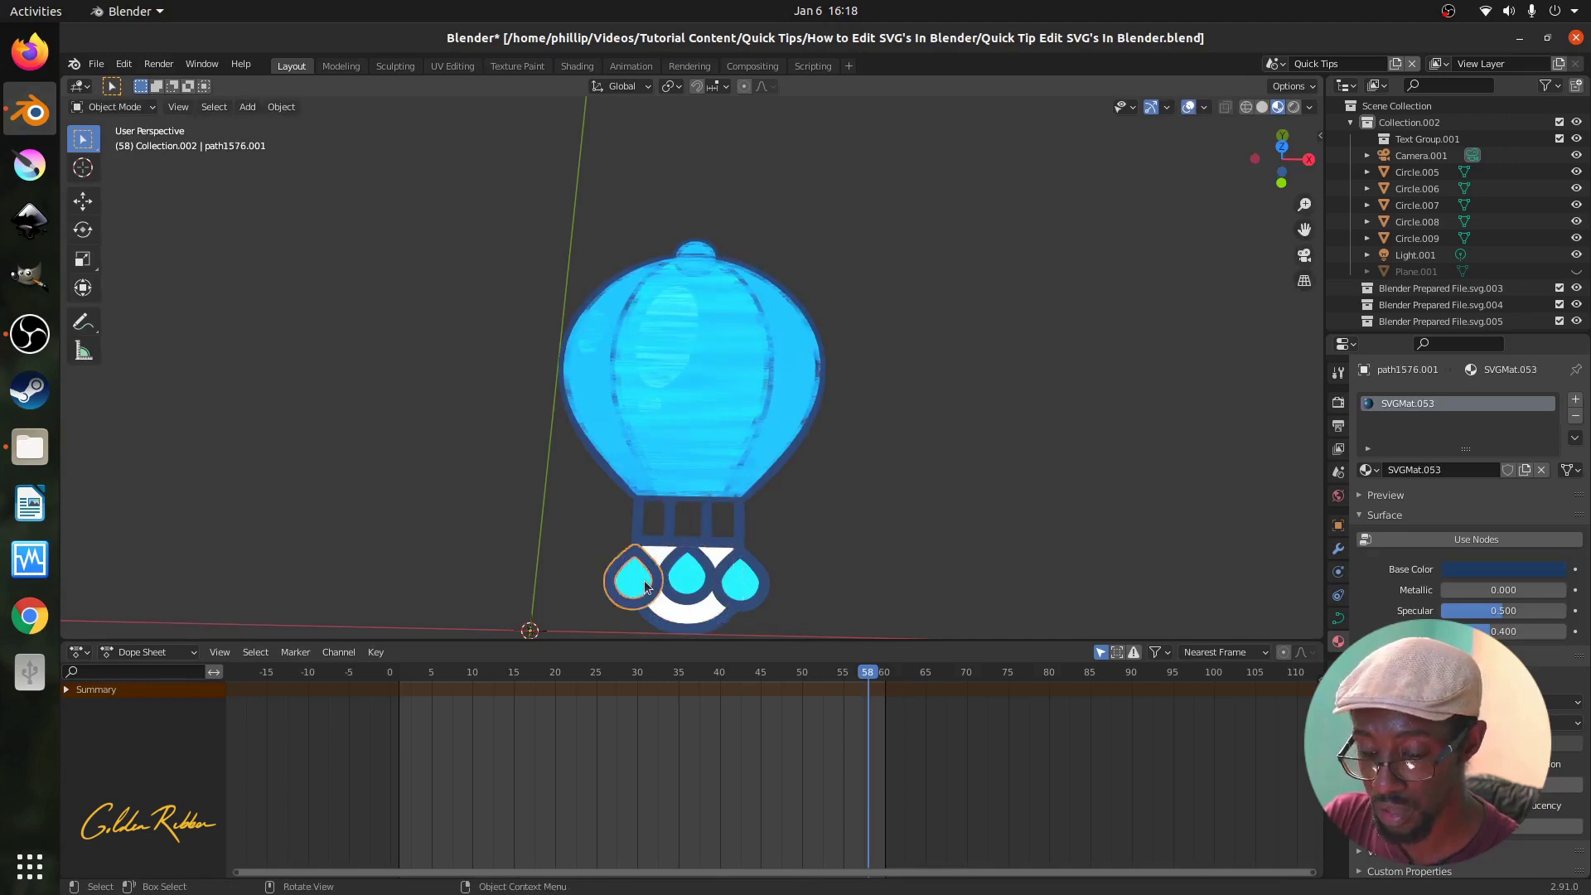
pyautogui.press('g')
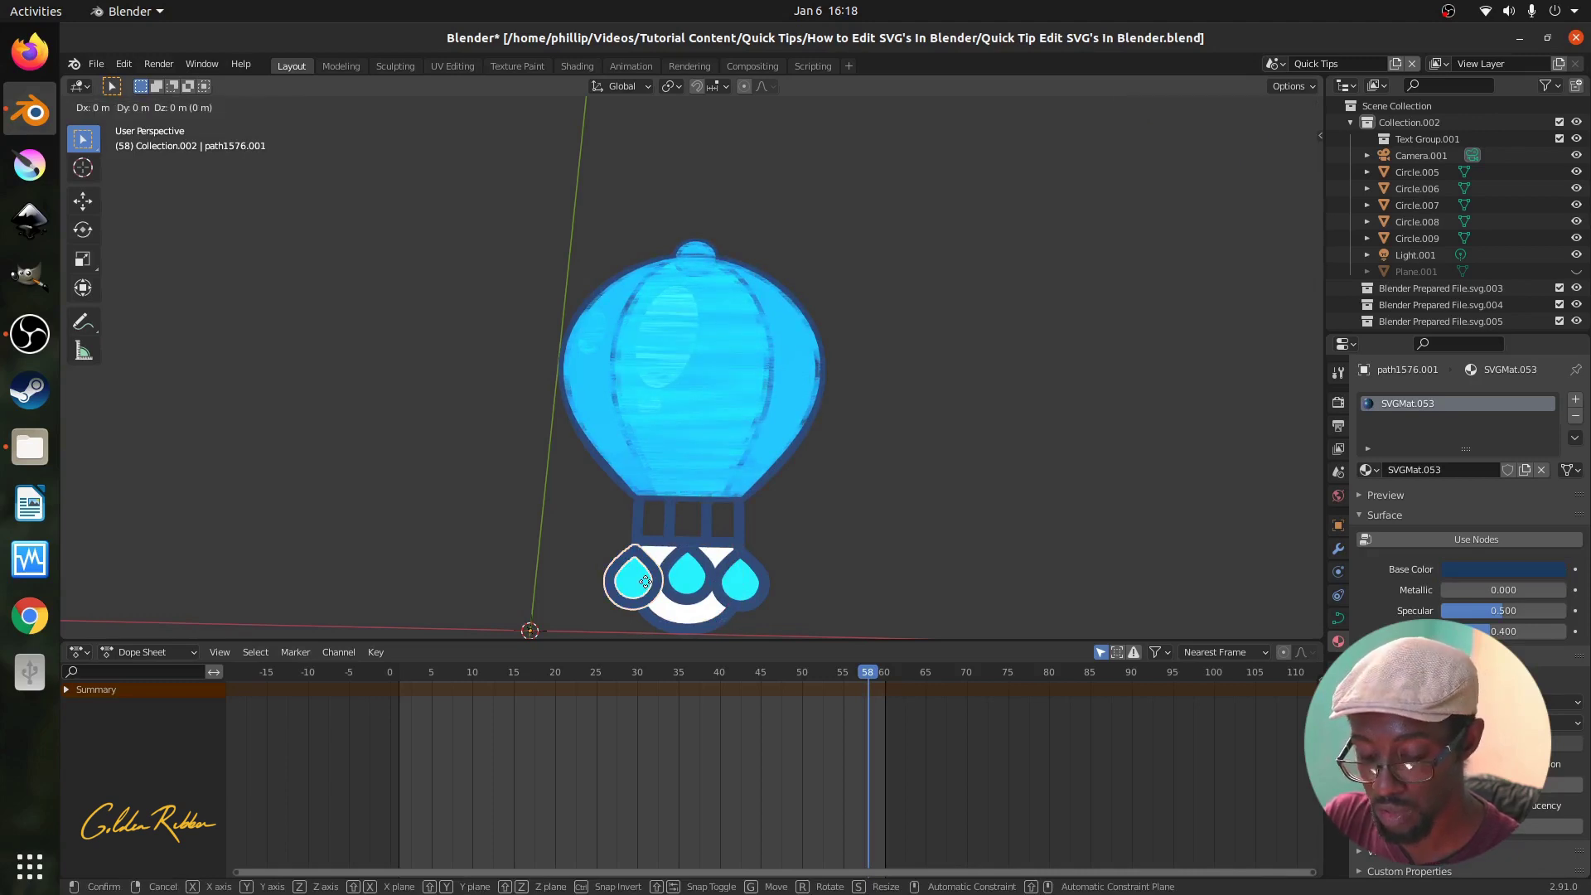
pyautogui.press('z')
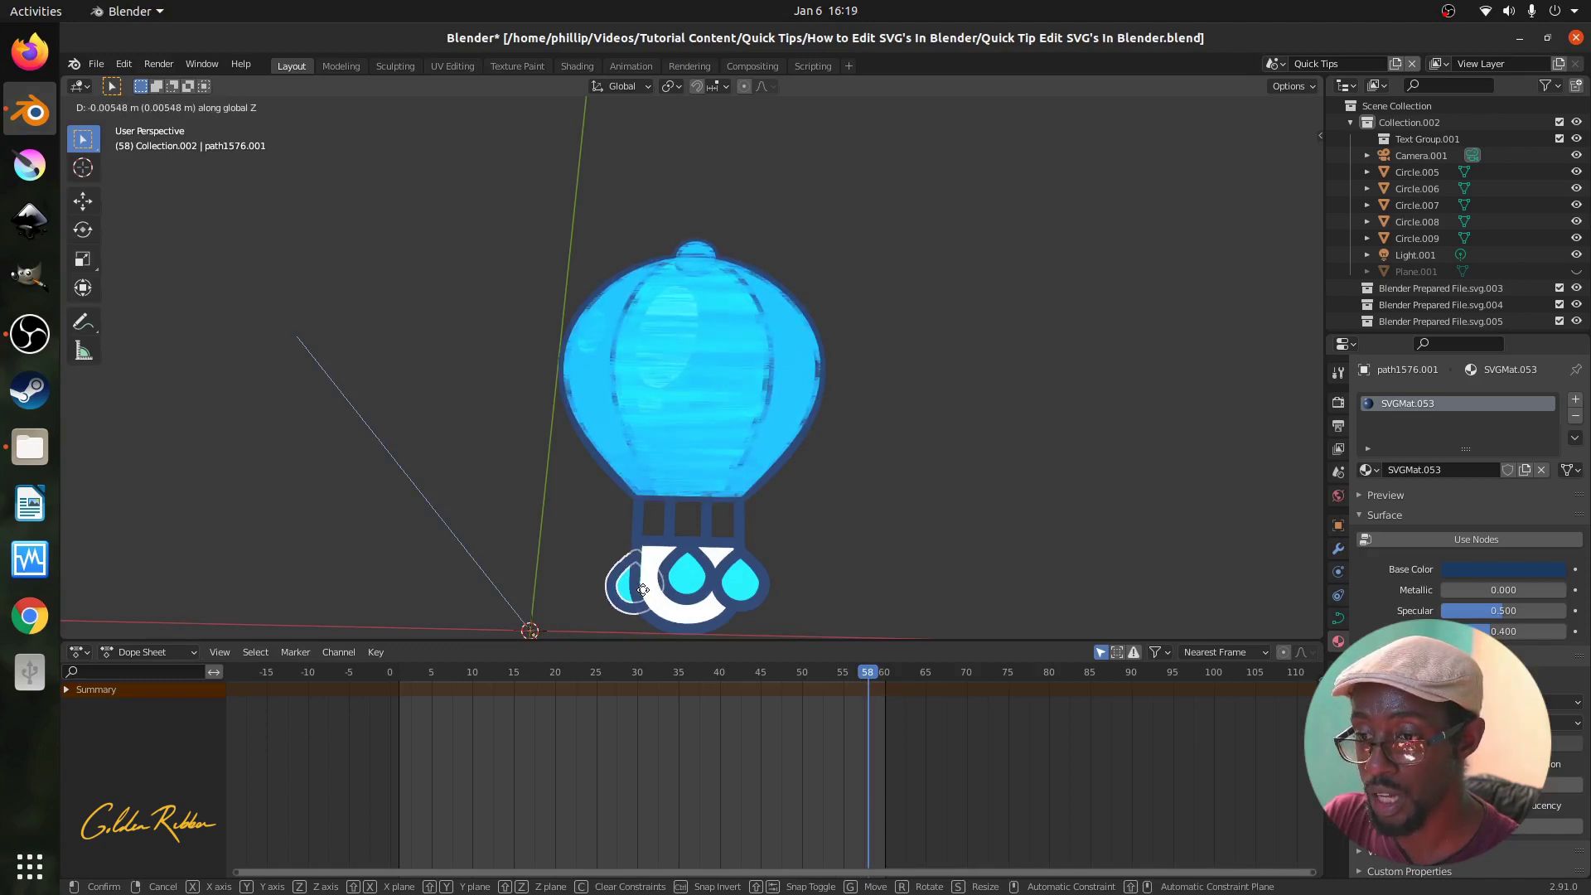
pyautogui.click(643, 589)
# Lower the dark outline of the basket's right drop along global Z to behind the white basket, and save the file.
pyautogui.click(748, 594)
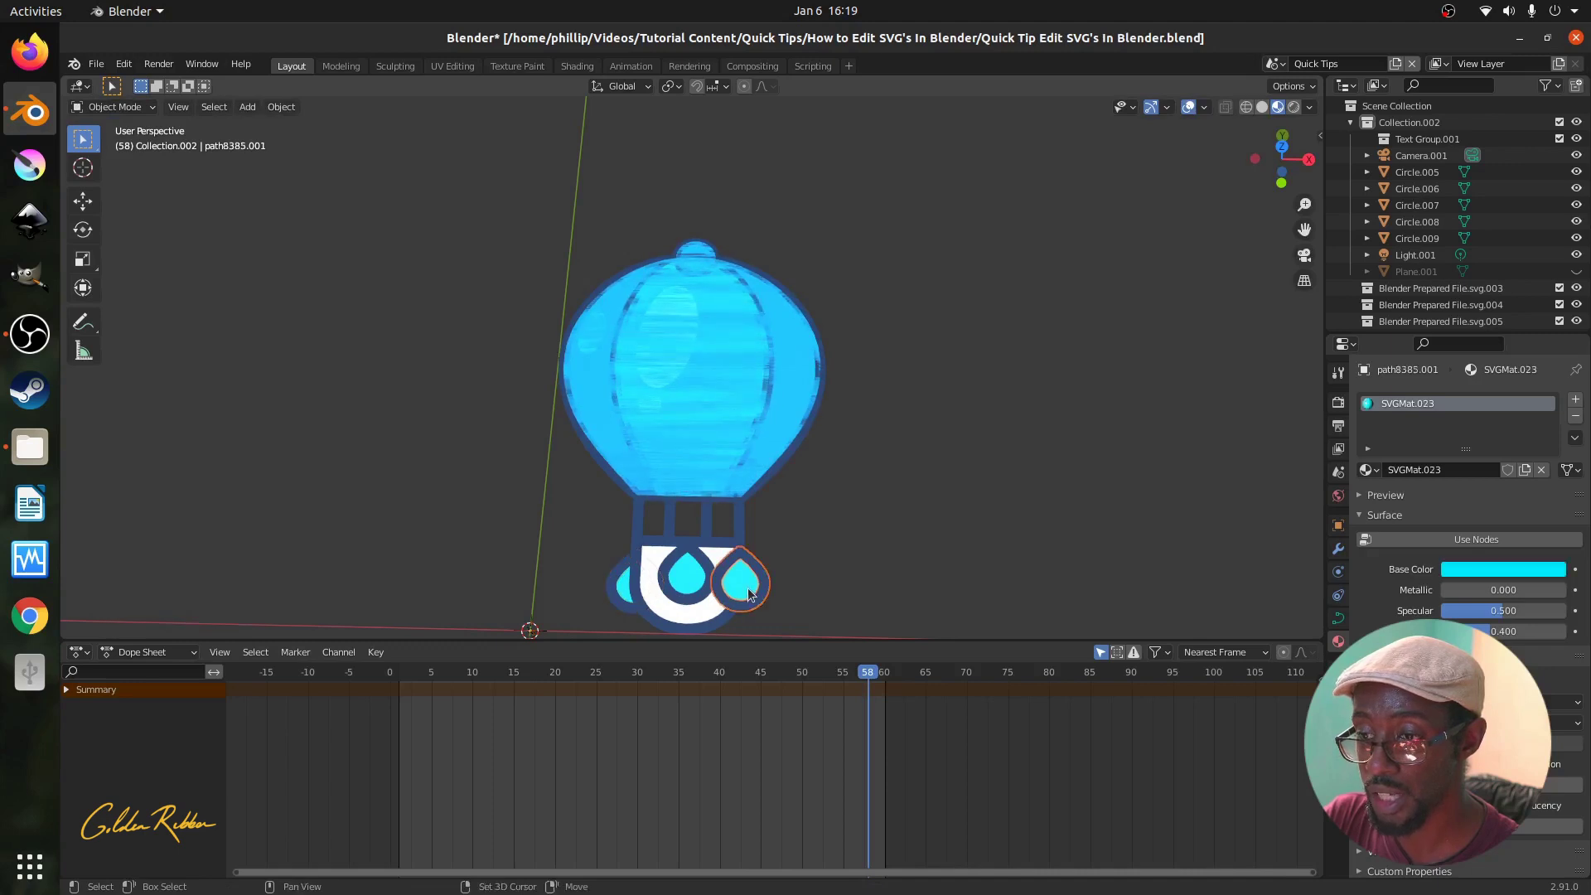
pyautogui.click(750, 593)
pyautogui.click(753, 591)
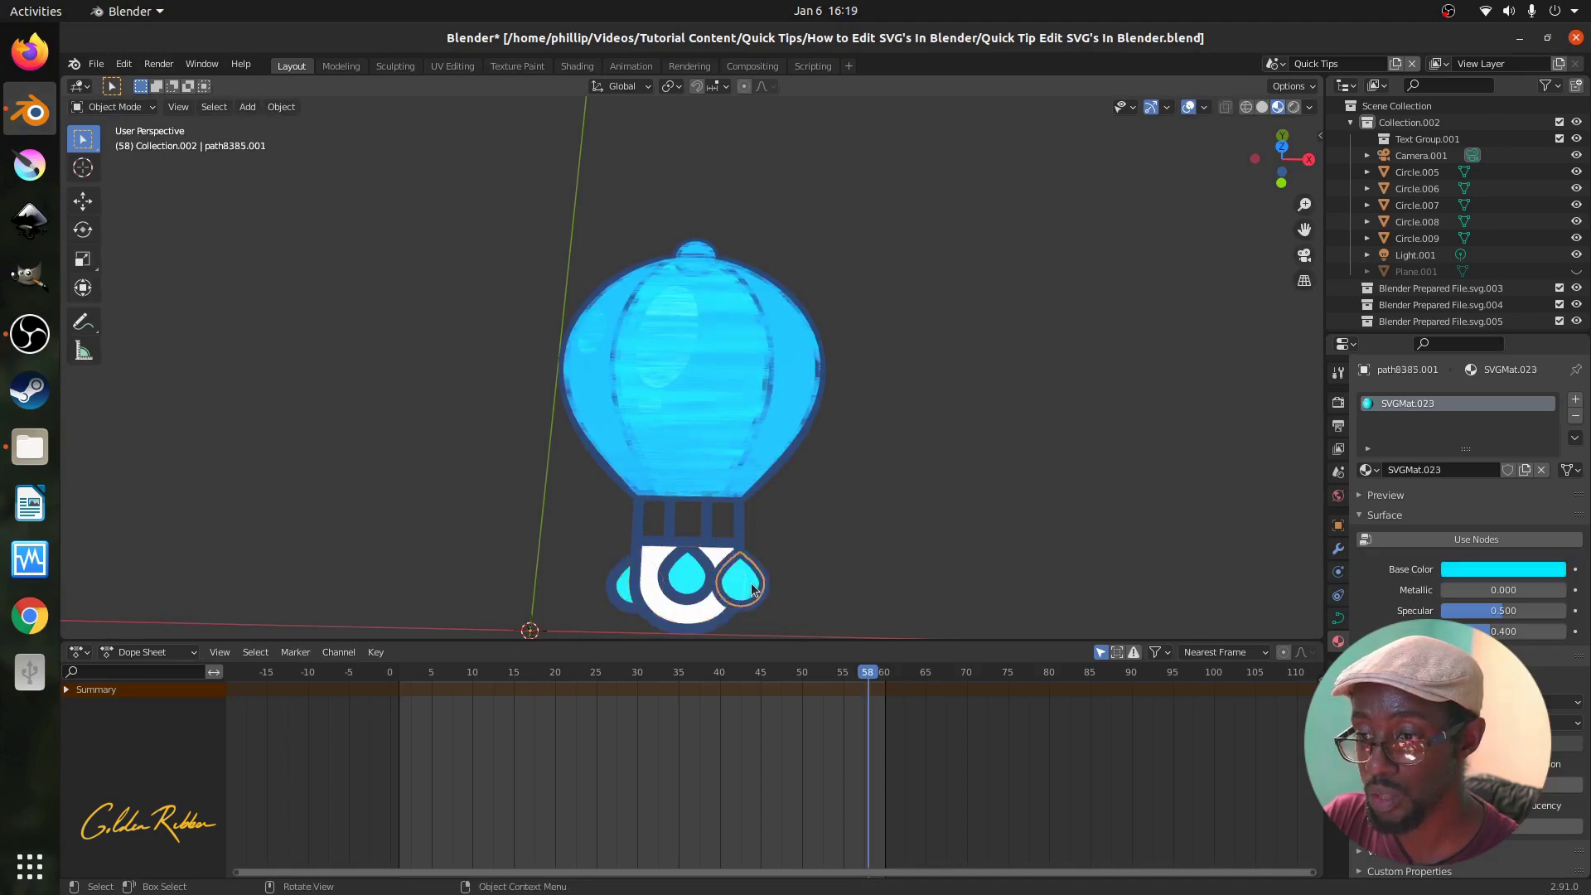
pyautogui.click(754, 609)
pyautogui.press('g')
pyautogui.press('z')
pyautogui.click(758, 615)
pyautogui.scroll(2, 790, 609)
pyautogui.scroll(-2, 786, 610)
pyautogui.scroll(2, 675, 574)
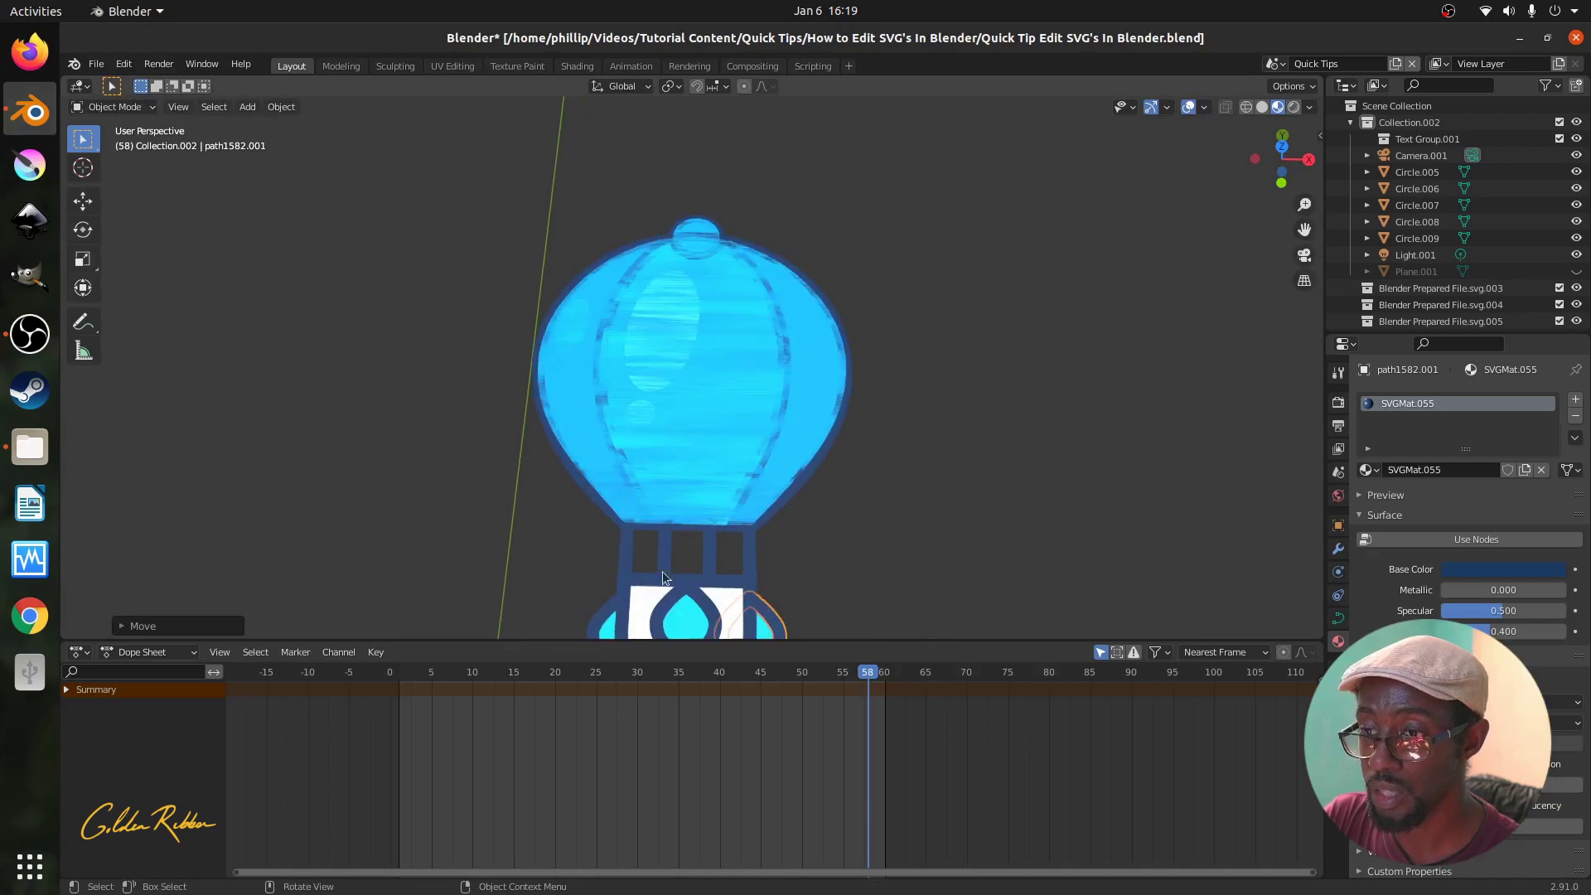
pyautogui.hotkey('ctrl', 's')
# Select the balloon's blue main body shape and lower it along global Z beneath the dark stripes and side highlight.
pyautogui.click(575, 419)
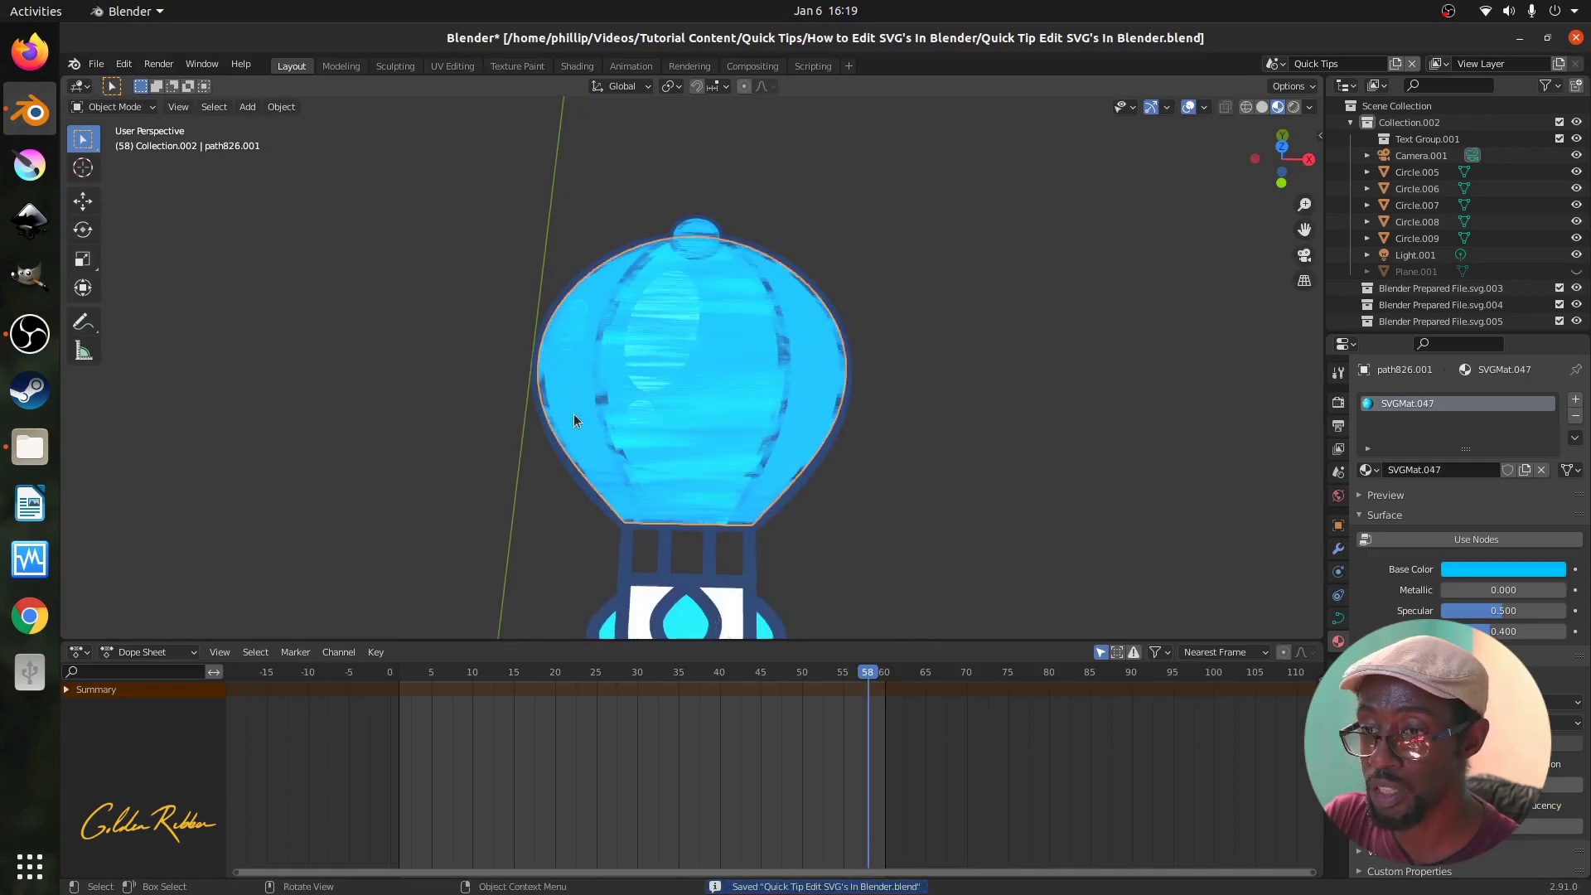
pyautogui.press('g')
pyautogui.press('z')
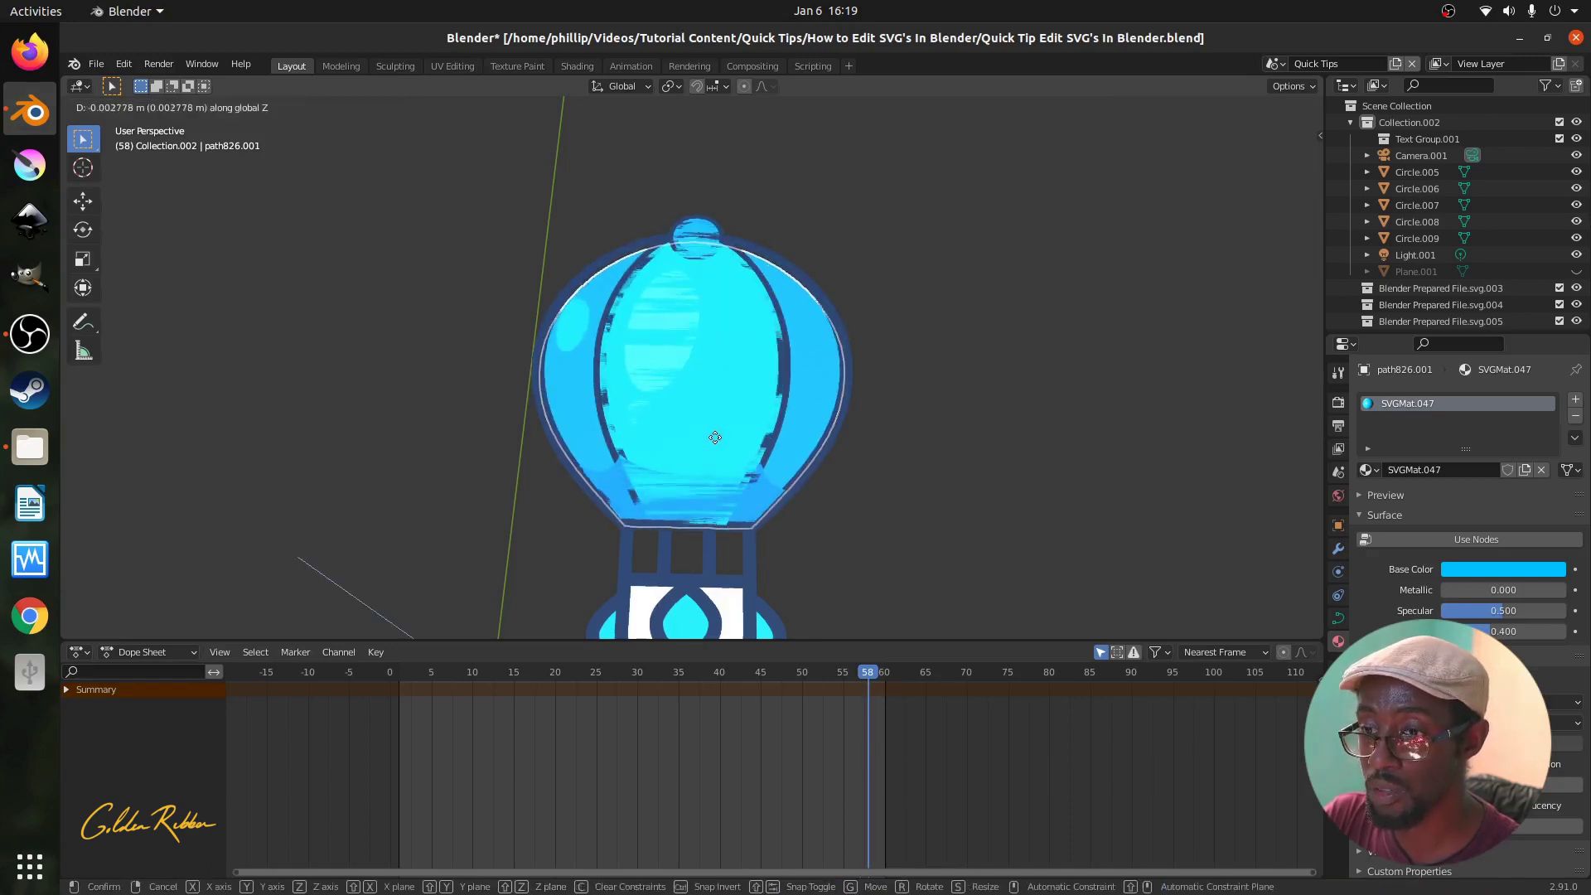
pyautogui.click(714, 435)
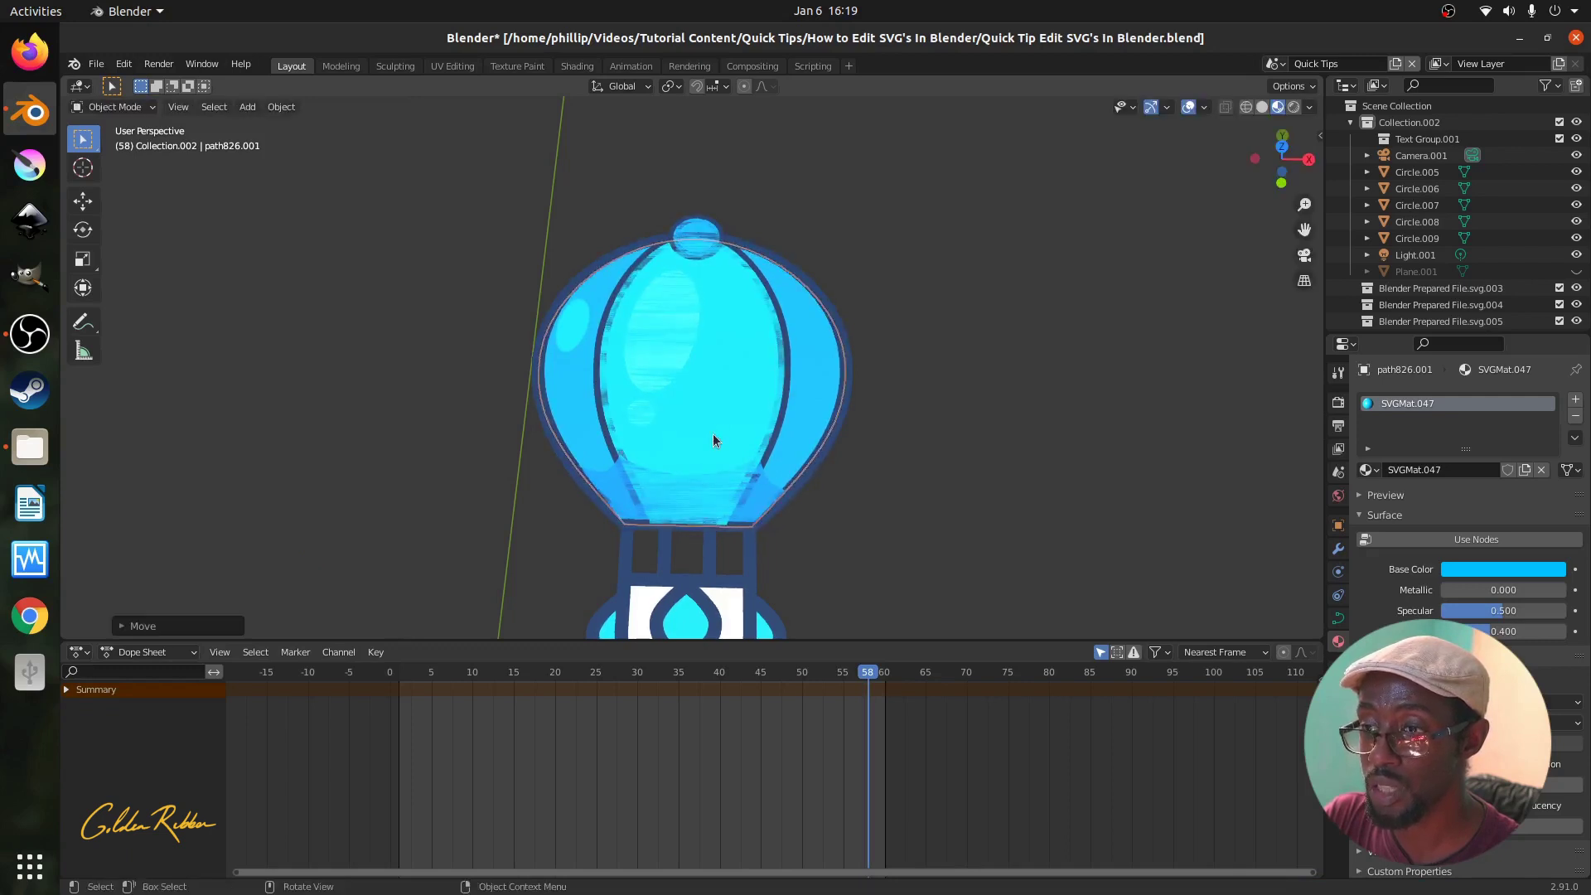
# Select the cyan central panel of the balloon and lower it along global Z behind its dark outline and highlights.
pyautogui.click(770, 411)
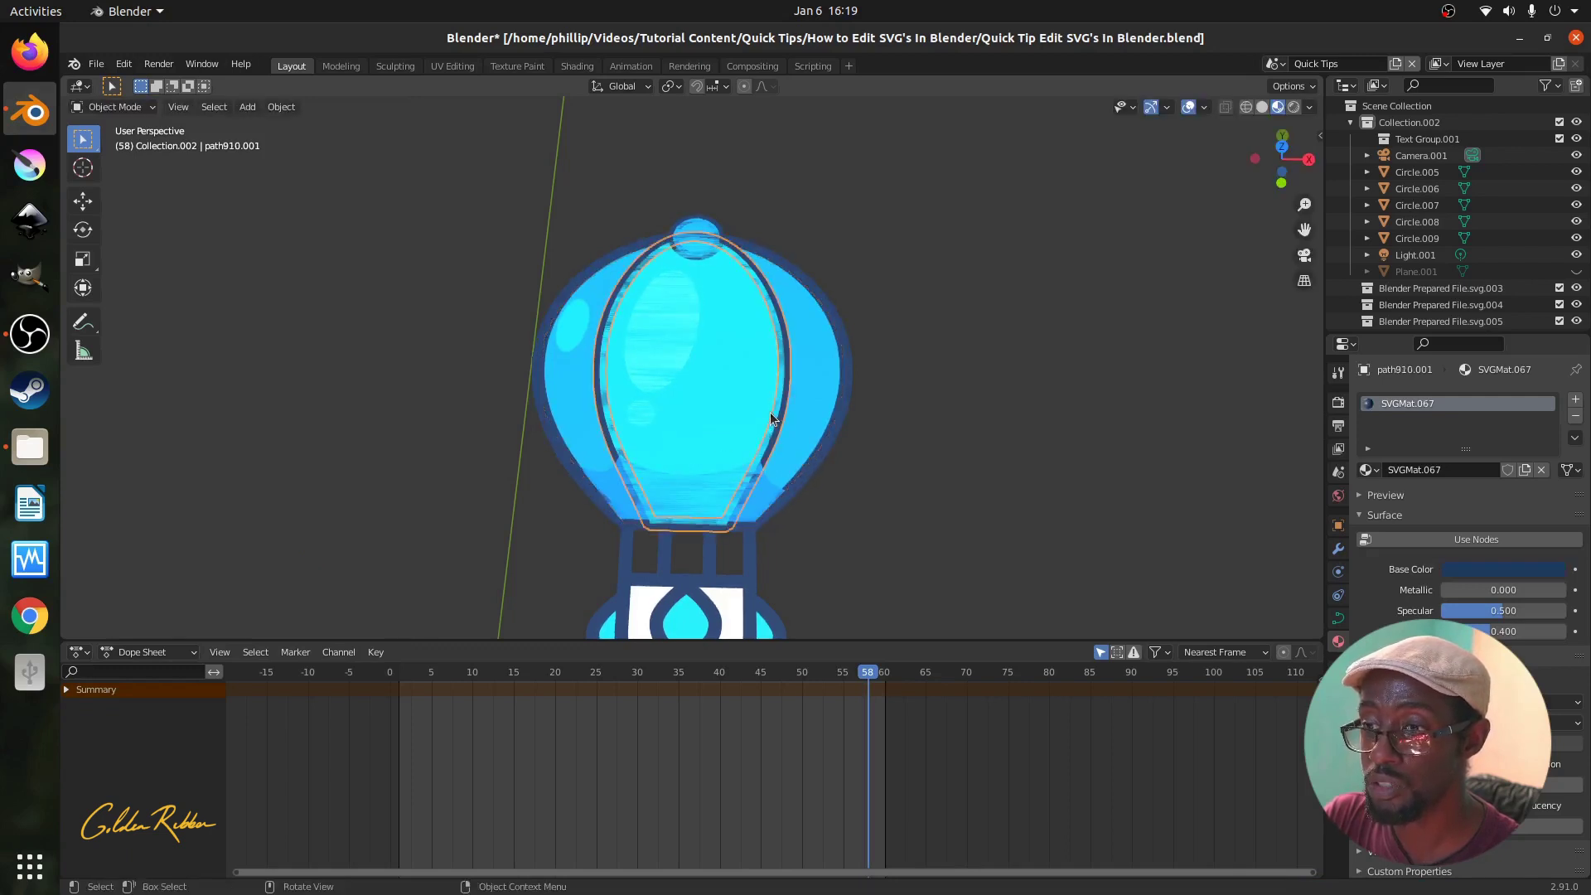
pyautogui.click(669, 409)
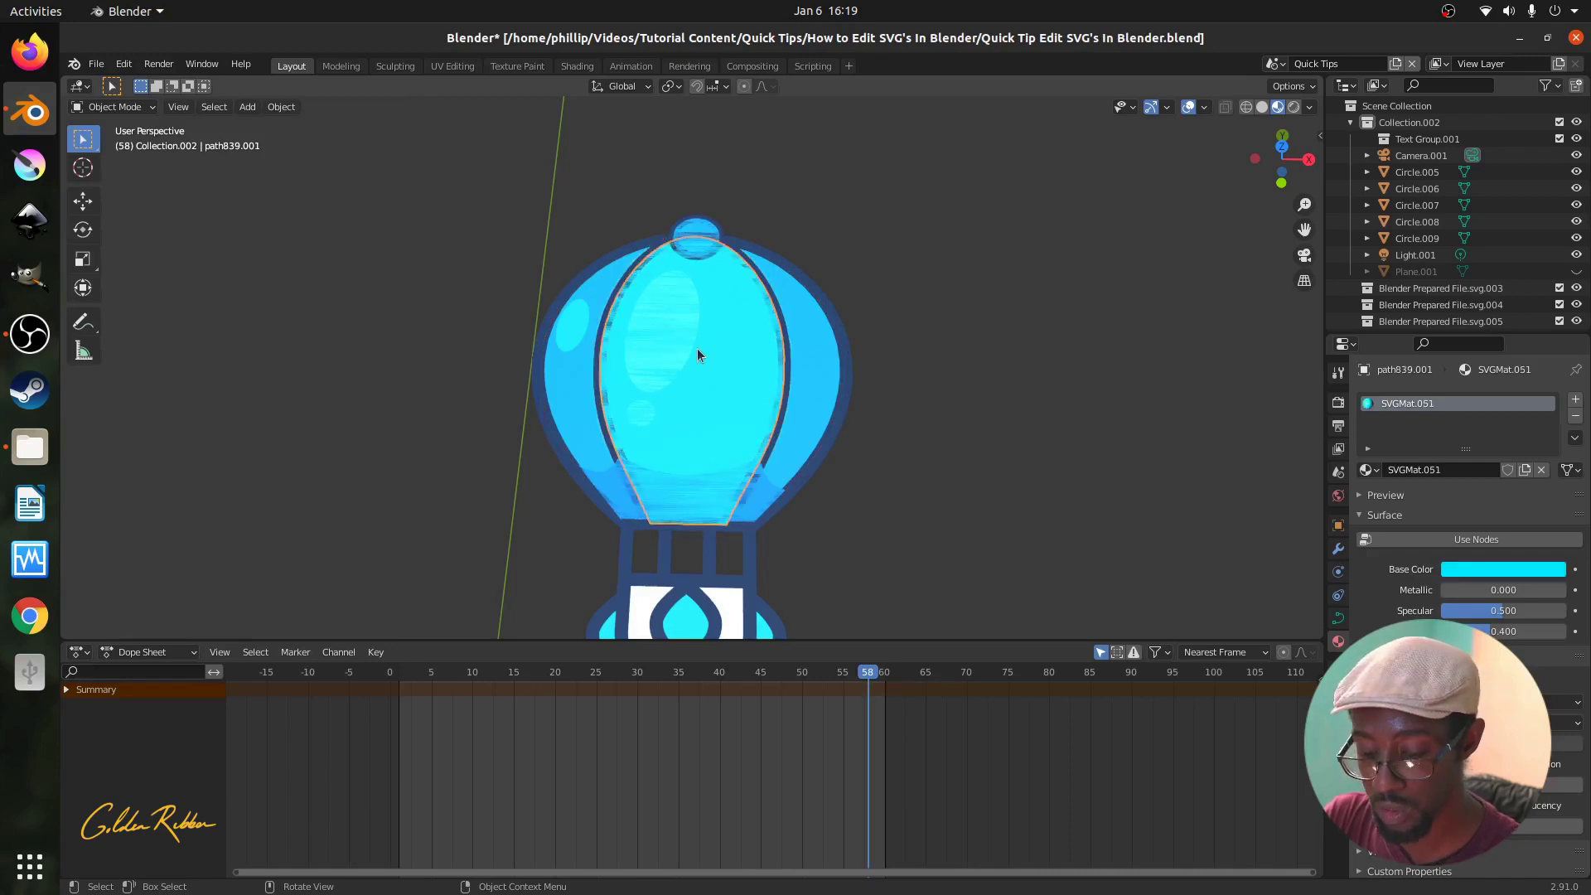
pyautogui.press('g')
pyautogui.press('z')
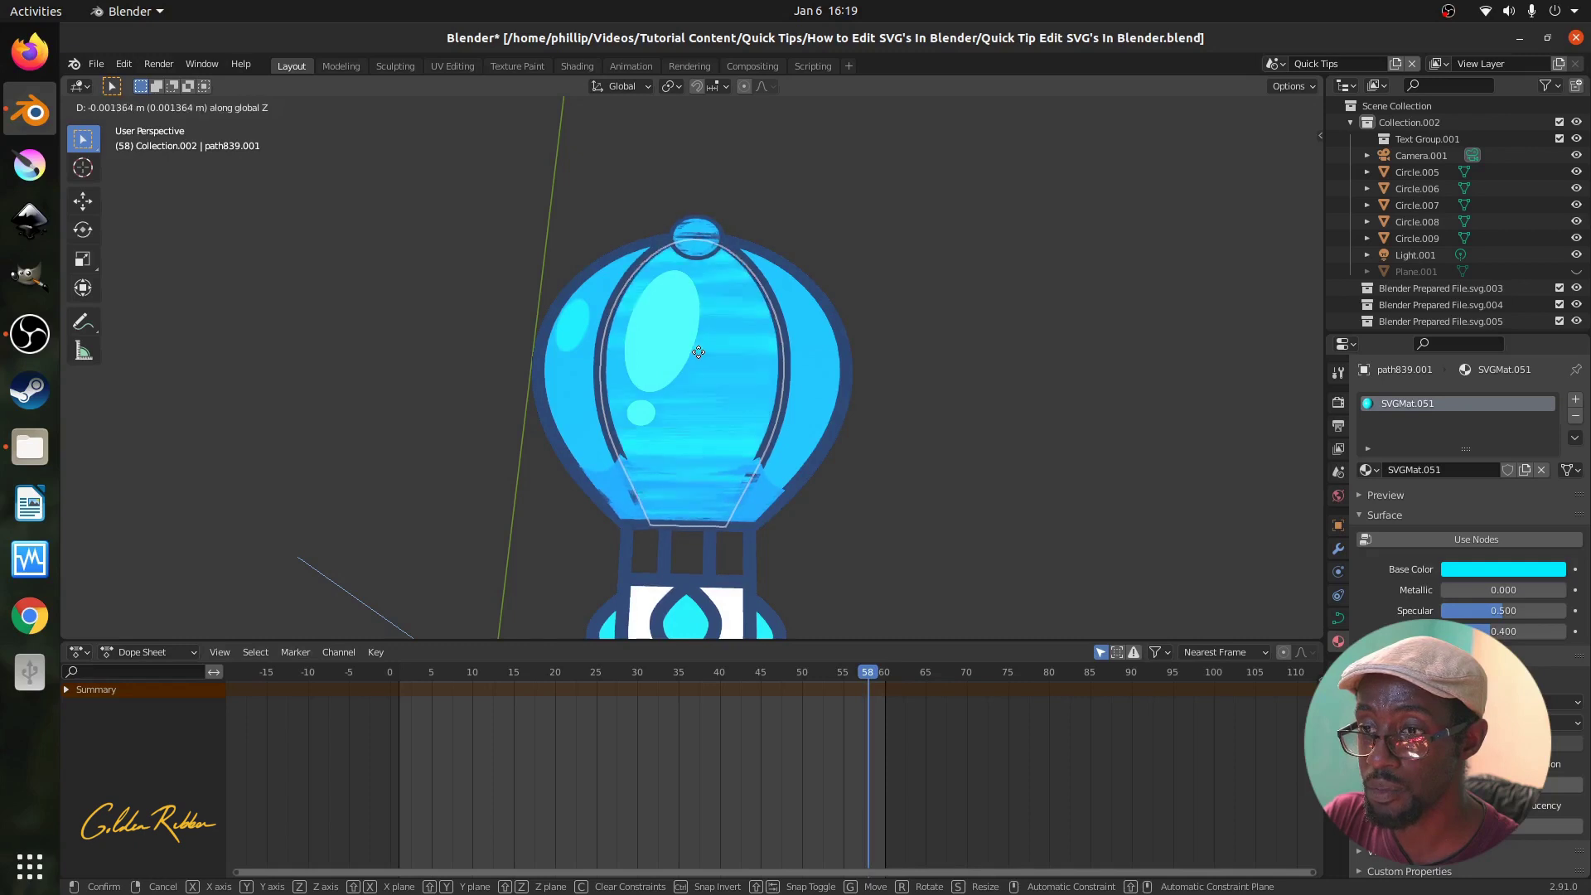
pyautogui.click(698, 357)
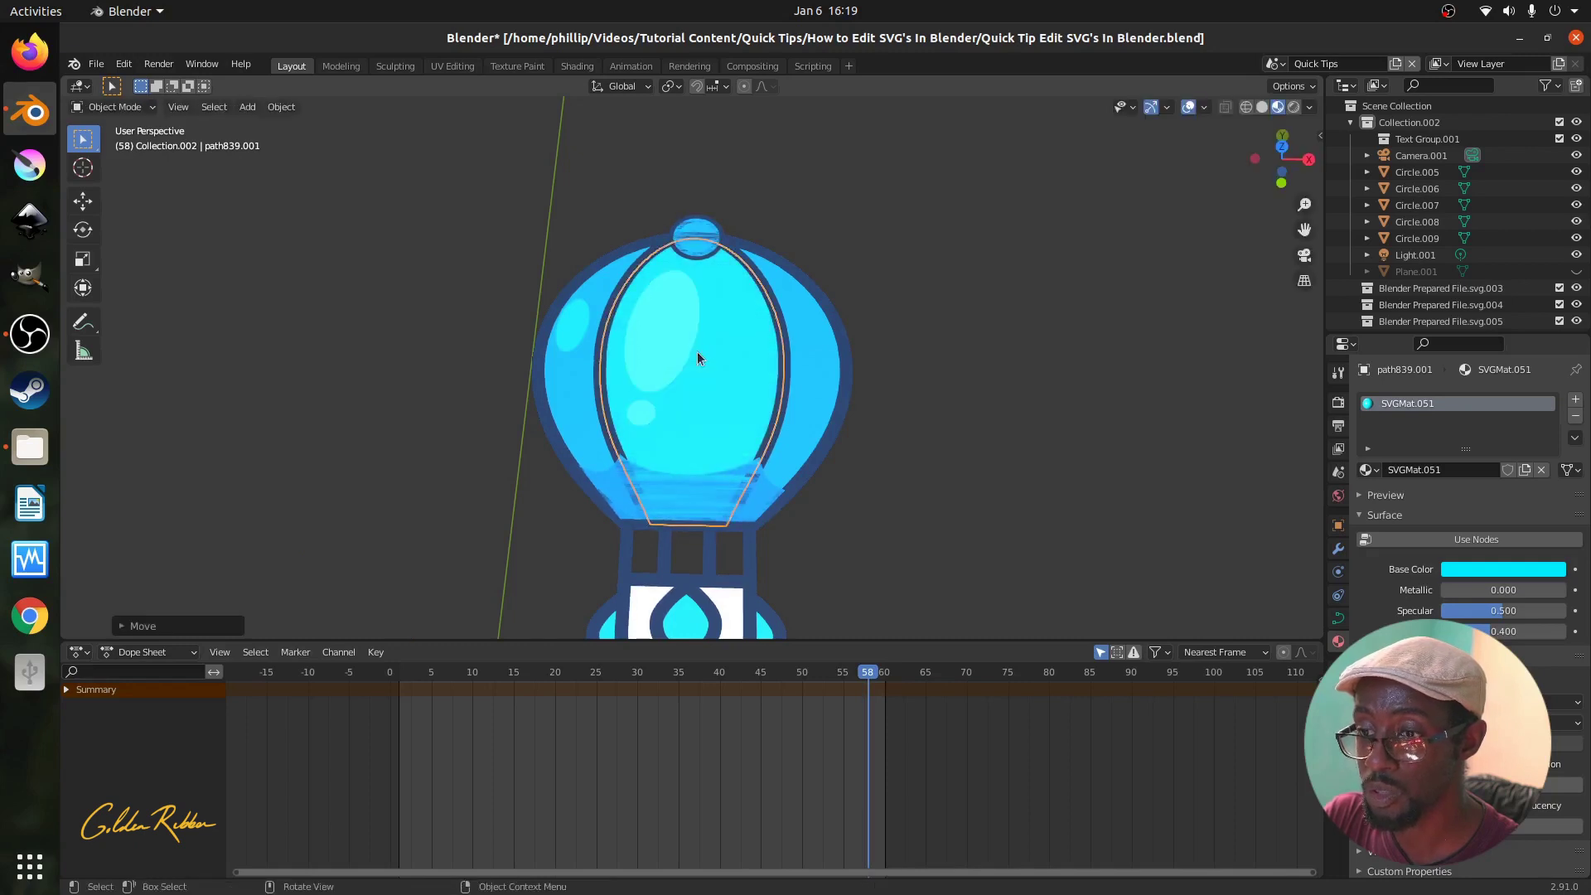
# Select the wide blue shading band at the balloon's lower end and lower it about 0.0005 m along global Z.
pyautogui.click(610, 477)
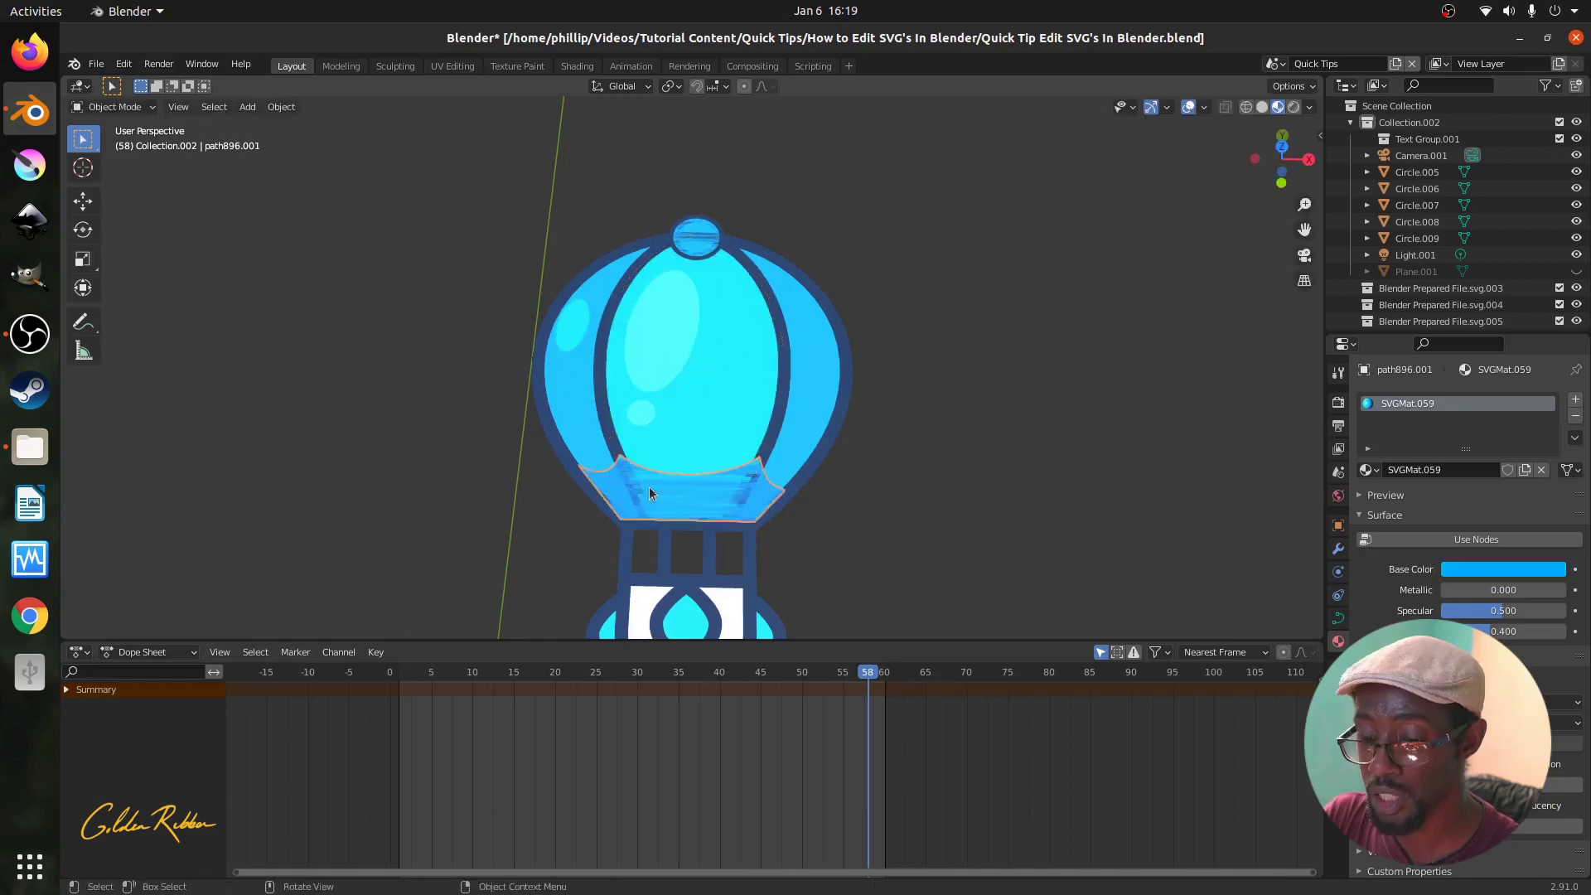
pyautogui.press('g')
pyautogui.press('z')
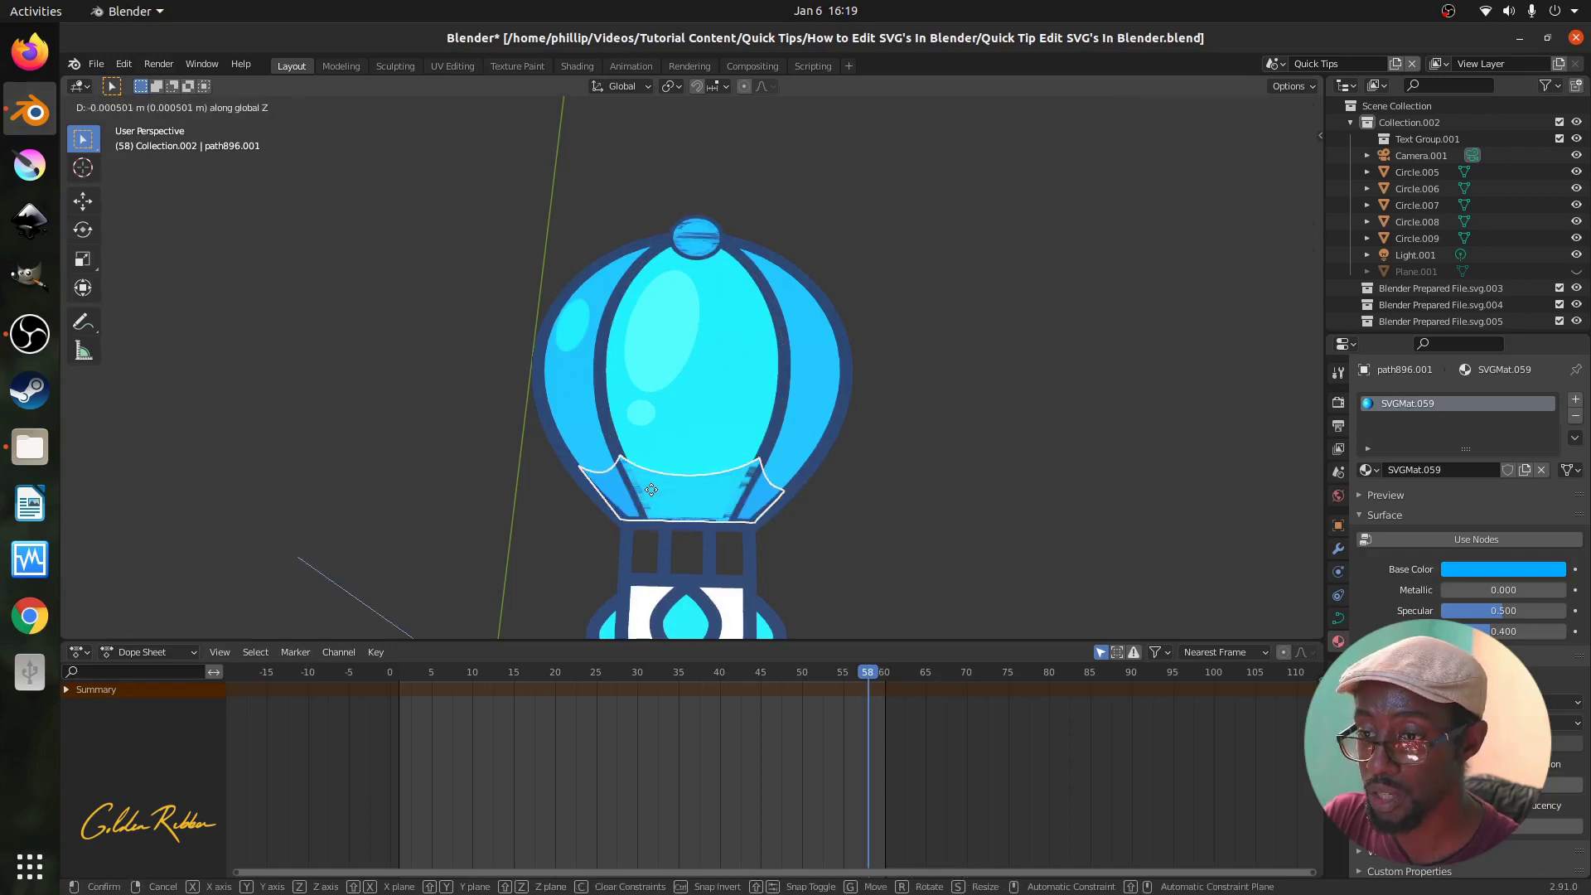
pyautogui.click(651, 488)
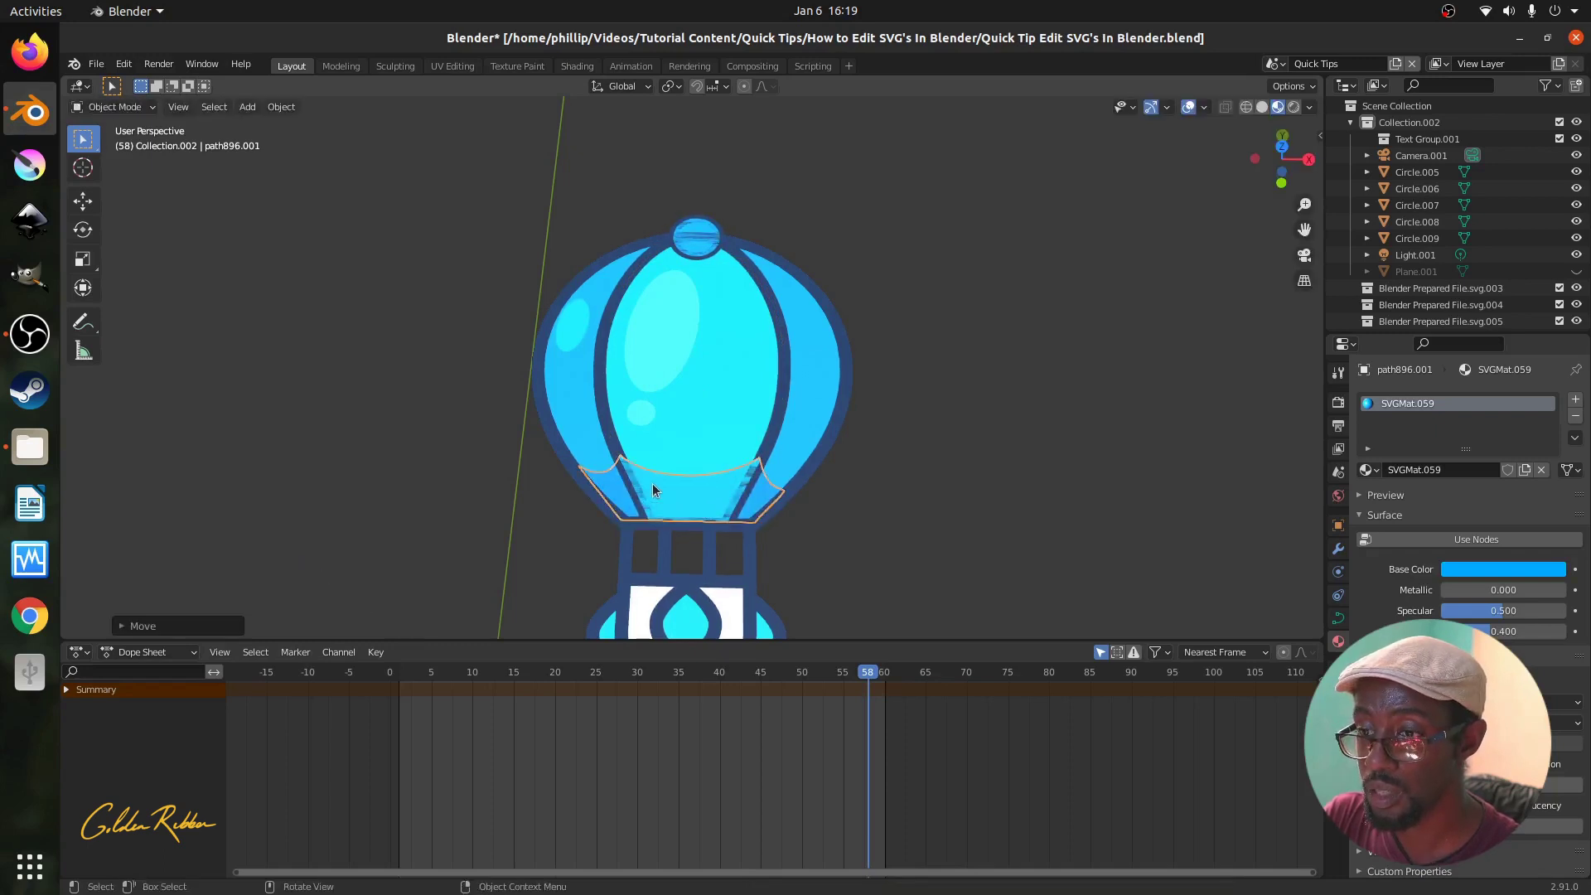
# Select the central panel's lower shading shape and lower it about 0.00045 m along the global Z axis.
pyautogui.click(653, 485)
pyautogui.press('g')
pyautogui.press('z')
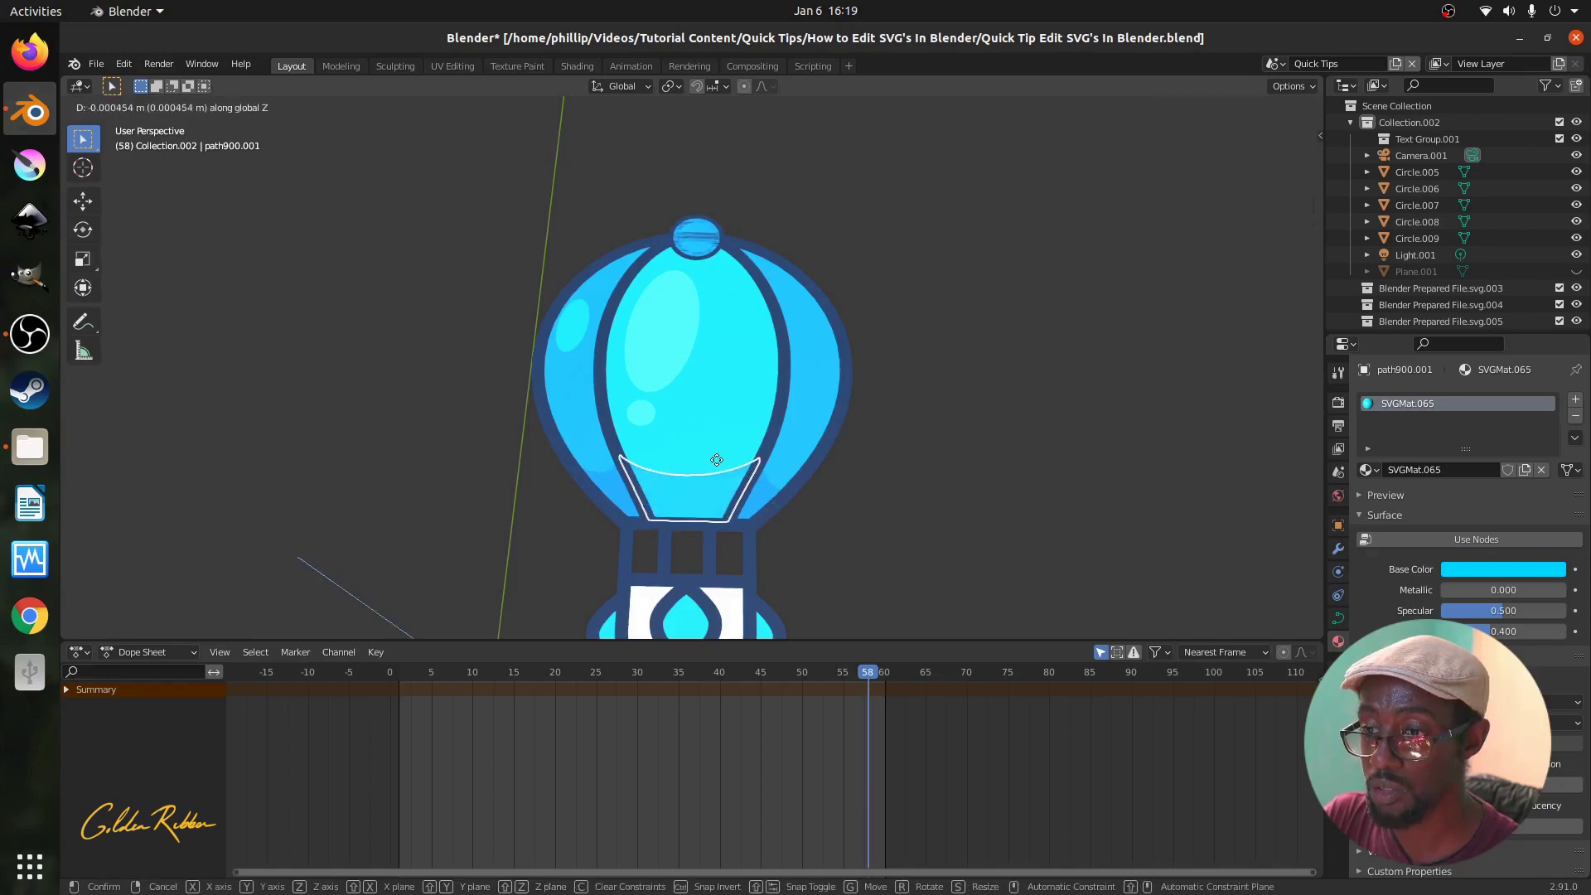
pyautogui.click(716, 461)
pyautogui.scroll(-1, 713, 278)
pyautogui.scroll(1, 716, 305)
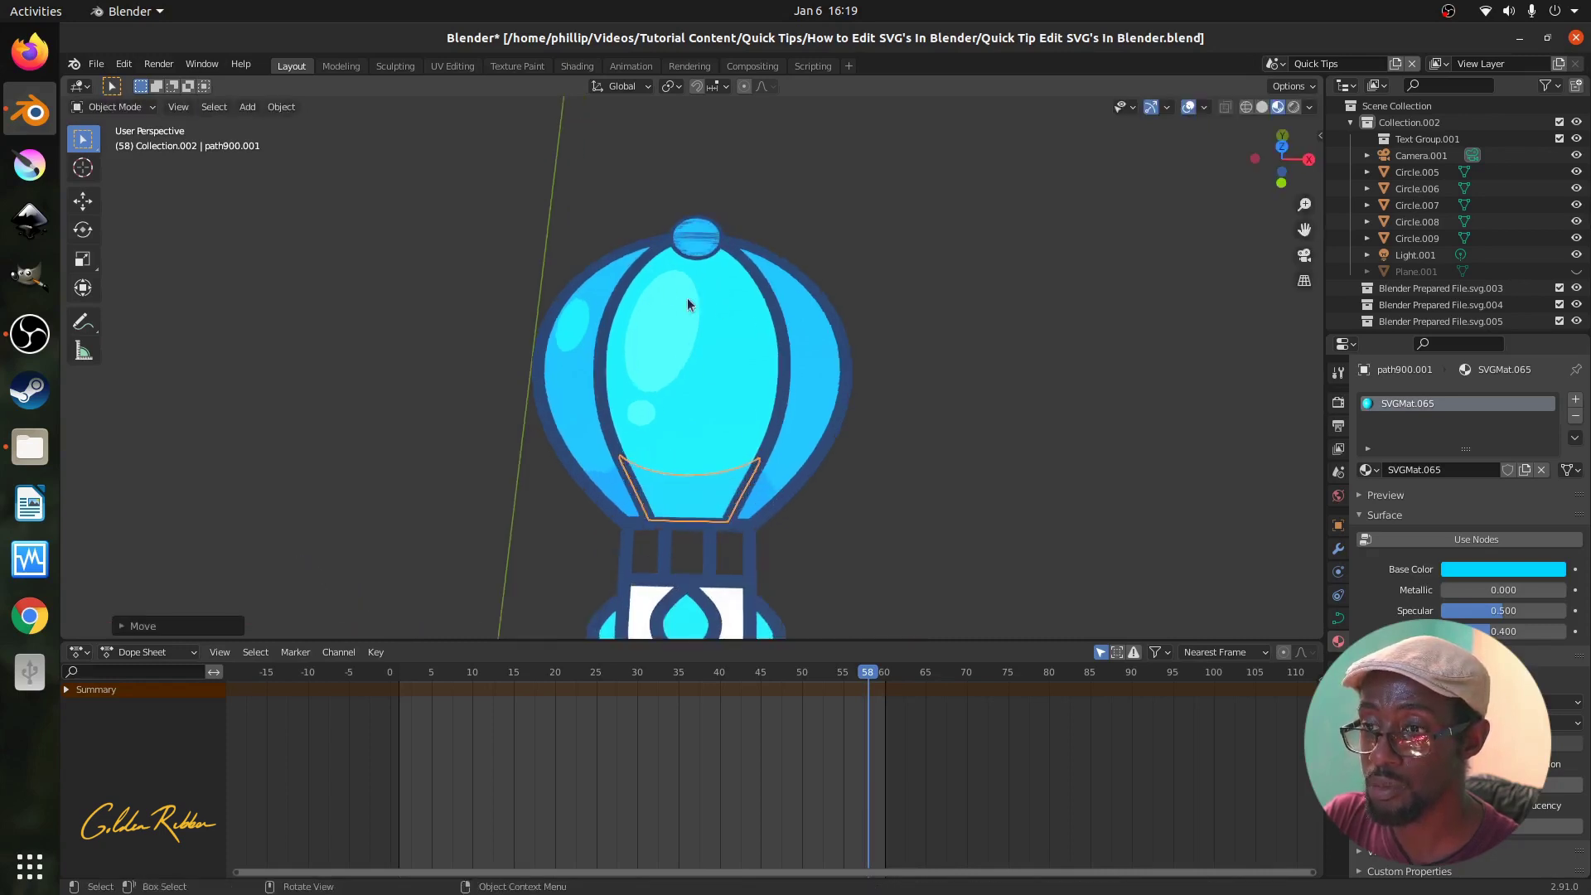
# Try to lower the blue fill of the balloon's top knob about 0.0005 m along the global Z axis.
pyautogui.click(705, 246)
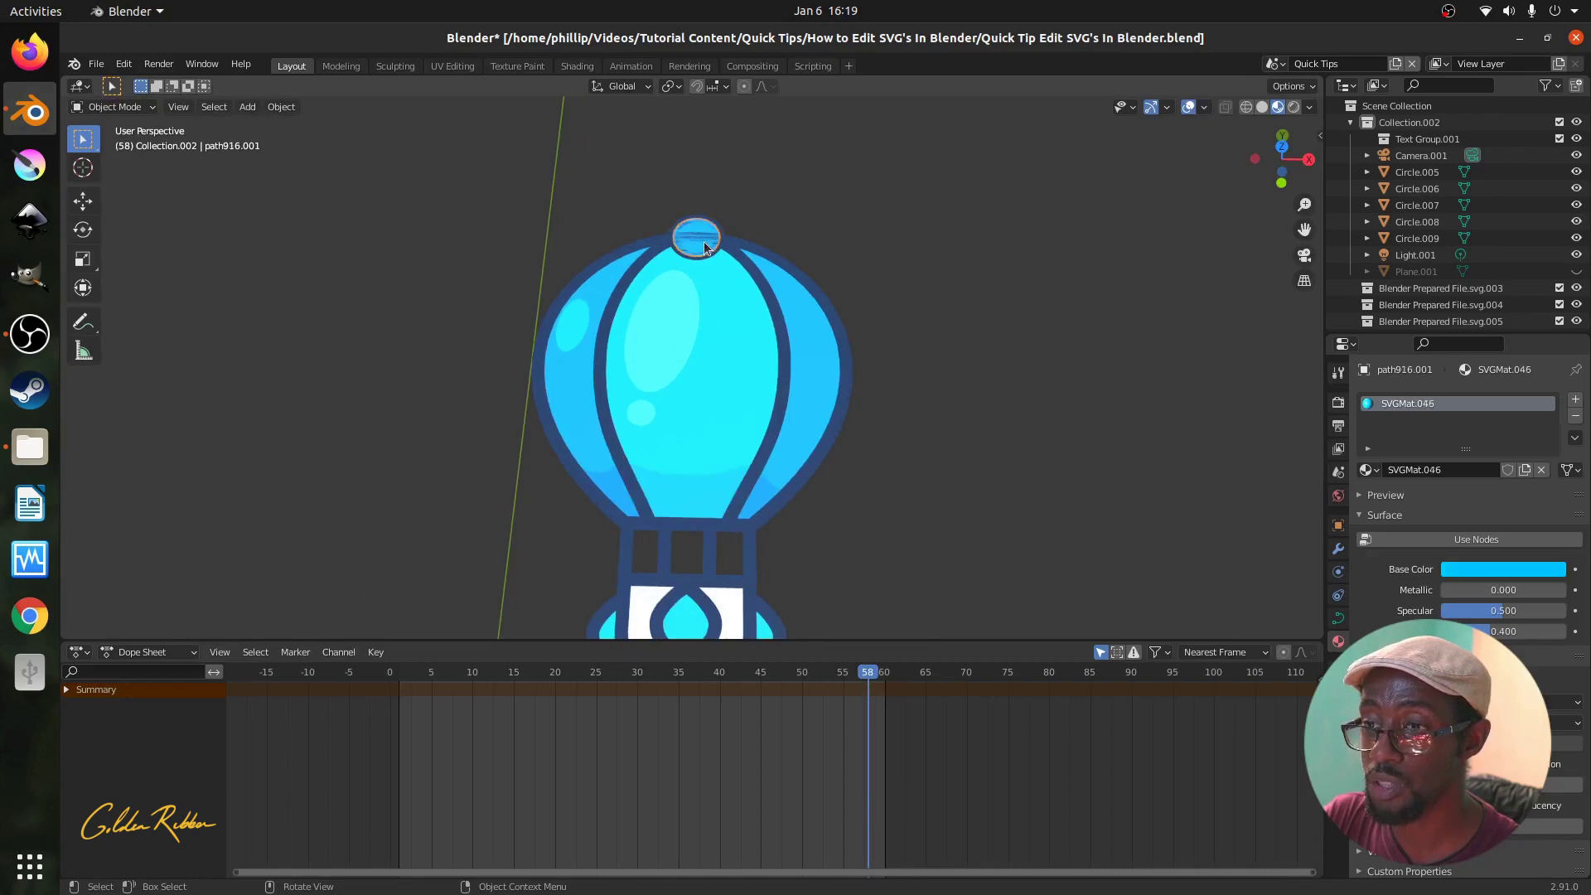
pyautogui.press('g')
pyautogui.press('z')
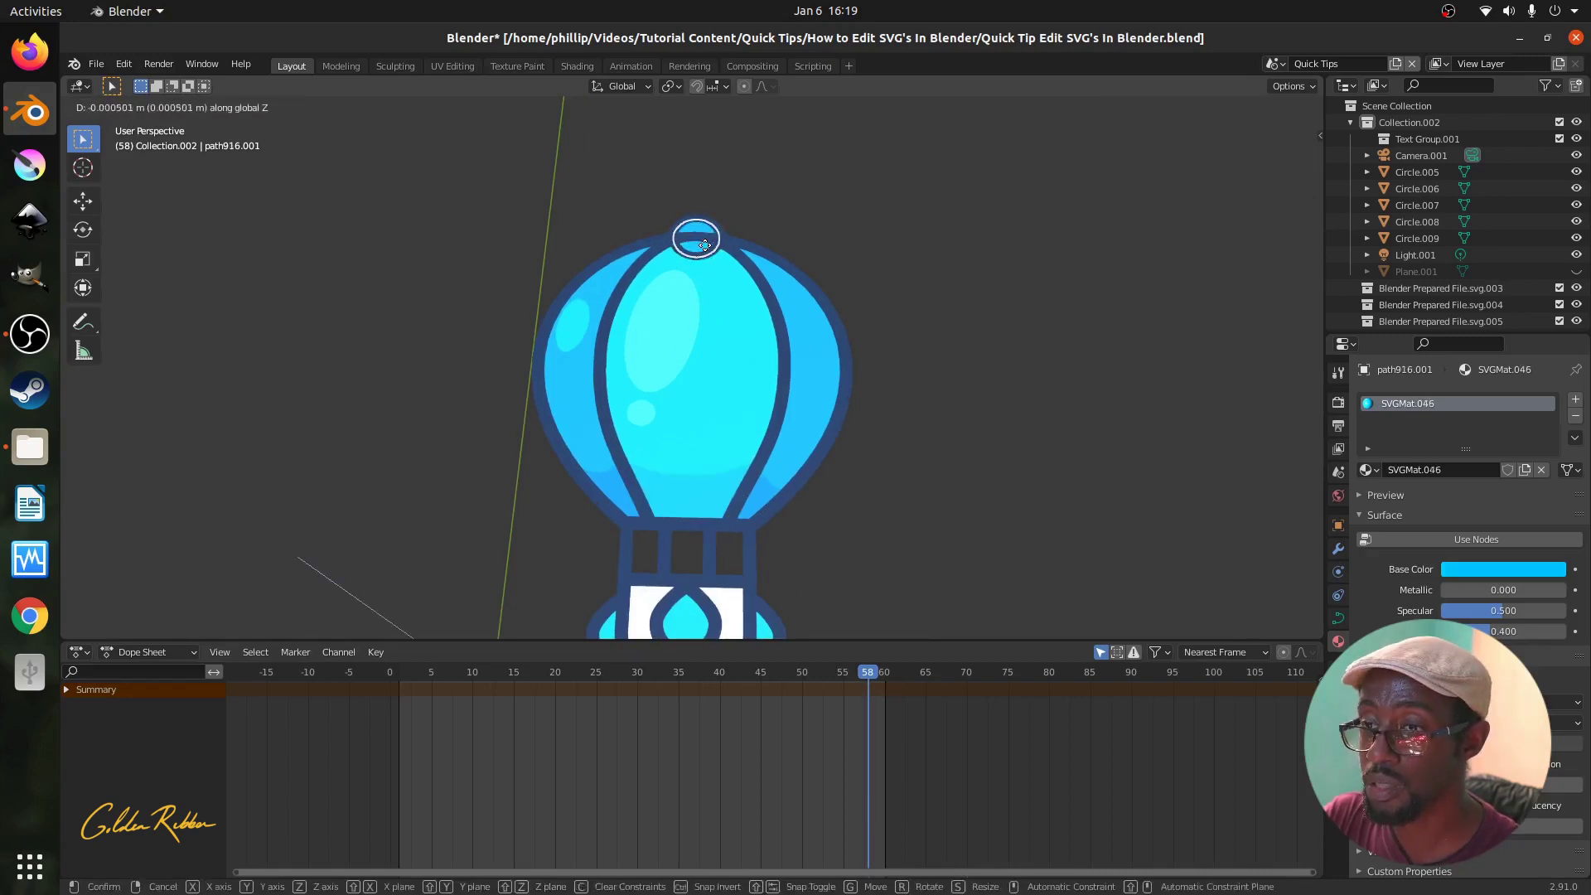
pyautogui.click(705, 247)
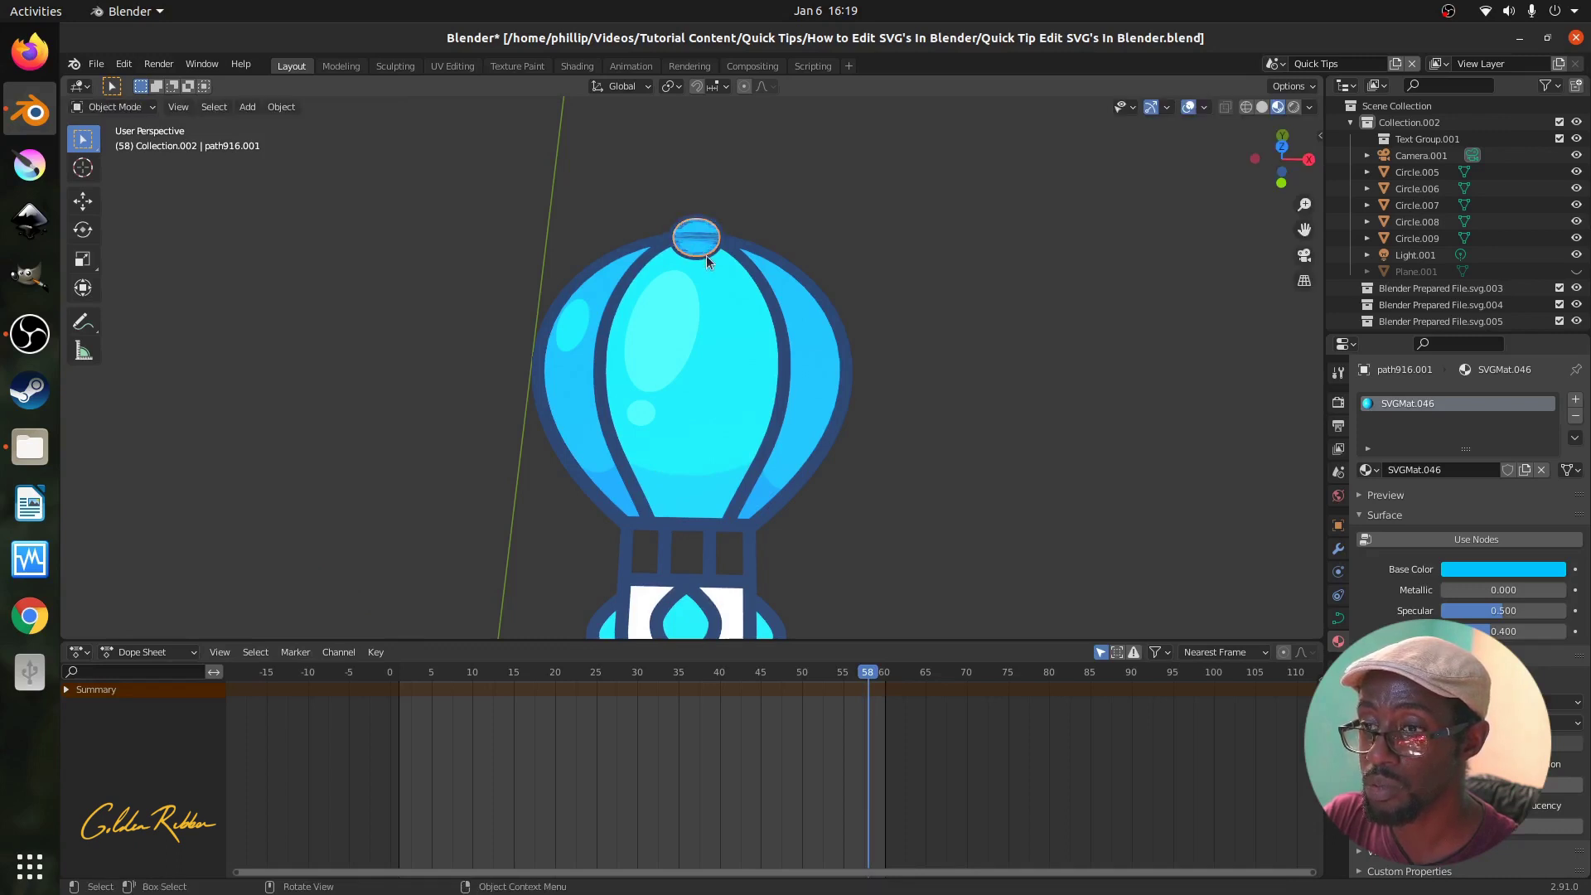
# Raise the top knob's dark outline along global Z, and raise its blue fill in front of the dark shapes.
pyautogui.click(707, 262)
pyautogui.press('g')
pyautogui.press('z')
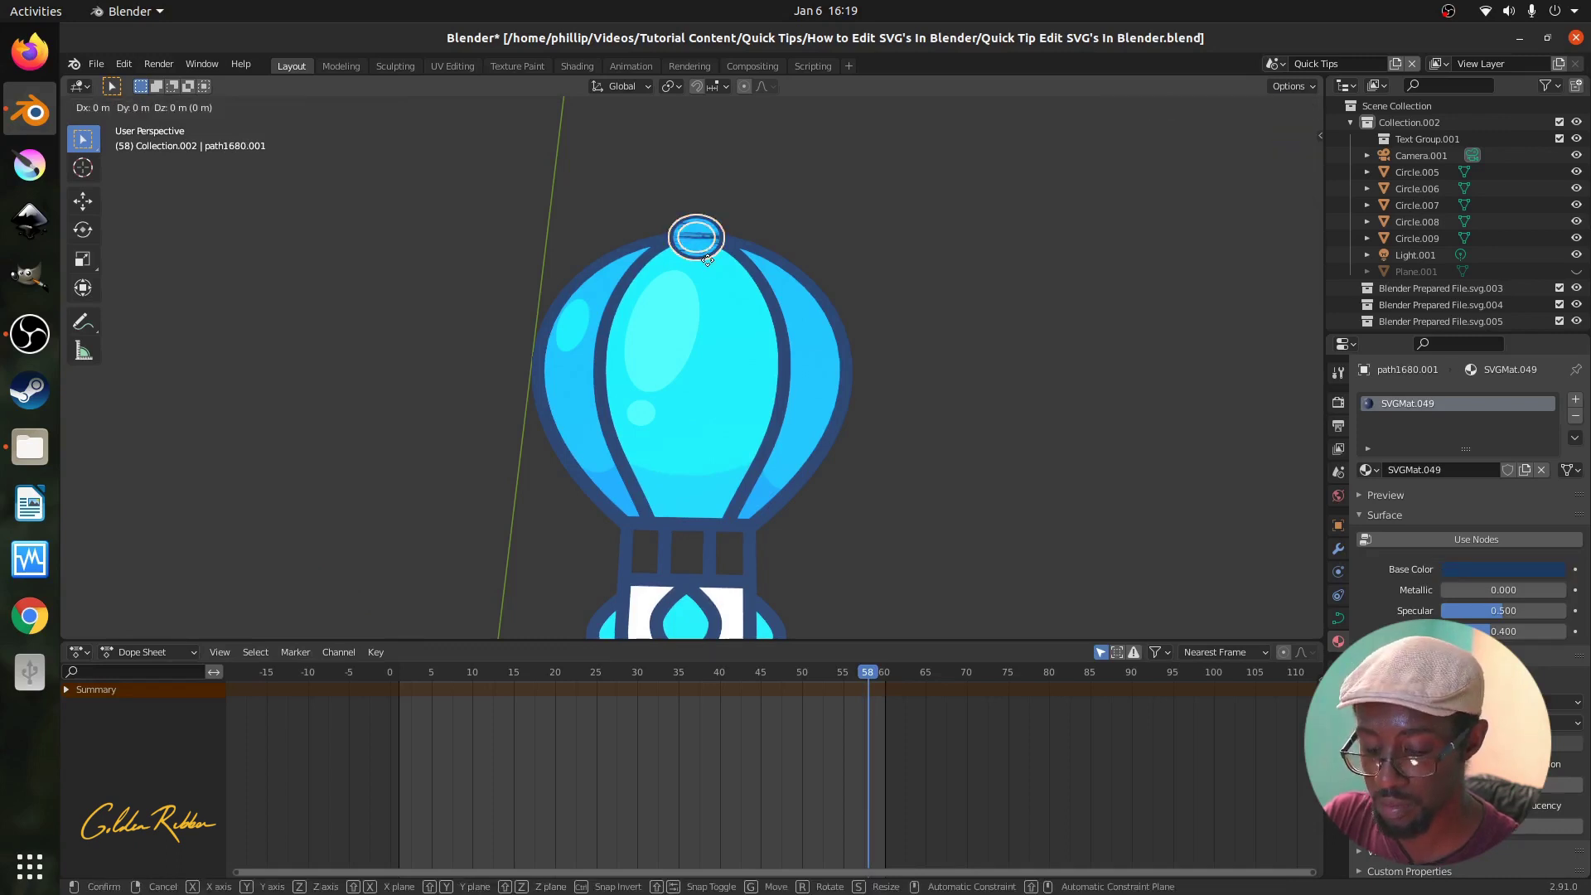
pyautogui.click(708, 256)
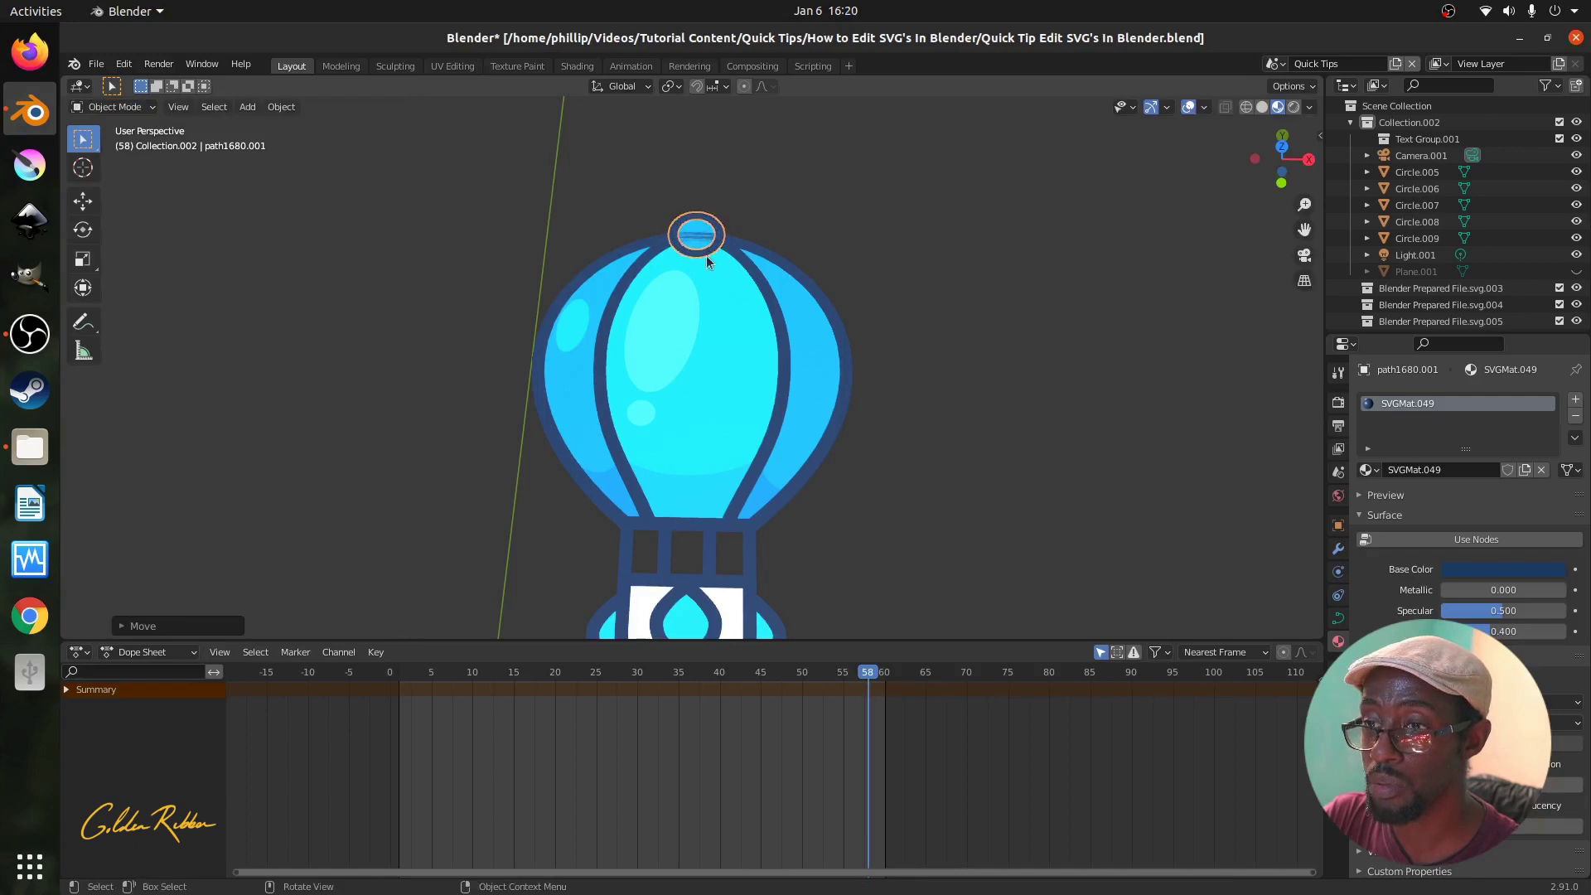
pyautogui.click(699, 239)
pyautogui.press('g')
pyautogui.press('z')
pyautogui.click(699, 234)
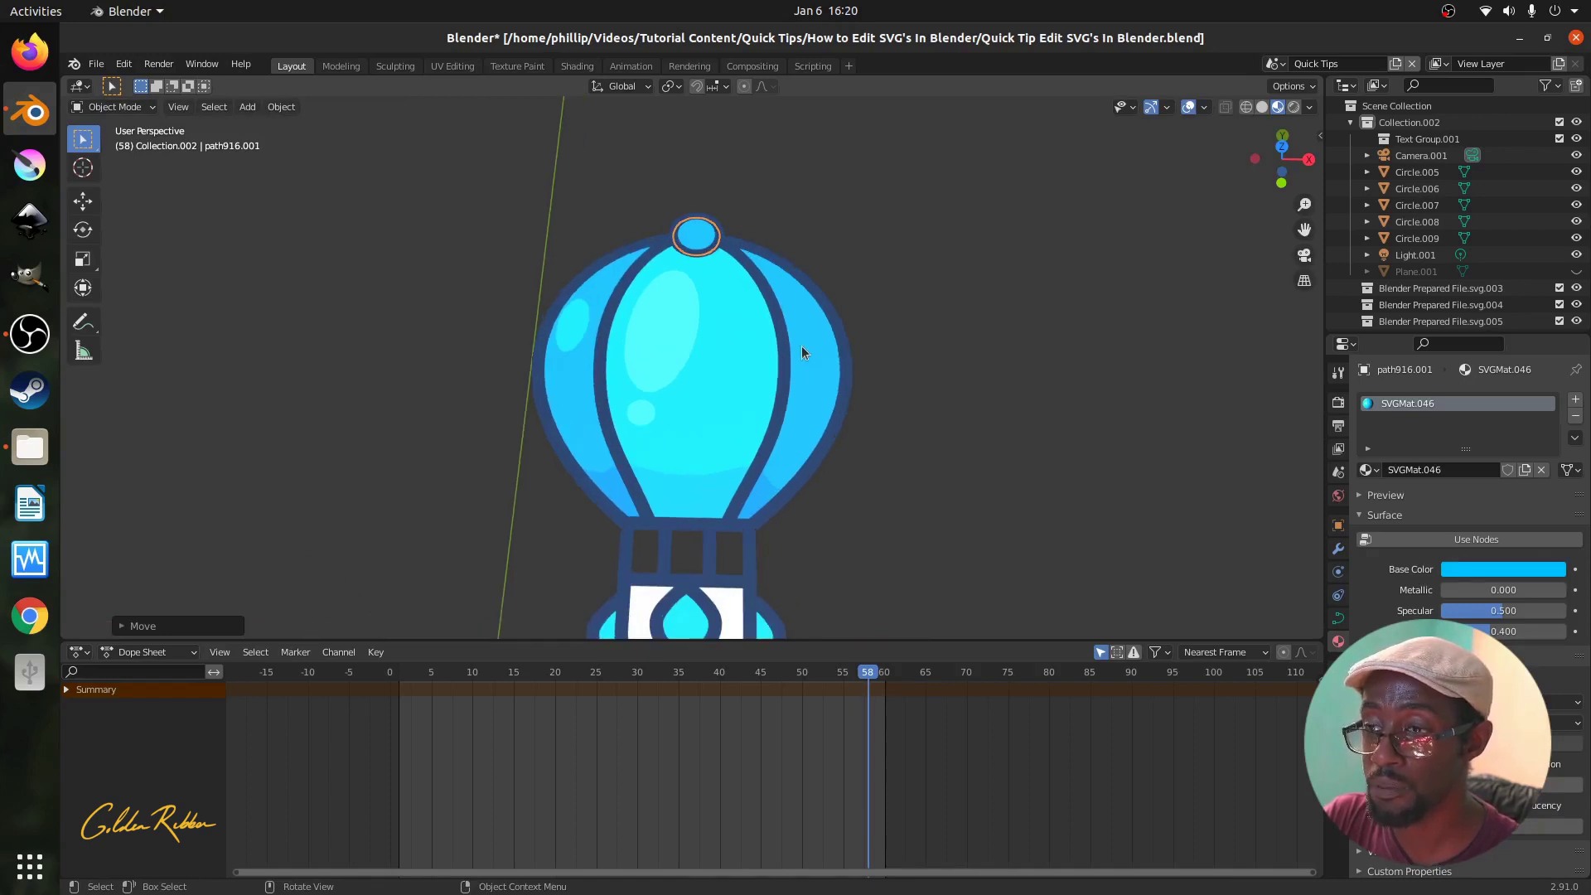
# Examine the Z spacing of the basket, drop, rope and balloon layers from low side angles, selecting individual shapes.
pyautogui.moveTo(803, 346); pyautogui.dragTo(674, 227, button='middle')
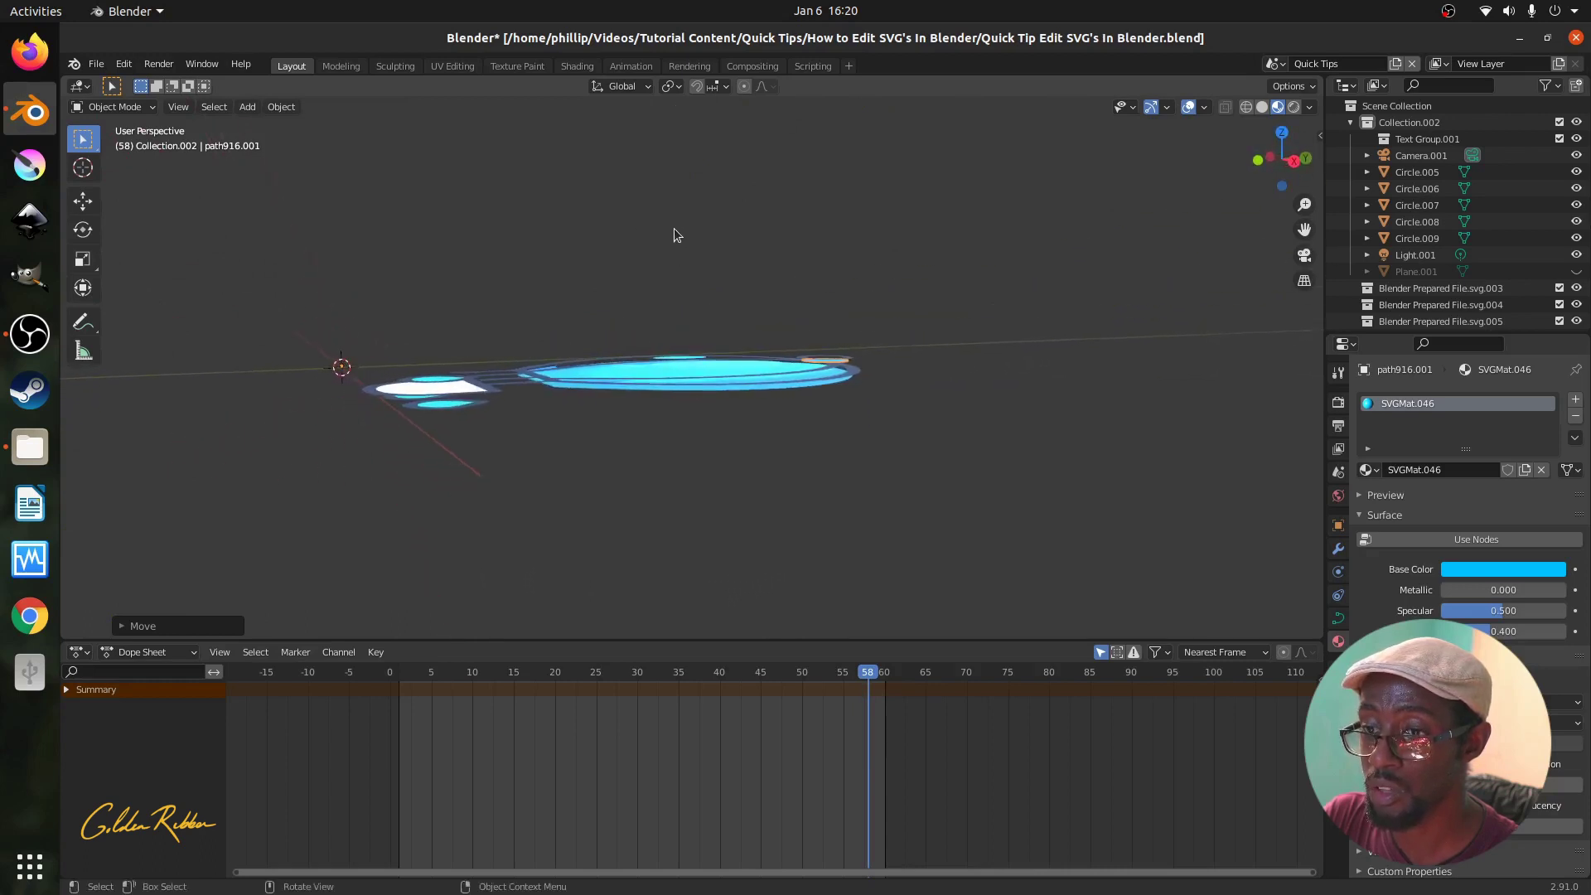
pyautogui.scroll(2, 674, 227)
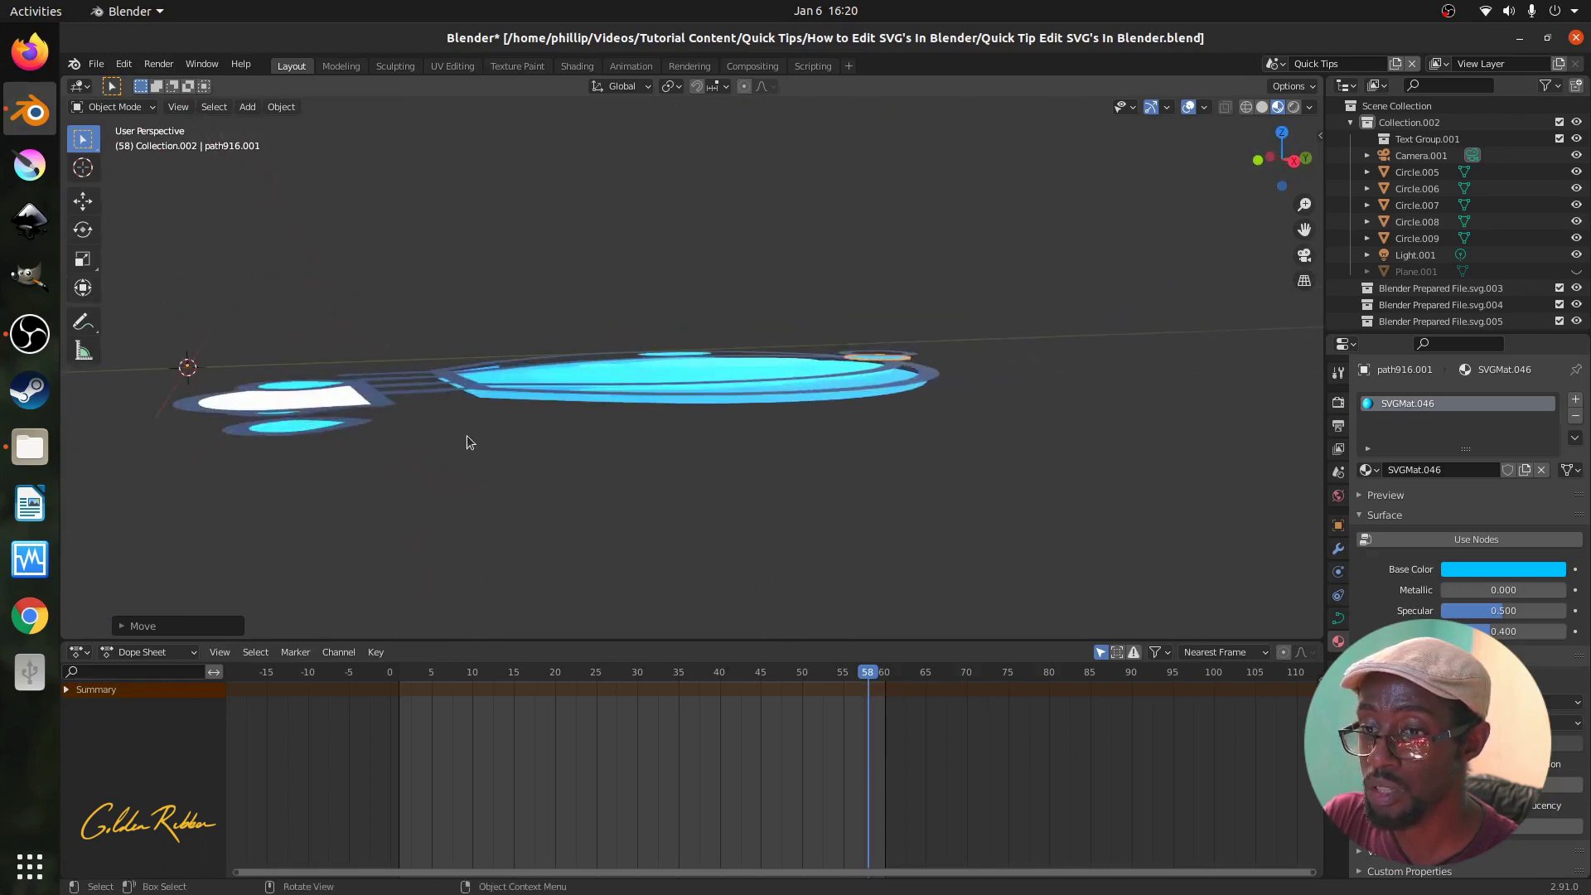
pyautogui.click(306, 399)
pyautogui.click(305, 428)
pyautogui.click(326, 403)
pyautogui.click(281, 383)
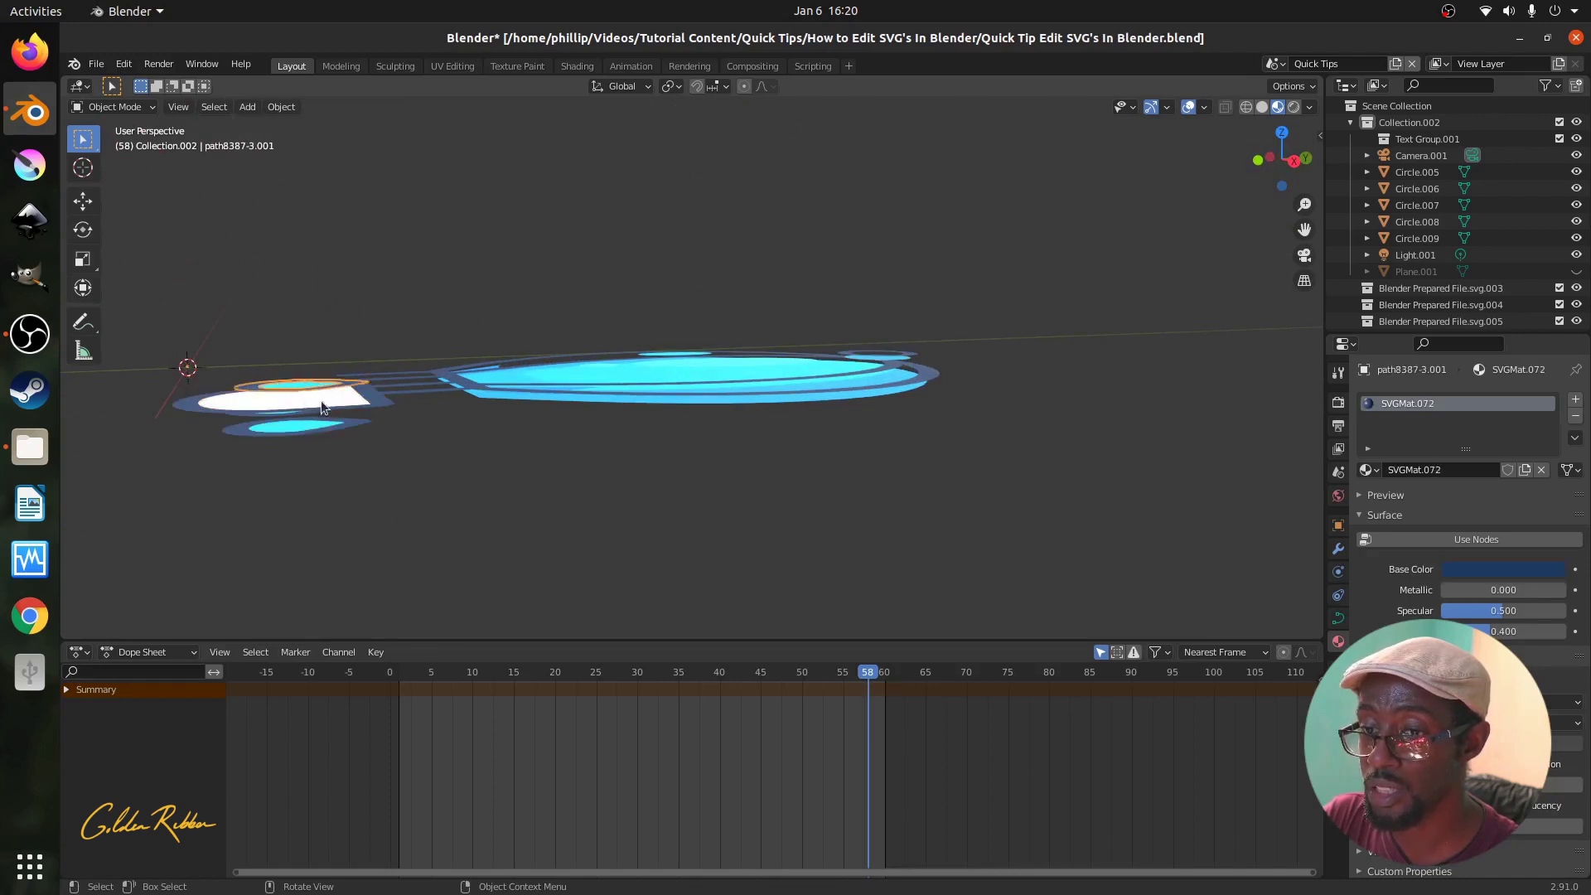
pyautogui.click(369, 390)
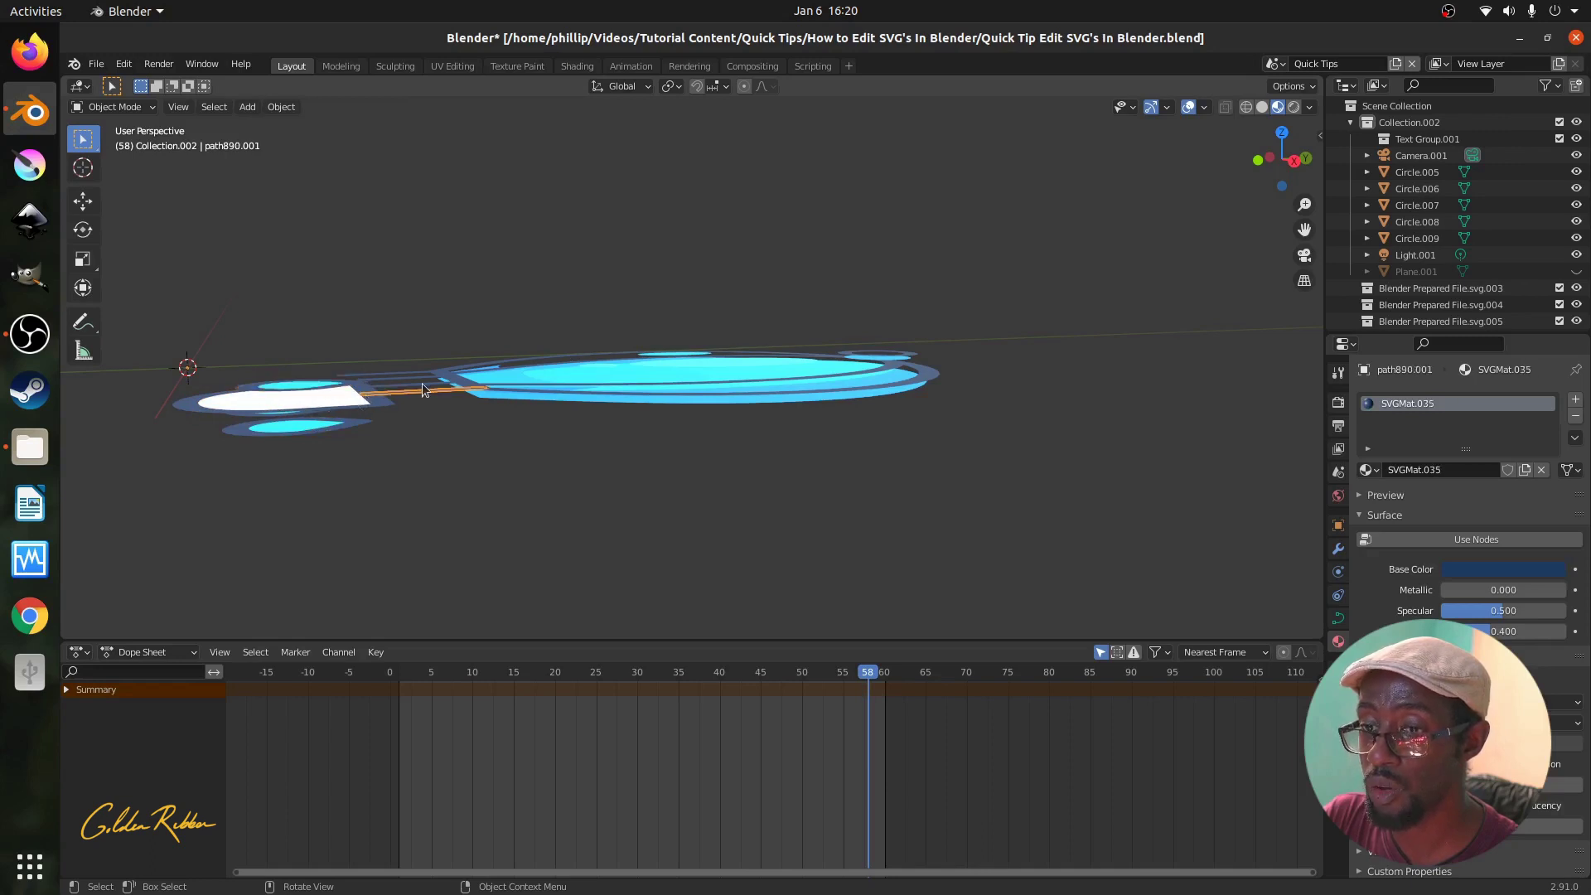
pyautogui.moveTo(409, 386); pyautogui.dragTo(395, 370, button='middle')
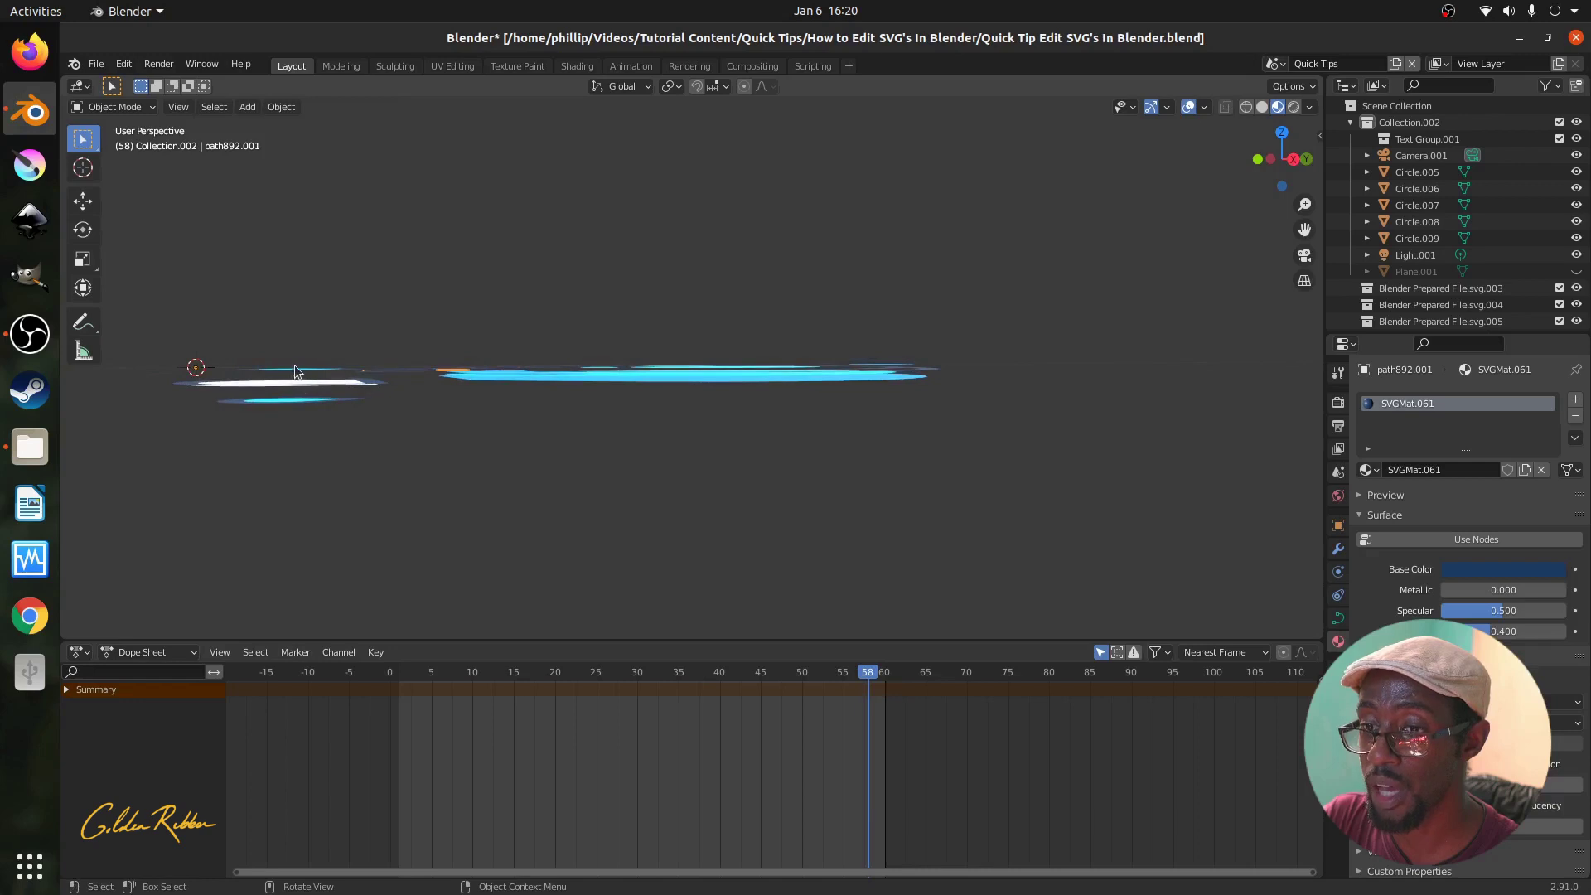
pyautogui.moveTo(536, 394); pyautogui.dragTo(644, 403, button='middle')
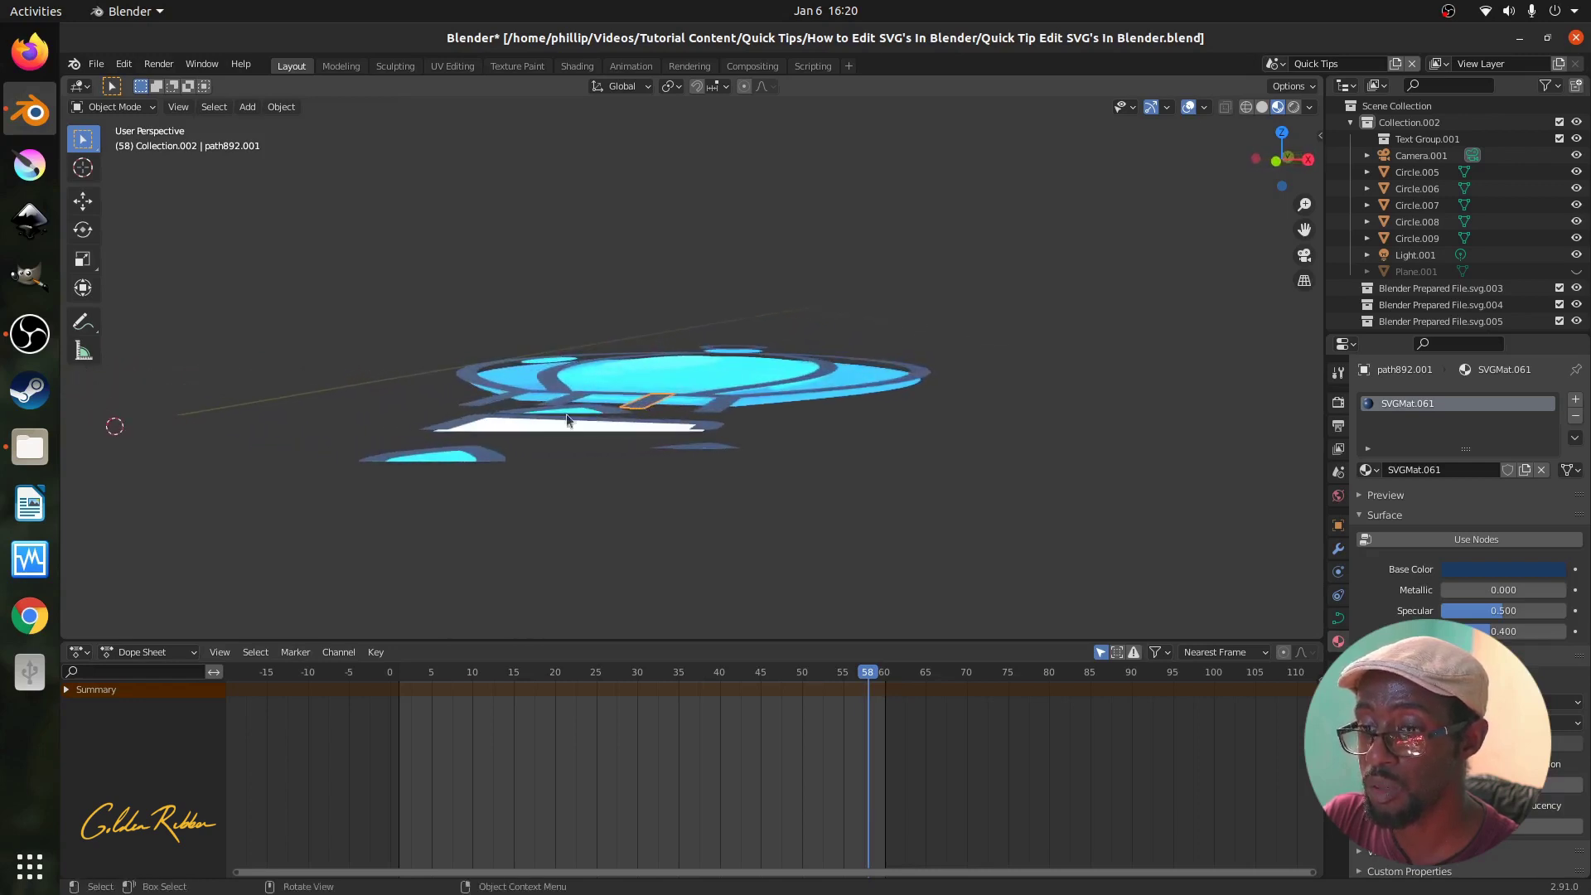
# Select the basket's dark outline and raise it slightly along the global Z axis toward its white fill.
pyautogui.click(522, 428)
pyautogui.click(454, 428)
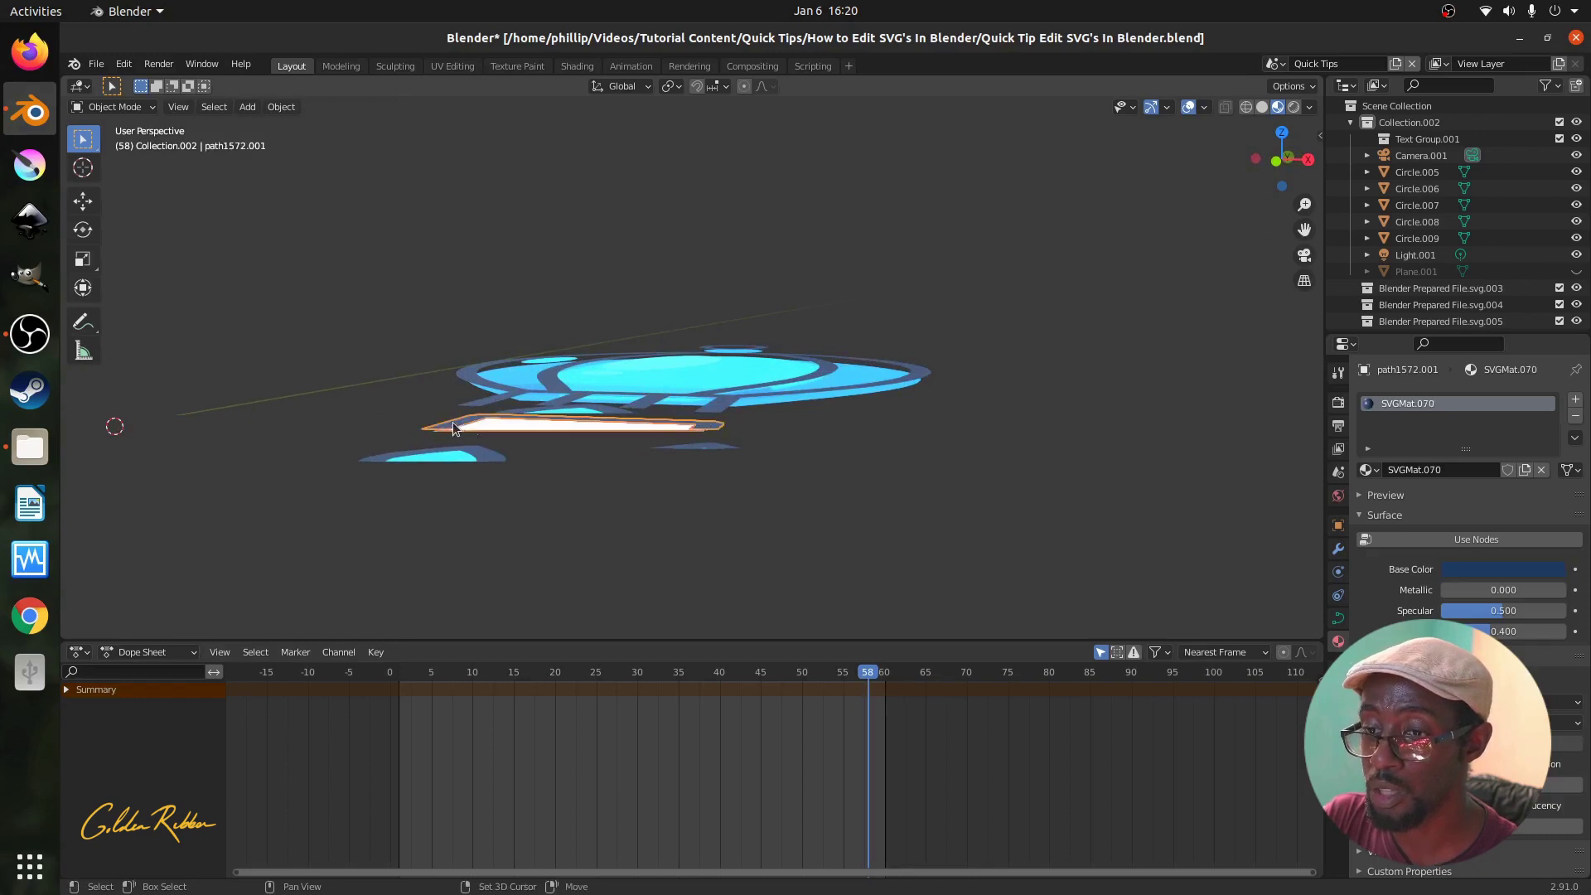
pyautogui.press('g')
pyautogui.press('z')
pyautogui.click(656, 437)
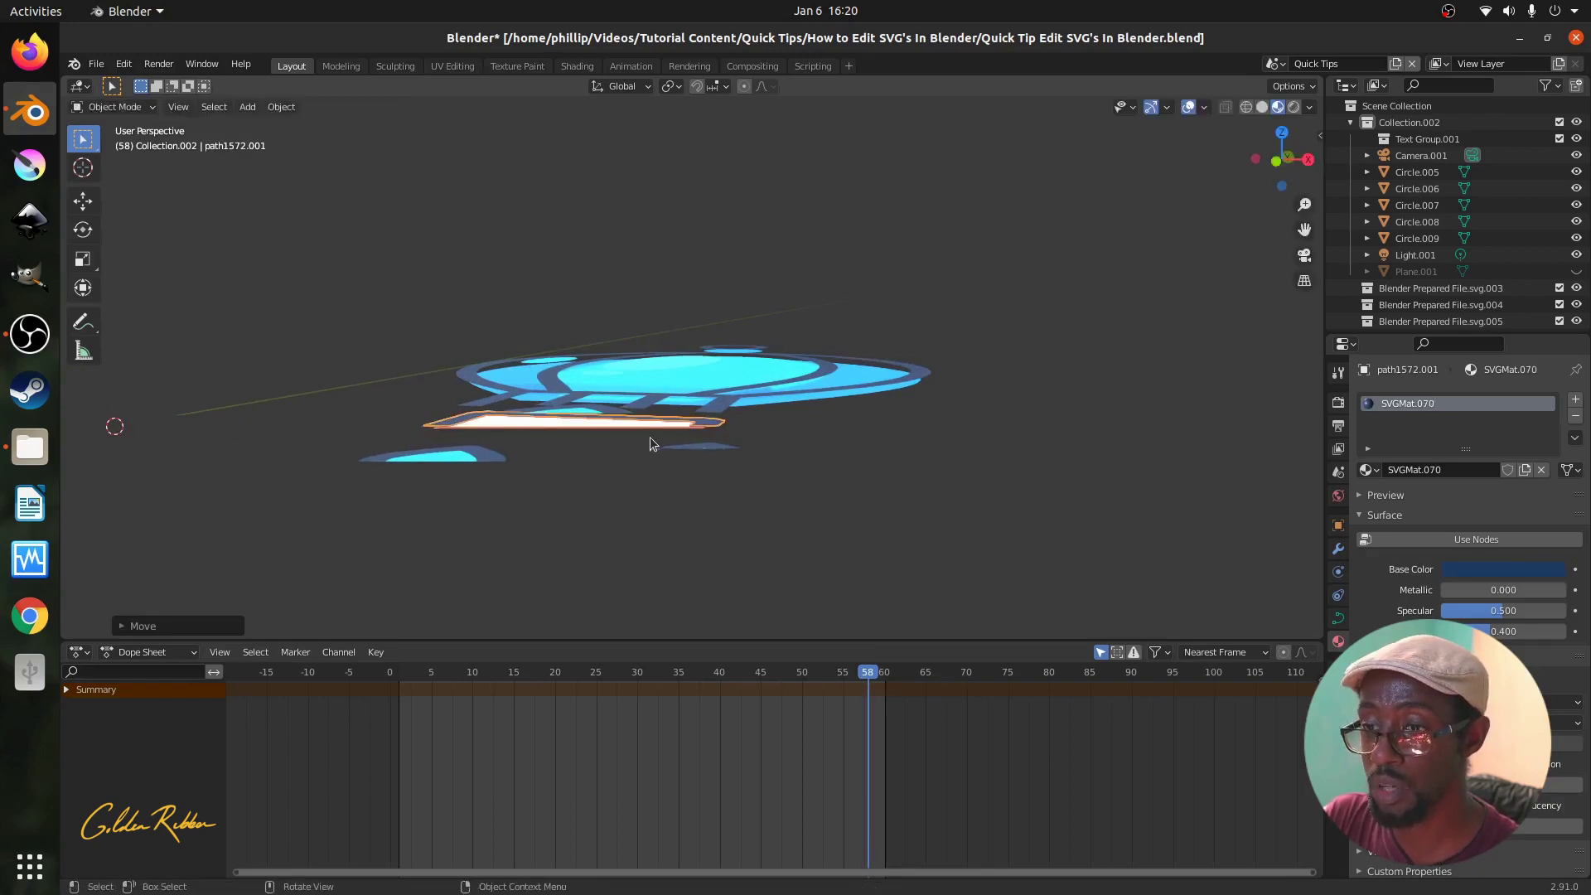
# Select the basket's side pod shapes together and raise them about 0.0011 m along the global Z axis.
pyautogui.click(456, 465)
pyautogui.moveTo(525, 471); pyautogui.dragTo(592, 452, button='middle')
pyautogui.keyDown('shift'); pyautogui.click(597, 455); pyautogui.keyUp('shift')
pyautogui.click(854, 441)
pyautogui.press('g')
pyautogui.press('z')
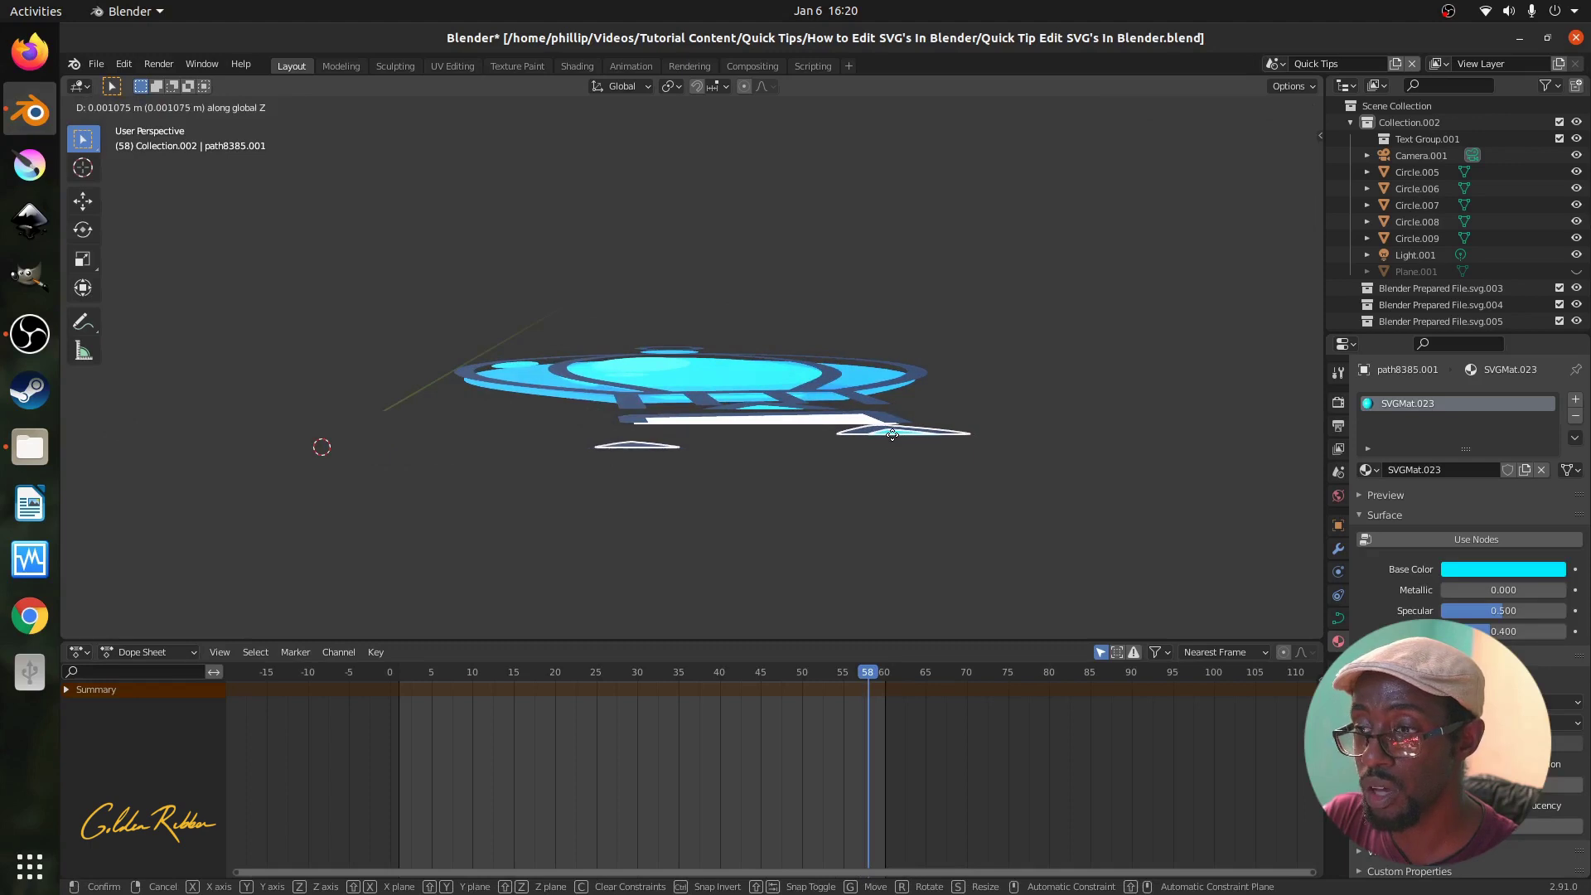
pyautogui.click(892, 434)
# Select the dark outline of the basket's left pod and raise it about 0.0004 m along the global Z axis.
pyautogui.scroll(3, 646, 465)
pyautogui.scroll(2, 688, 482)
pyautogui.click(914, 522)
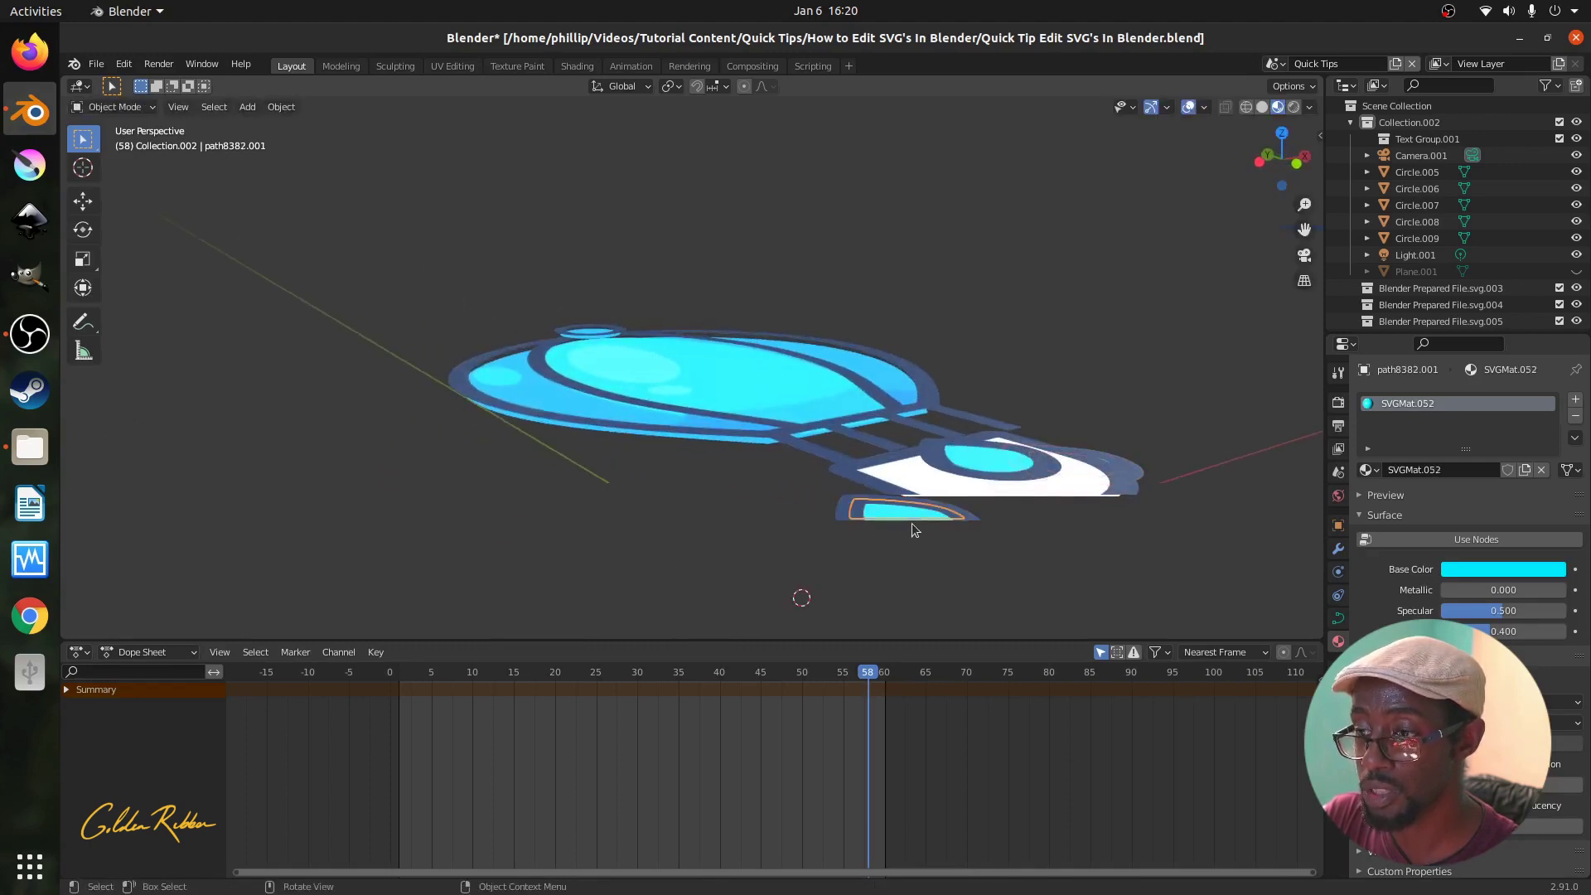
pyautogui.click(845, 514)
pyautogui.press('g')
pyautogui.press('z')
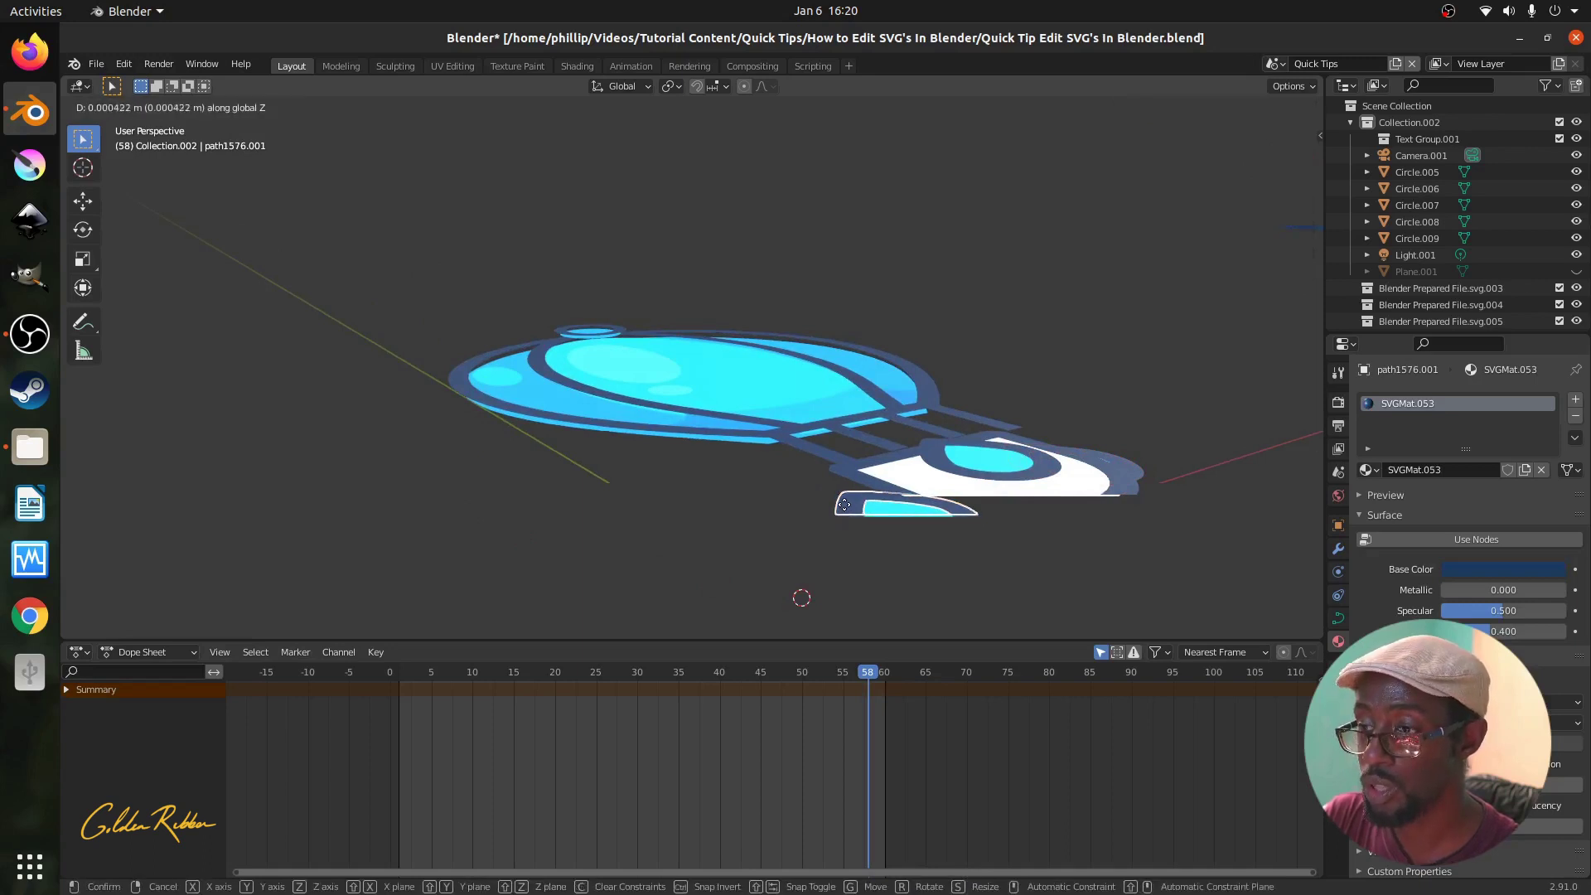
pyautogui.click(845, 507)
# Examine the layering of the whole balloon from the front, selecting its outlines, ropes and shading shapes one by one.
pyautogui.moveTo(955, 519); pyautogui.dragTo(864, 588, button='middle')
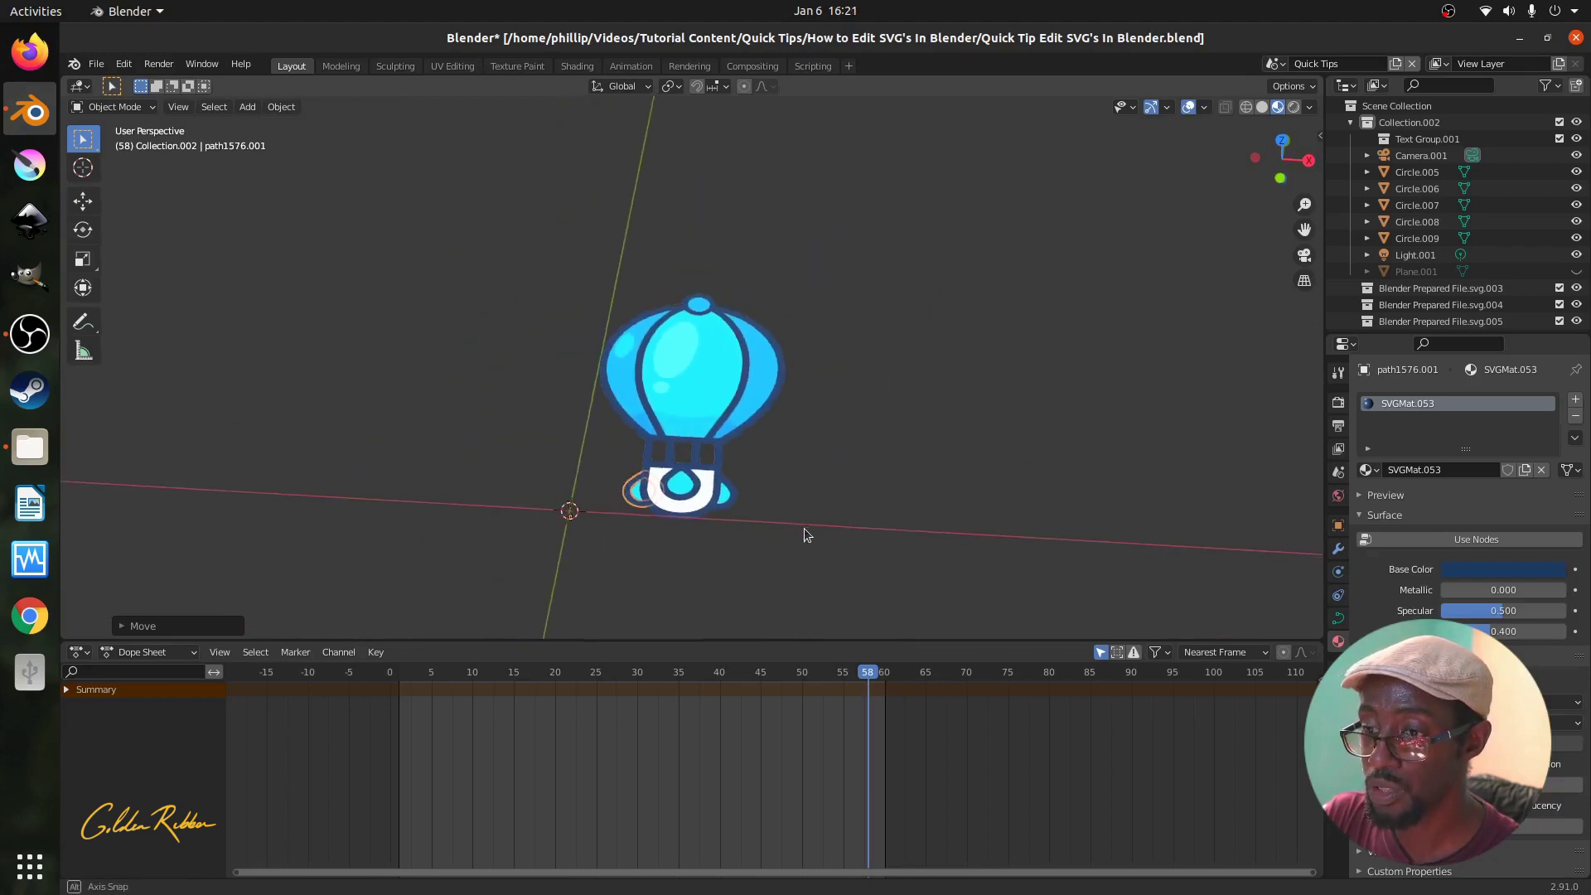
pyautogui.scroll(4, 809, 556)
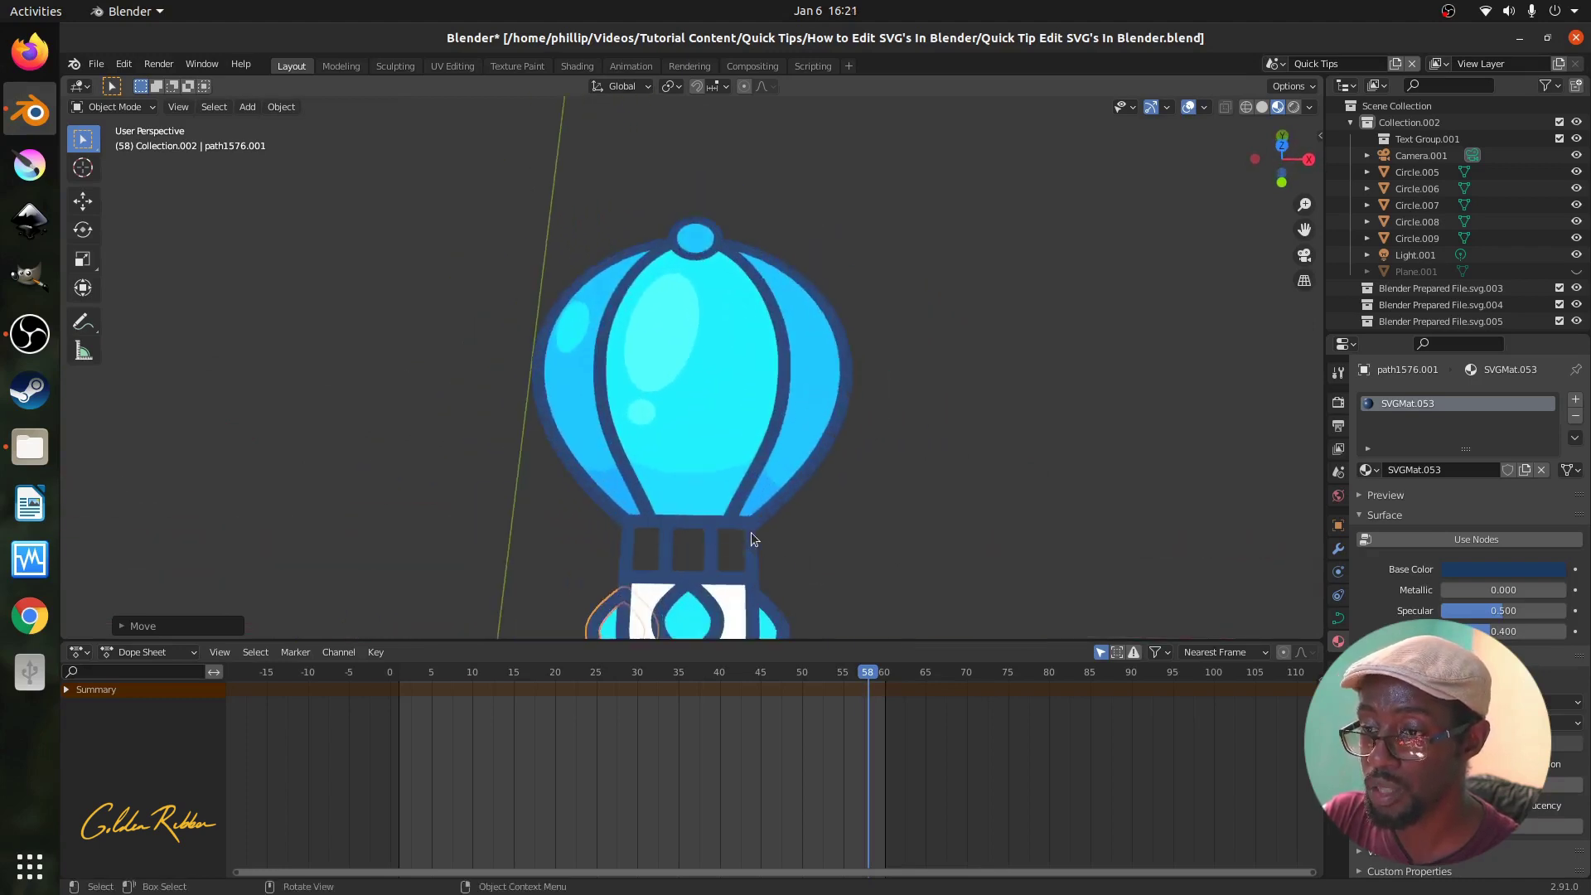
pyautogui.scroll(-1, 750, 537)
pyautogui.keyDown('shift'); pyautogui.moveTo(746, 533); pyautogui.dragTo(748, 495, button='middle'); pyautogui.keyUp('shift')
pyautogui.scroll(1, 748, 499)
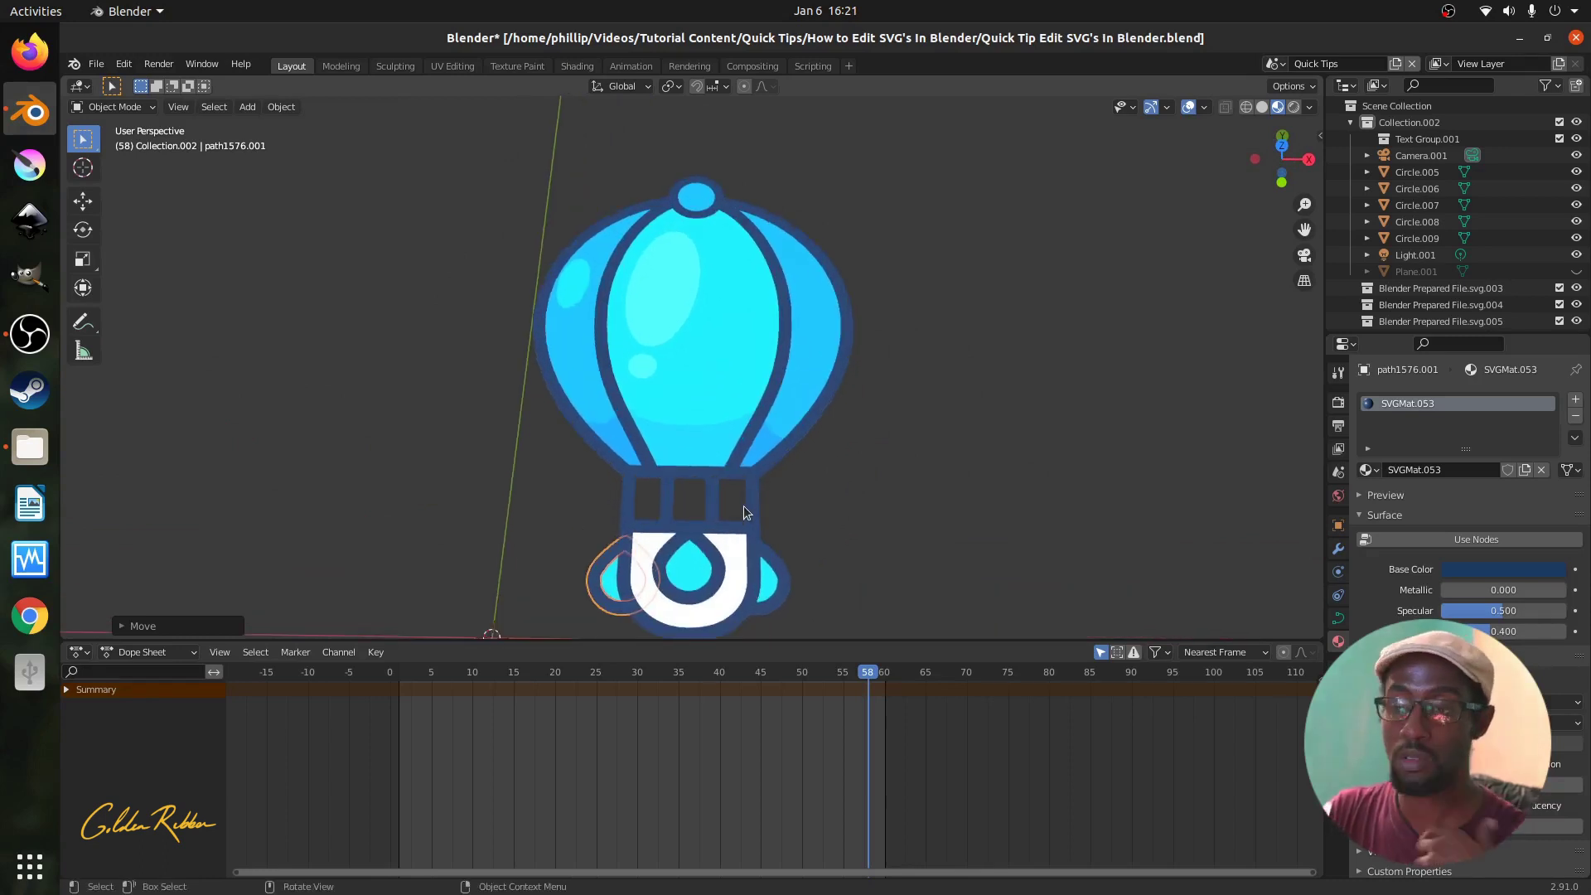
pyautogui.click(733, 445)
pyautogui.click(758, 460)
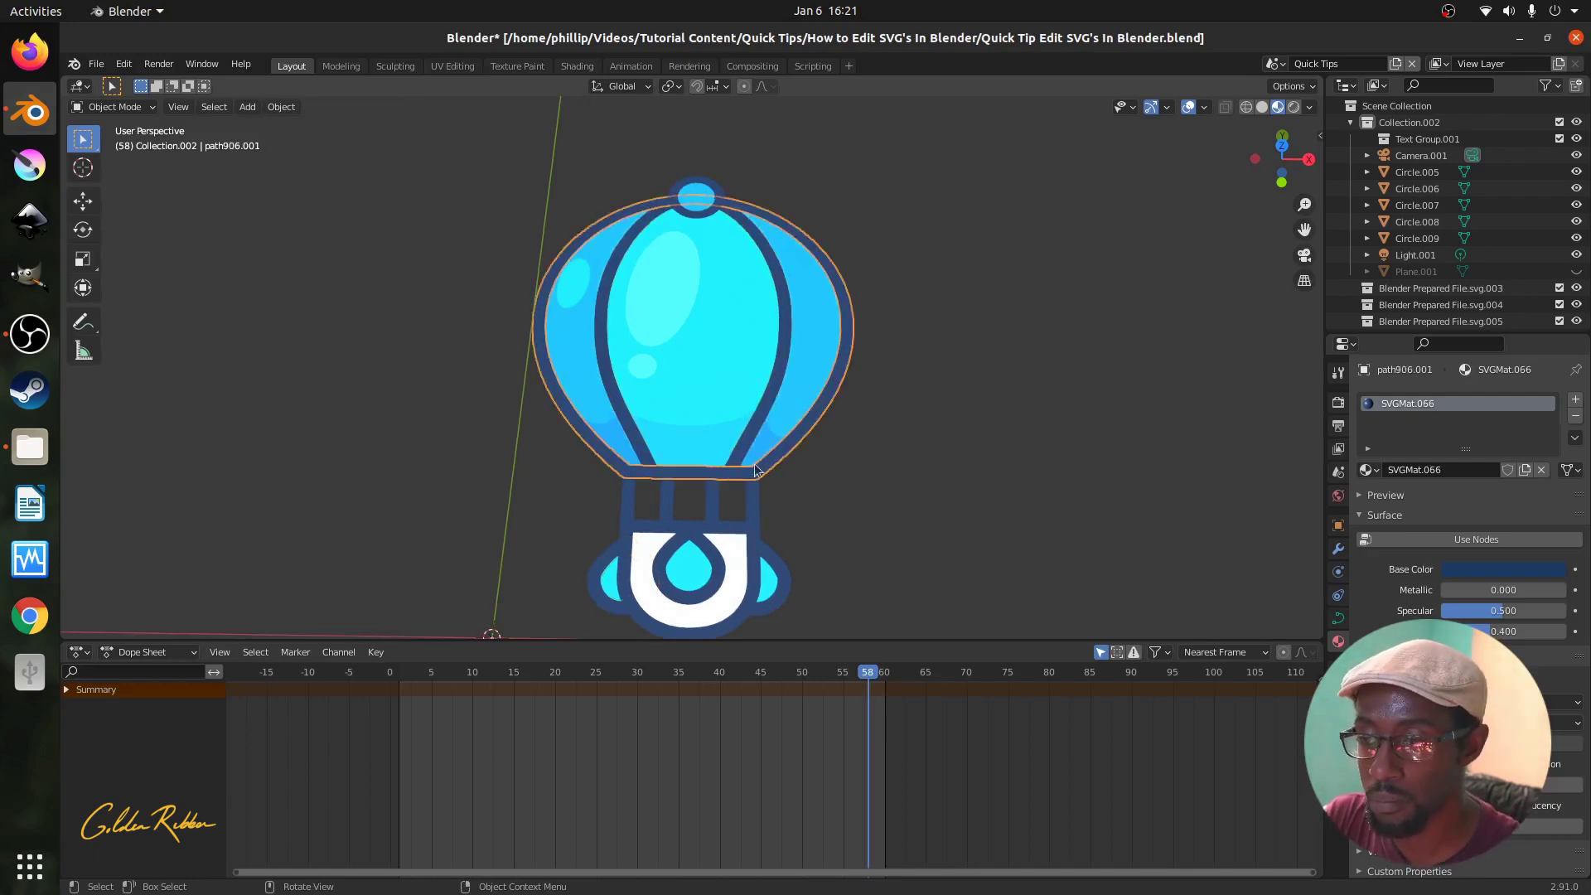
pyautogui.click(754, 497)
pyautogui.click(664, 497)
pyautogui.click(620, 491)
pyautogui.click(610, 463)
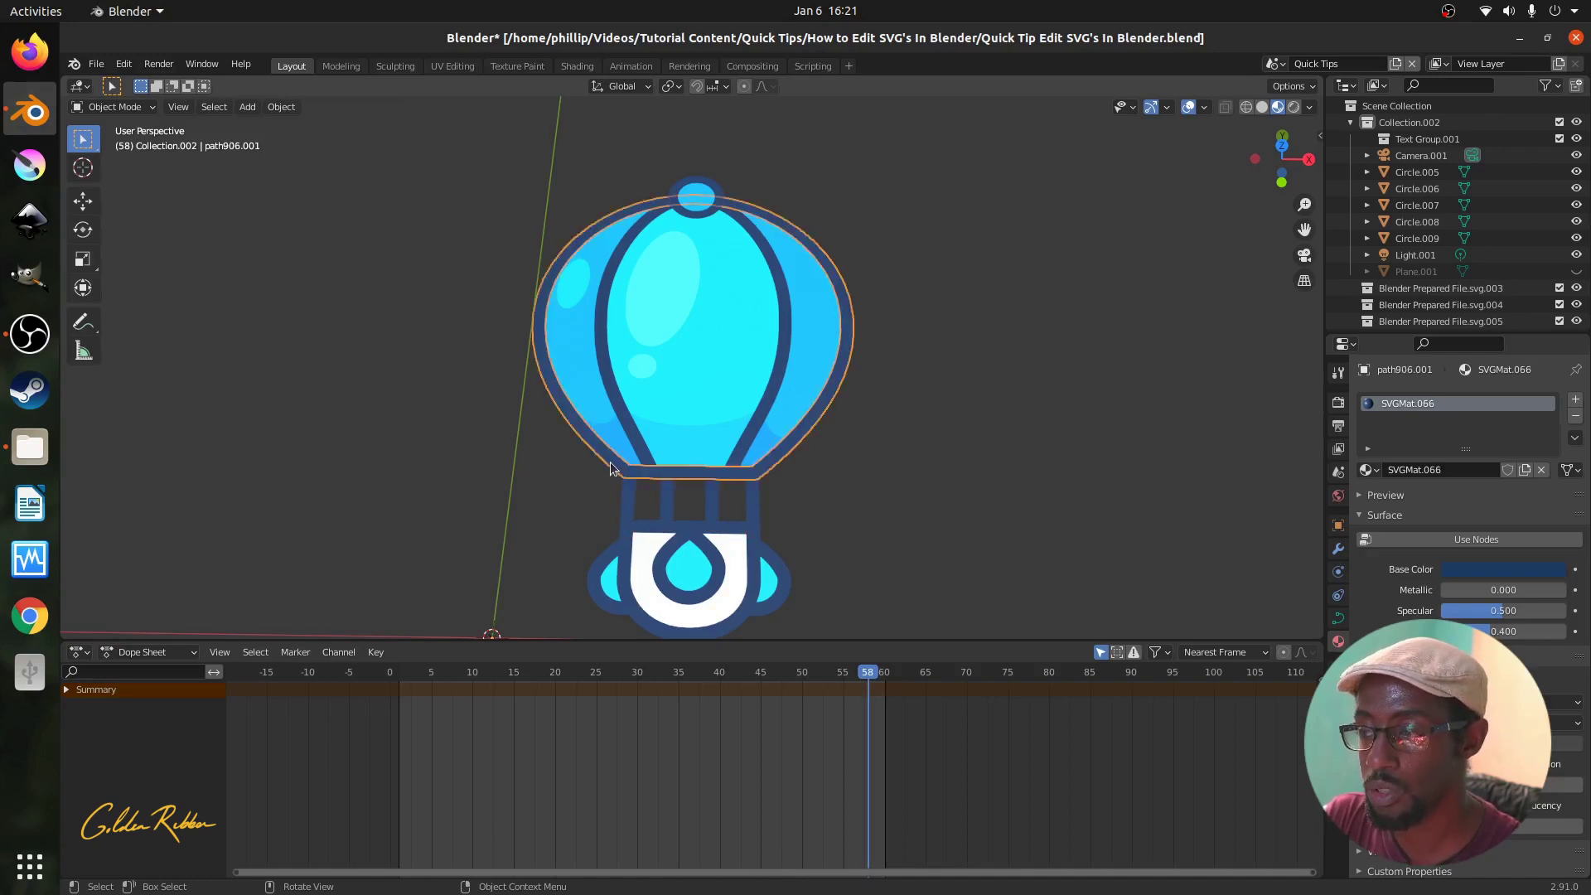
pyautogui.click(640, 449)
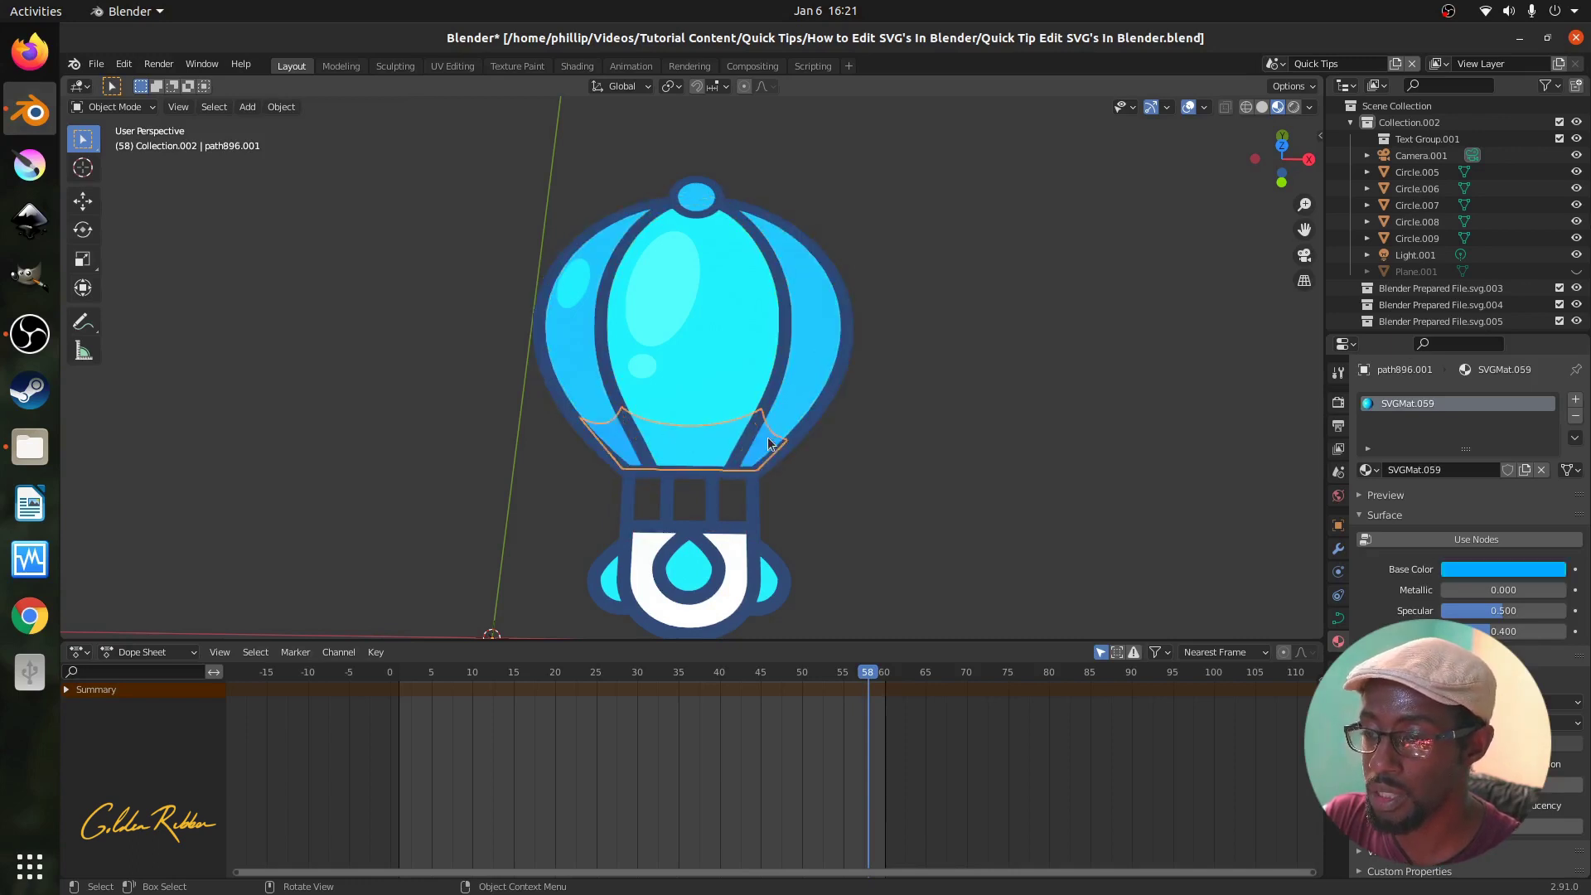
pyautogui.click(646, 453)
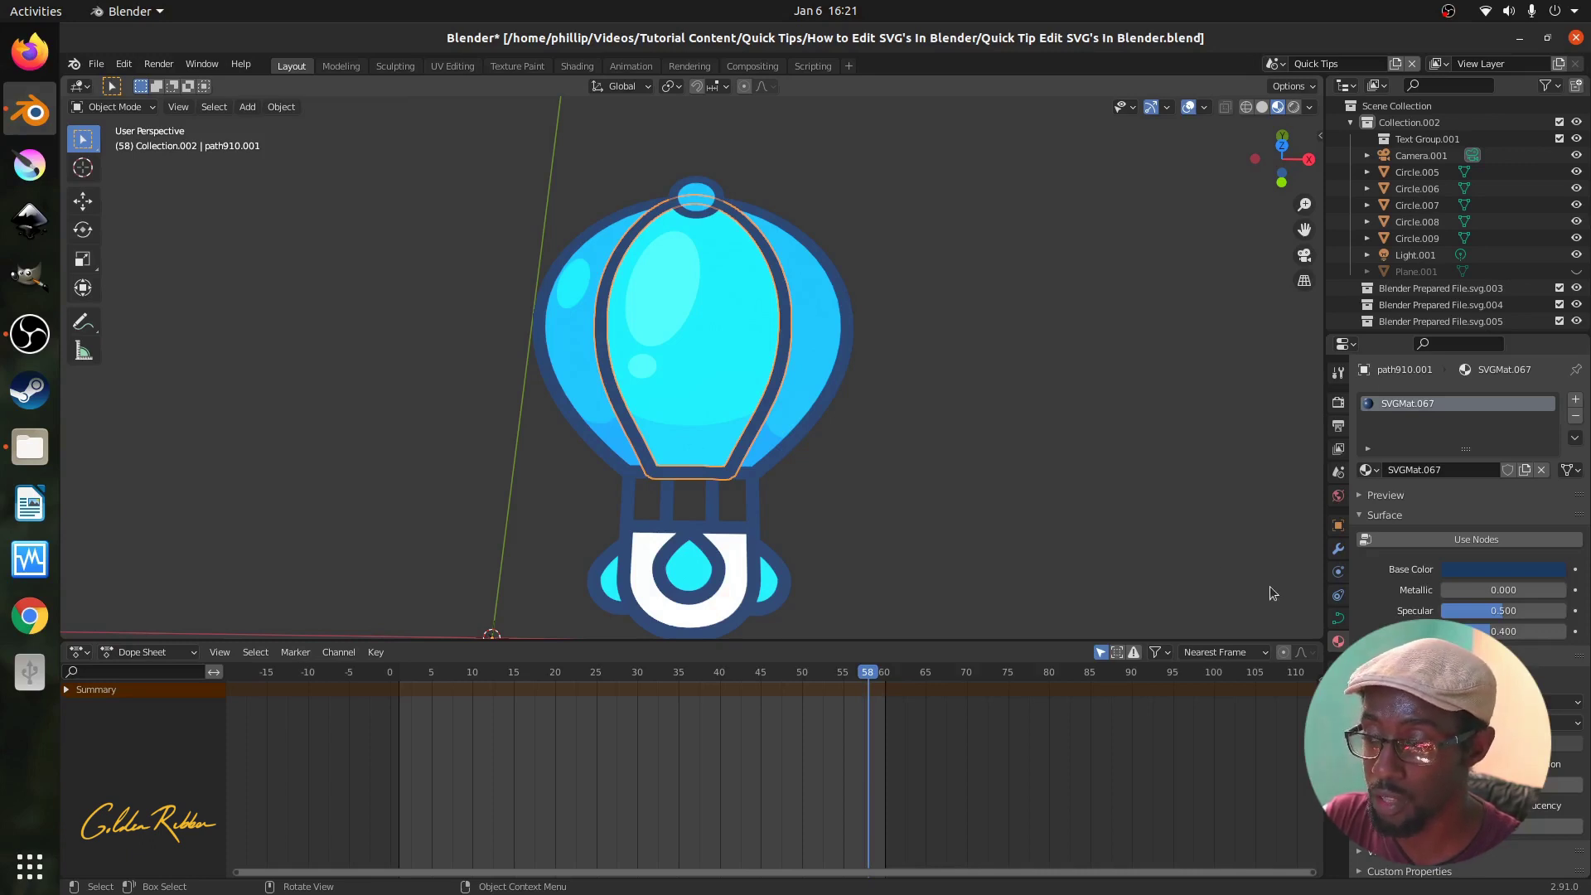
# Show the curve data properties of the central panel's dark outline and look through their collapsible settings.
pyautogui.click(1338, 618)
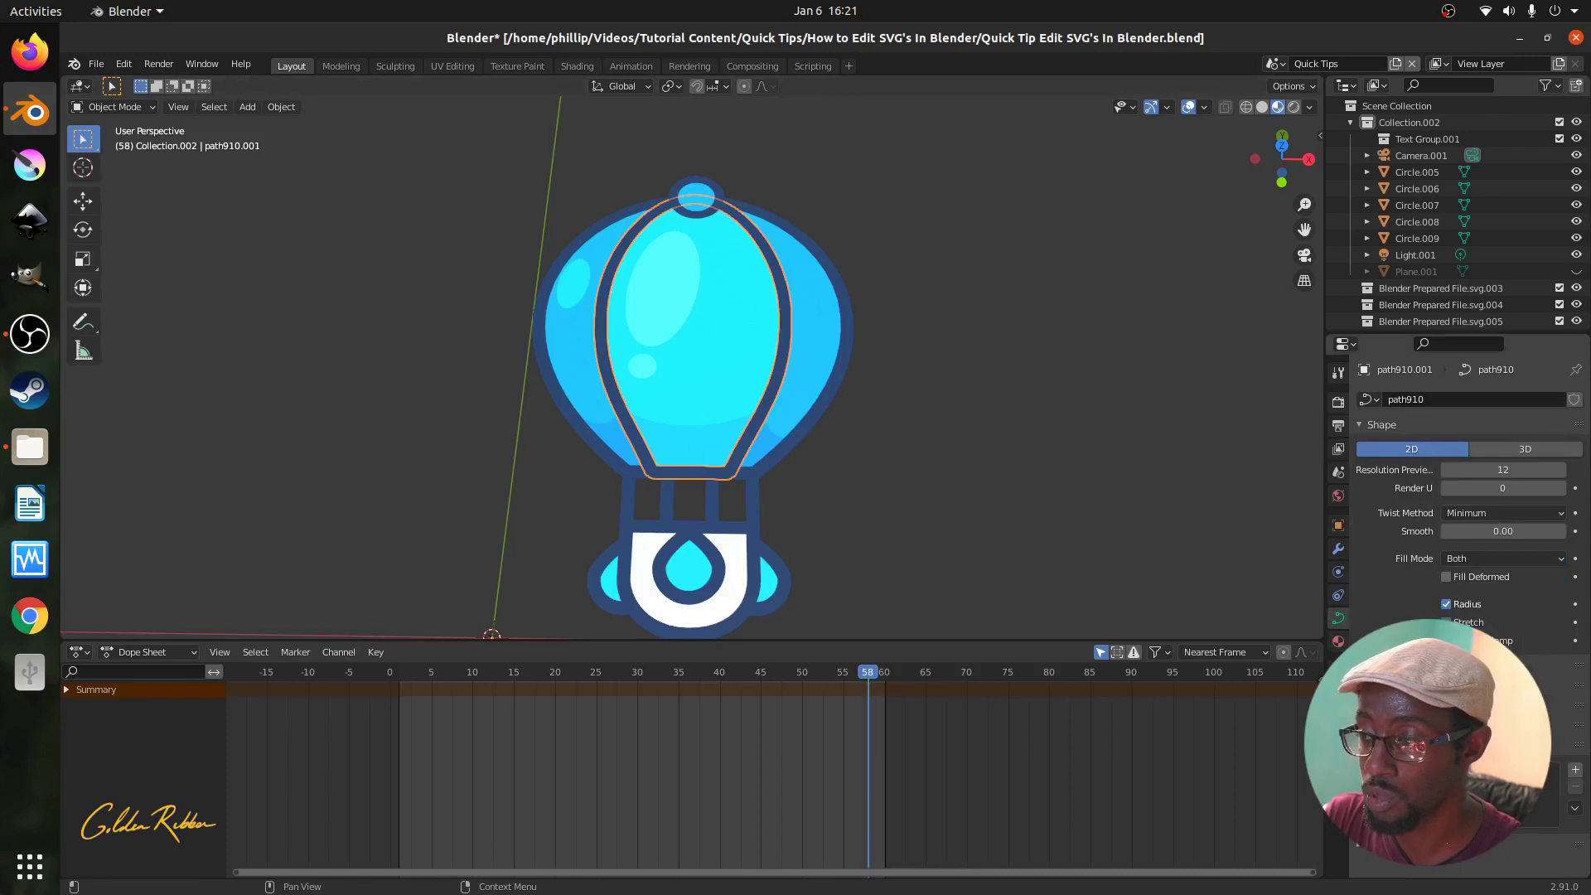
pyautogui.click(1376, 684)
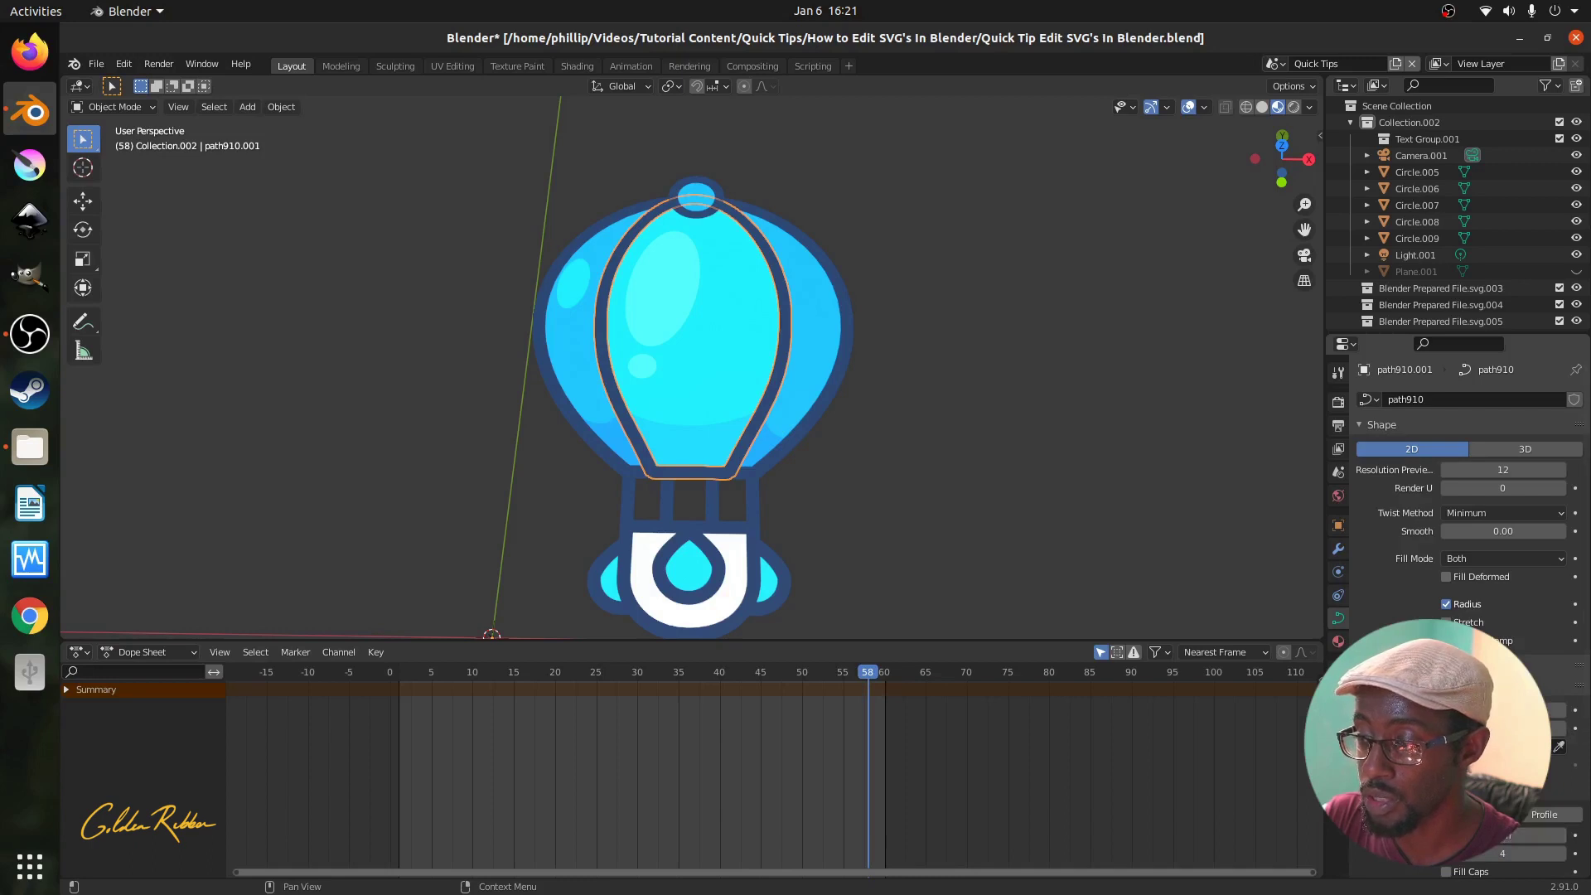
pyautogui.click(1376, 683)
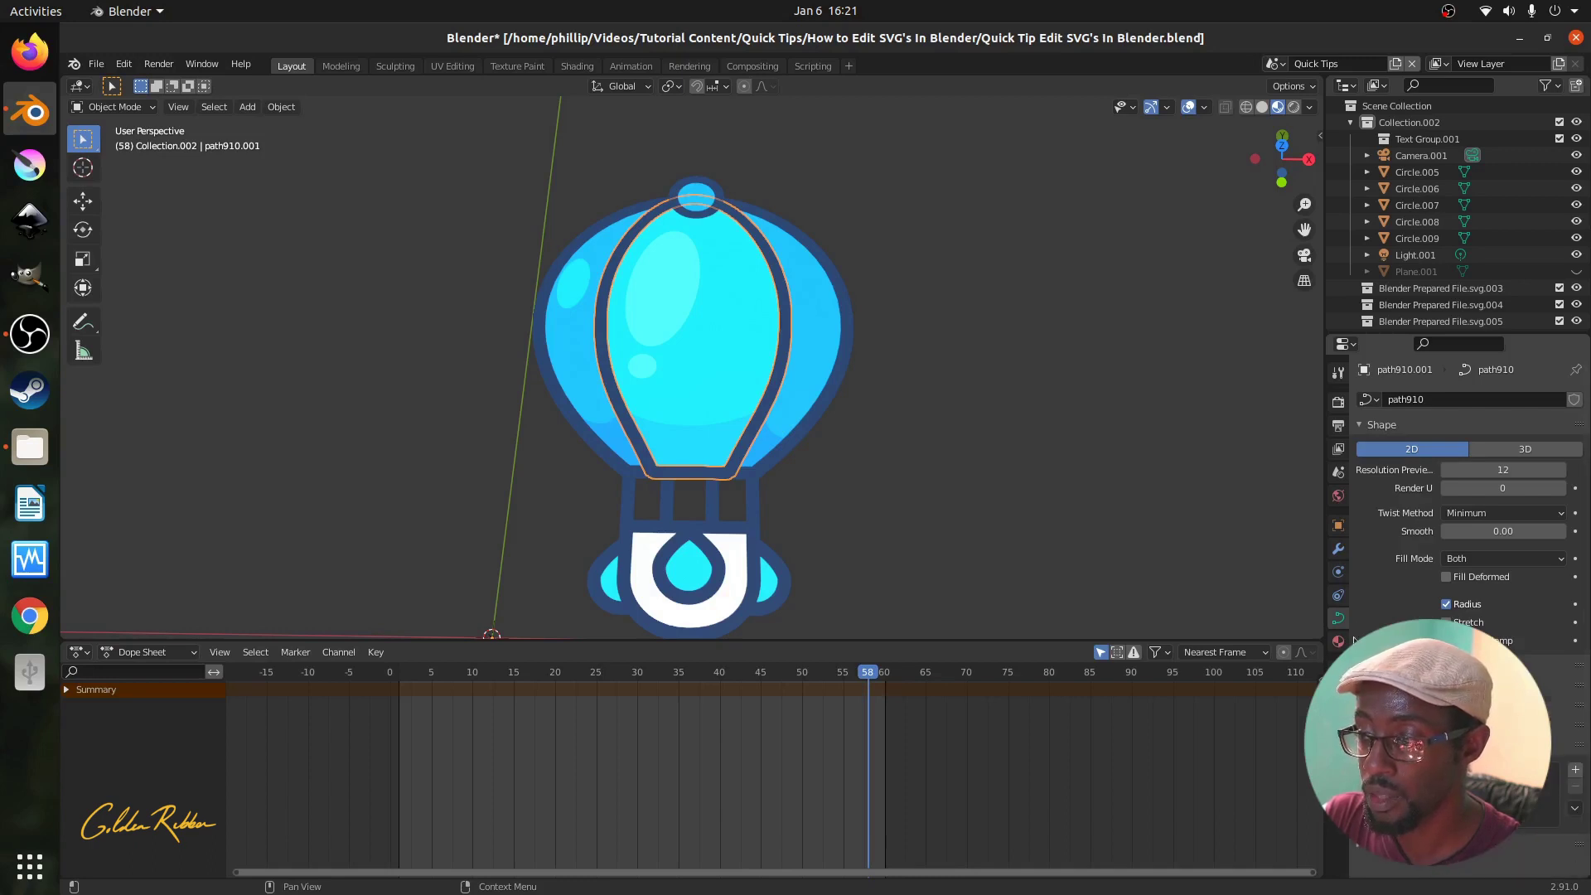
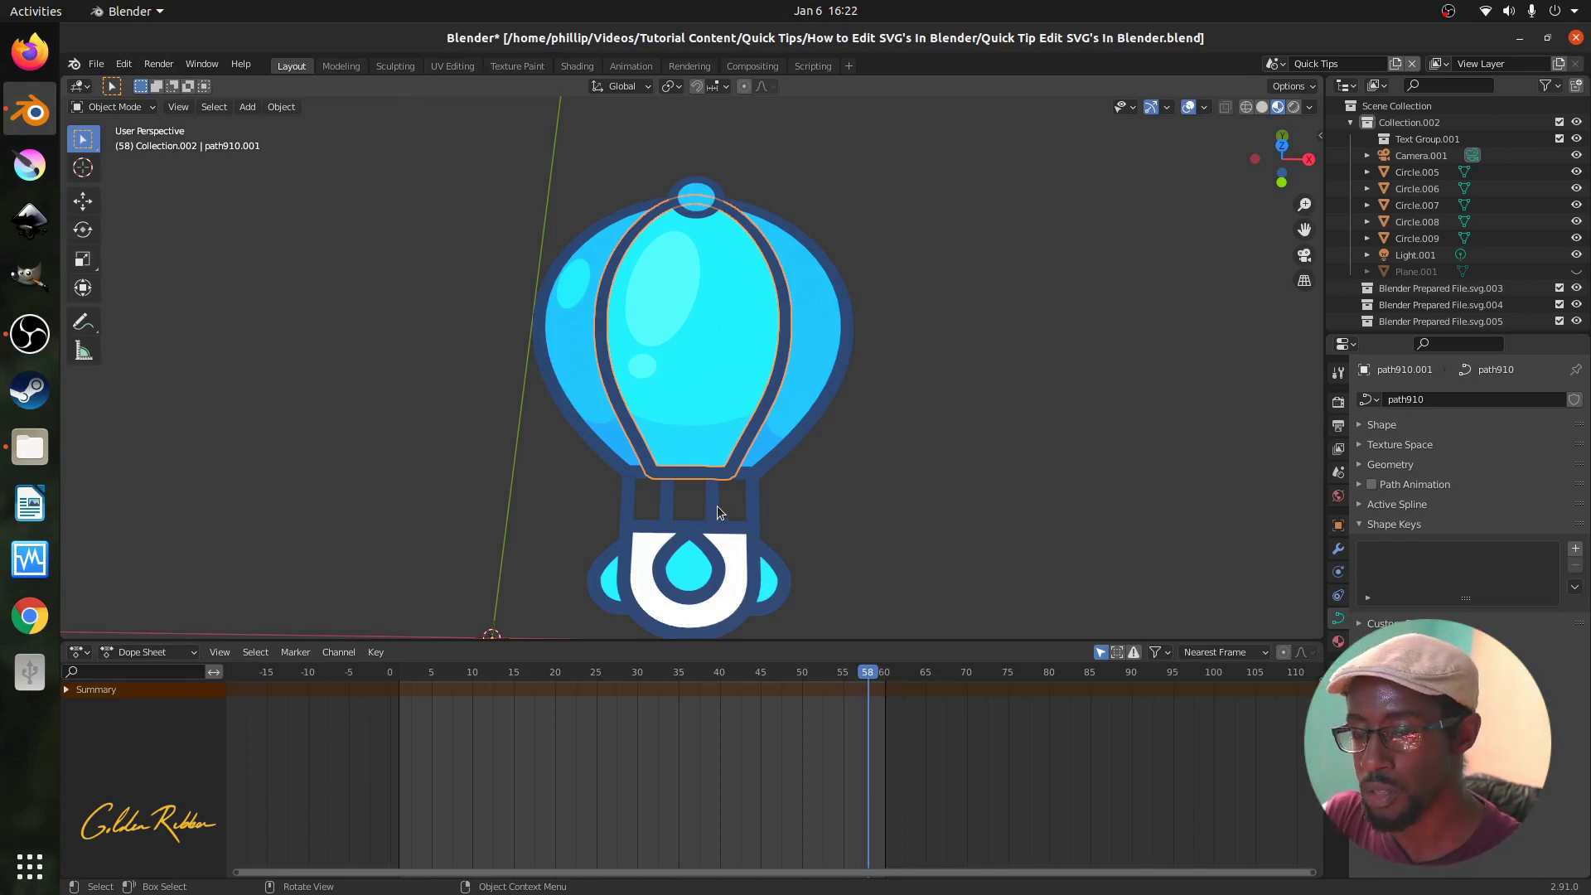
# Parent the balloon's outlines, fills, shading, highlights and top knob to the central panel's bright fill using Object (Keep Transform).
pyautogui.click(679, 435)
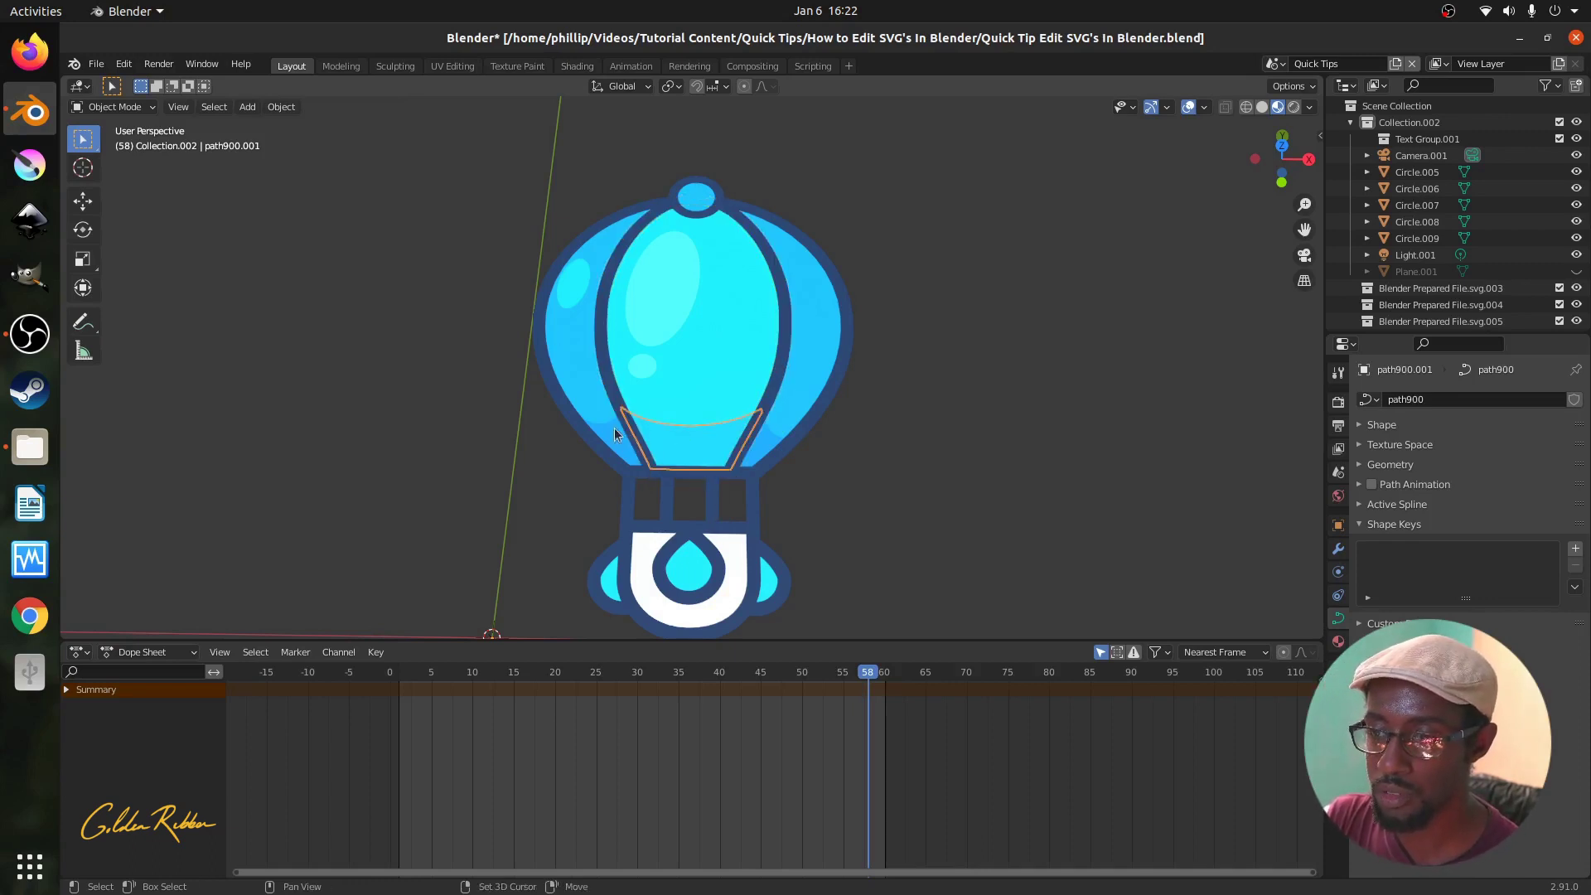
pyautogui.click(652, 361)
pyautogui.click(654, 353)
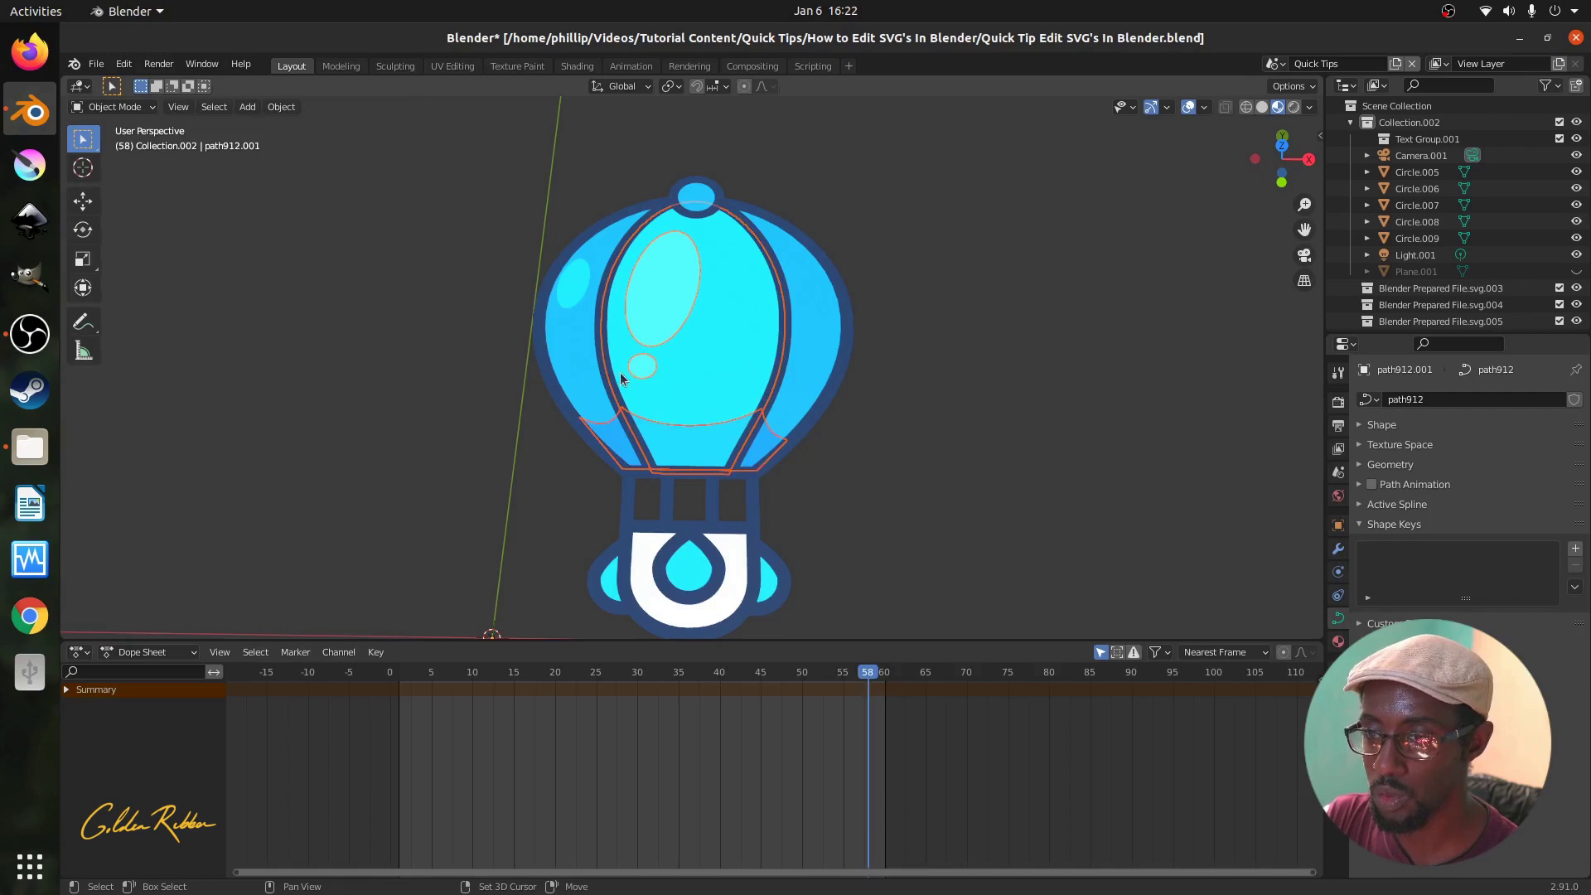
pyautogui.click(541, 371)
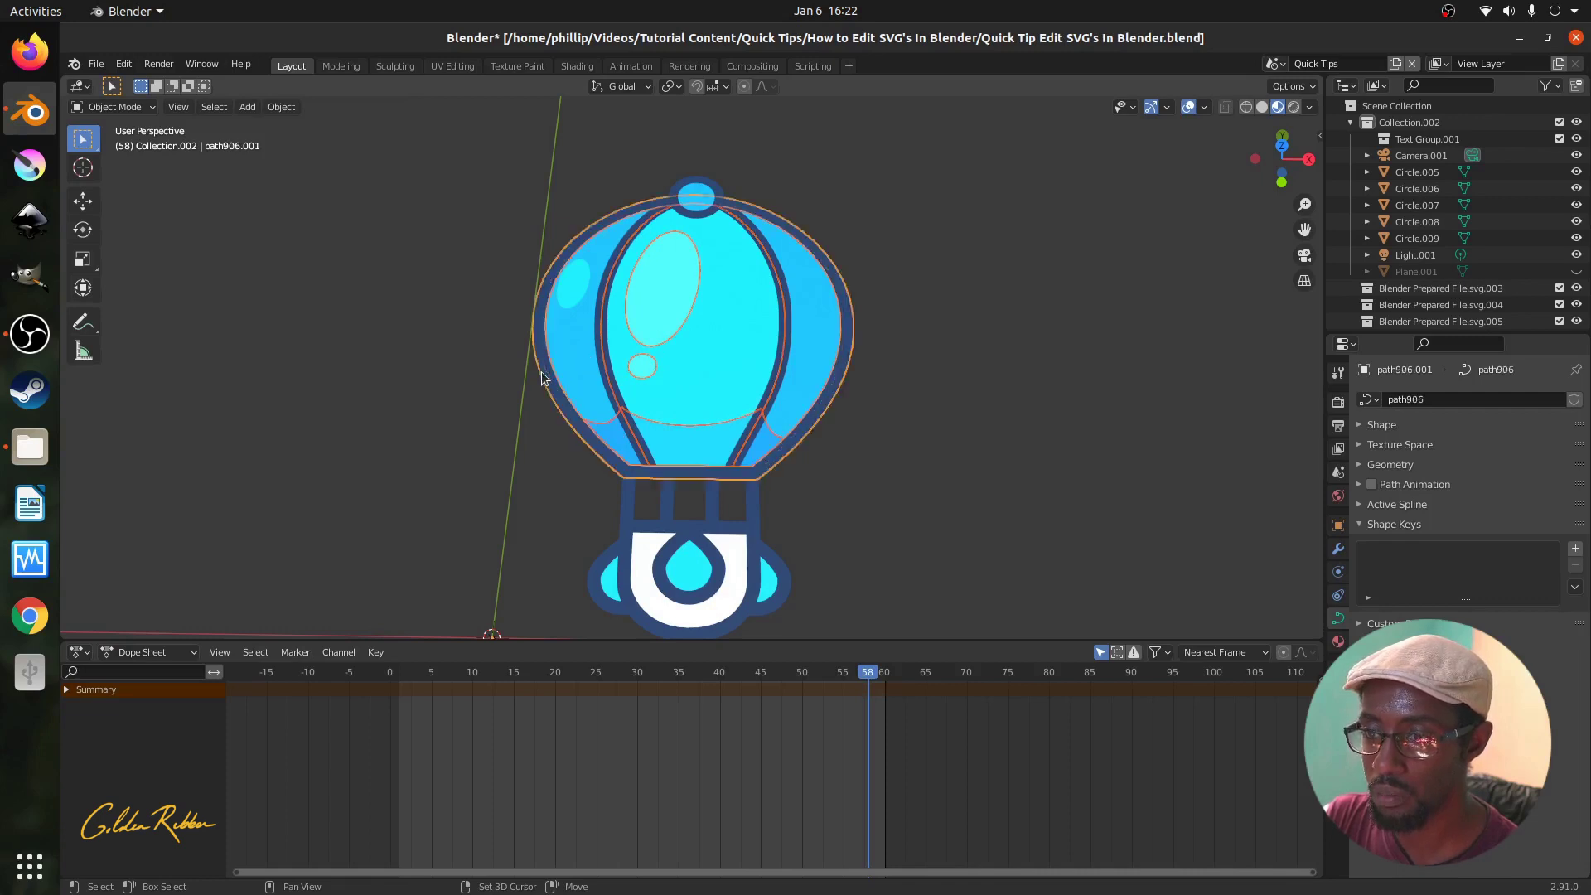
pyautogui.click(616, 382)
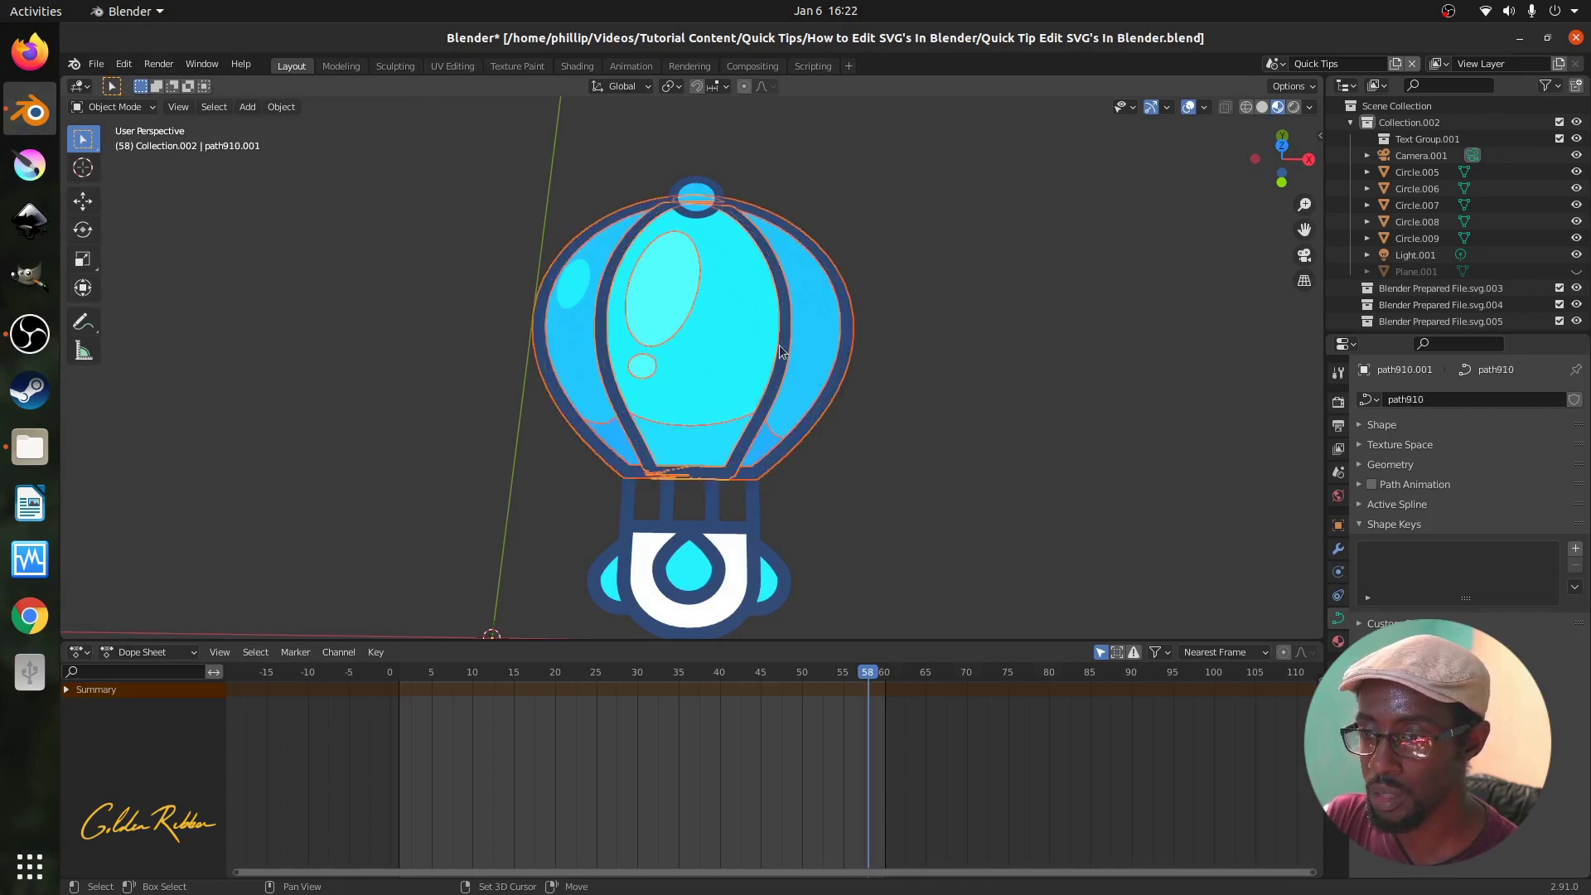
pyautogui.click(705, 192)
pyautogui.scroll(2, 705, 192)
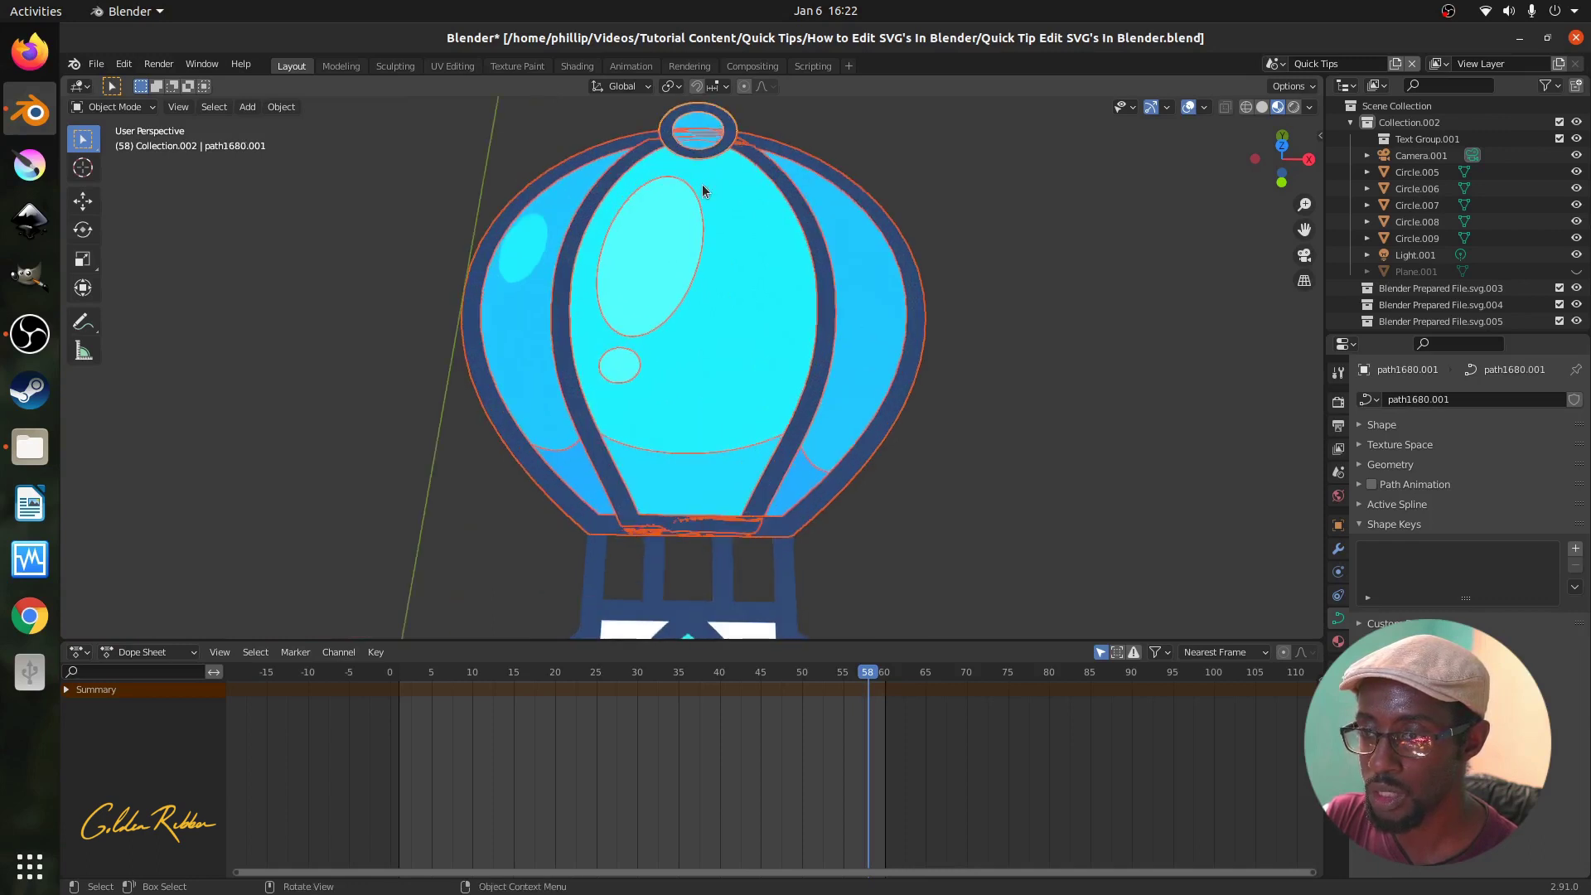
pyautogui.click(700, 131)
pyautogui.scroll(-1, 729, 283)
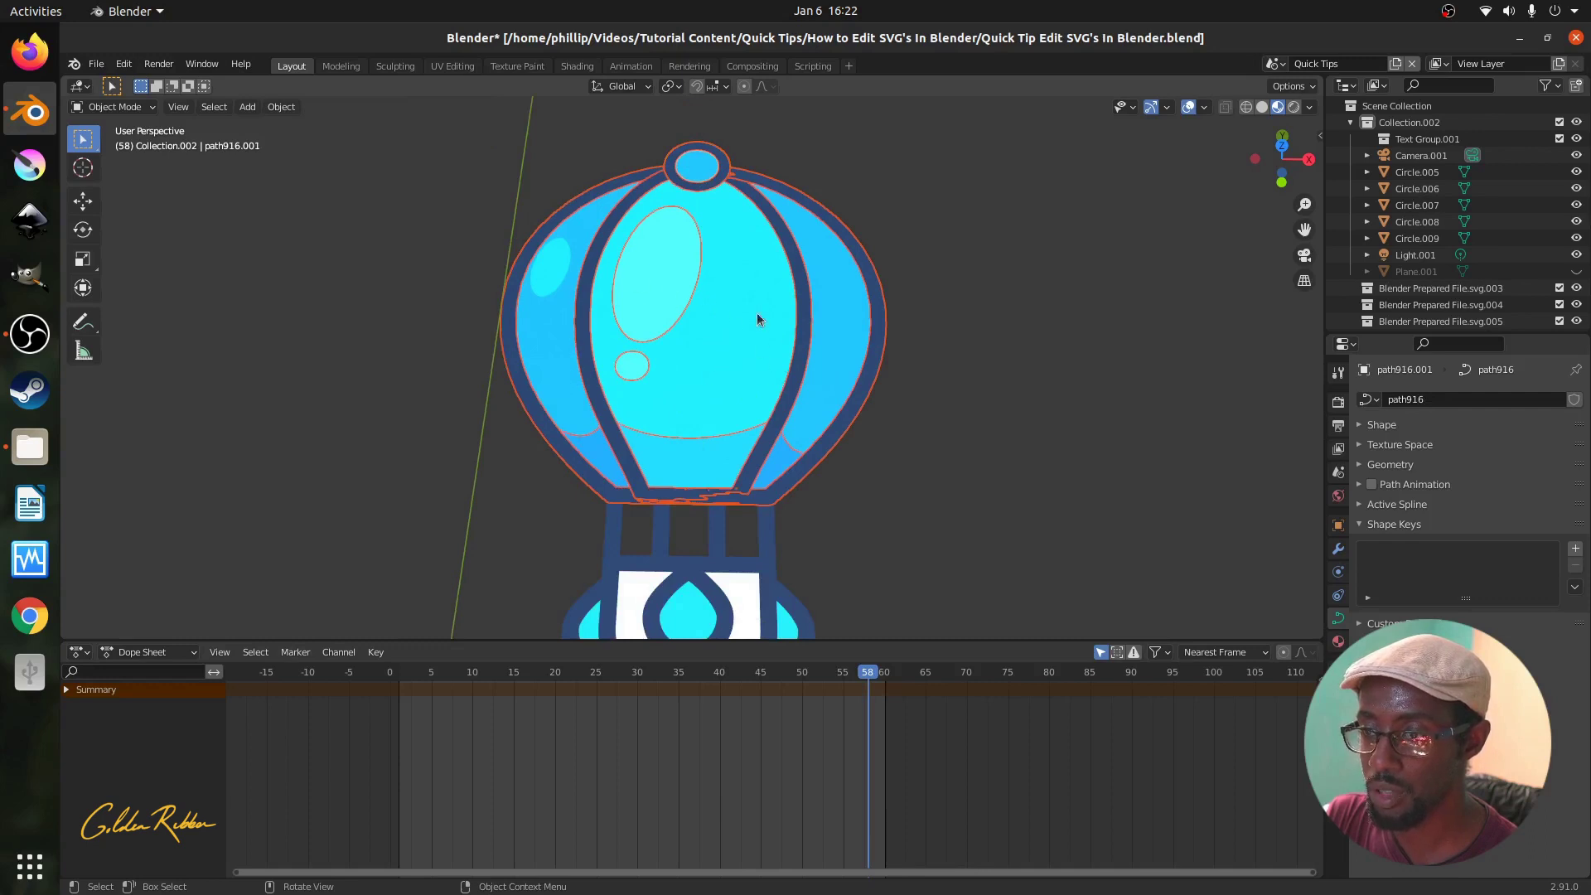
pyautogui.keyDown('shift'); pyautogui.click(695, 356); pyautogui.keyUp('shift')
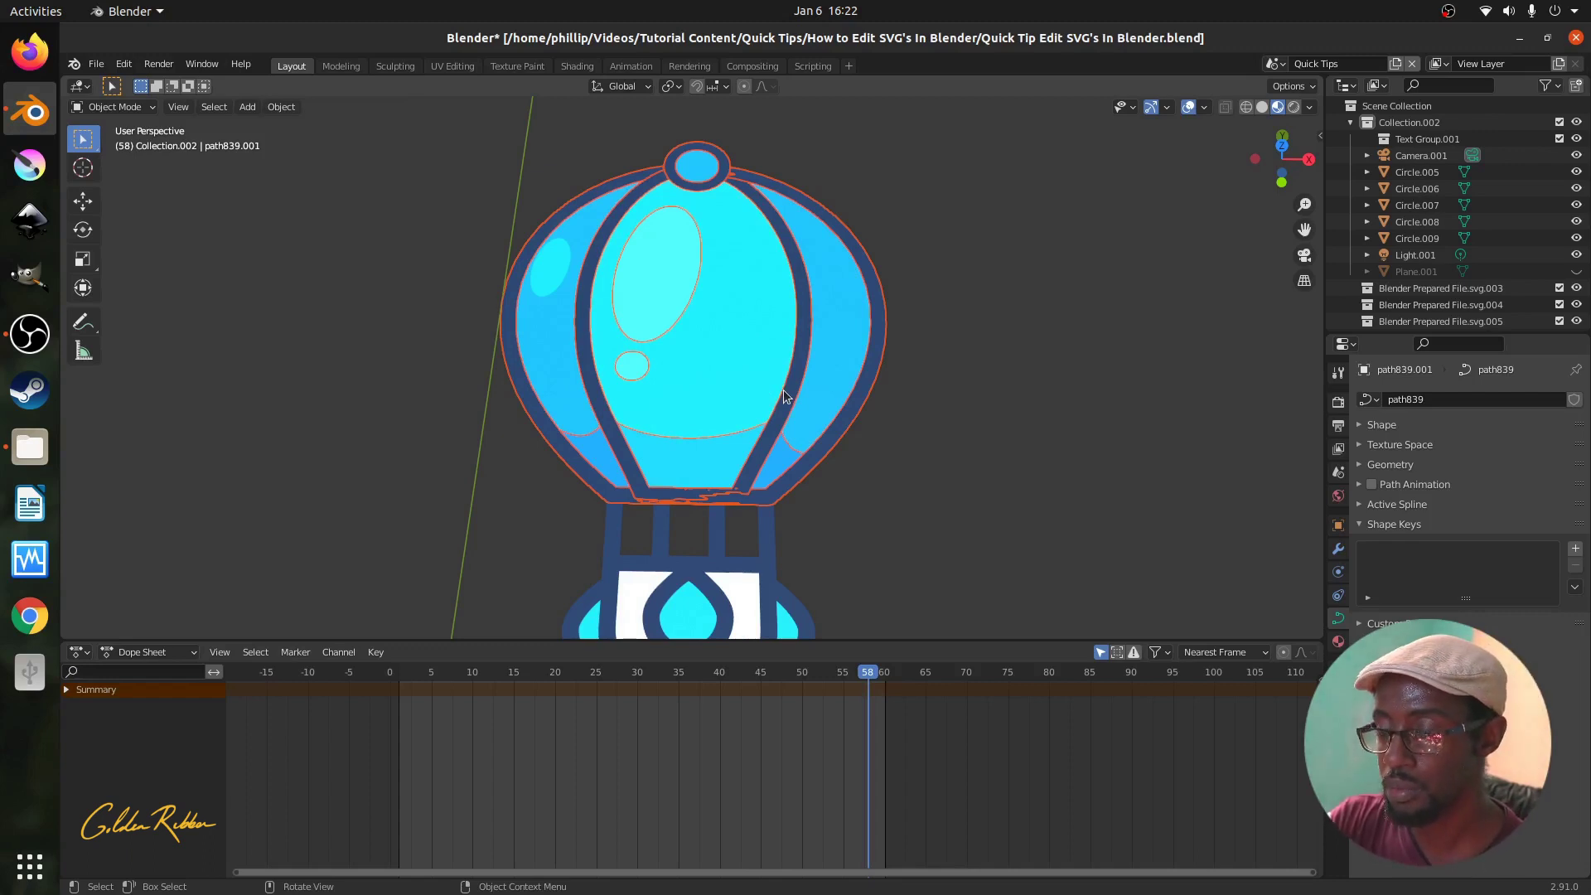
pyautogui.hotkey('ctrl', 'p')
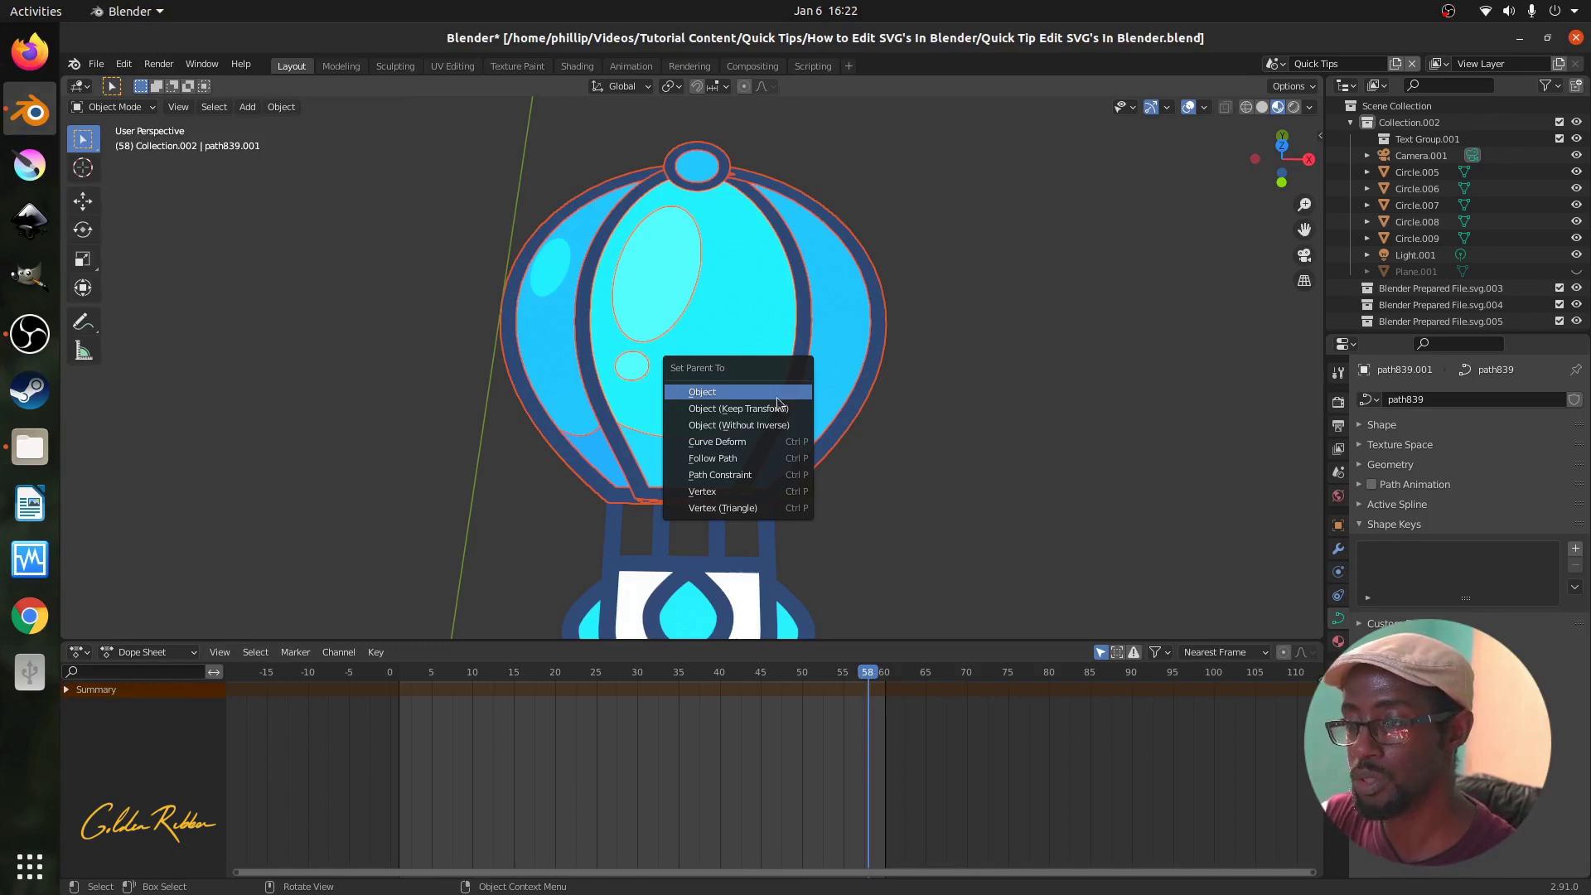
pyautogui.click(769, 409)
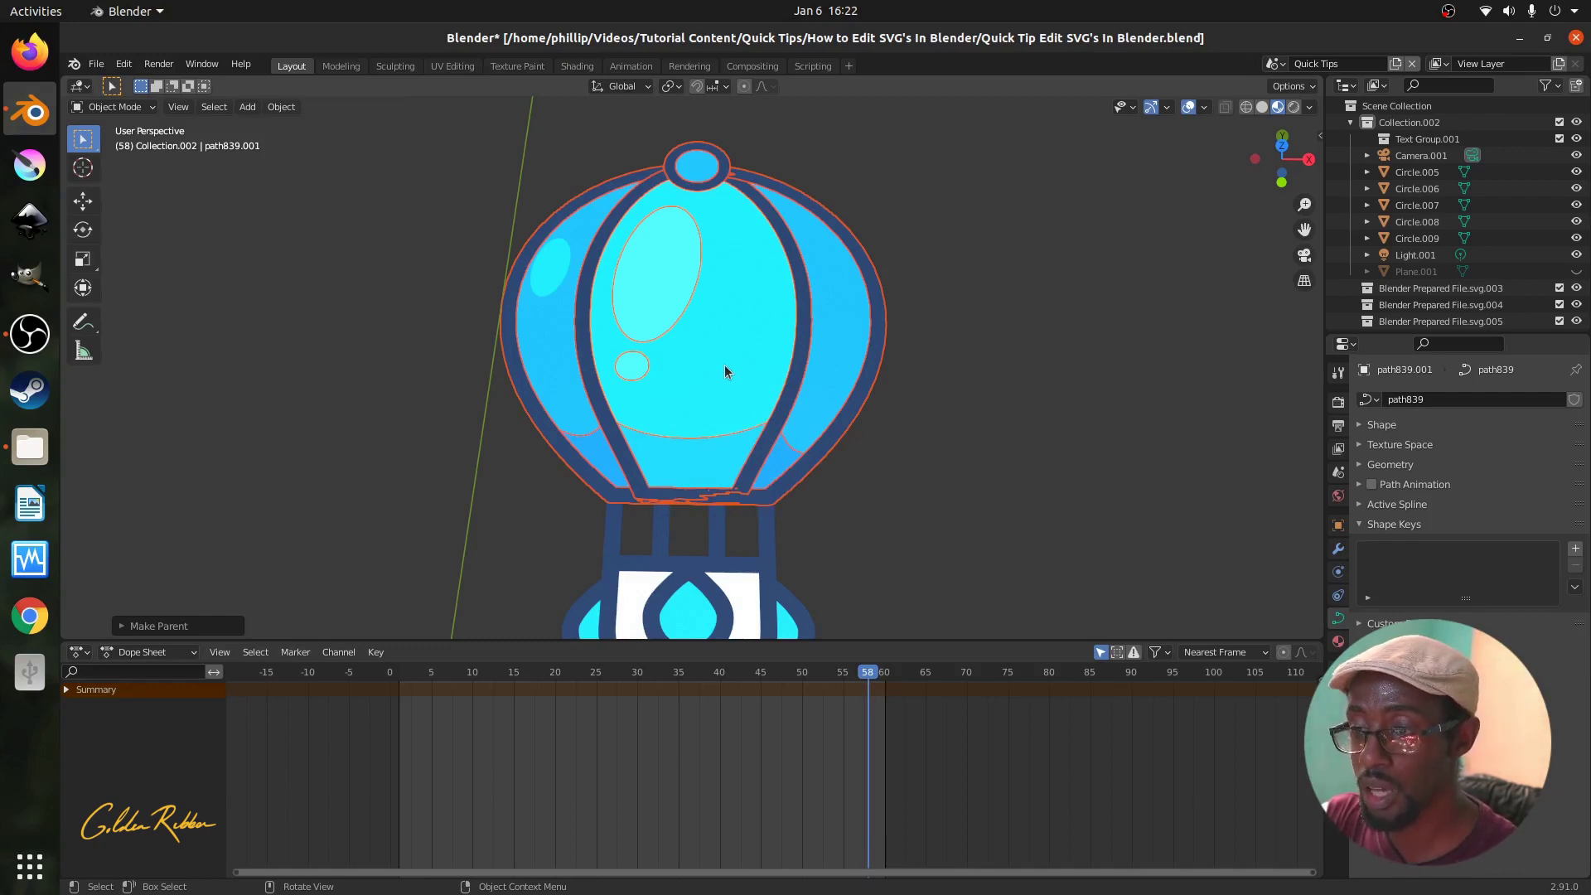
pyautogui.hotkey('ctrl', 'p')
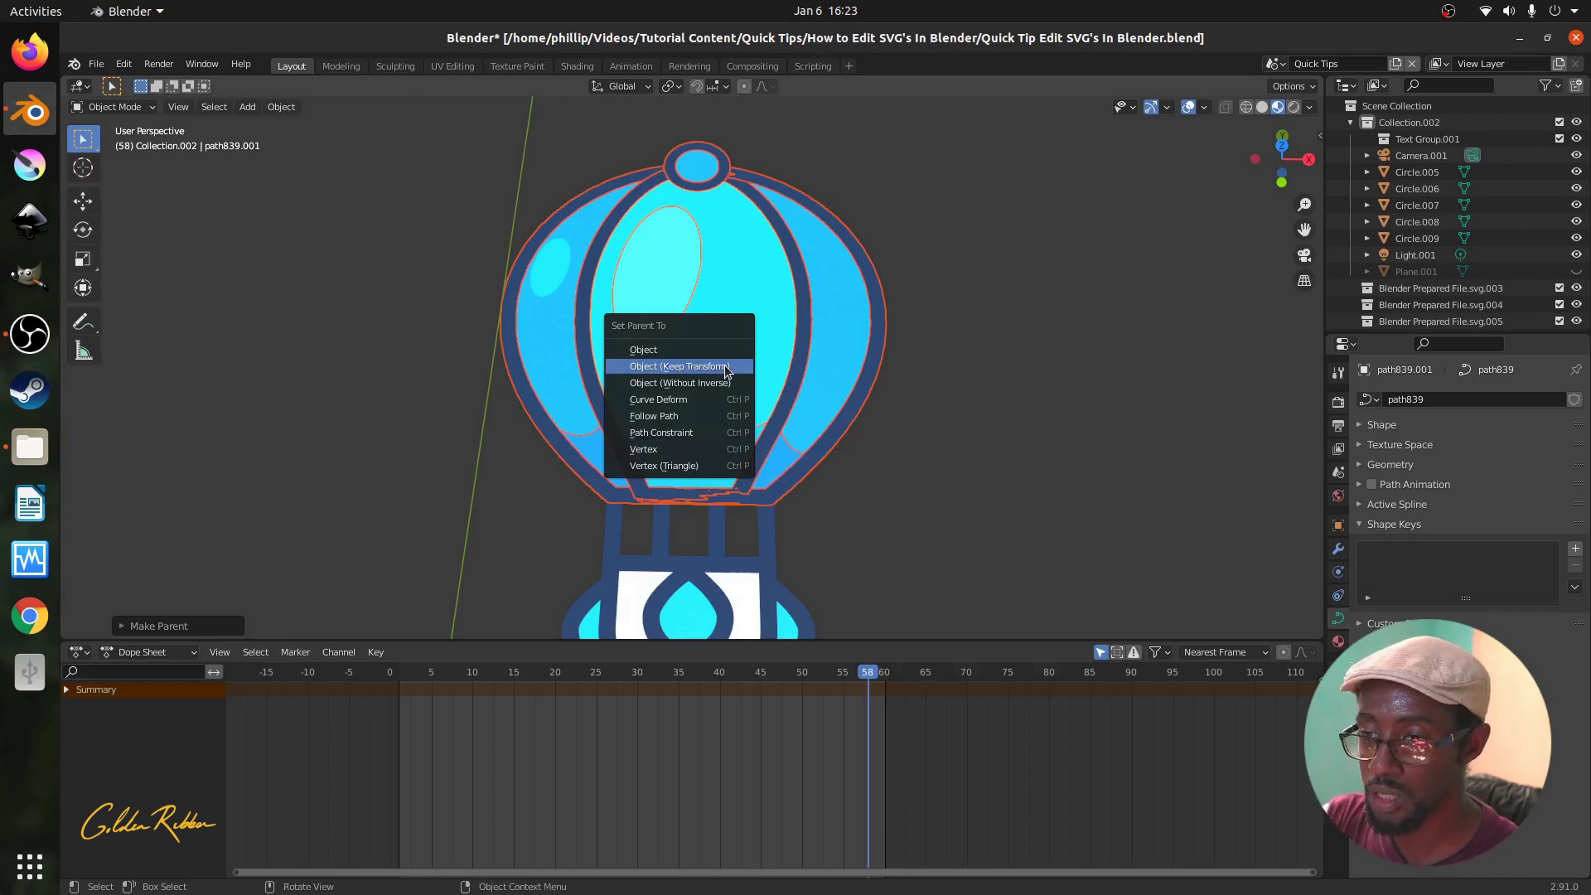
pyautogui.click(765, 357)
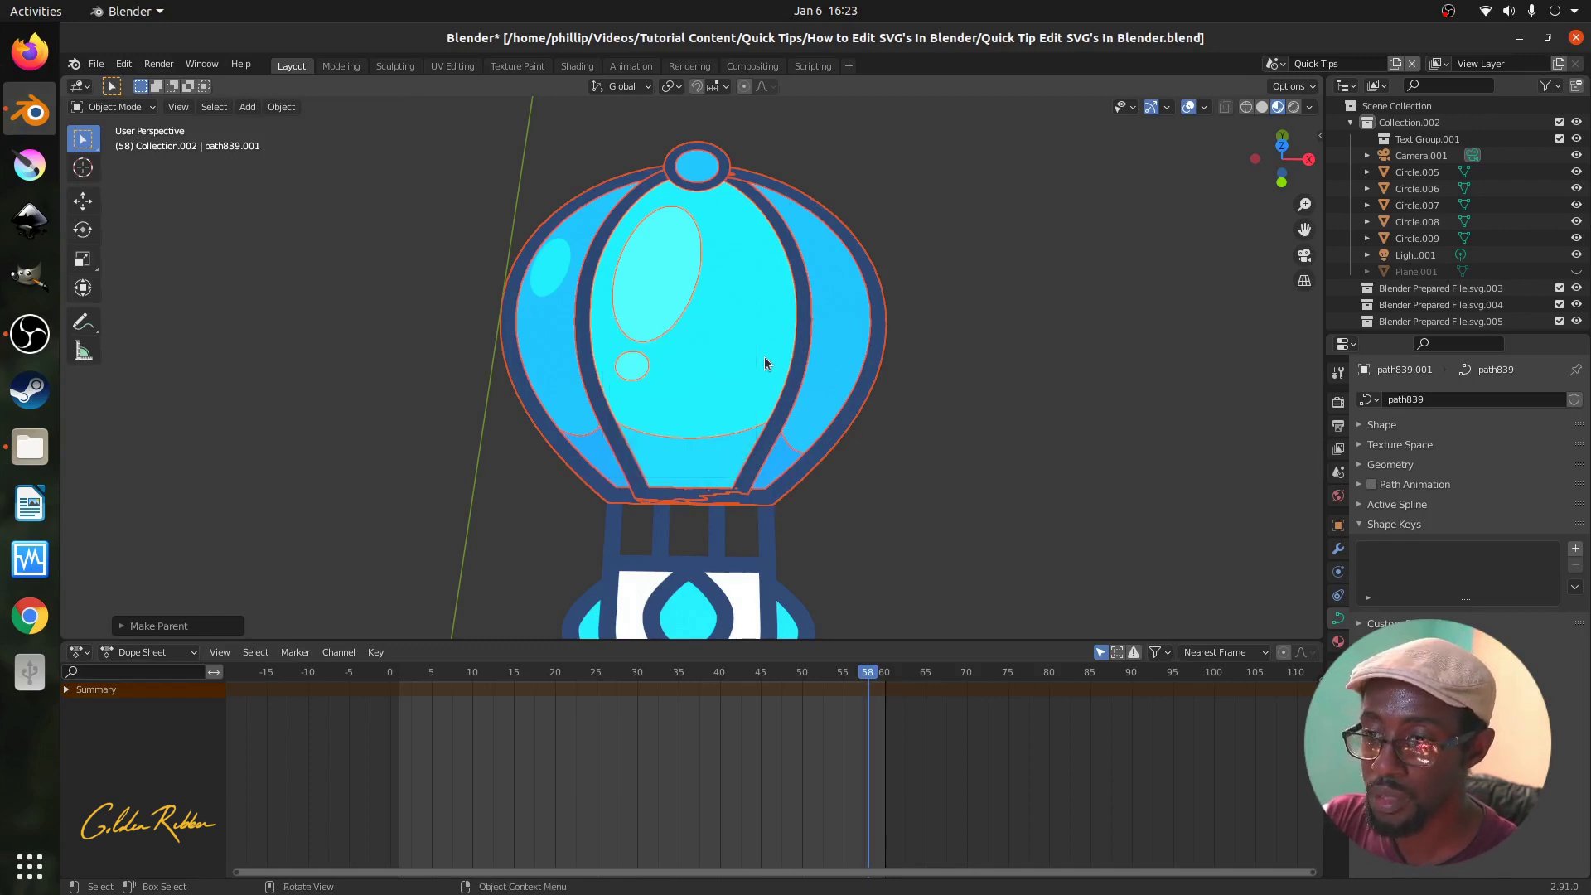
# Test-move the central panel's fill to check which balloon shapes follow it, and cancel the move.
pyautogui.click(714, 363)
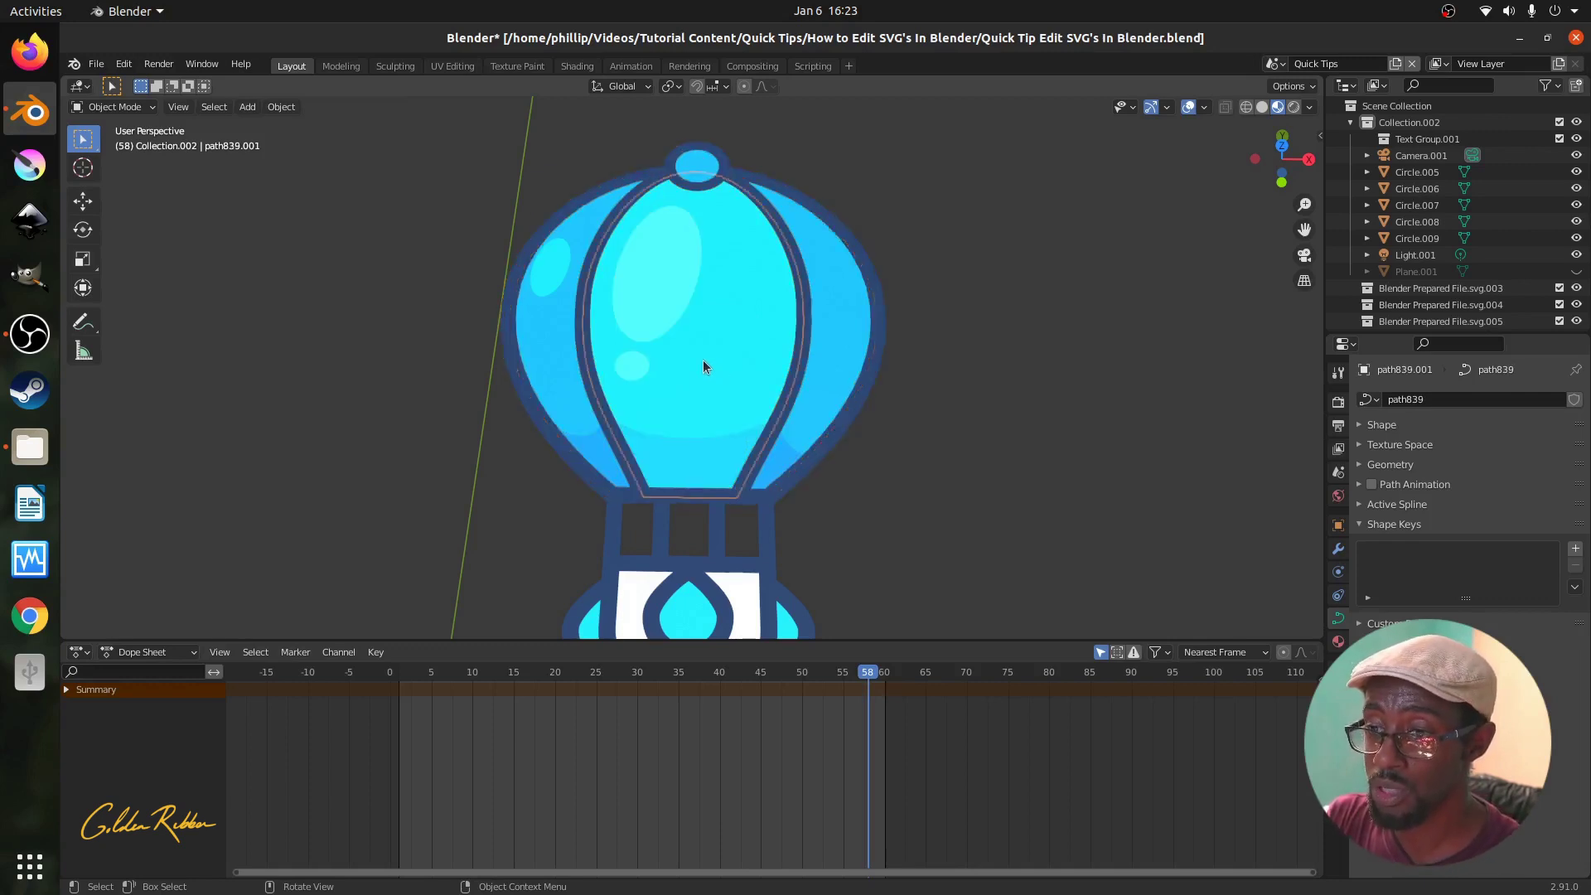
pyautogui.press('g')
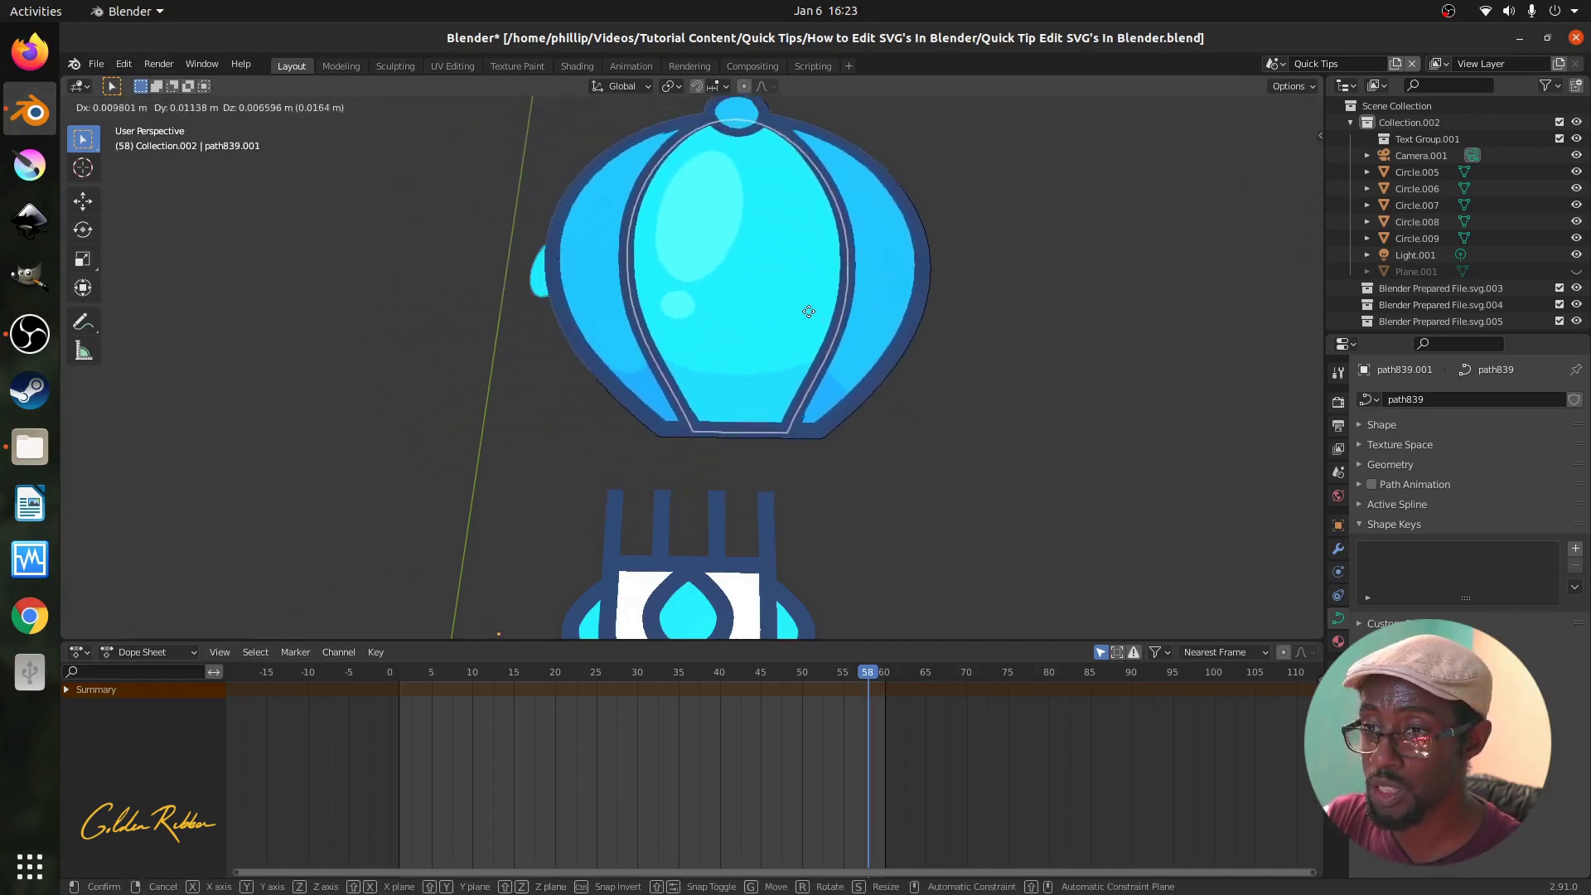
pyautogui.click(771, 379)
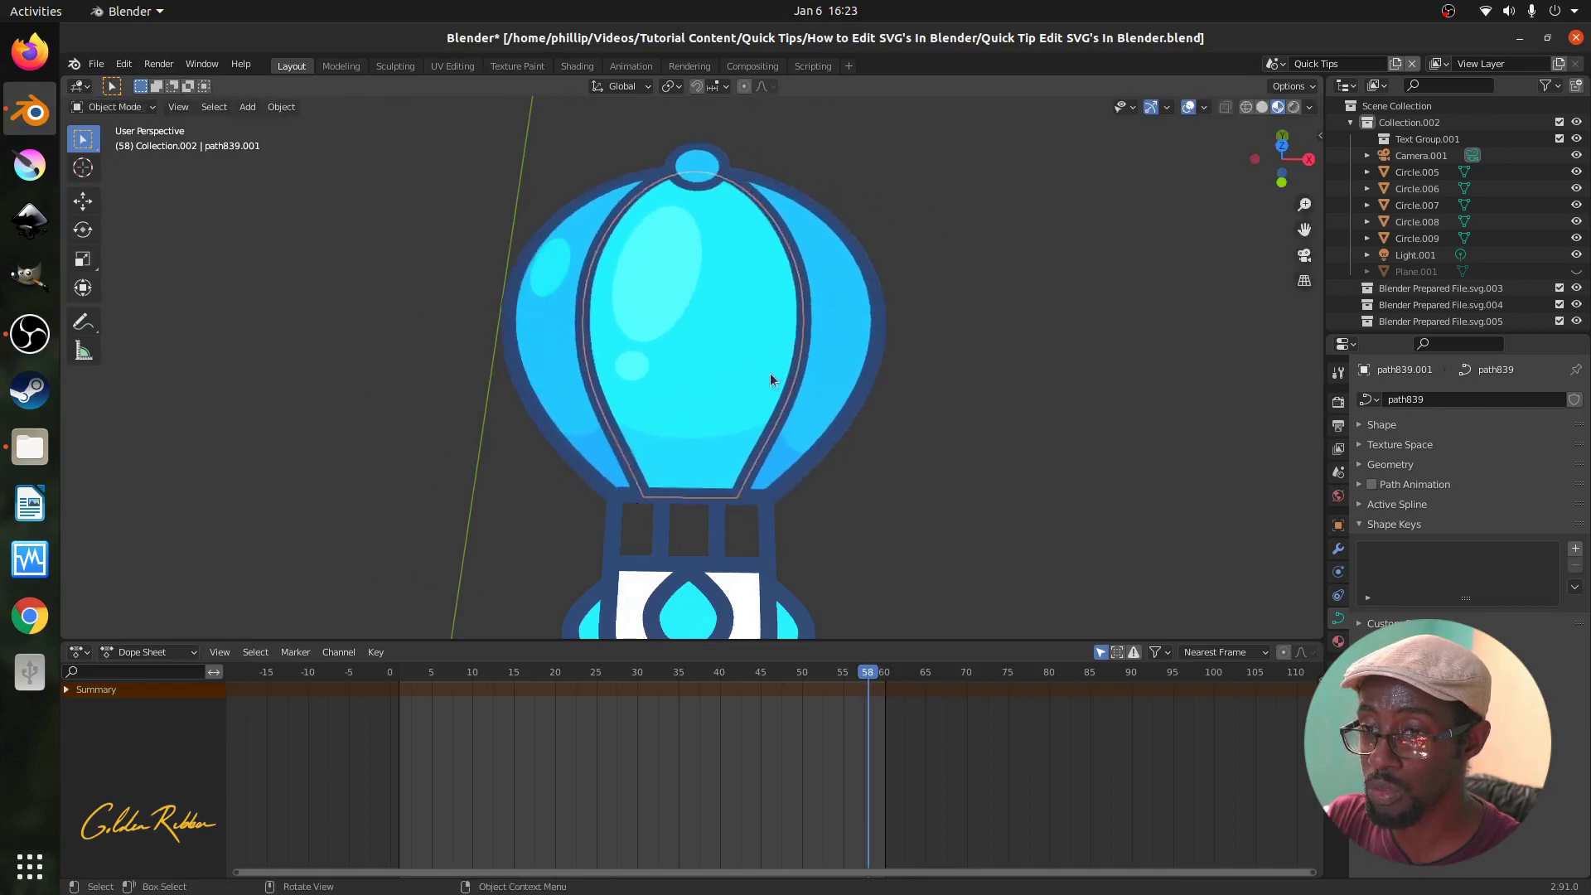
# Parent the left side panel's oval highlight to the central panel's fill using Object (Keep Transform).
pyautogui.click(542, 274)
pyautogui.keyDown('shift'); pyautogui.click(673, 385); pyautogui.keyUp('shift')
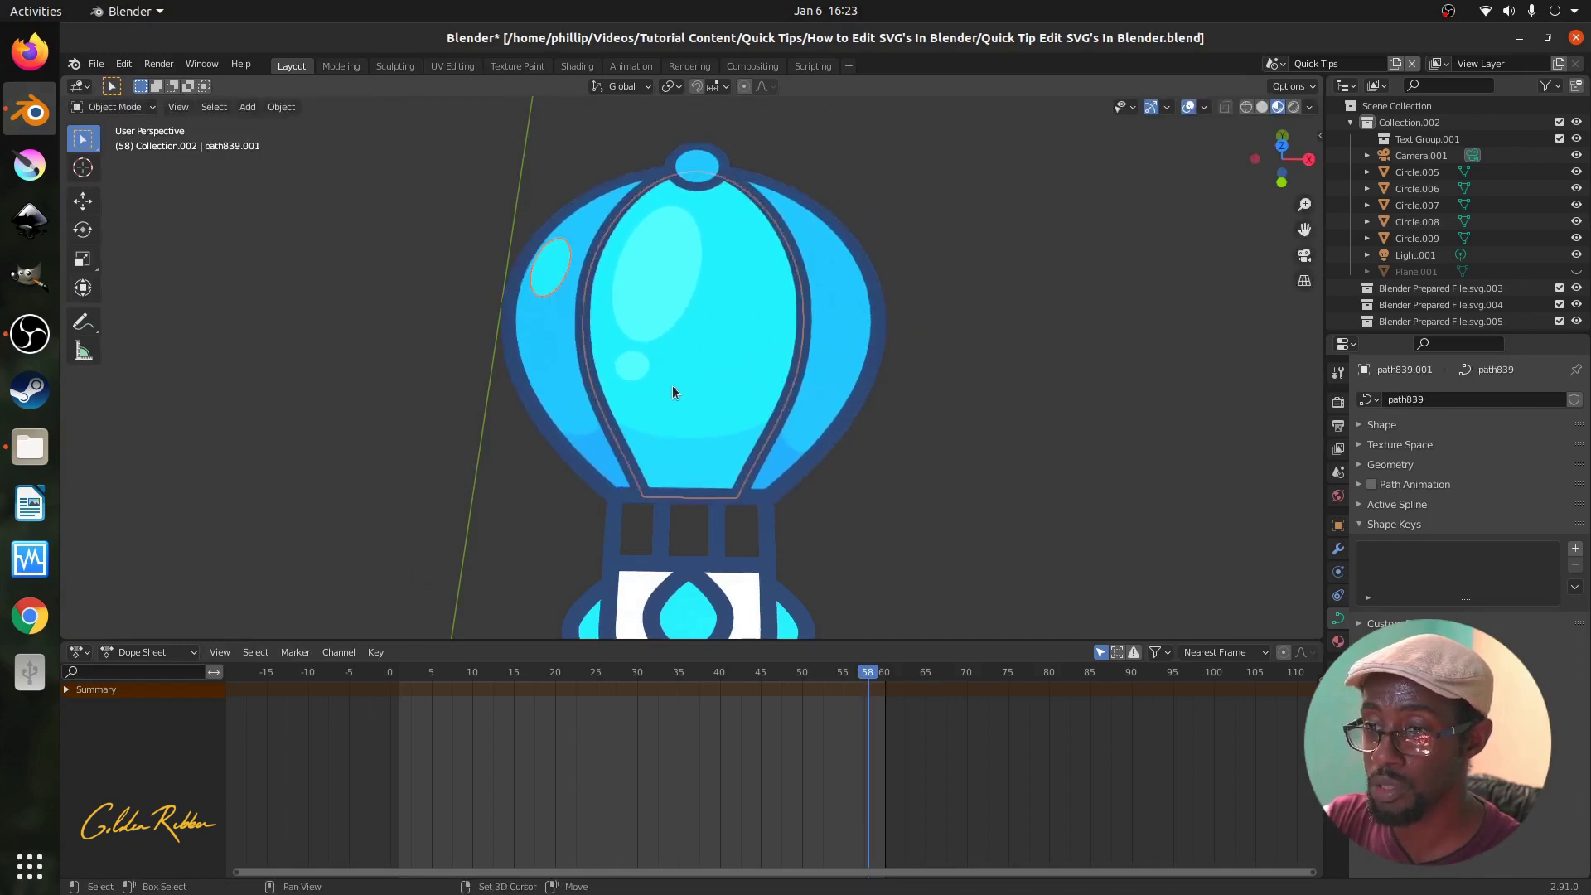
pyautogui.hotkey('ctrl', 'p')
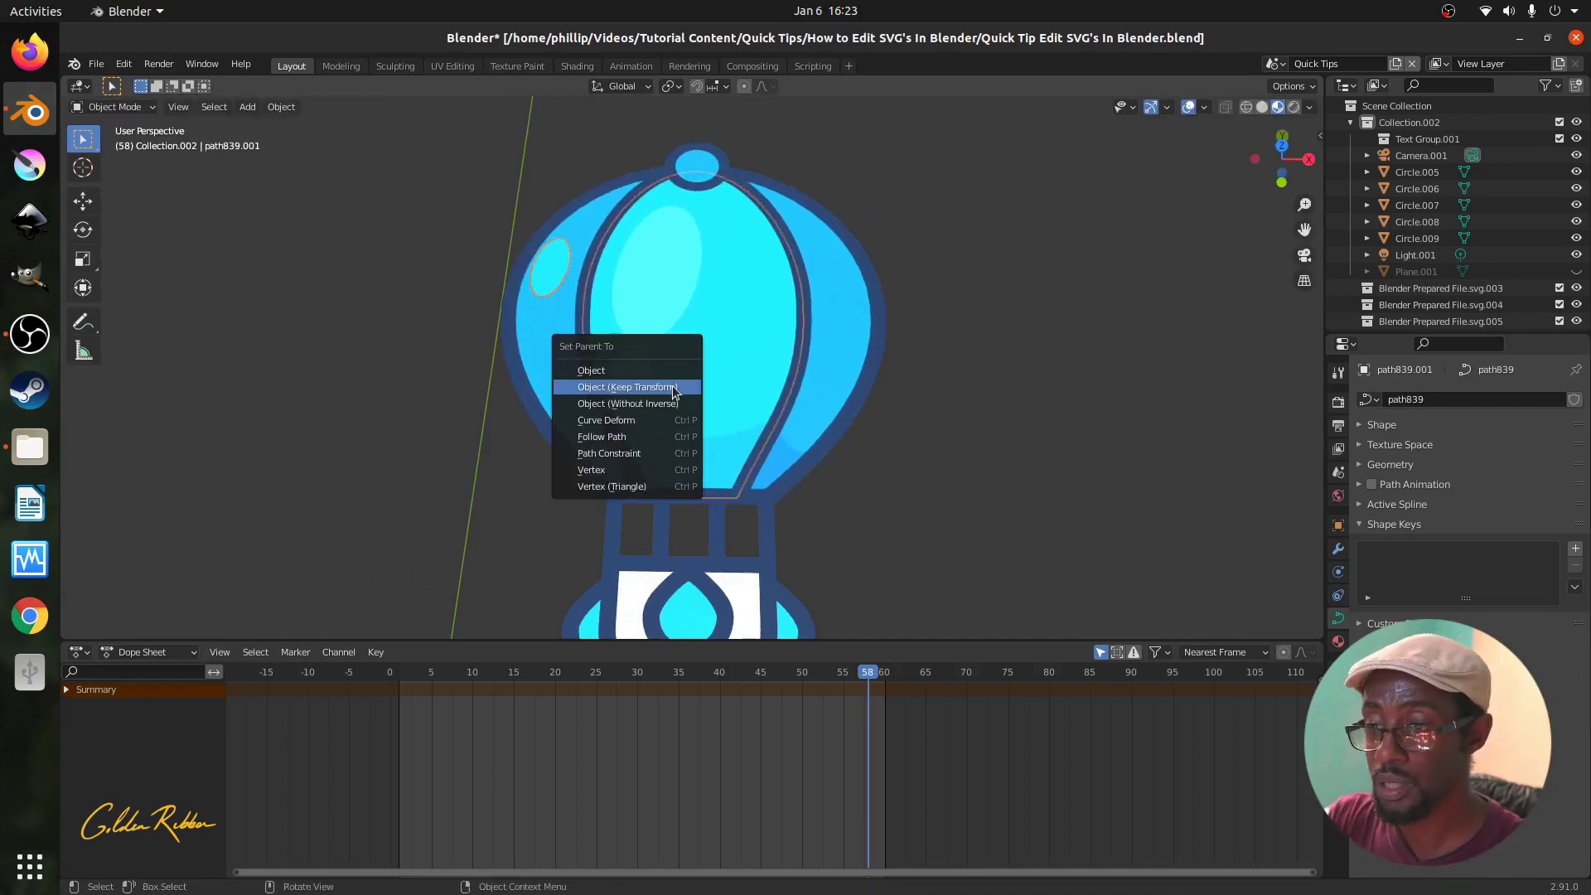
pyautogui.click(673, 388)
# Test-move the balloon's back fill and the central panel's fill to verify the parenting, cancelling both moves.
pyautogui.click(708, 388)
pyautogui.press('g')
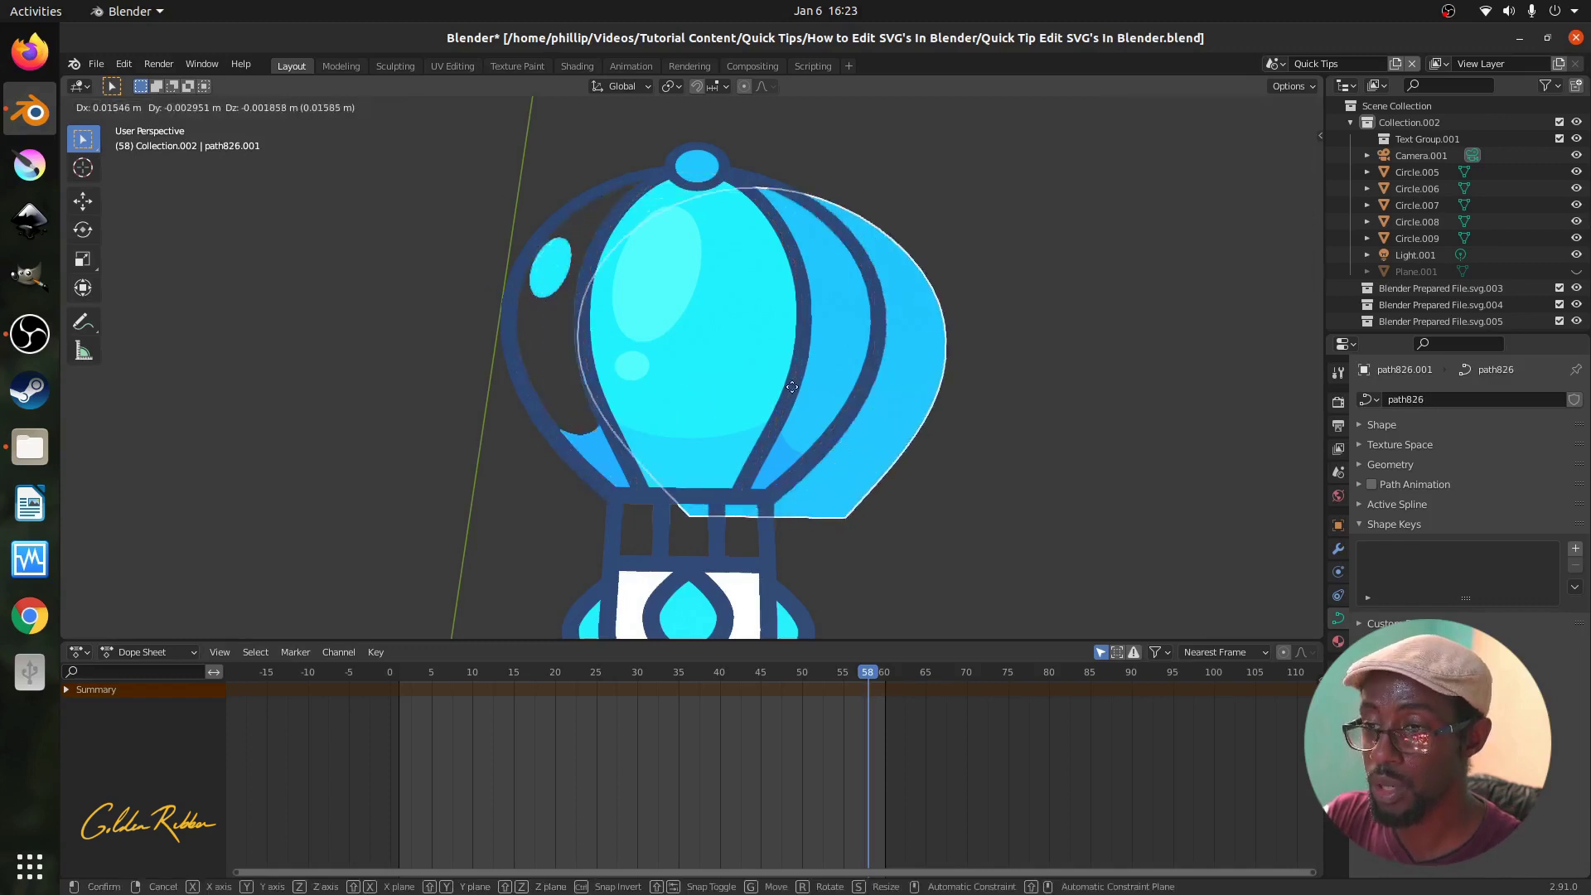
pyautogui.rightClick(753, 348)
pyautogui.click(696, 333)
pyautogui.press('g')
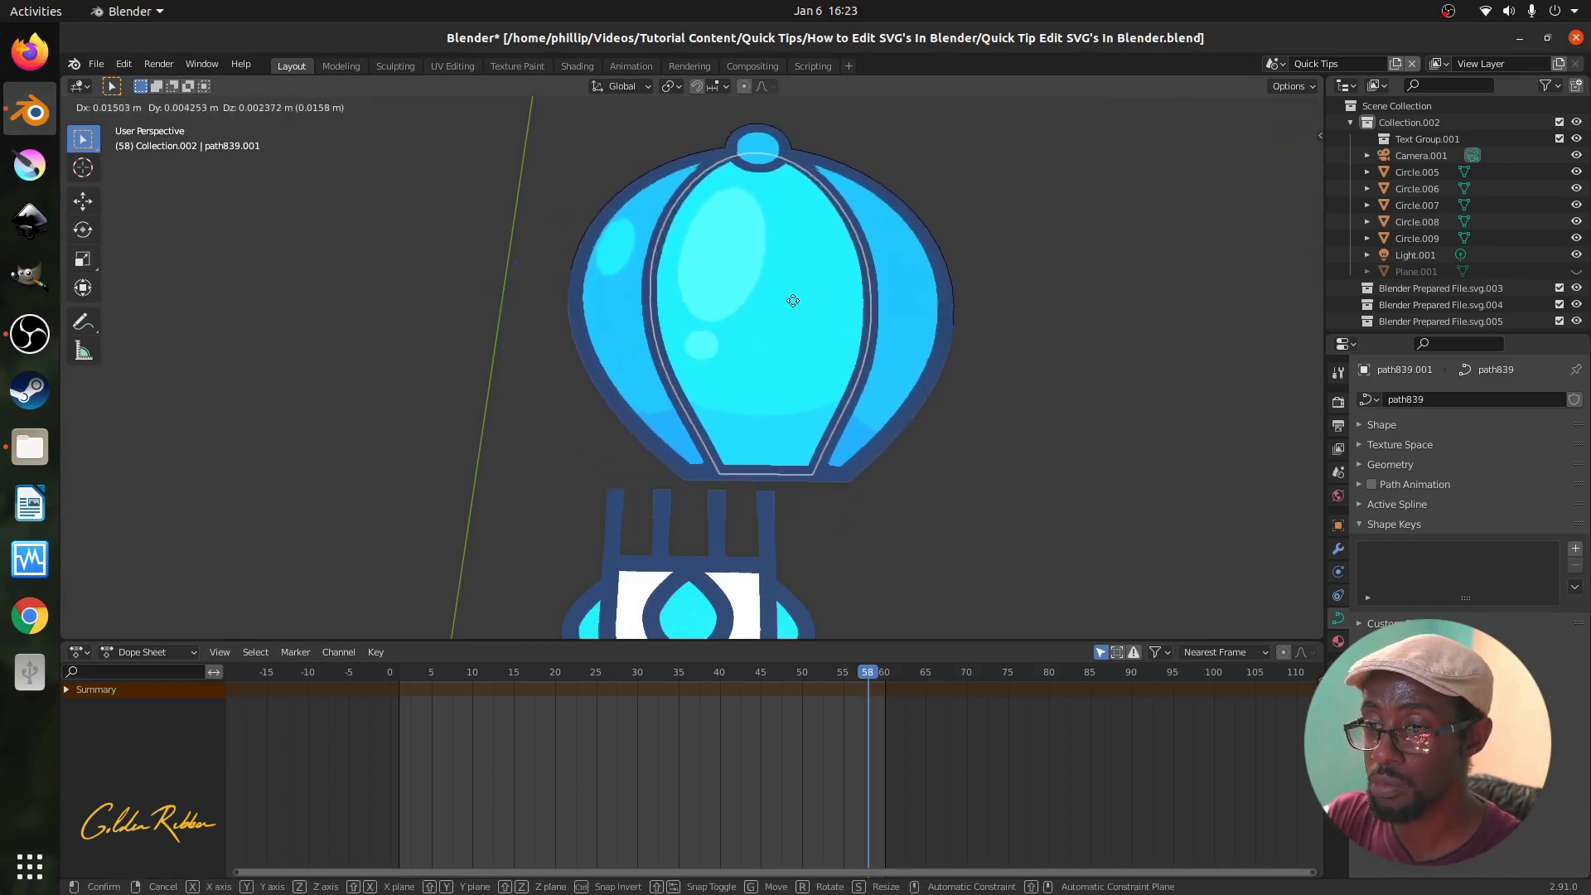
pyautogui.rightClick(702, 341)
pyautogui.scroll(-3, 734, 426)
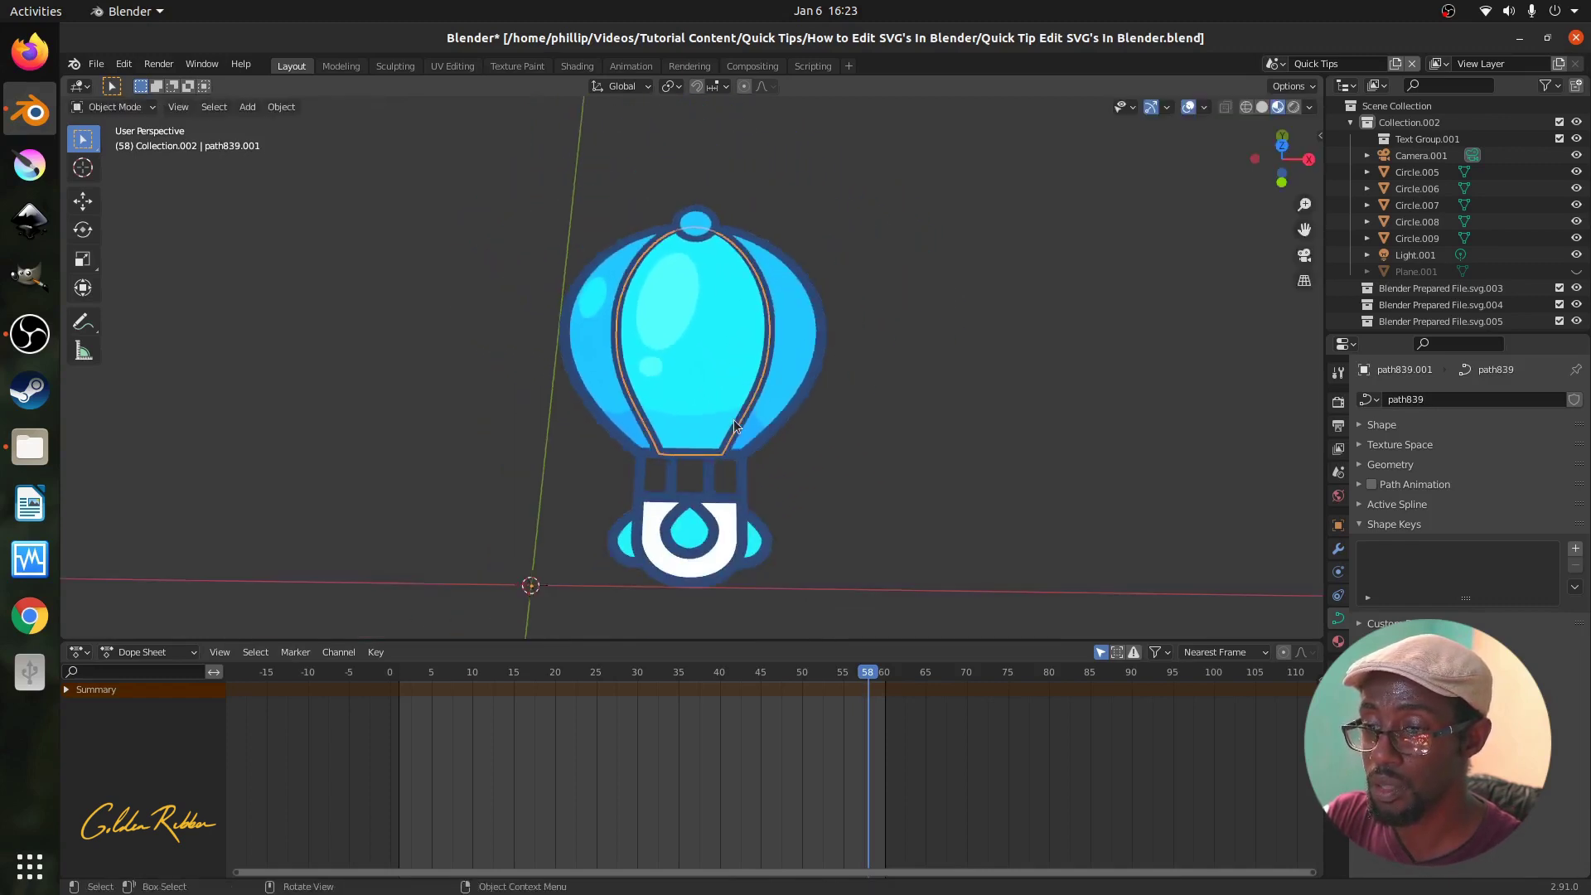
# Parent the fill of the basket's left teardrop to its dark outline using Object (Keep Transform).
pyautogui.moveTo(751, 447); pyautogui.dragTo(736, 516, button='middle')
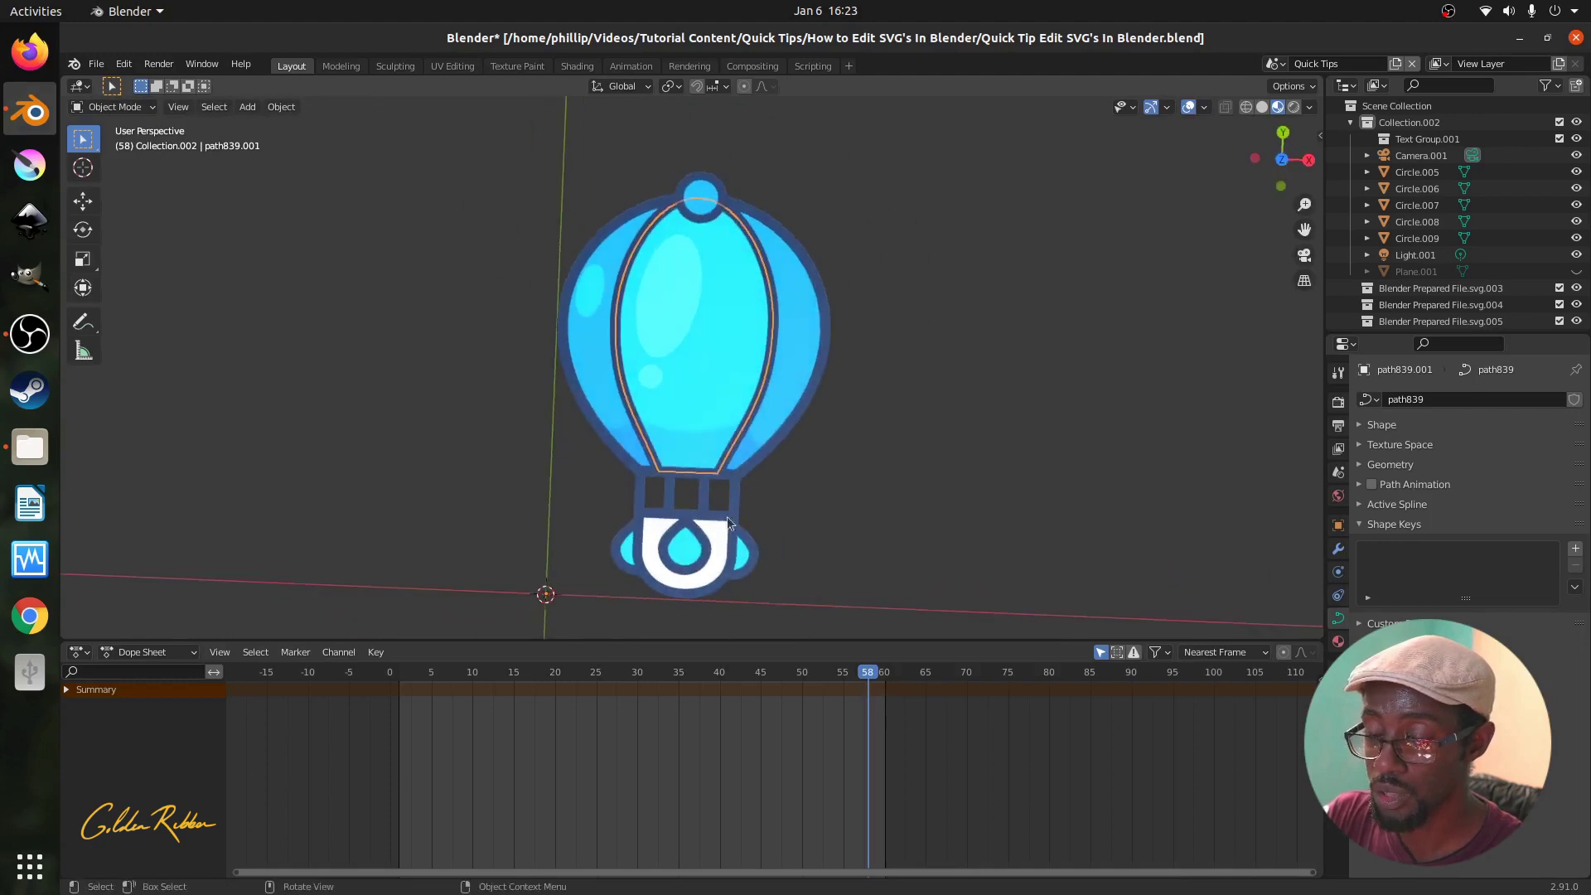
pyautogui.scroll(2, 720, 519)
pyautogui.scroll(1, 560, 495)
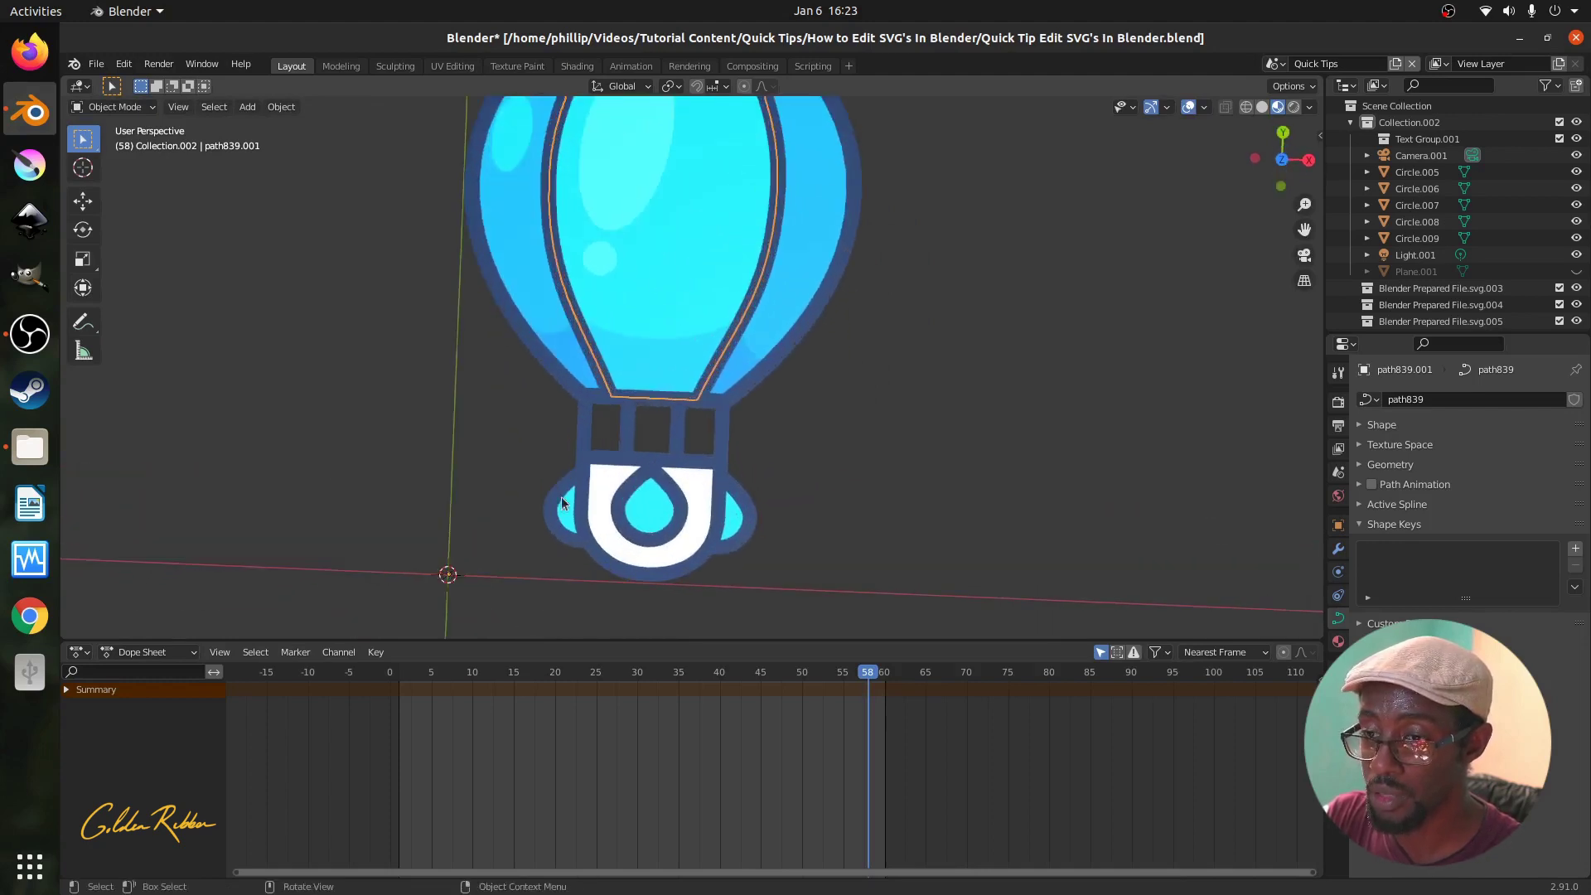
pyautogui.click(560, 498)
pyautogui.scroll(1, 560, 520)
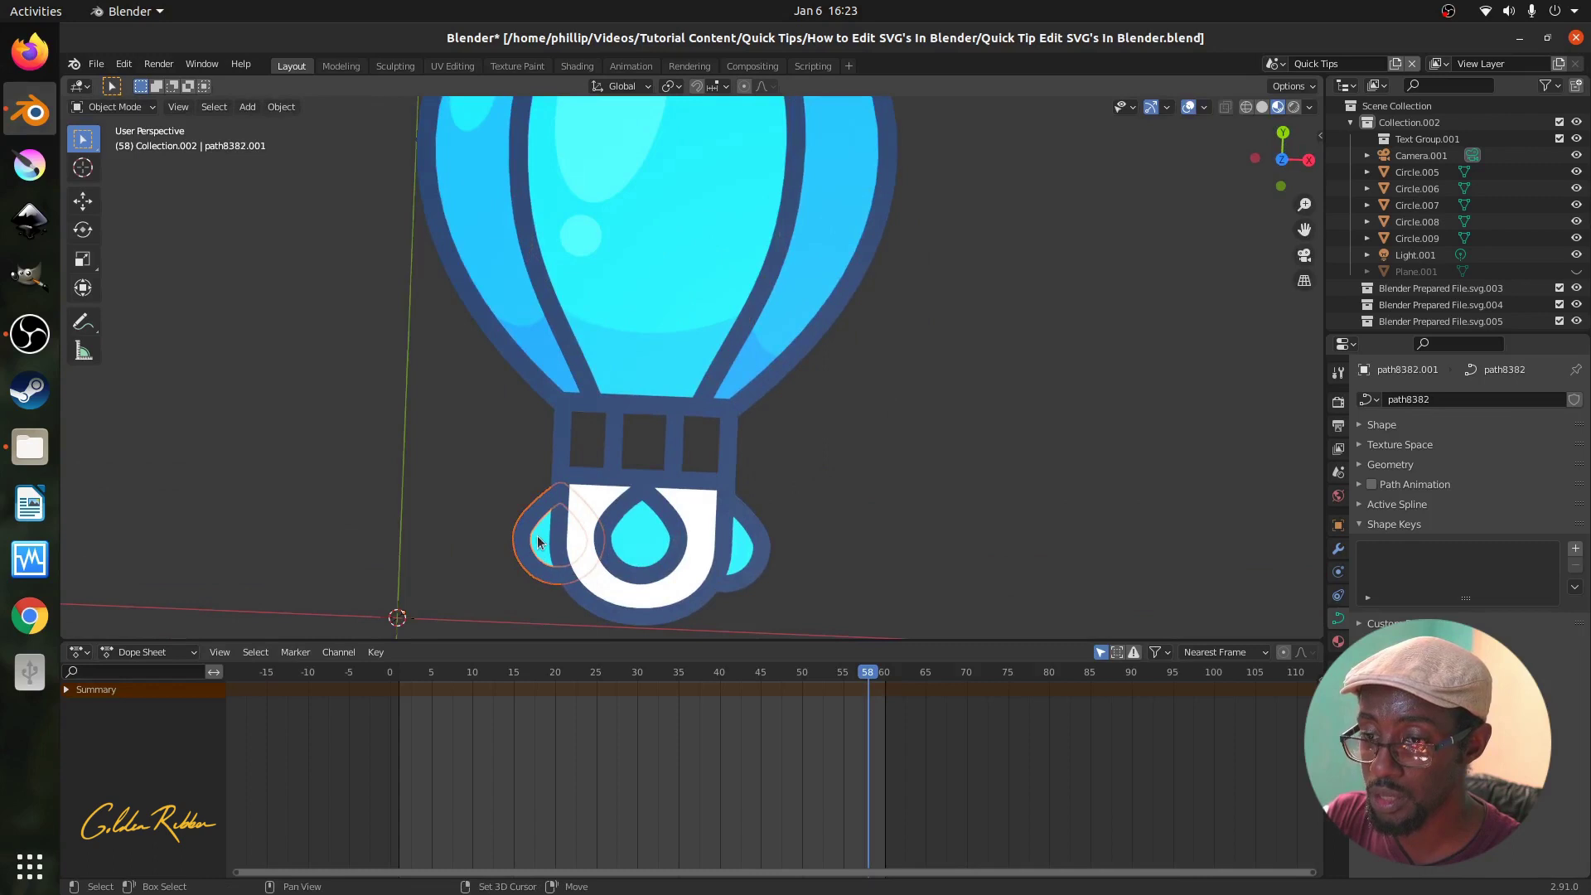
pyautogui.click(535, 521)
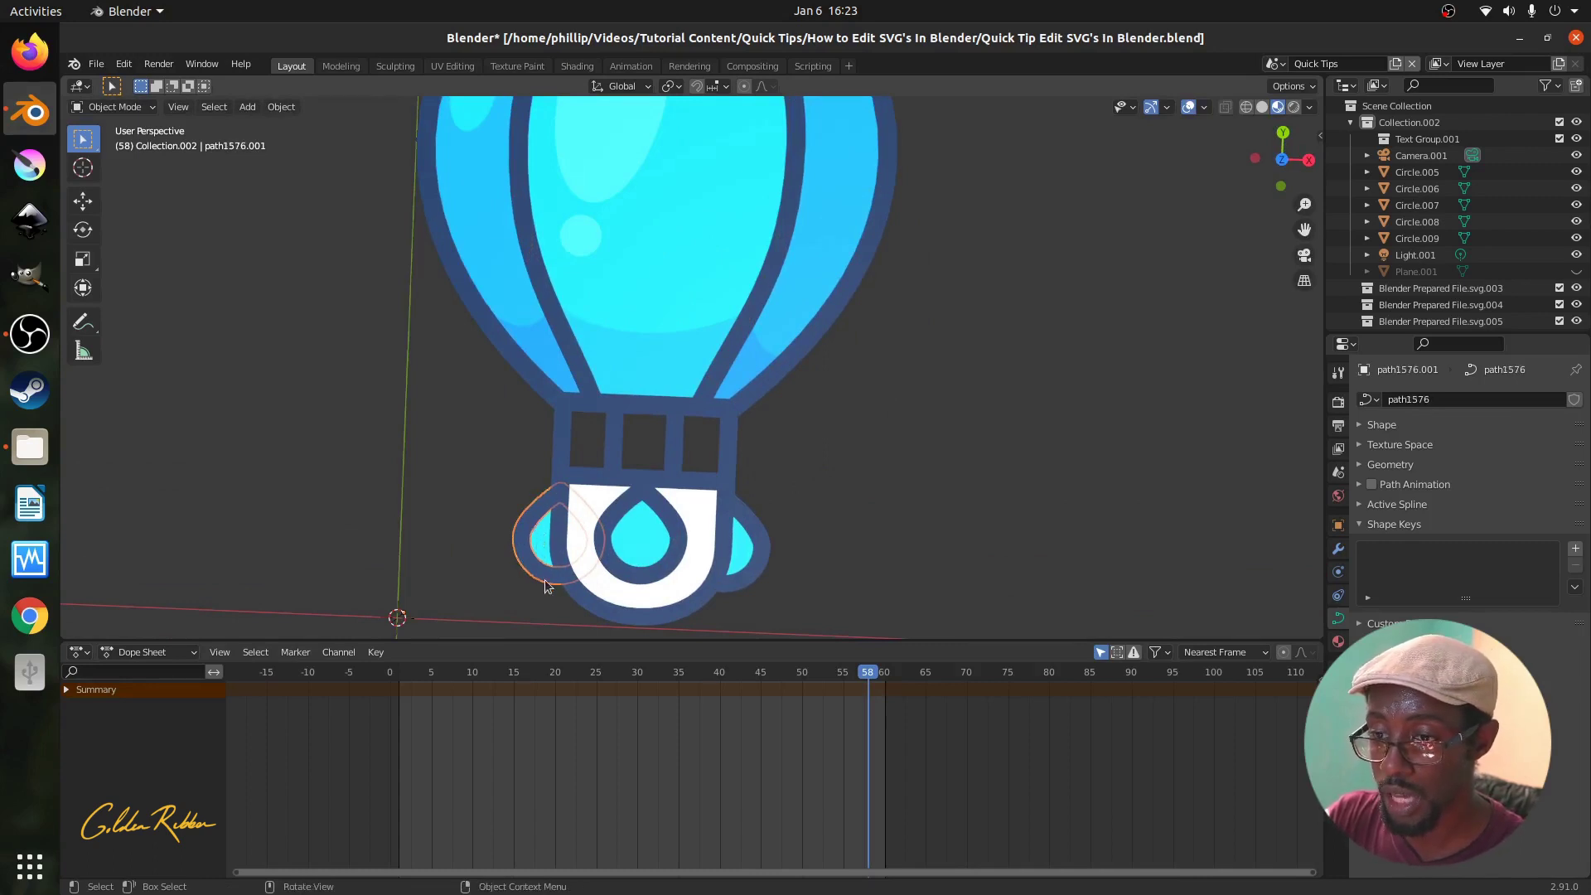
pyautogui.hotkey('ctrl', 'p')
pyautogui.click(532, 530)
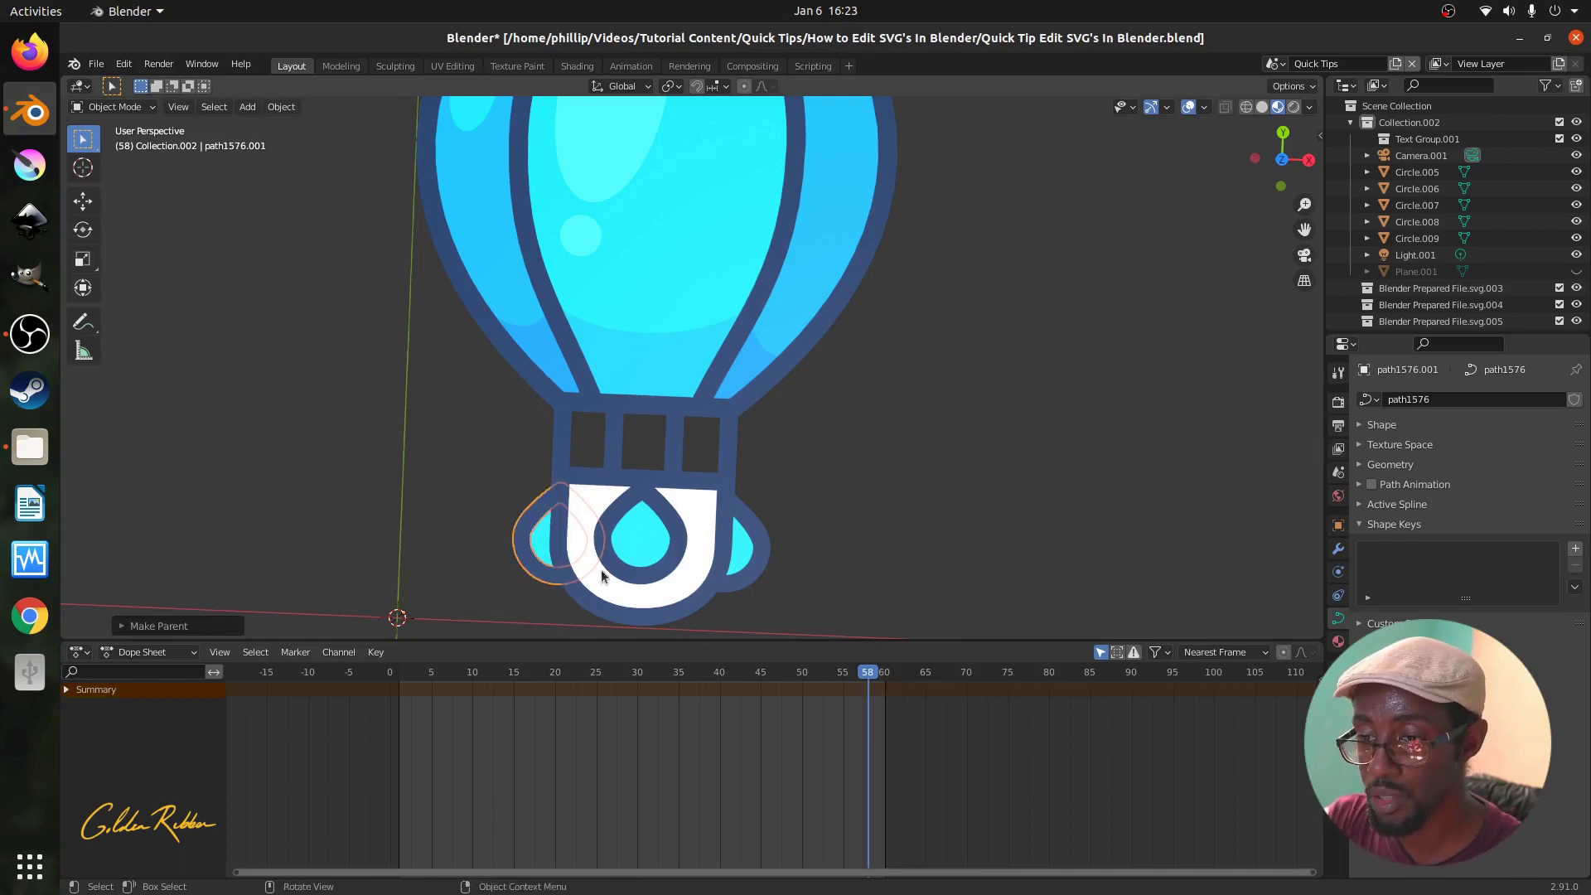
# Parent the fill of the basket's central teardrop to its dark outline using Object (Keep Transform).
pyautogui.click(634, 575)
pyautogui.click(634, 577)
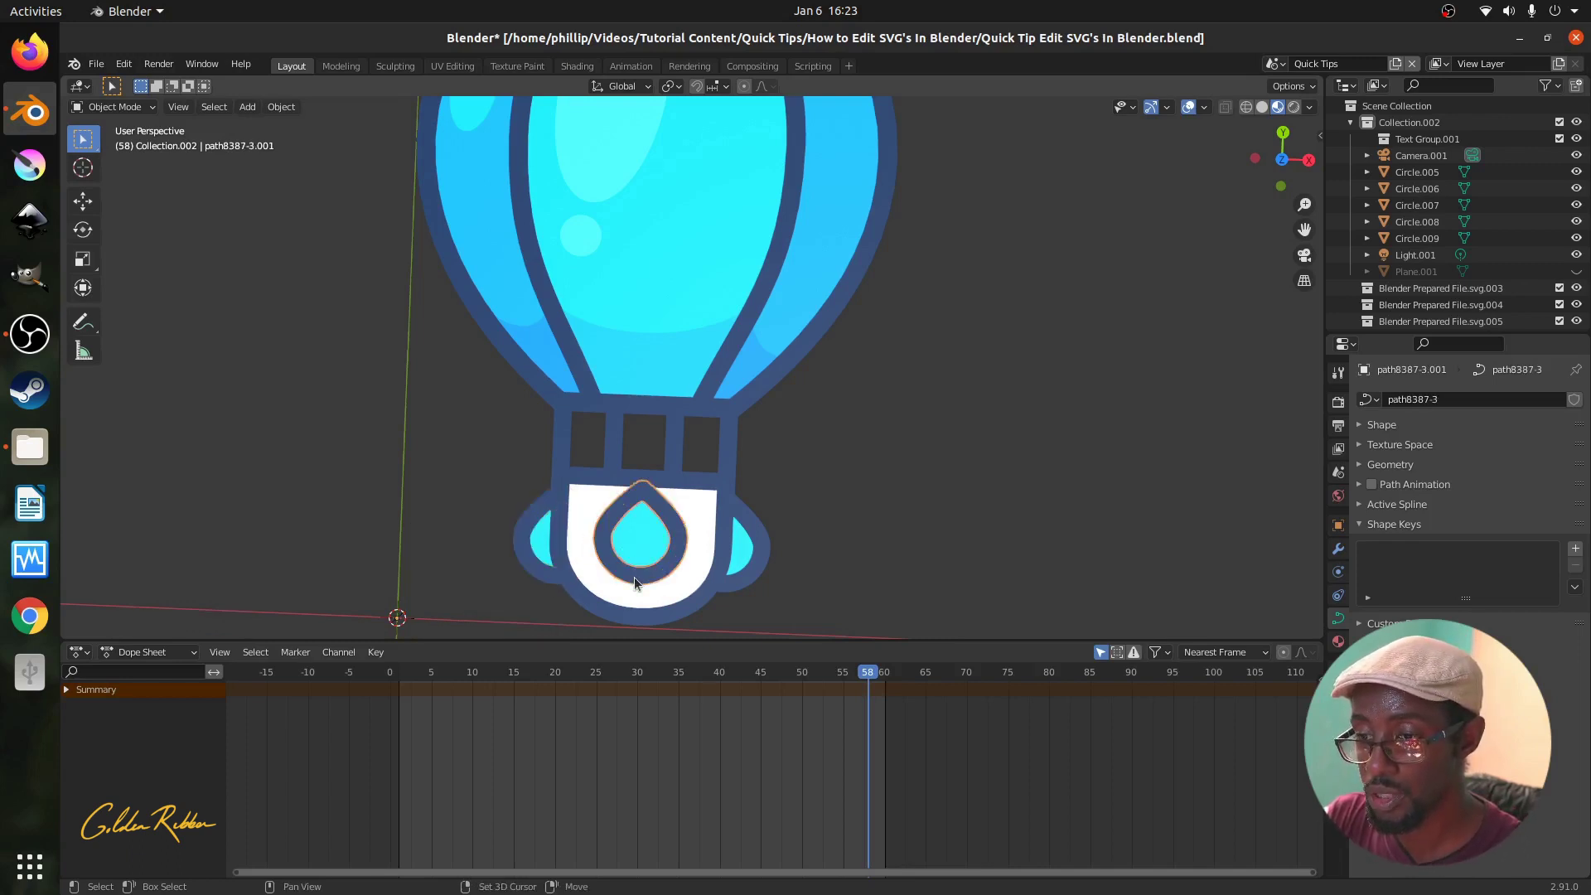
pyautogui.scroll(1, 634, 577)
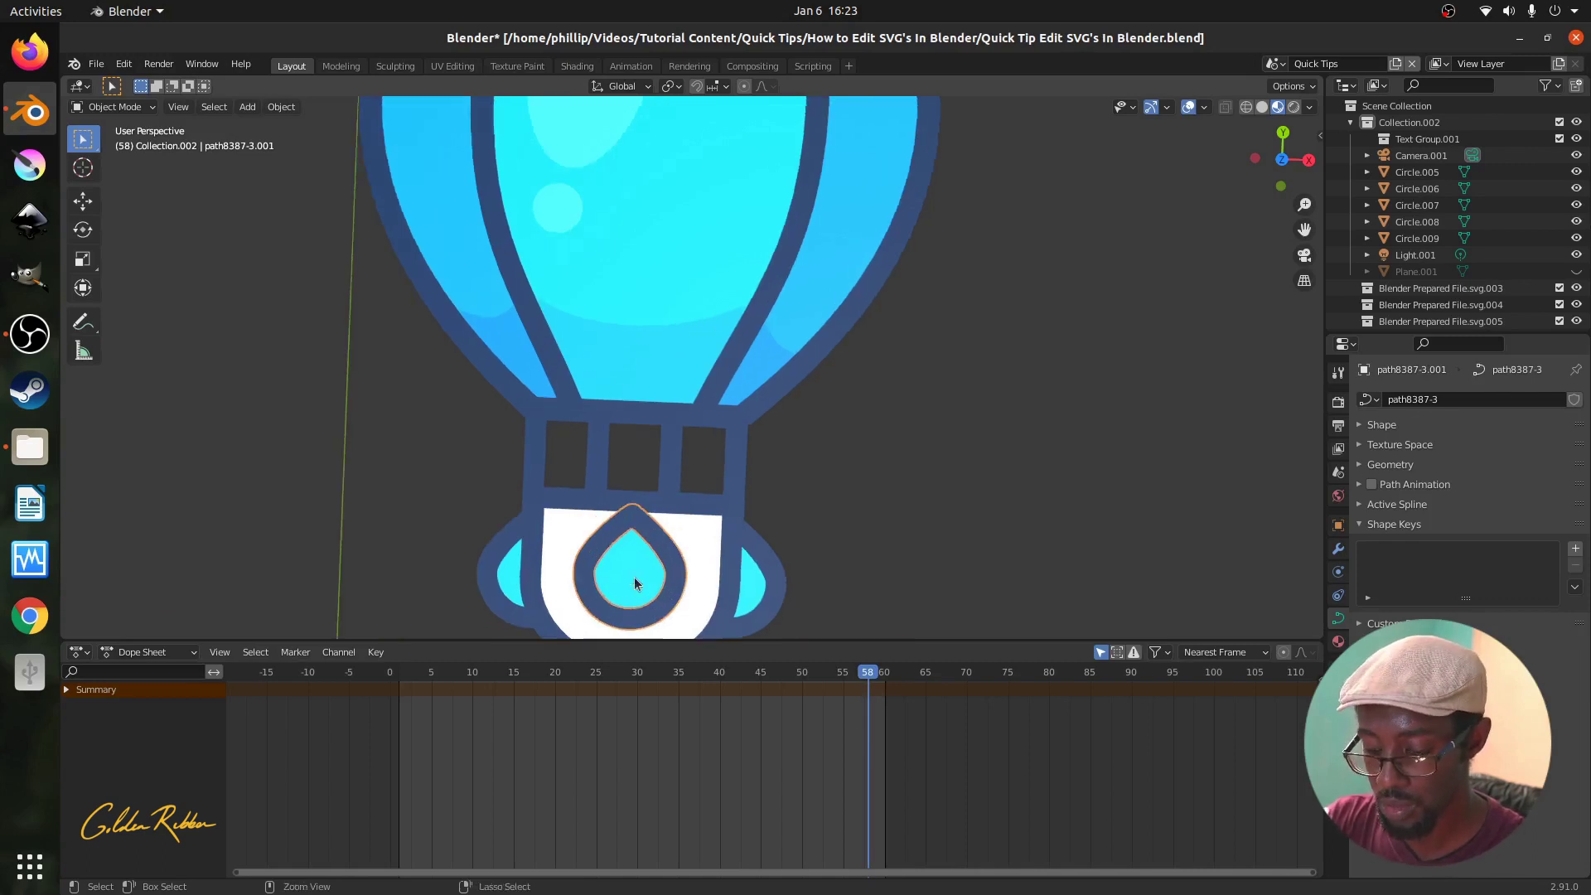
pyautogui.hotkey('ctrl', 'p')
pyautogui.click(635, 582)
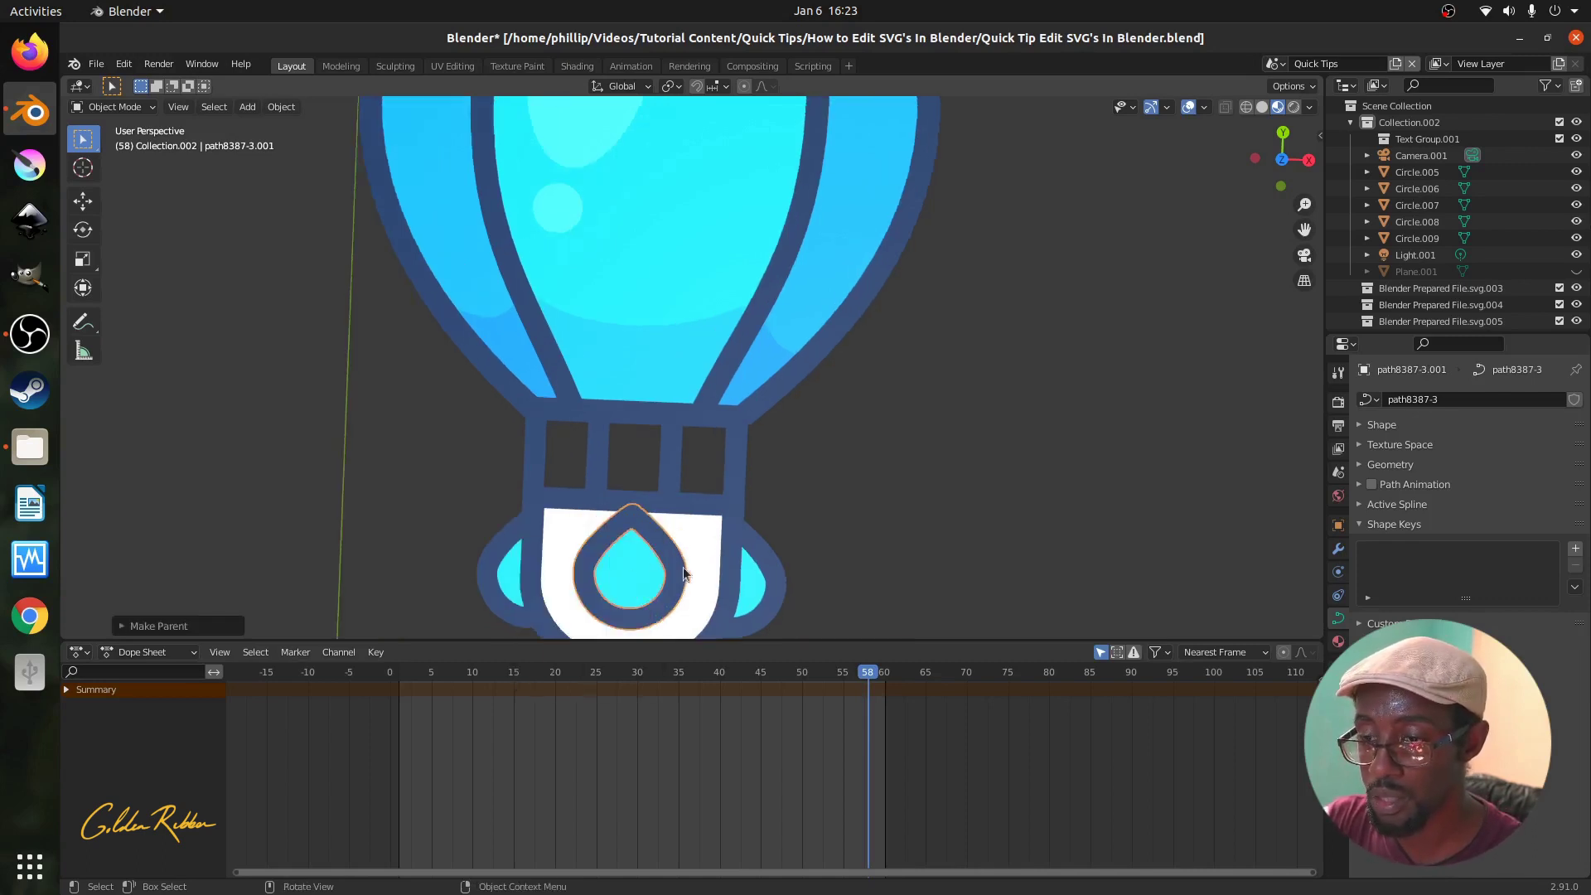
# Parent the fill of the basket's right teardrop to its dark outline using Object (Keep Transform).
pyautogui.click(777, 596)
pyautogui.click(775, 598)
pyautogui.keyDown('shift'); pyautogui.click(773, 599); pyautogui.keyUp('shift')
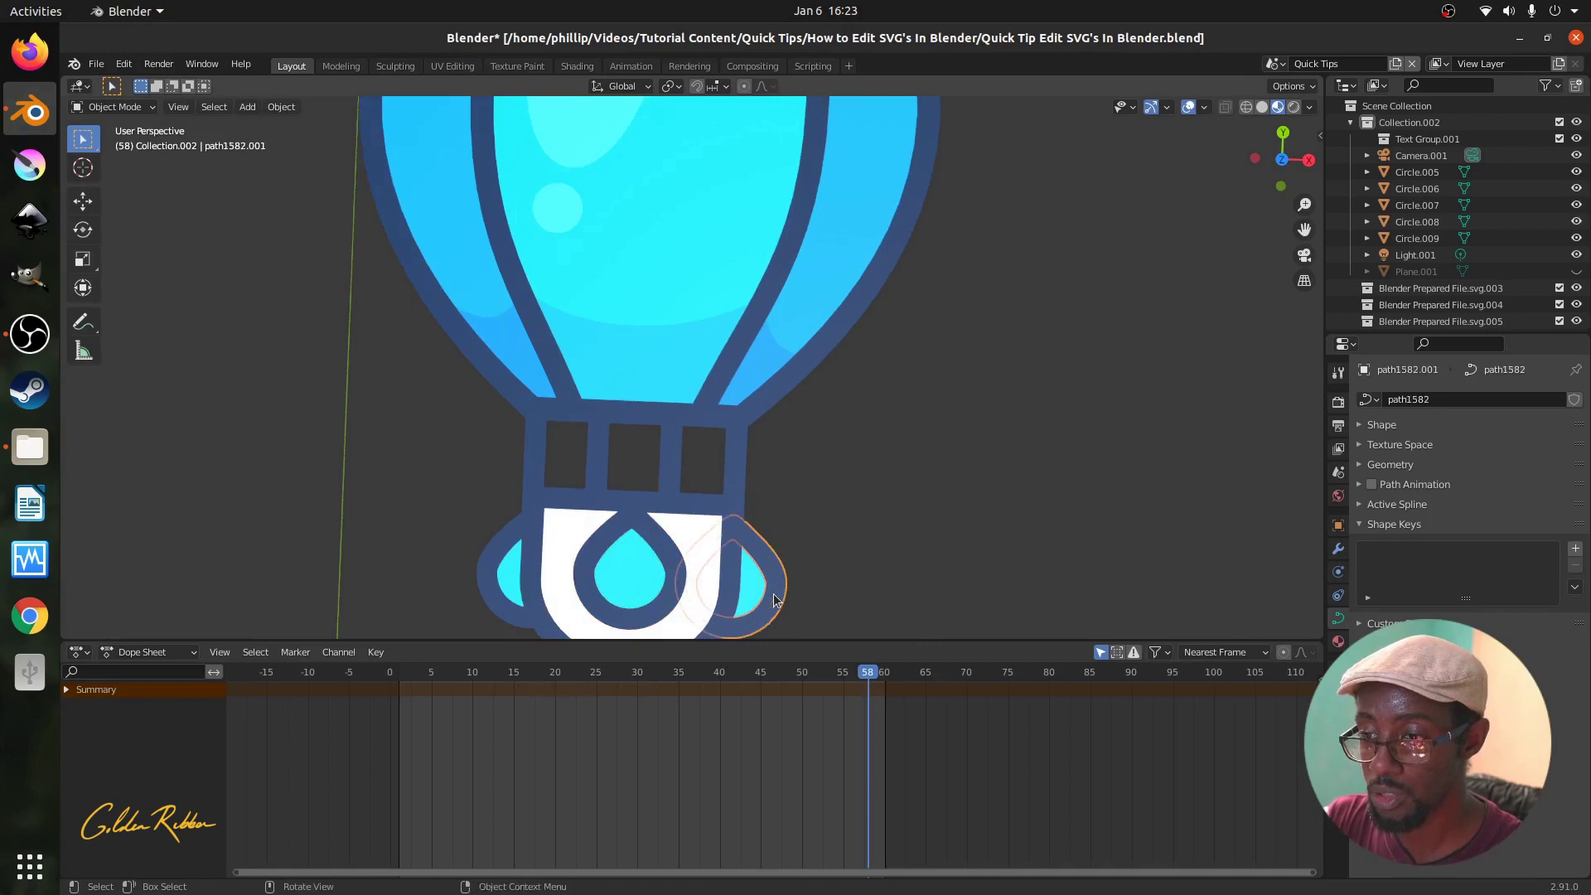
pyautogui.hotkey('ctrl', 'p')
pyautogui.click(775, 597)
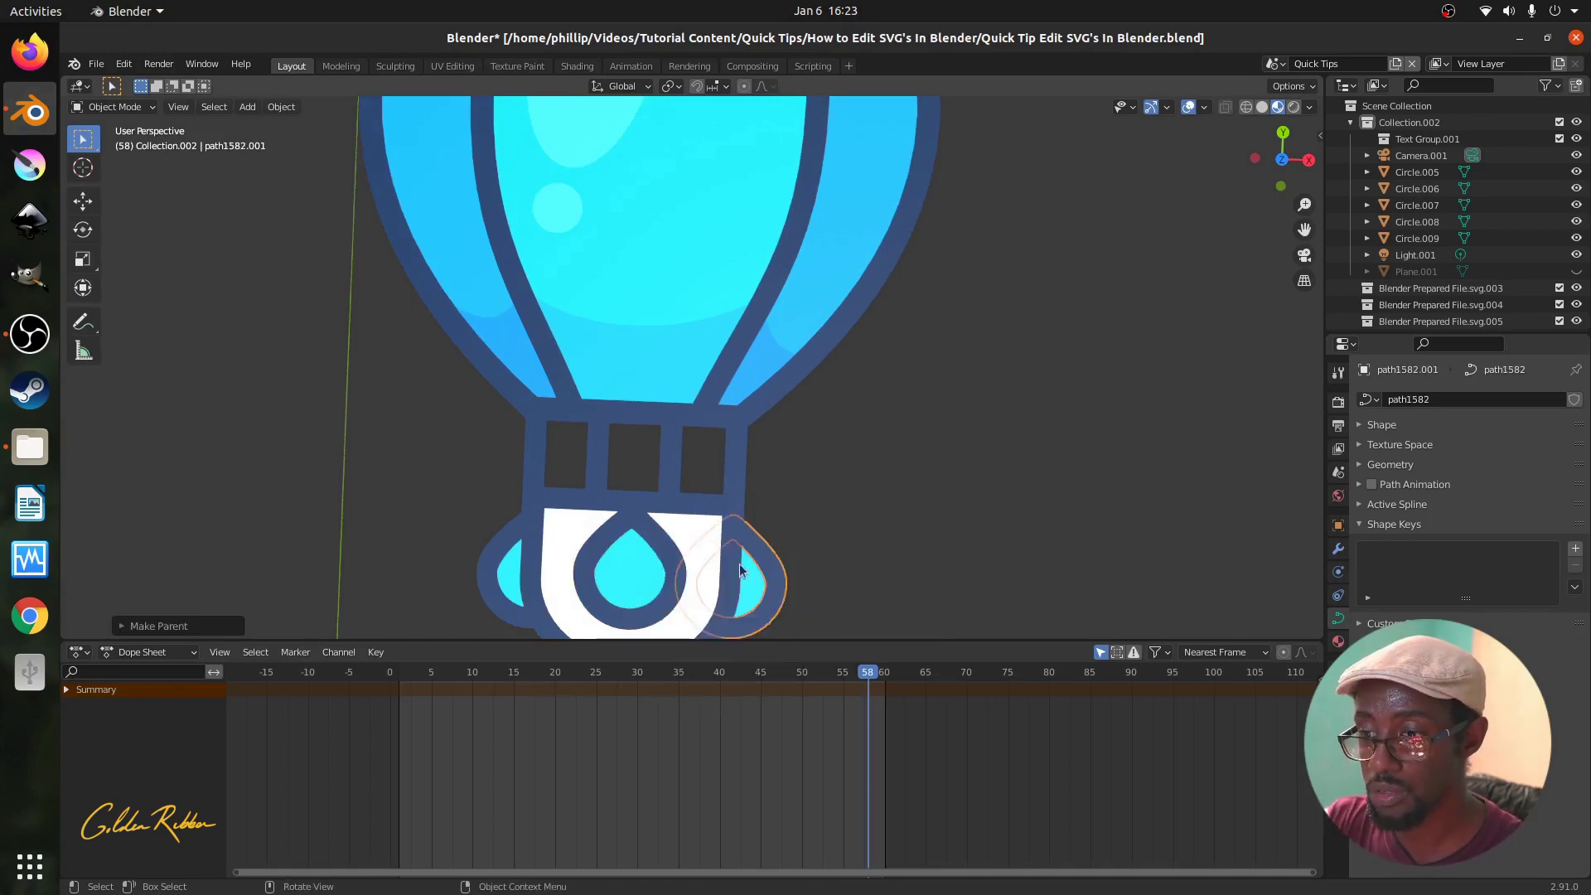
# Test-move the right, left and central teardrops to check that each fill follows its outline, cancelling every move.
pyautogui.scroll(-3, 729, 548)
pyautogui.scroll(2, 730, 549)
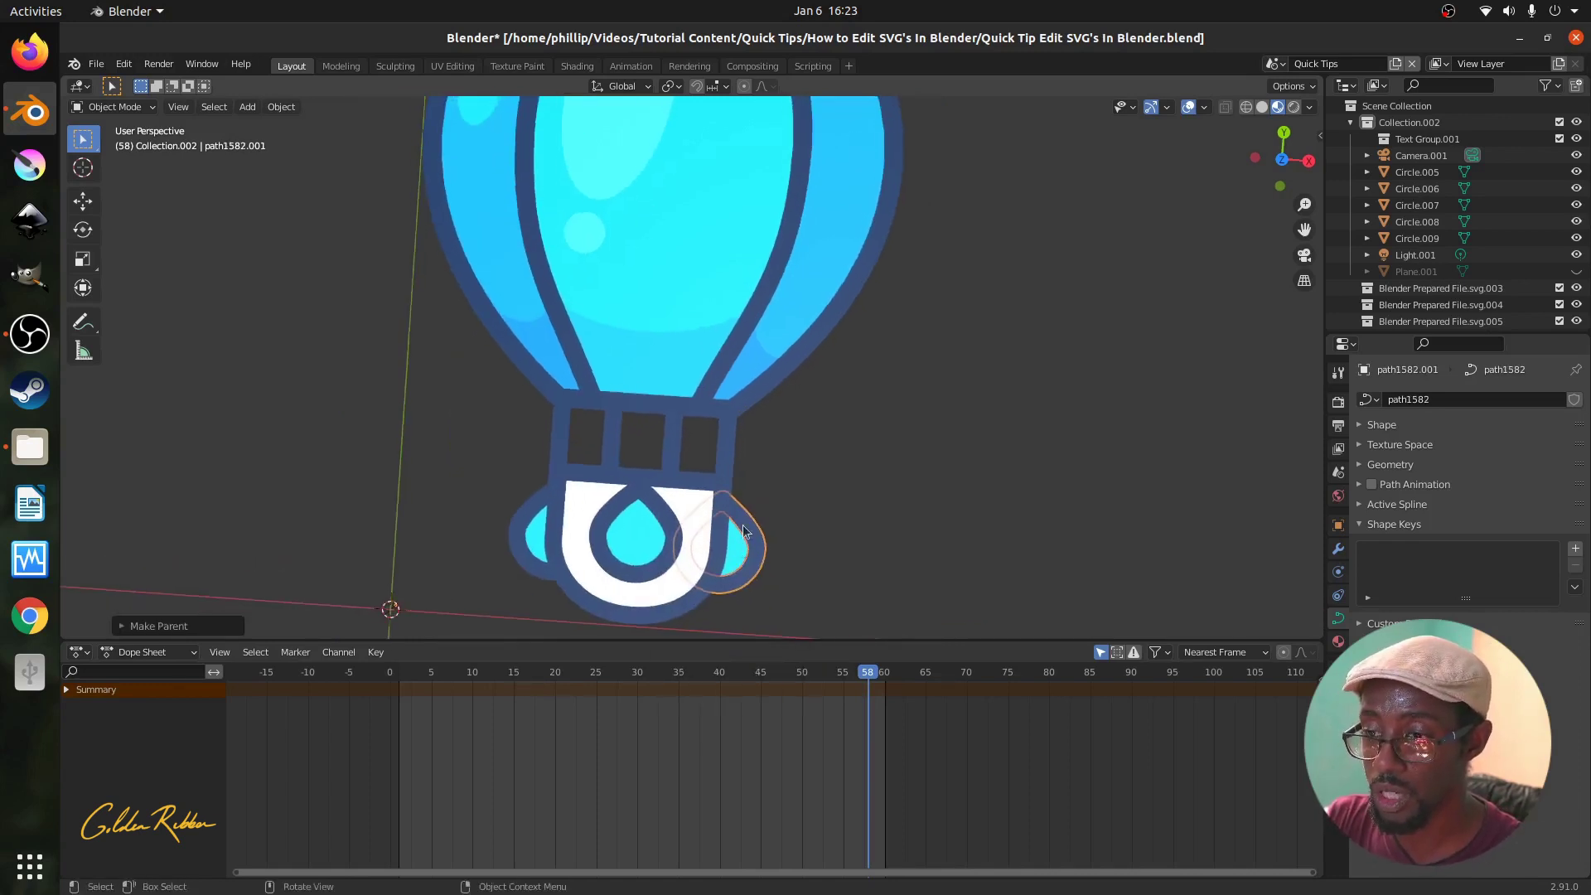
pyautogui.press('g')
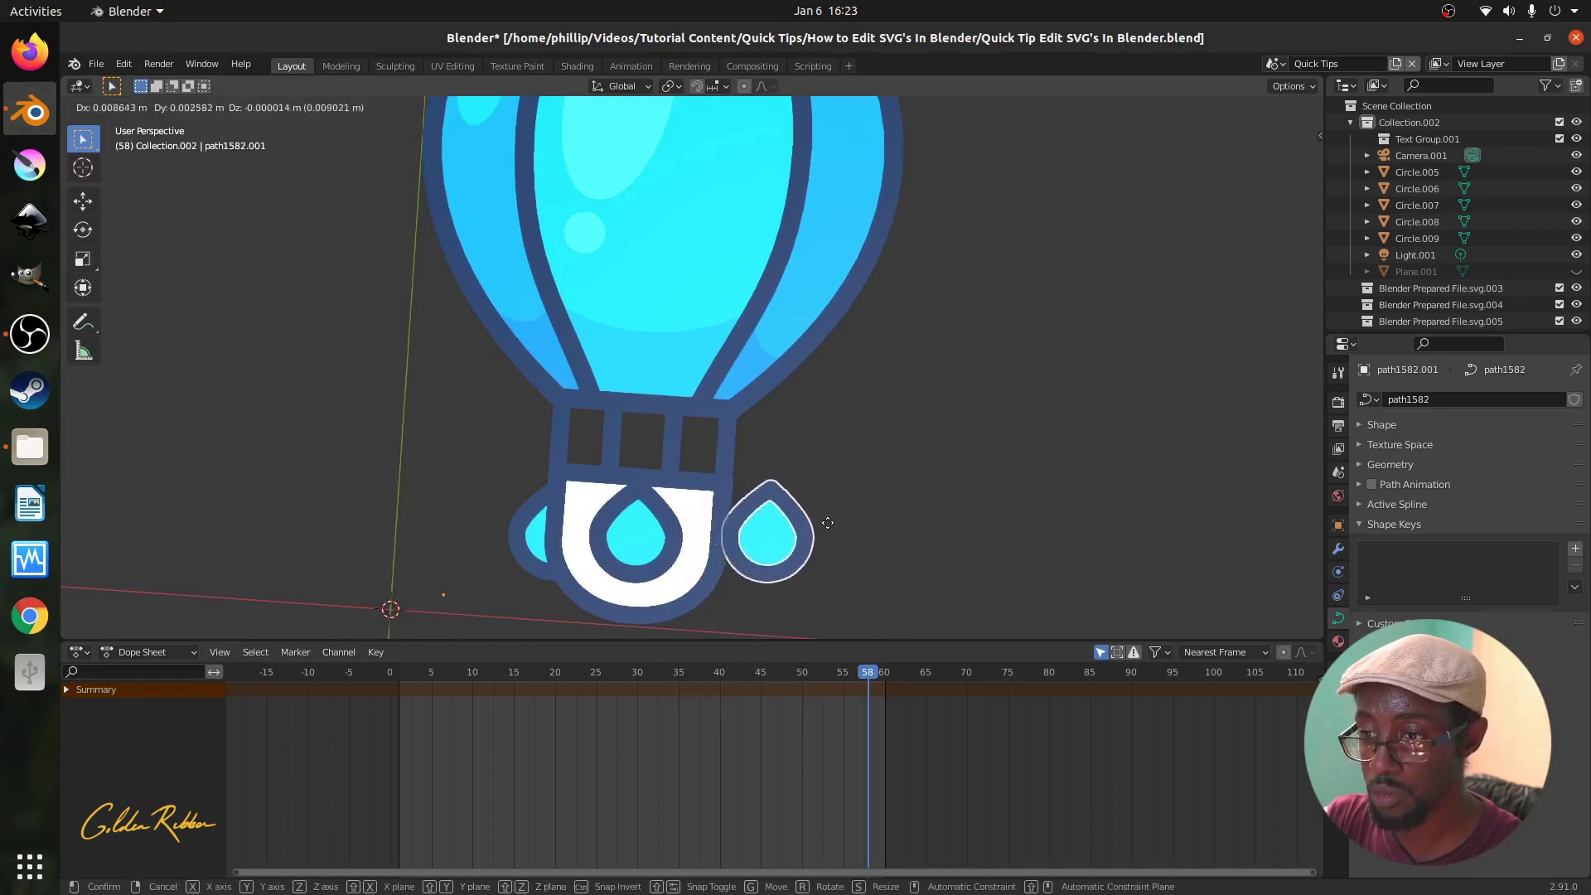
pyautogui.click(746, 498)
pyautogui.click(530, 531)
pyautogui.press('g')
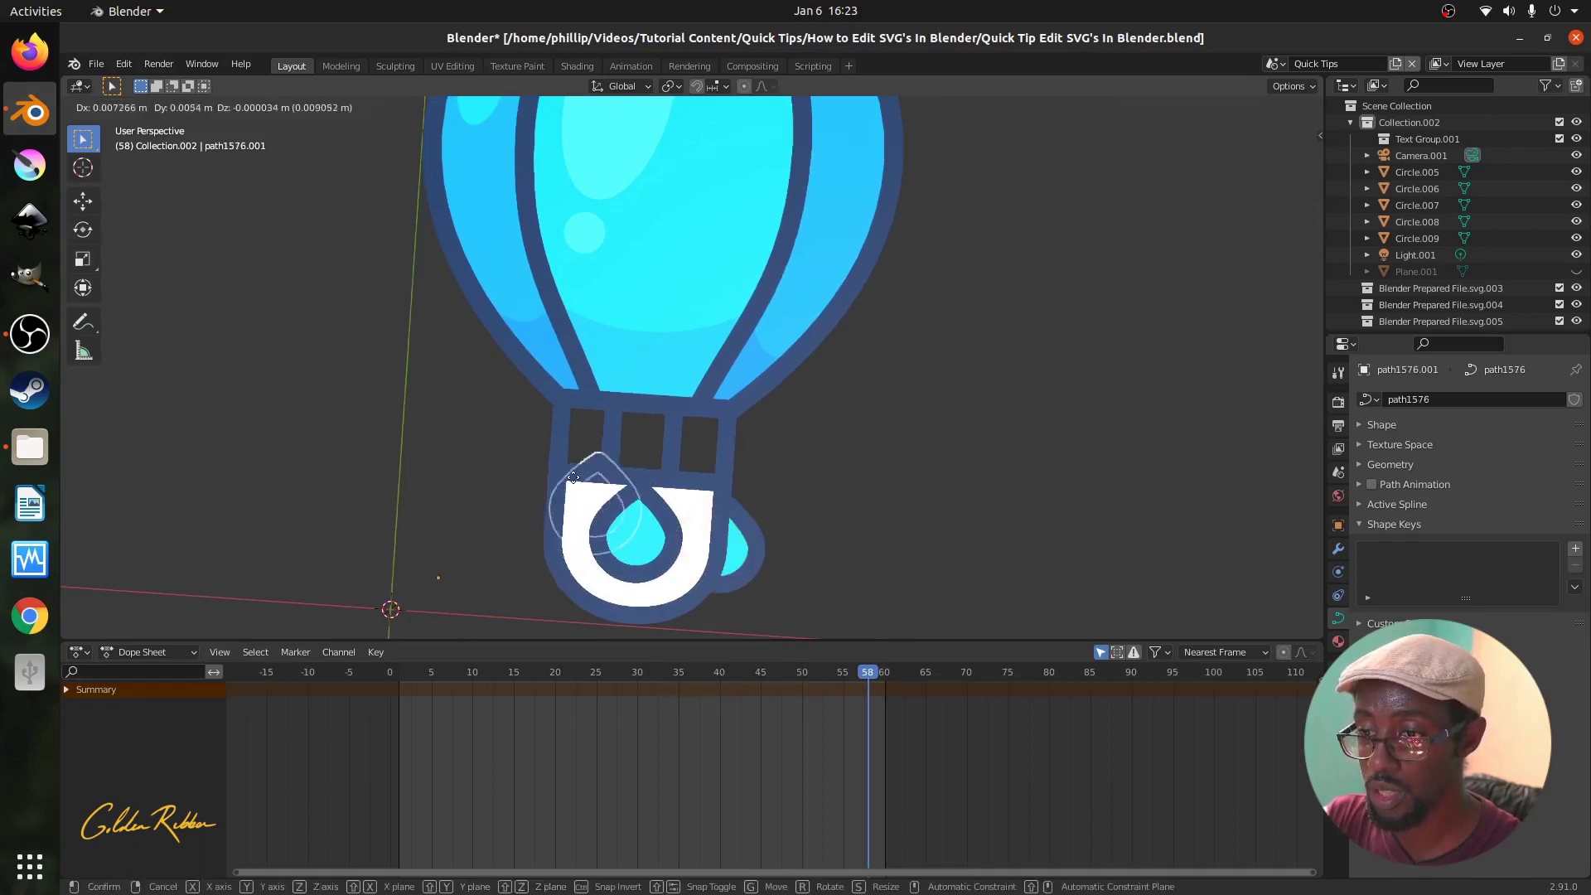
pyautogui.click(619, 493)
pyautogui.click(620, 495)
pyautogui.press('g')
pyautogui.click(623, 497)
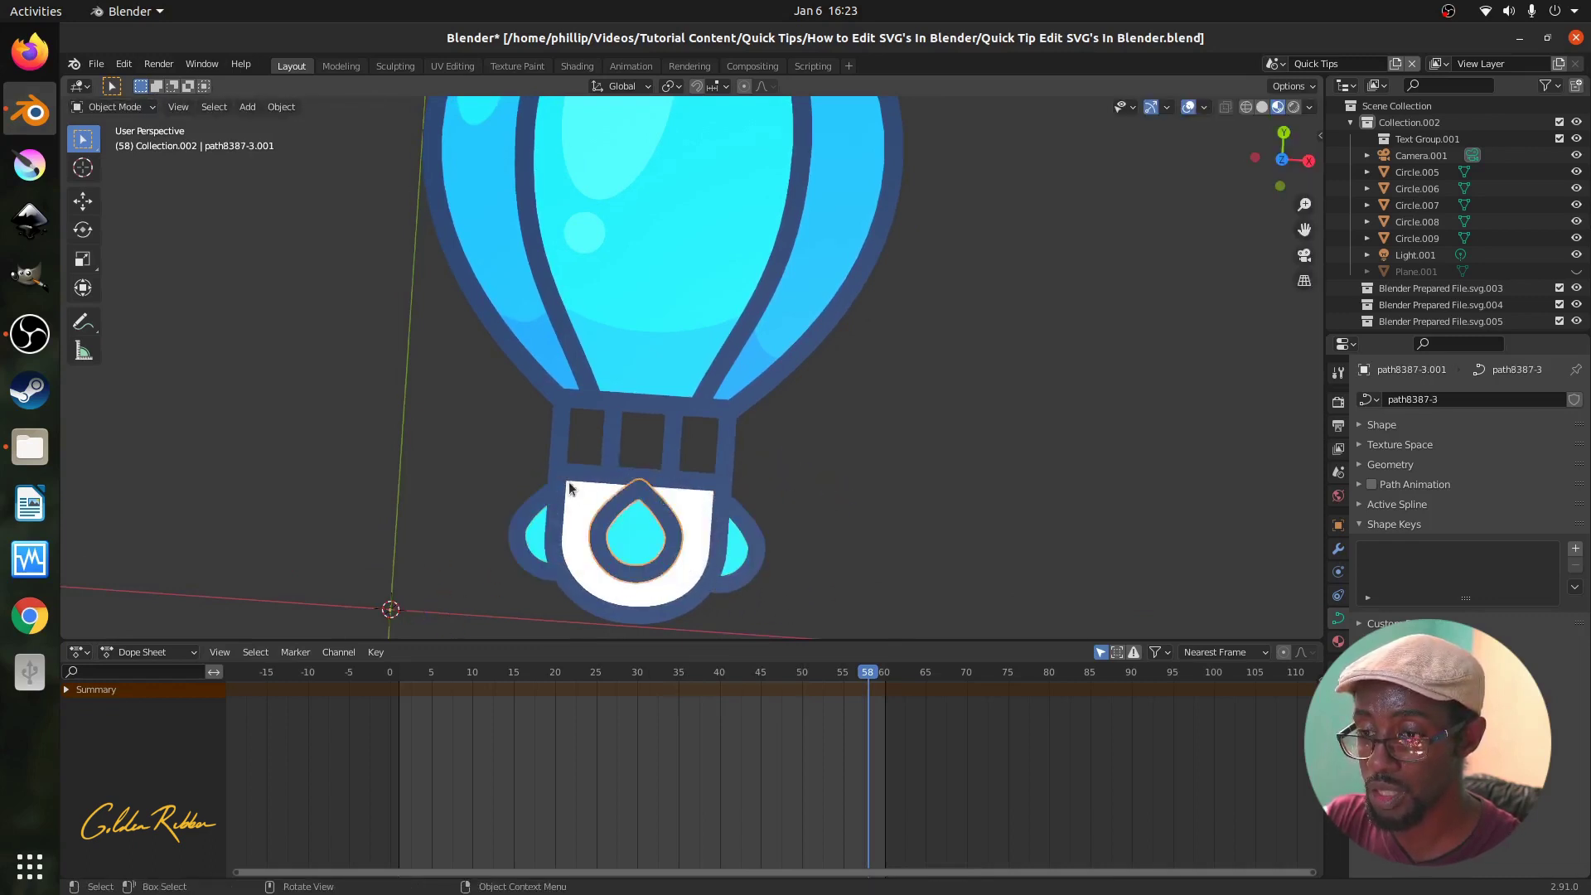
# Parent the basket's dark outline to its white body using Object (Keep Transform).
pyautogui.click(583, 504)
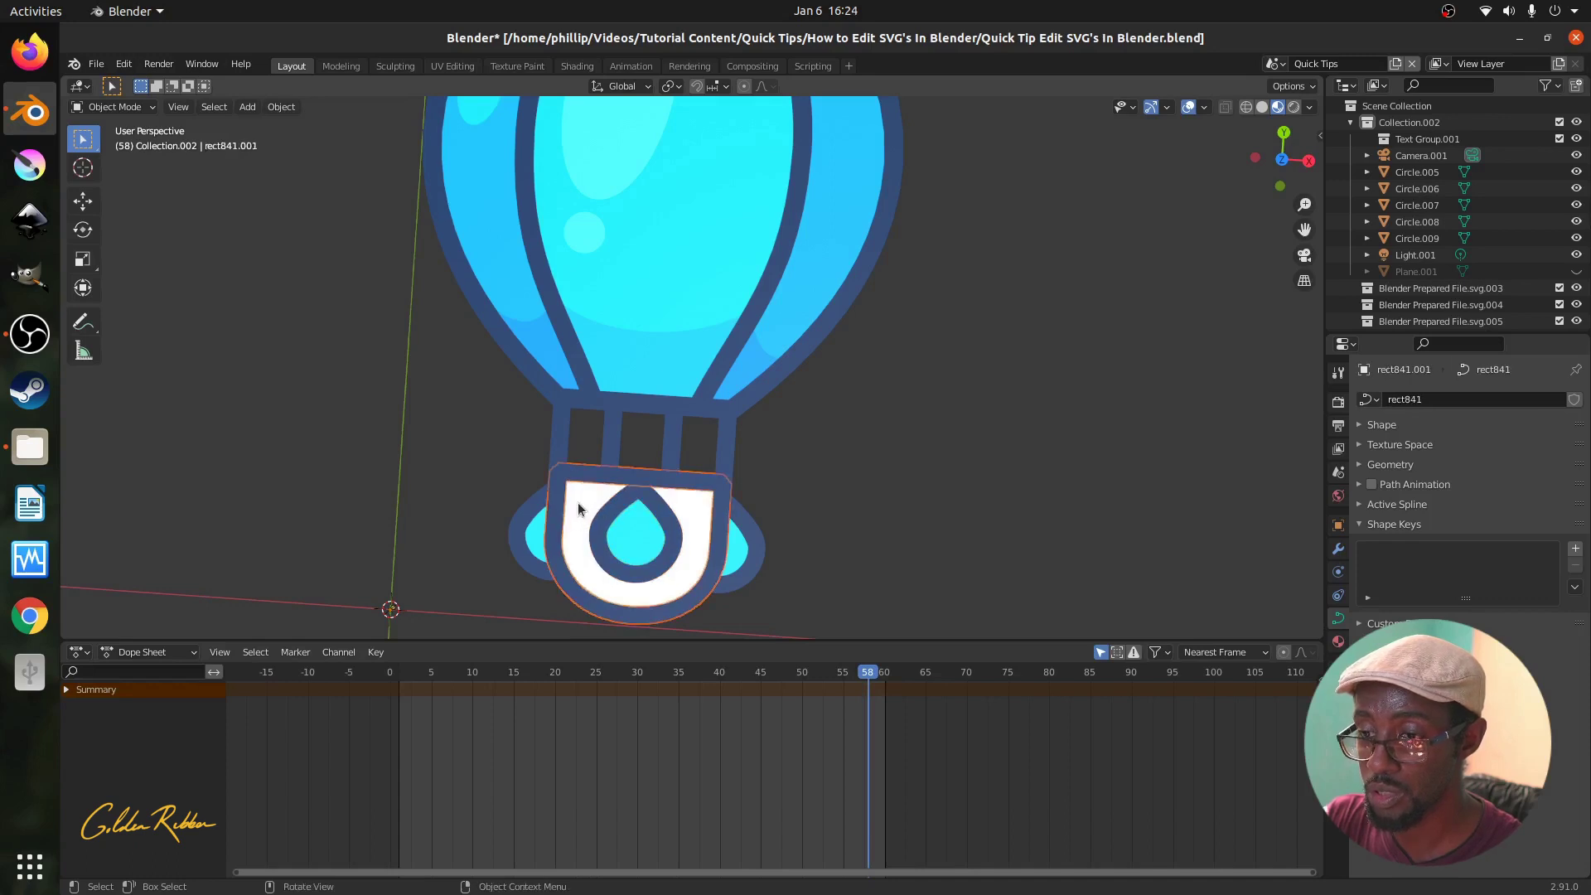
pyautogui.click(578, 509)
pyautogui.keyDown('shift'); pyautogui.click(578, 510); pyautogui.keyUp('shift')
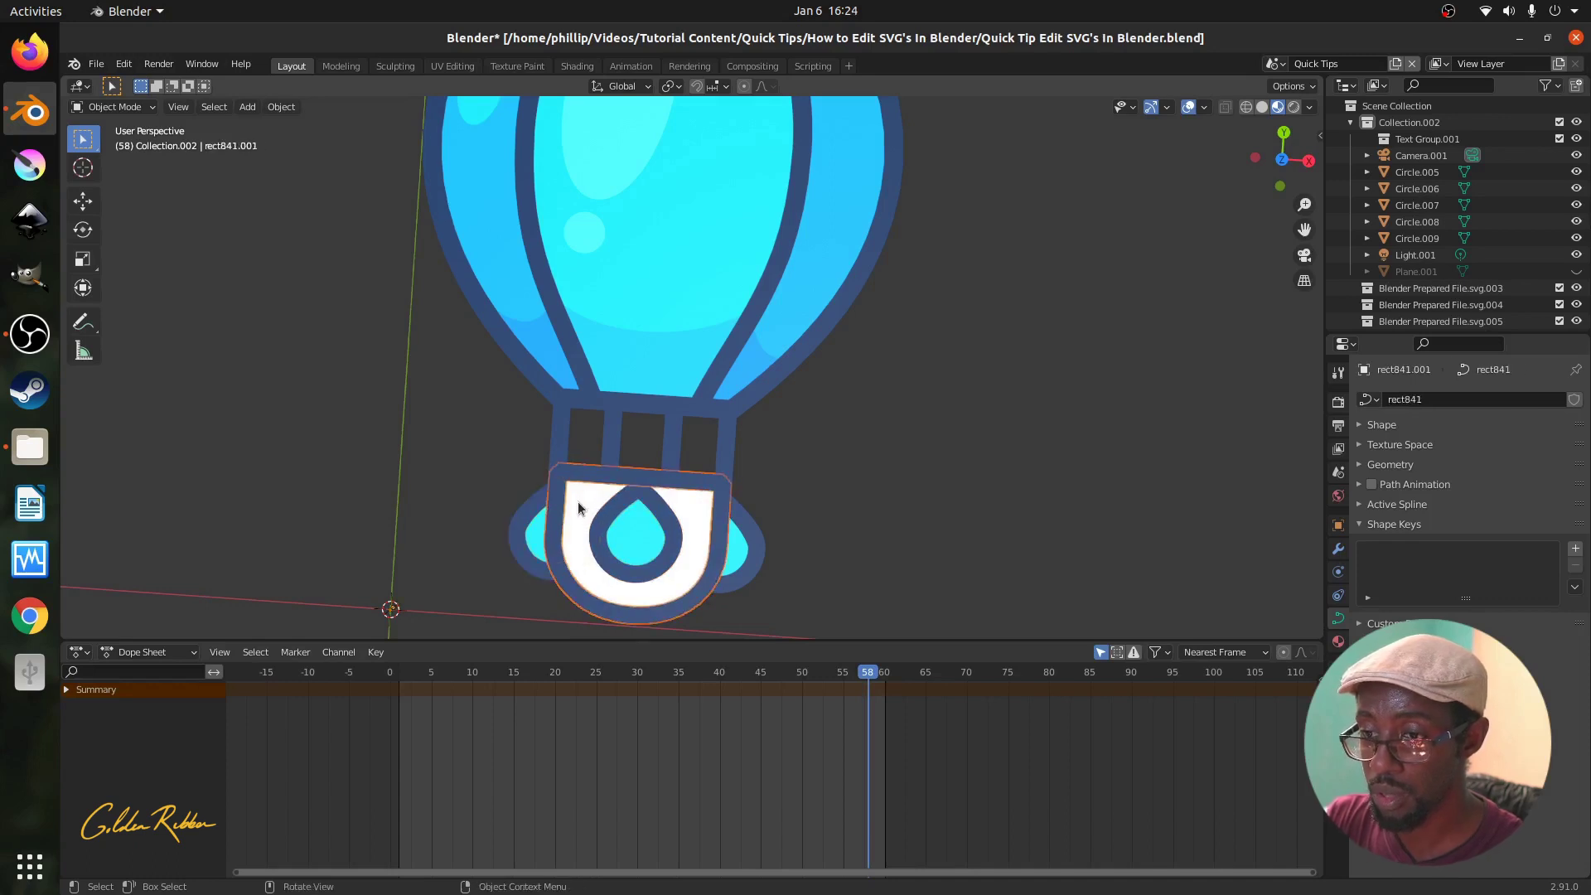
pyautogui.hotkey('ctrl', 'p')
pyautogui.click(578, 503)
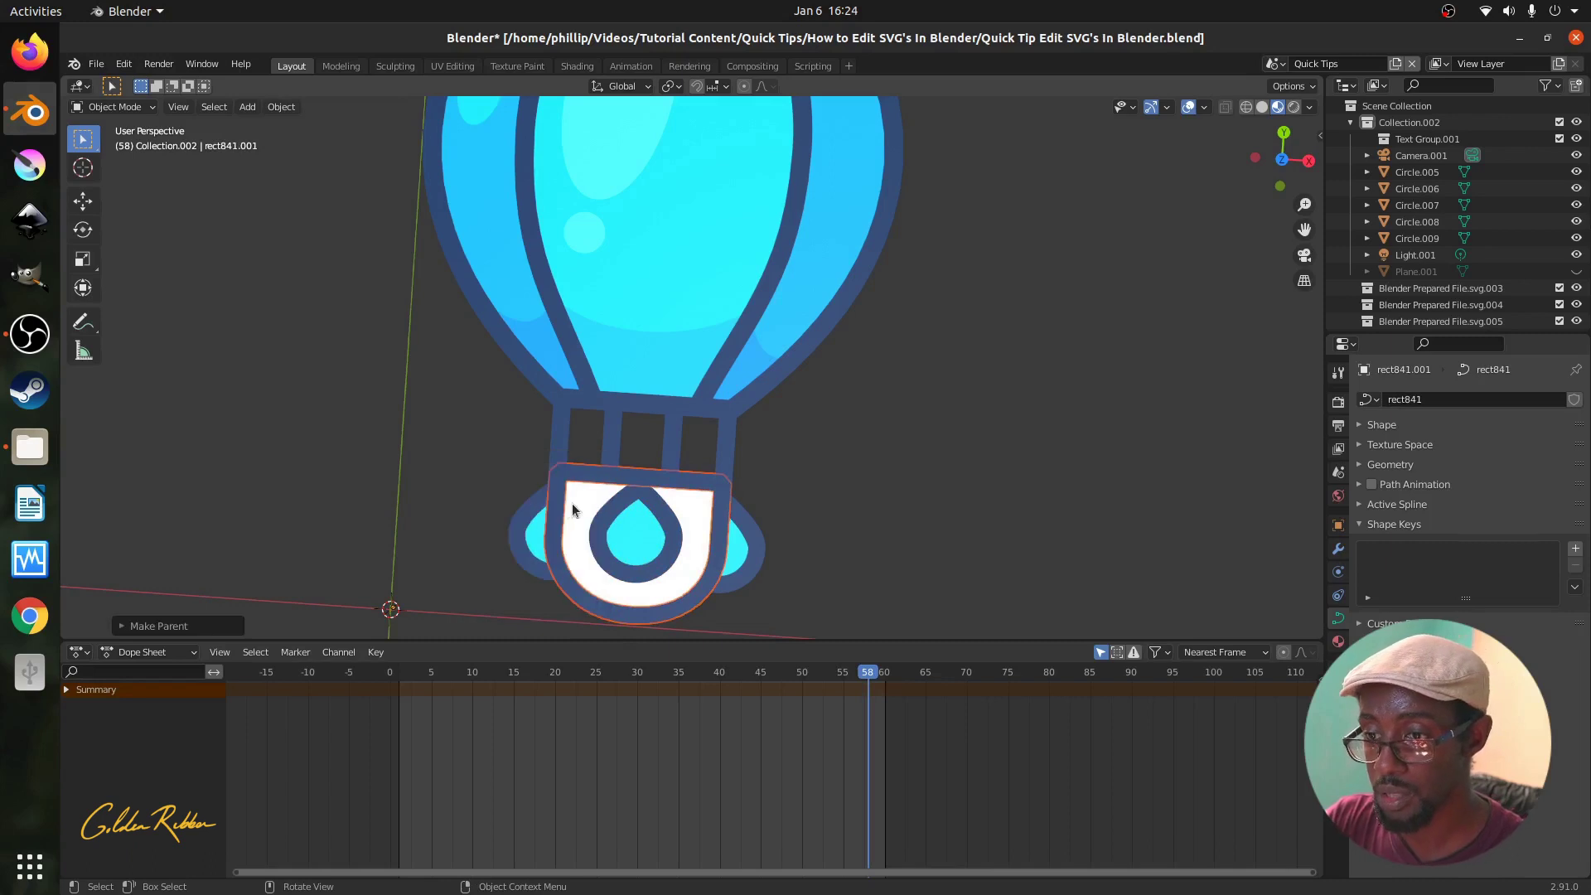
# Parent the left, central and right teardrop outlines to the basket's white body using Object (Keep Transform).
pyautogui.click(540, 501)
pyautogui.keyDown('shift'); pyautogui.click(634, 499); pyautogui.keyUp('shift')
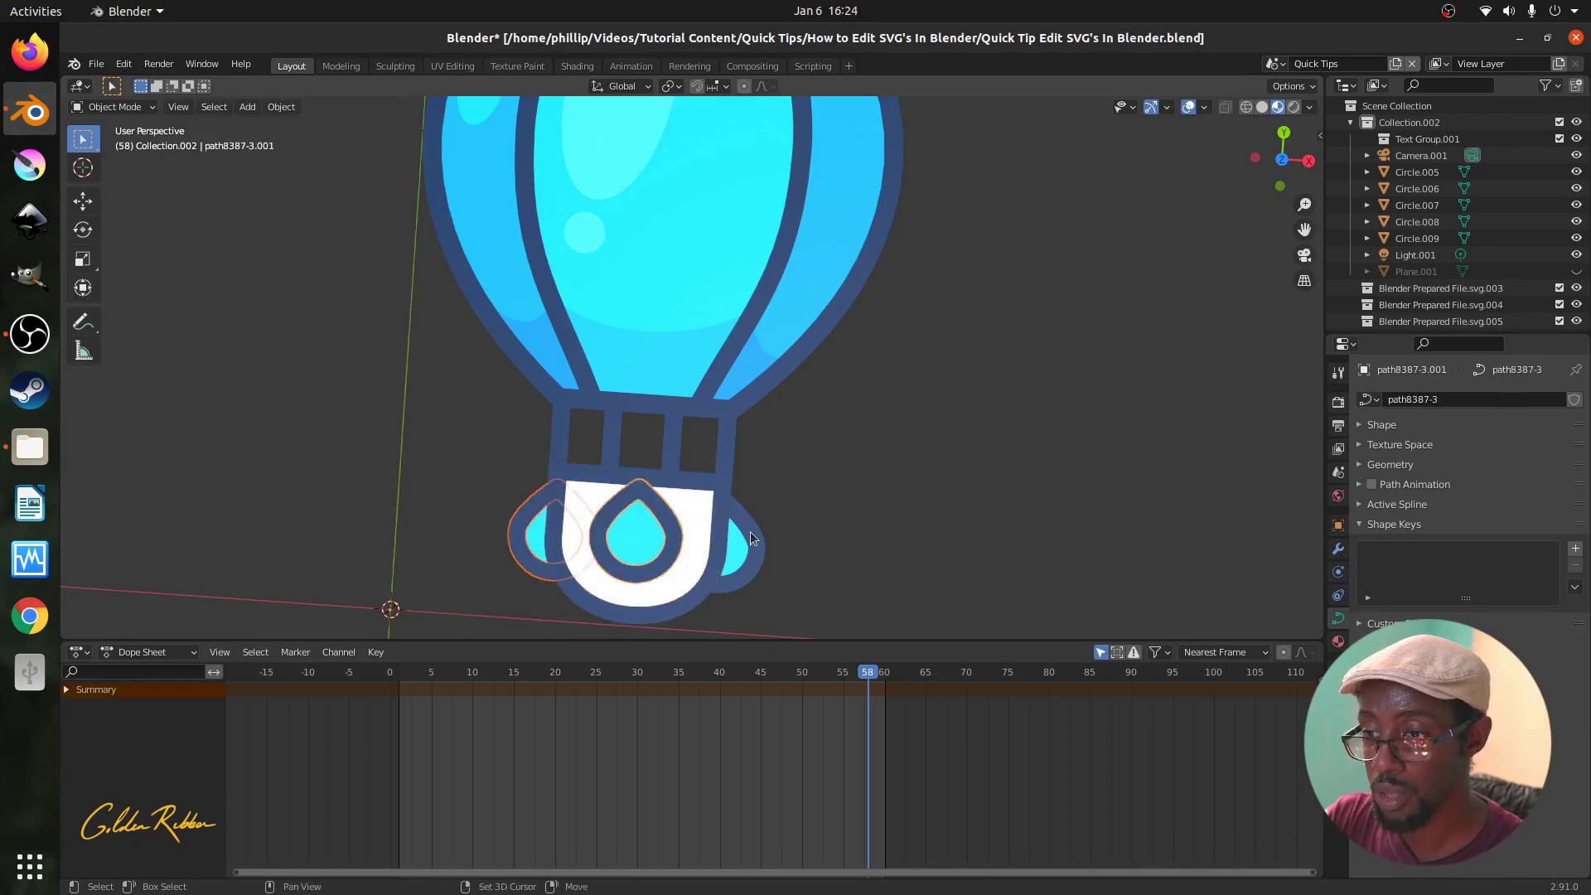
pyautogui.keyDown('shift'); pyautogui.click(749, 530); pyautogui.keyUp('shift')
pyautogui.keyDown('shift'); pyautogui.click(688, 502); pyautogui.keyUp('shift')
pyautogui.hotkey('ctrl', 'p')
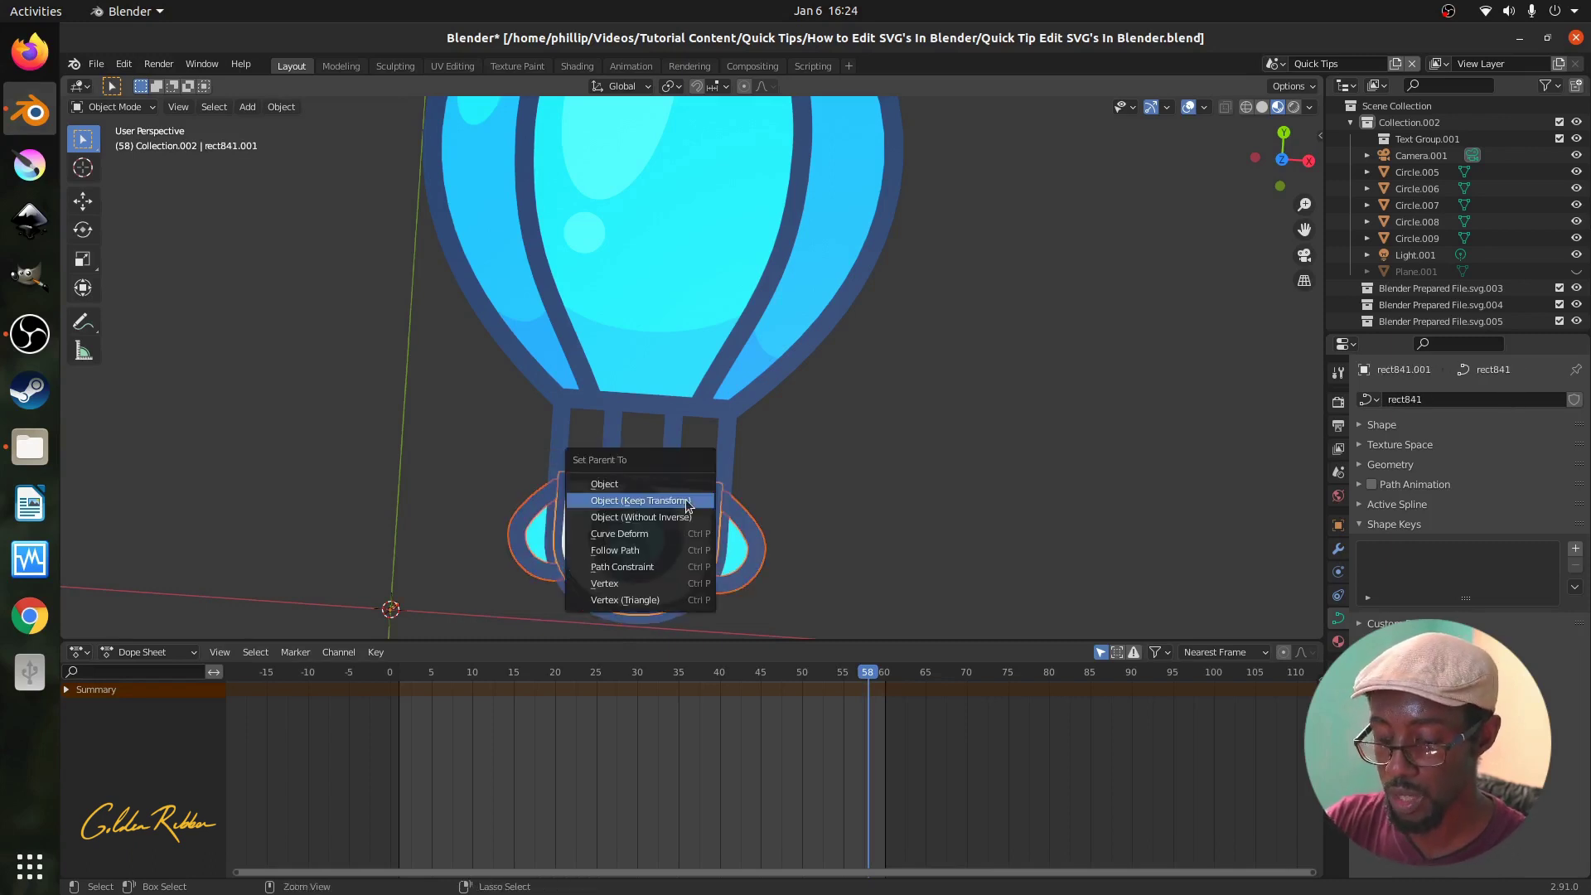
pyautogui.click(687, 501)
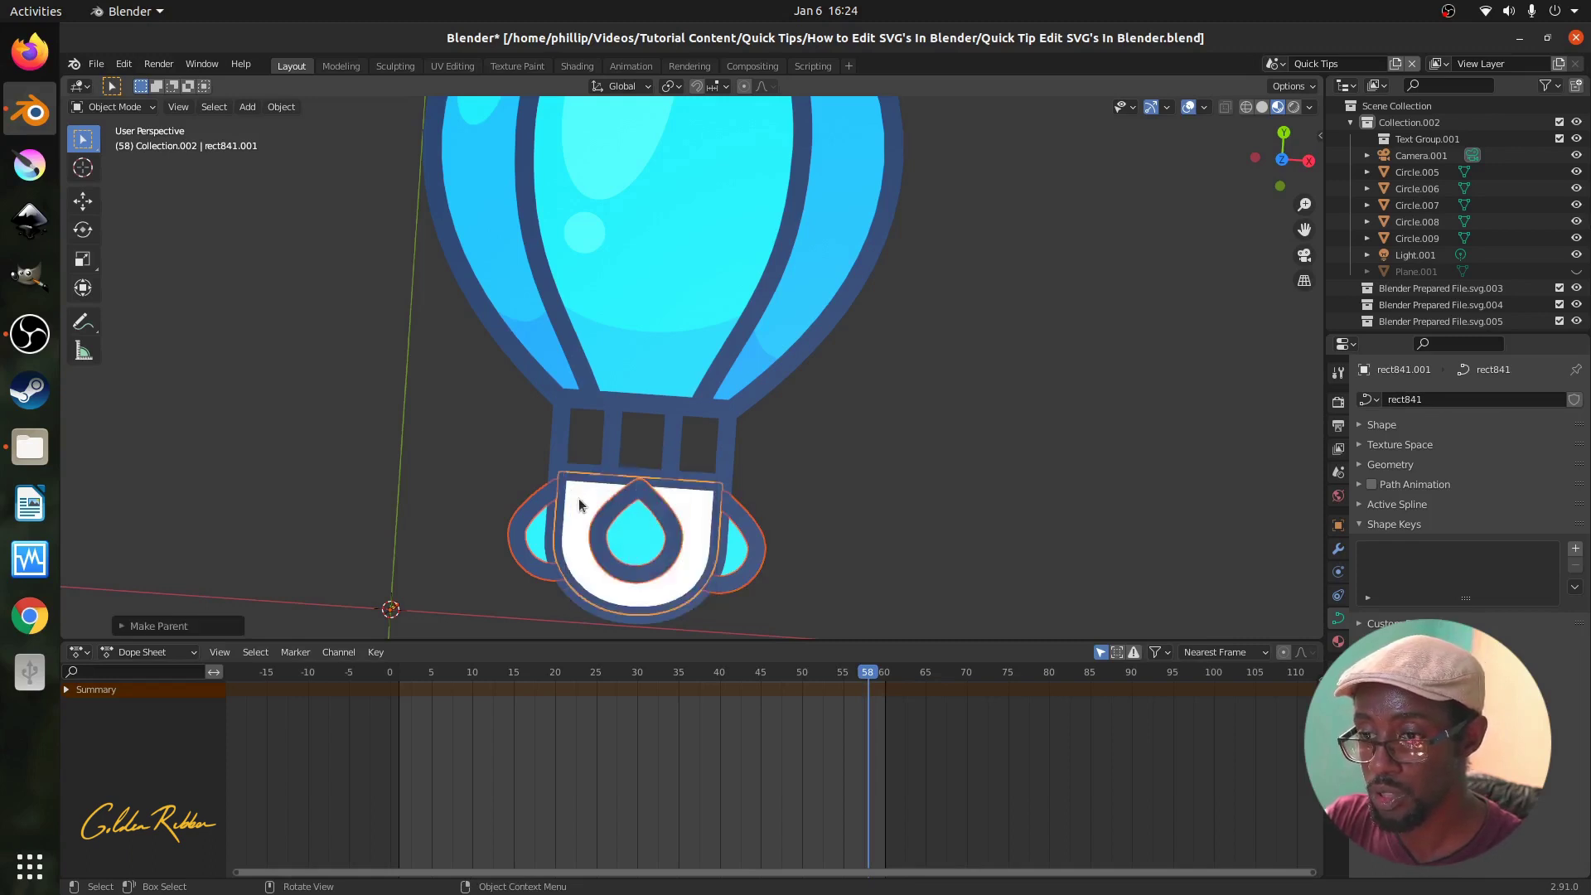
# Test-move the basket's white body to check that its outline and teardrops follow, and cancel the move.
pyautogui.click(579, 506)
pyautogui.click(580, 496)
pyautogui.press('g')
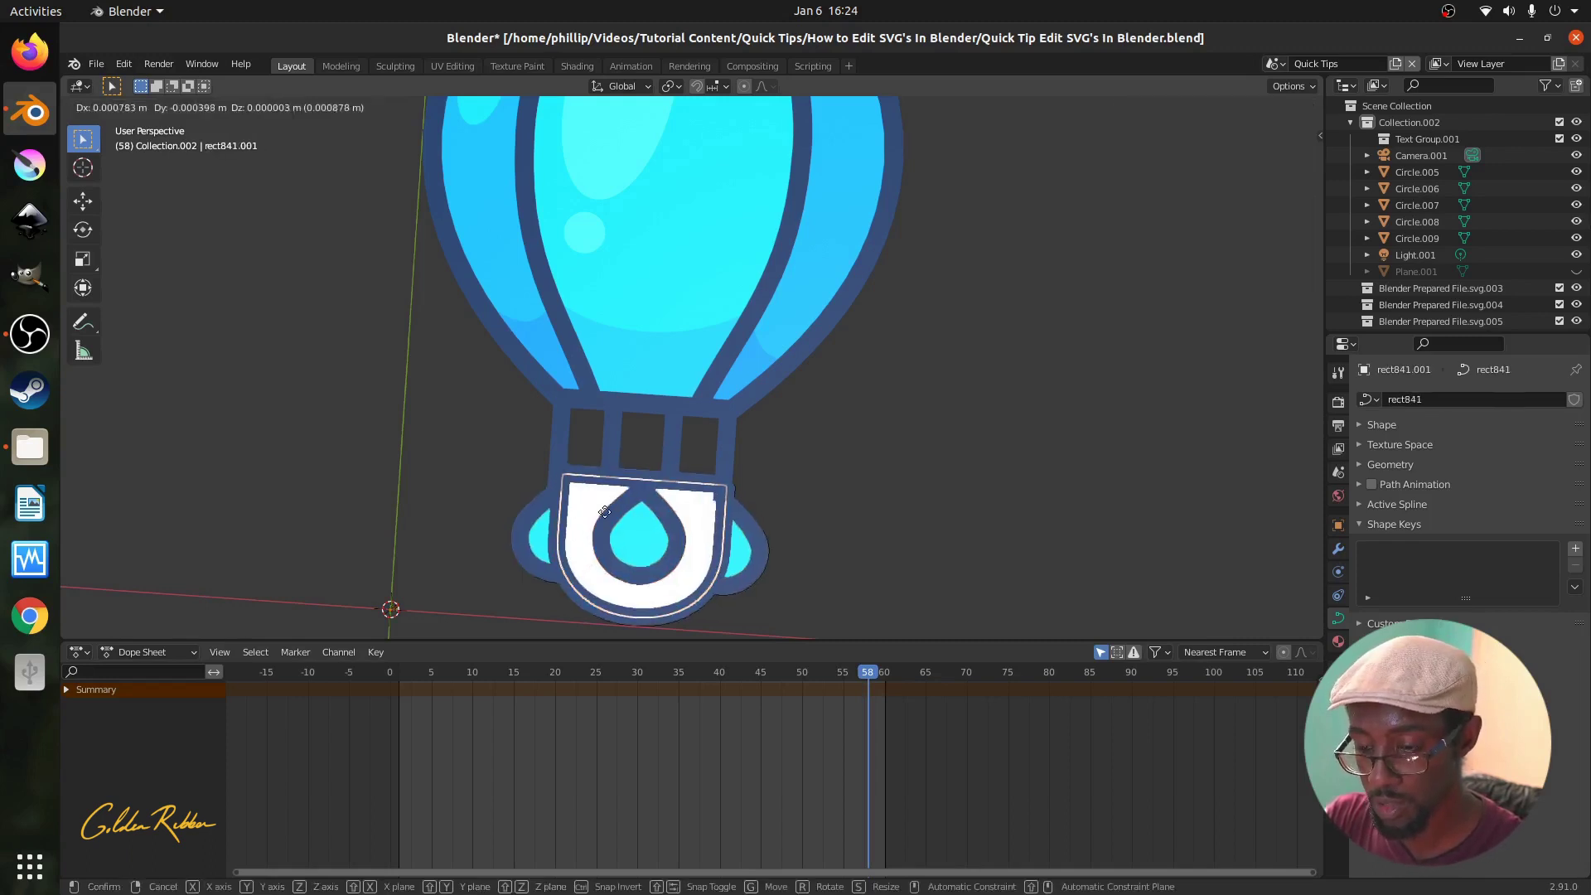
pyautogui.click(581, 479)
pyautogui.moveTo(590, 469); pyautogui.dragTo(678, 459, button='middle')
pyautogui.scroll(2, 679, 459)
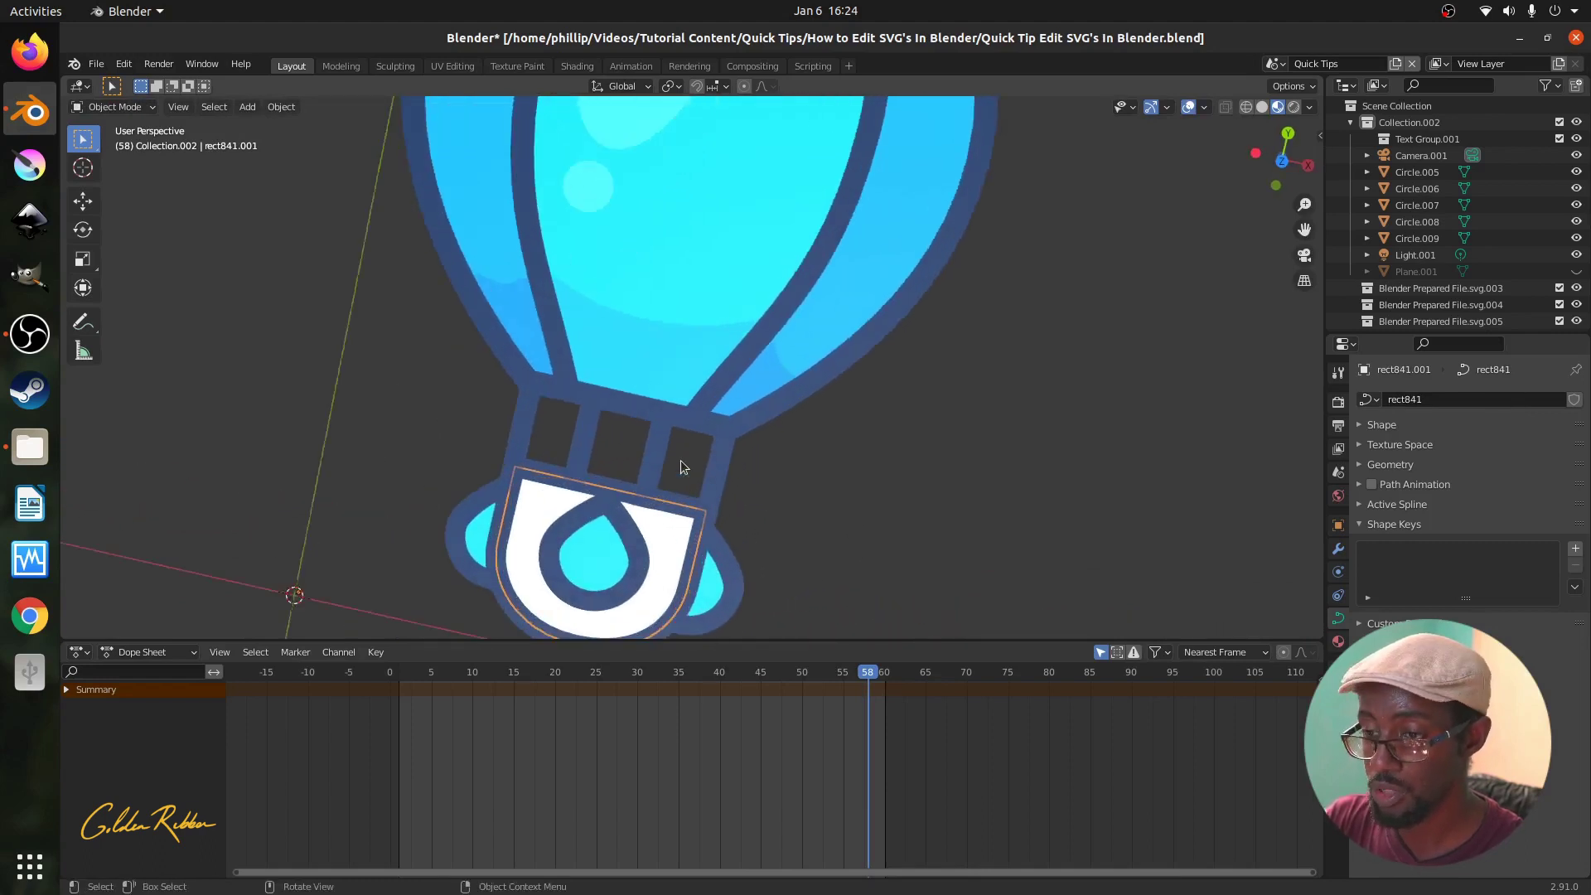
pyautogui.scroll(-6, 681, 467)
pyautogui.moveTo(706, 469); pyautogui.dragTo(679, 431, button='middle')
pyautogui.scroll(1, 679, 432)
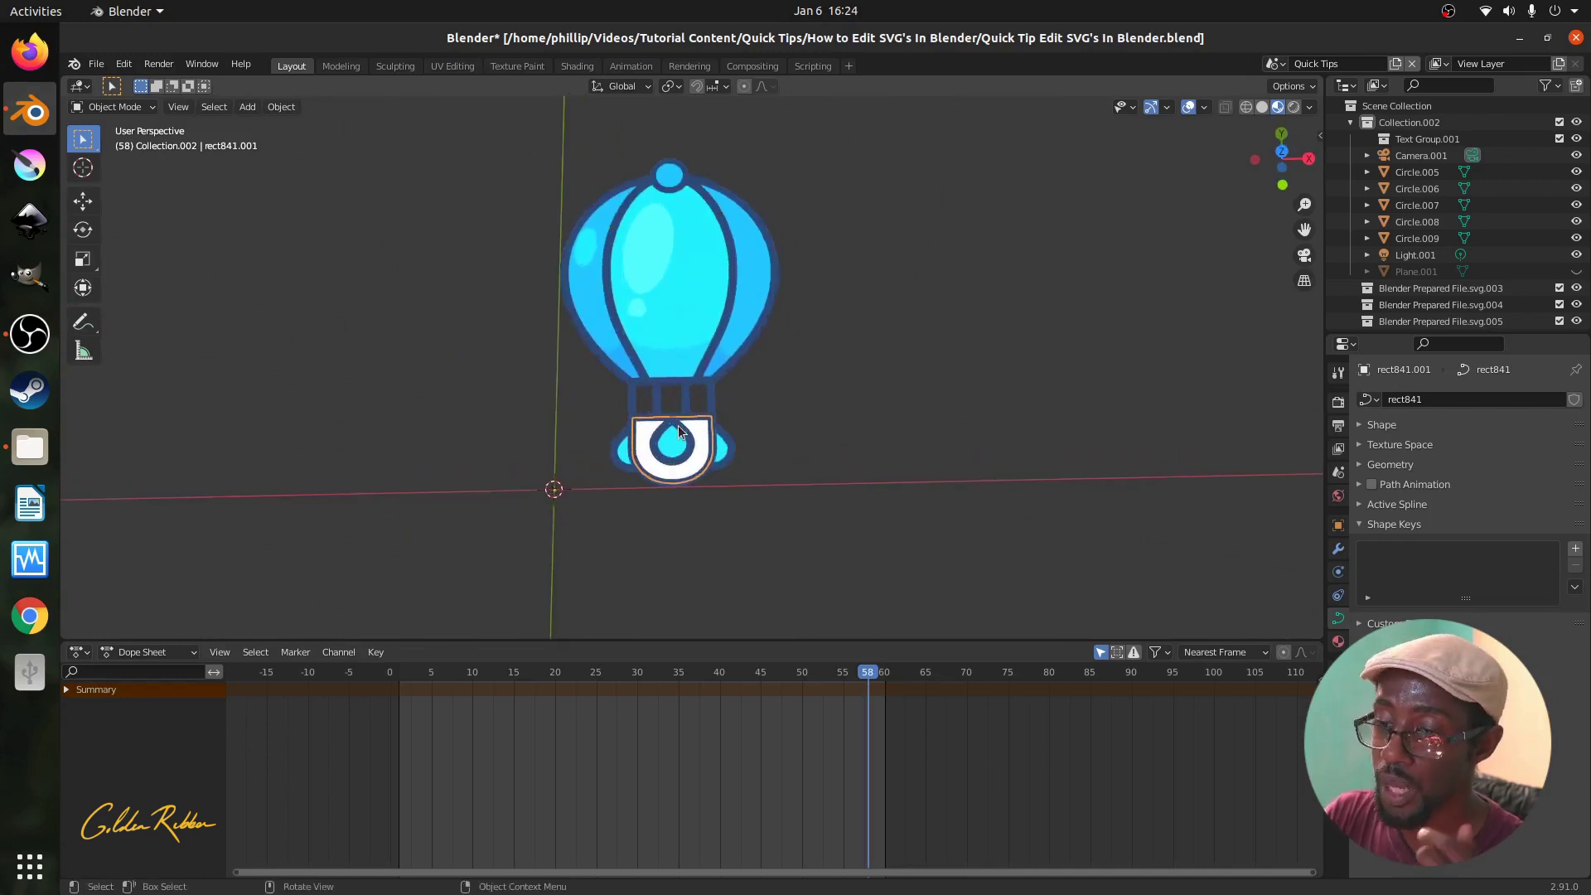
pyautogui.moveTo(697, 446); pyautogui.dragTo(694, 444, button='middle')
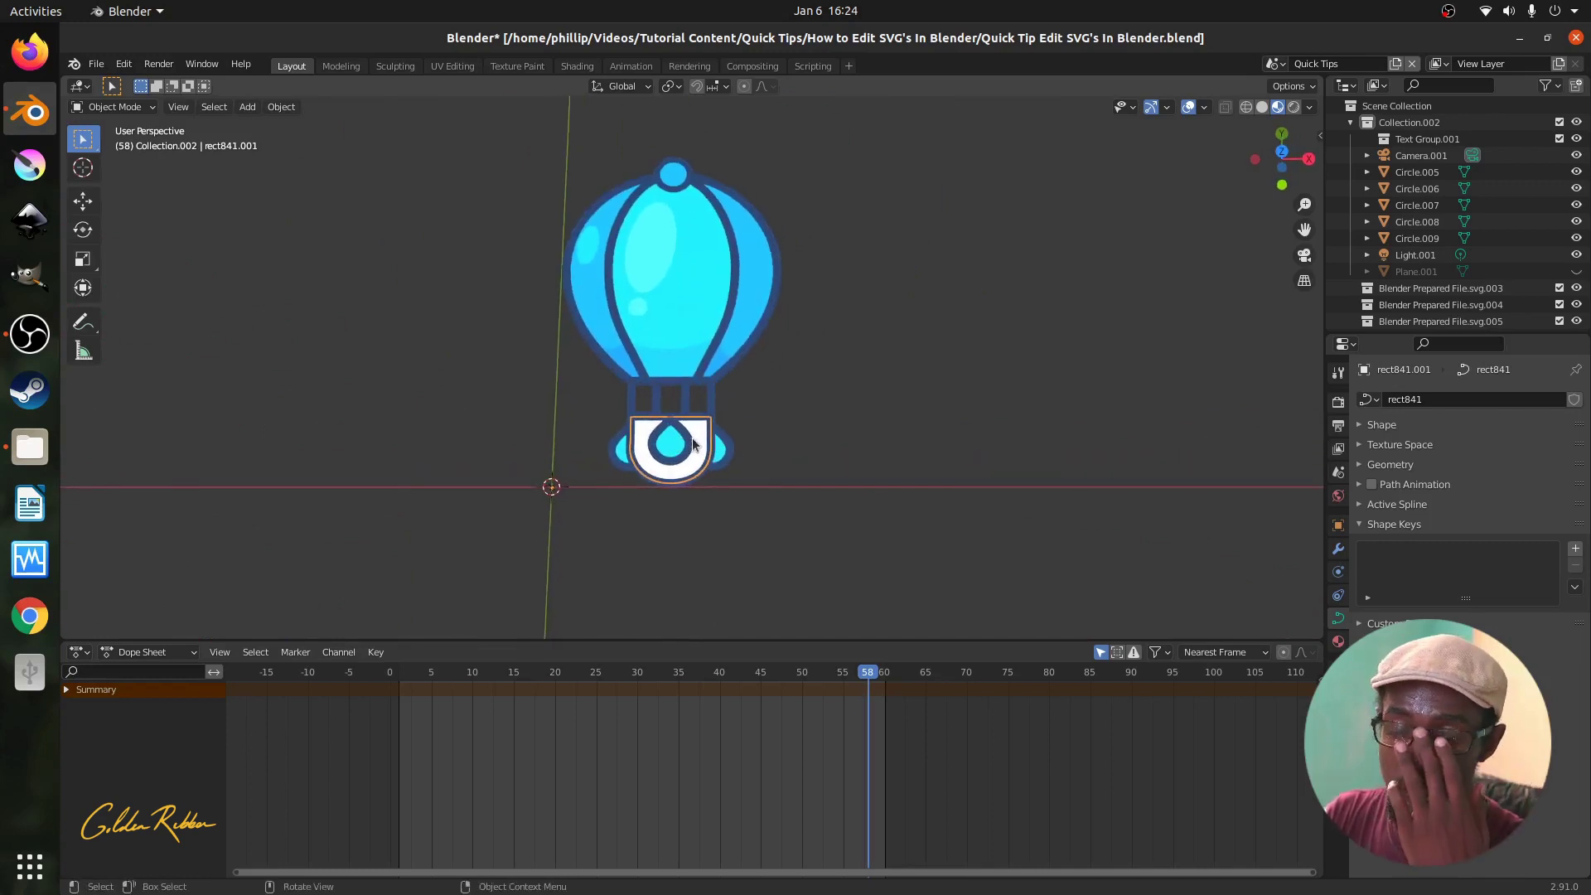
# Examine the Clear Parent options available for the basket's left teardrop without applying any of them.
pyautogui.click(625, 445)
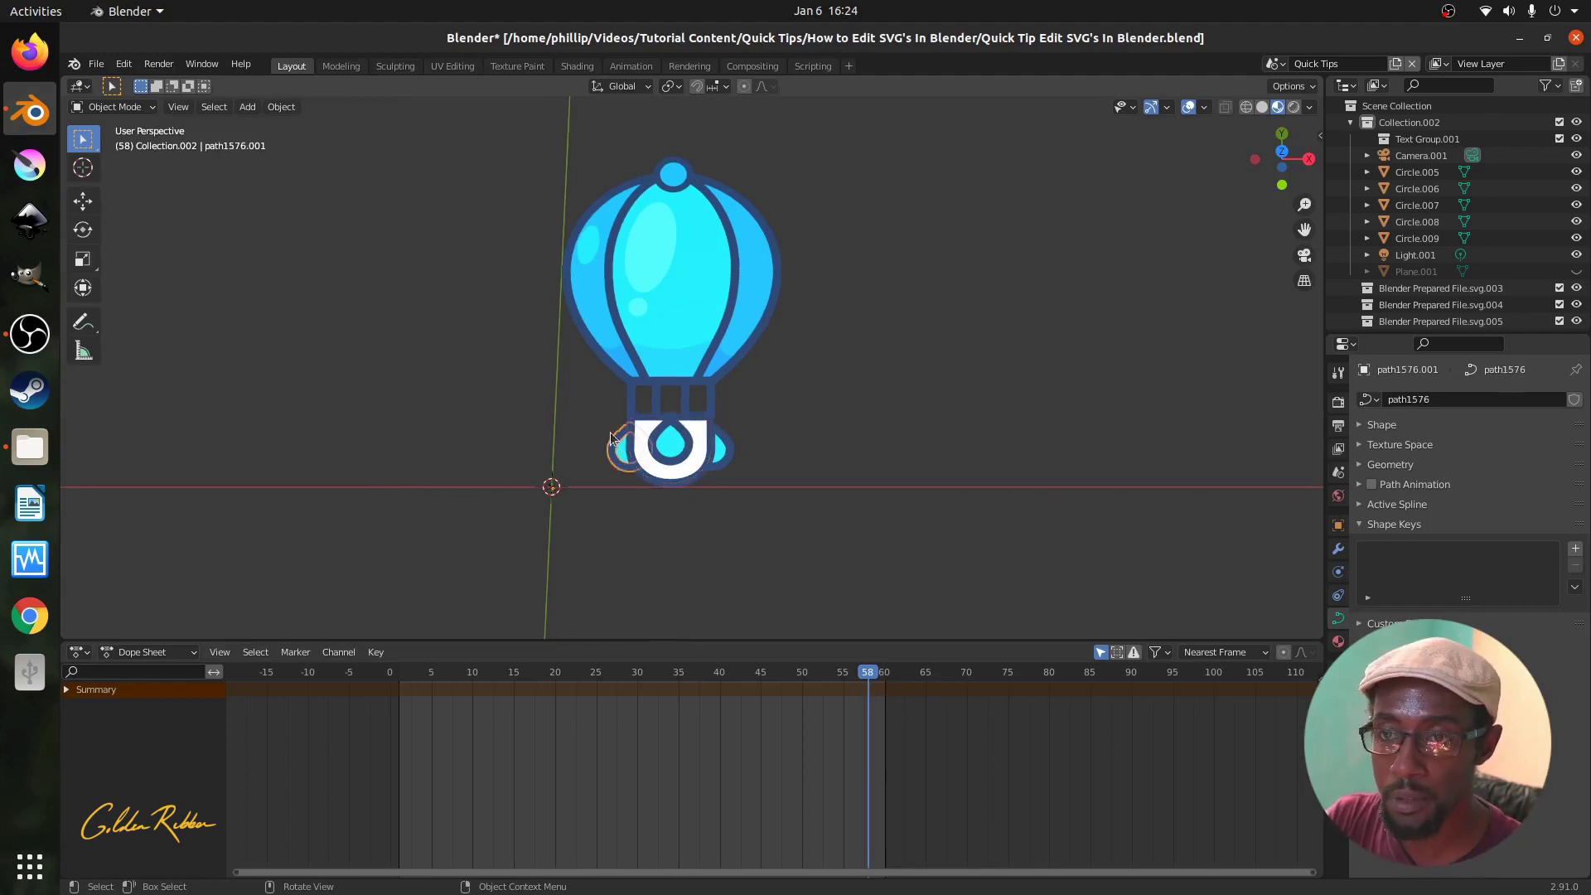
pyautogui.click(284, 108)
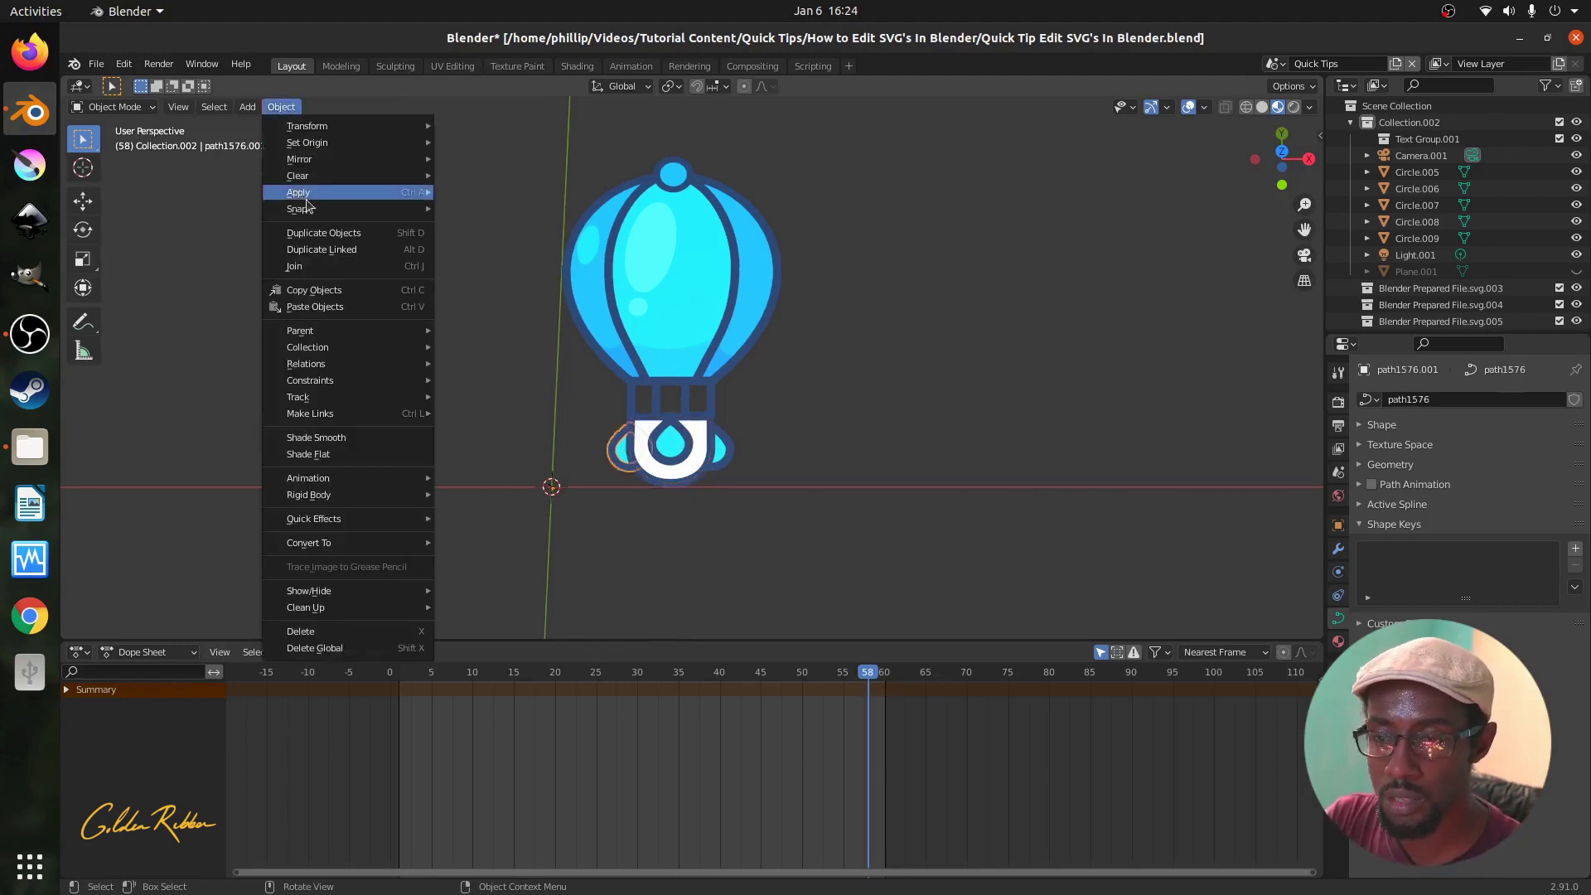
pyautogui.moveTo(328, 363)
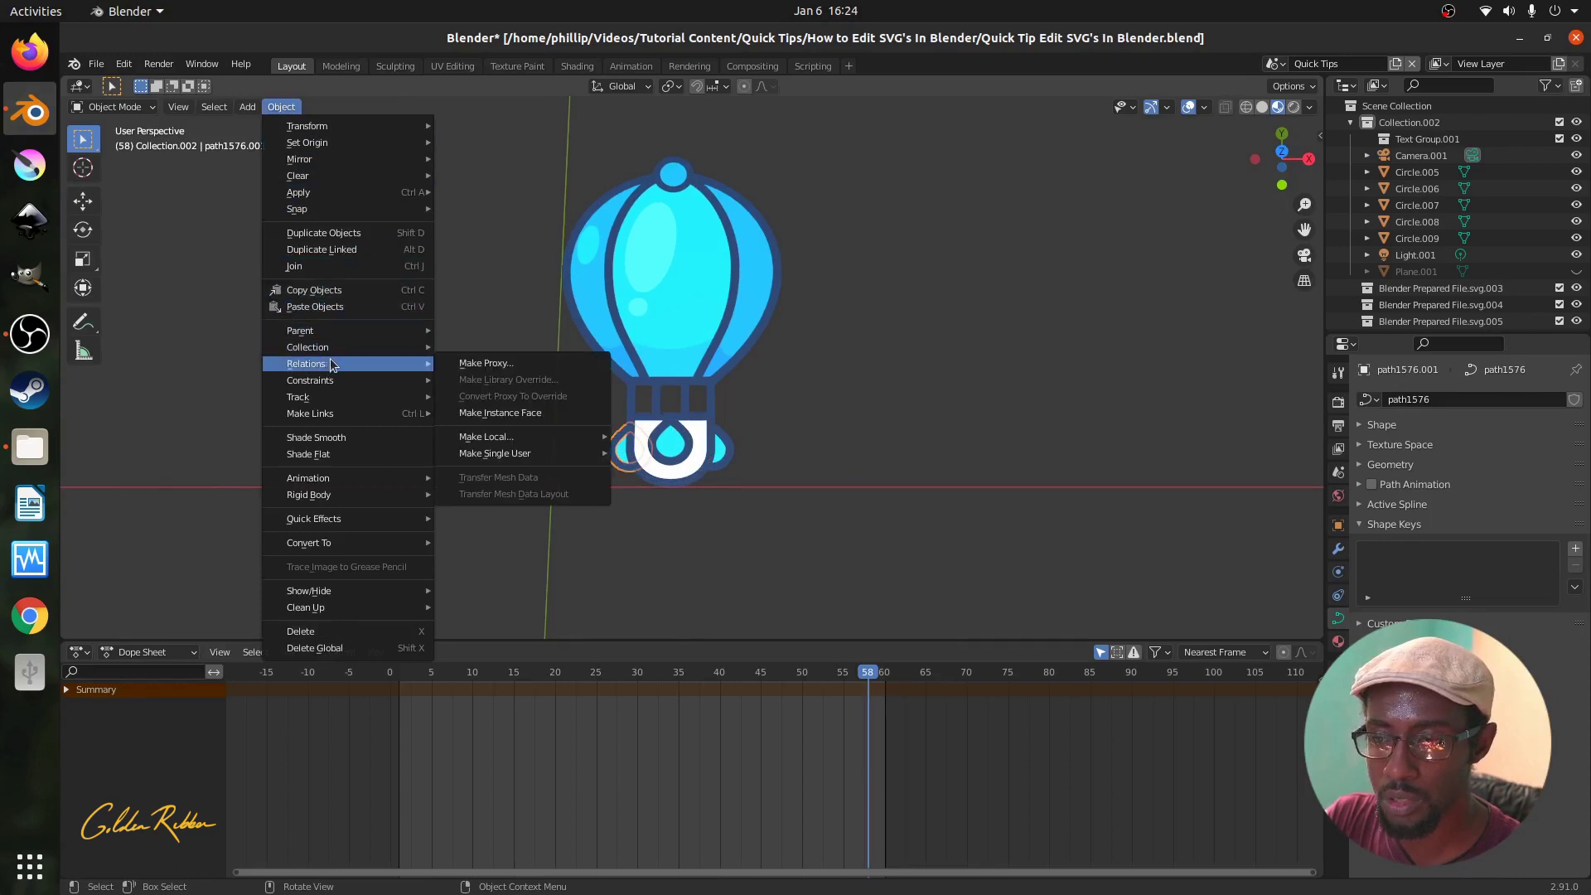
pyautogui.moveTo(560, 444)
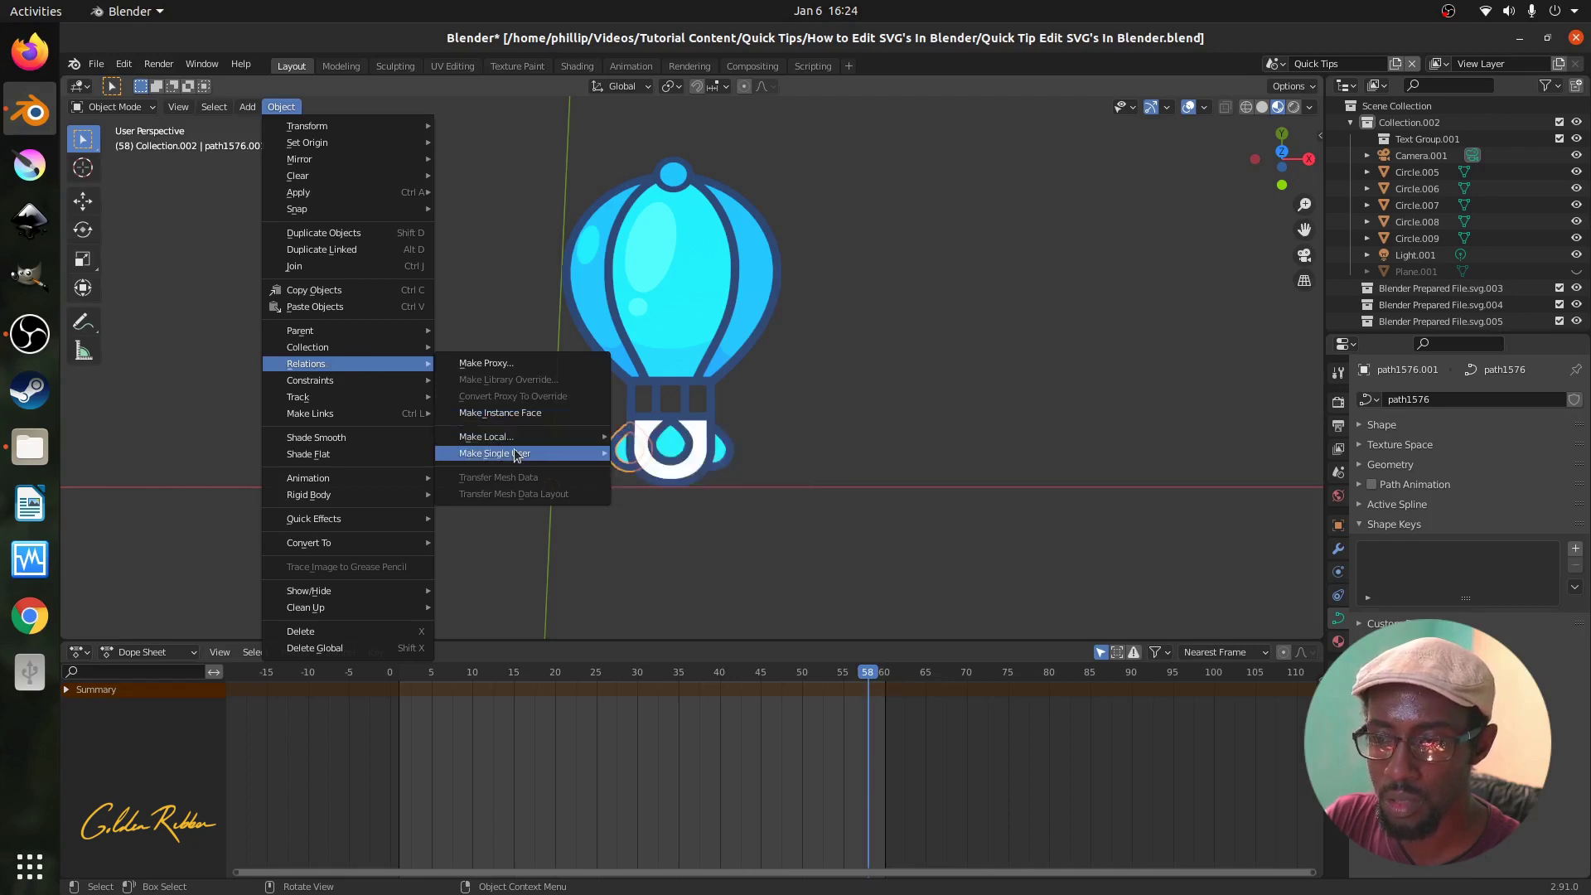
pyautogui.moveTo(517, 456)
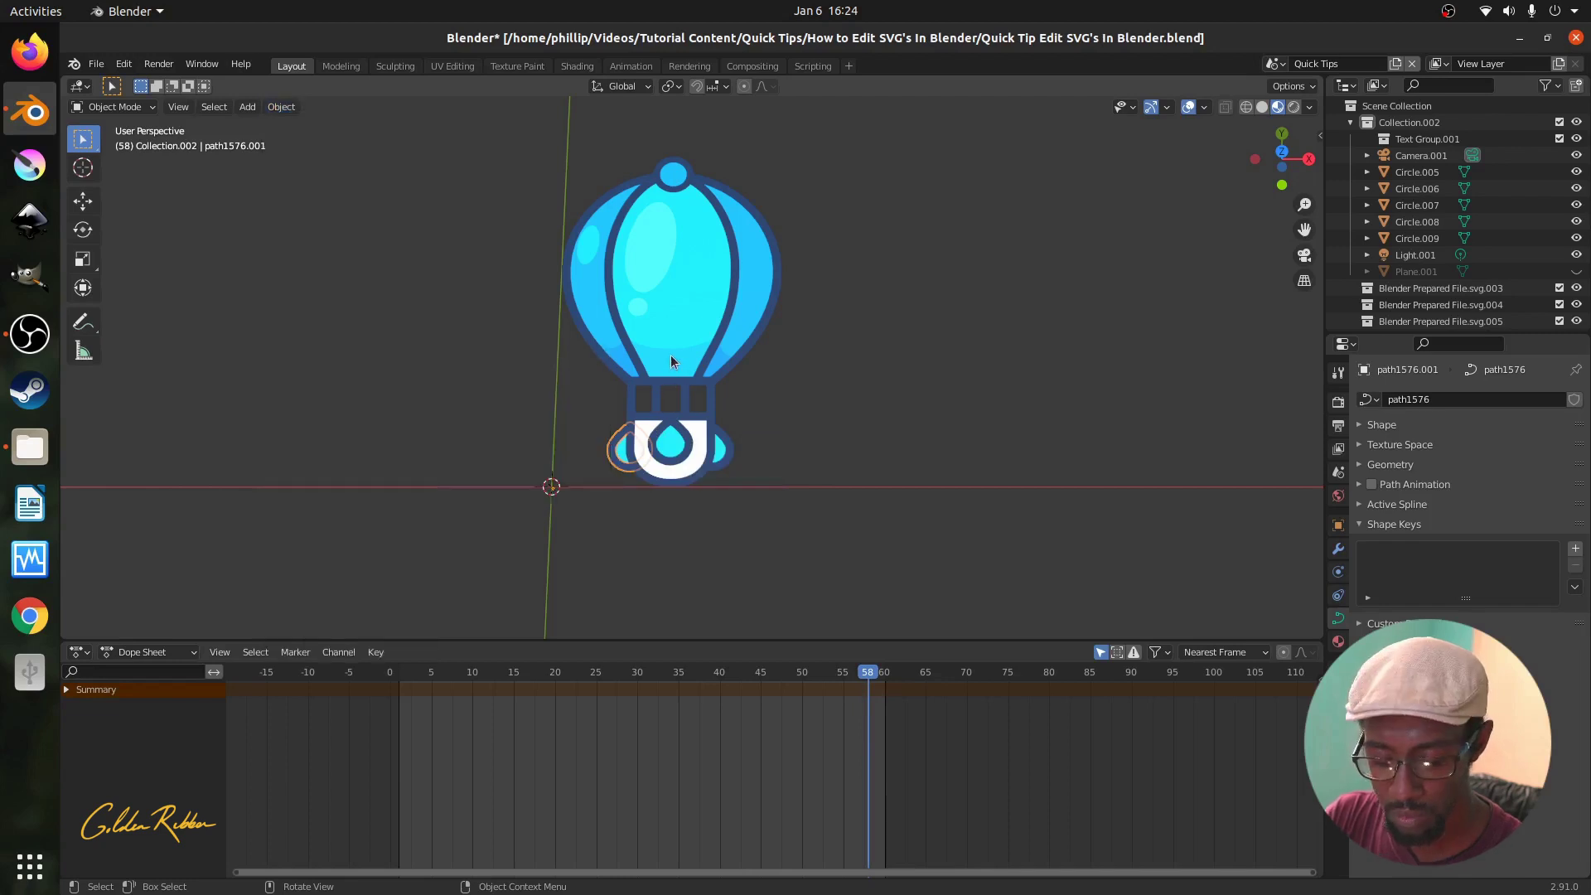
pyautogui.hotkey('alt', 'p')
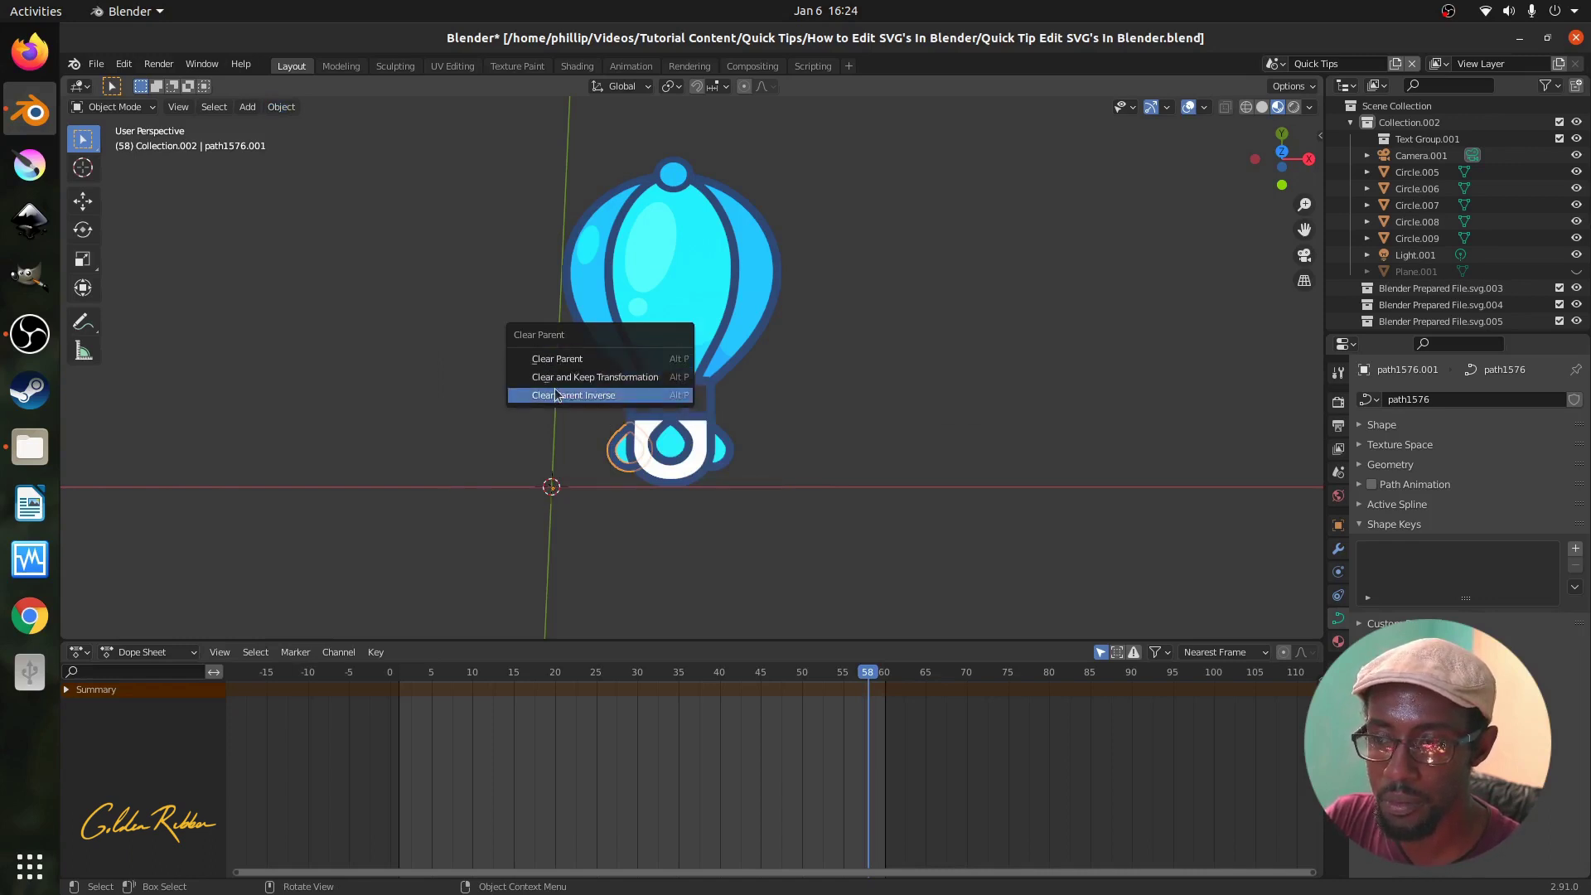
pyautogui.click(555, 359)
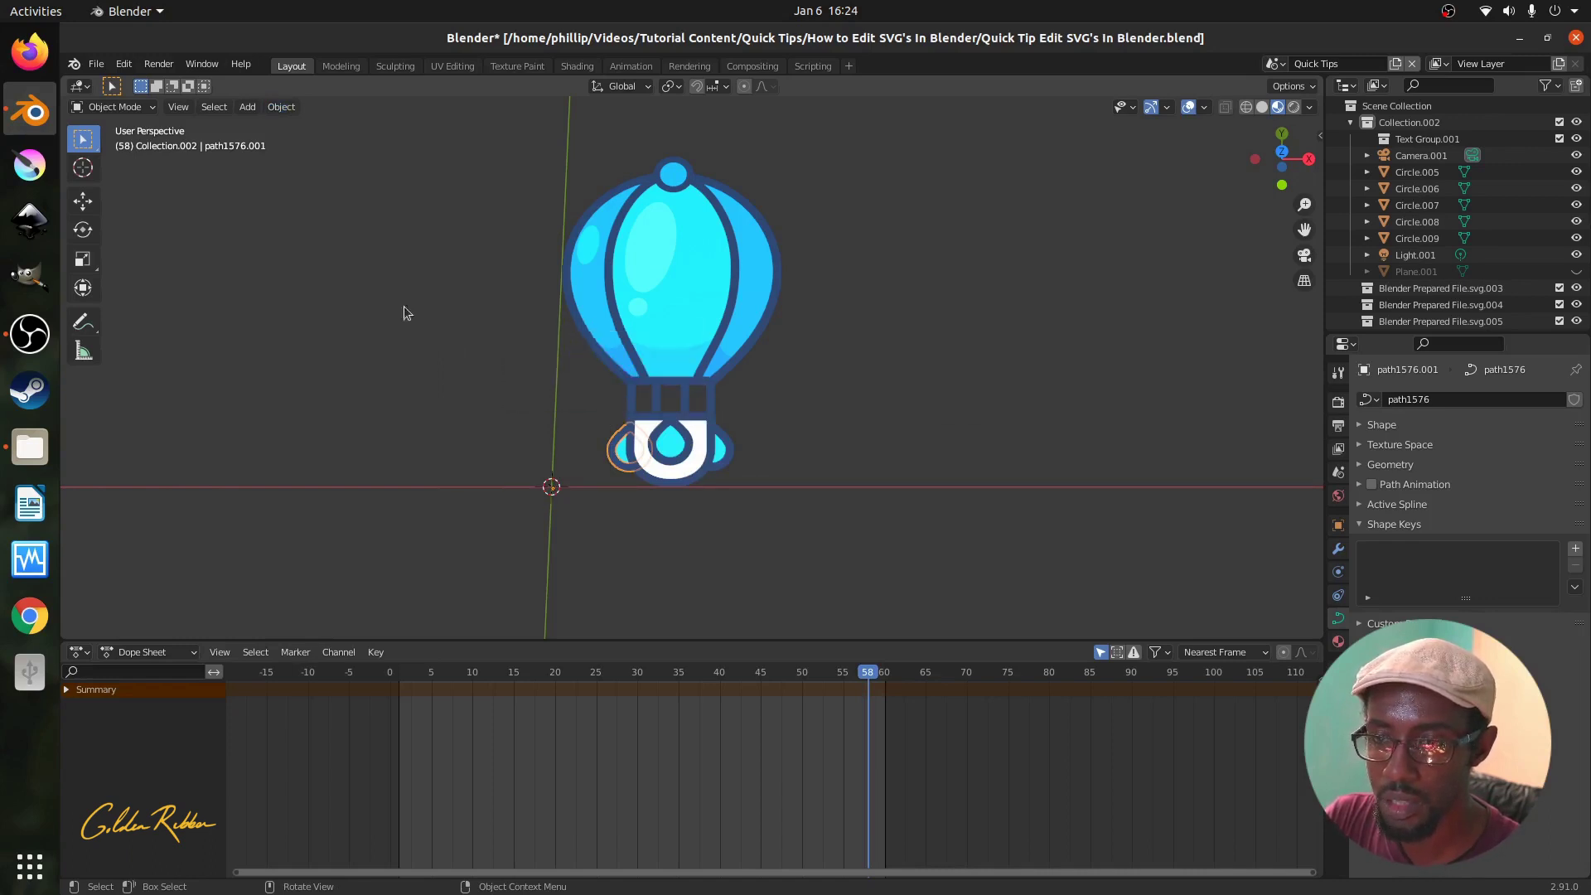
pyautogui.click(281, 107)
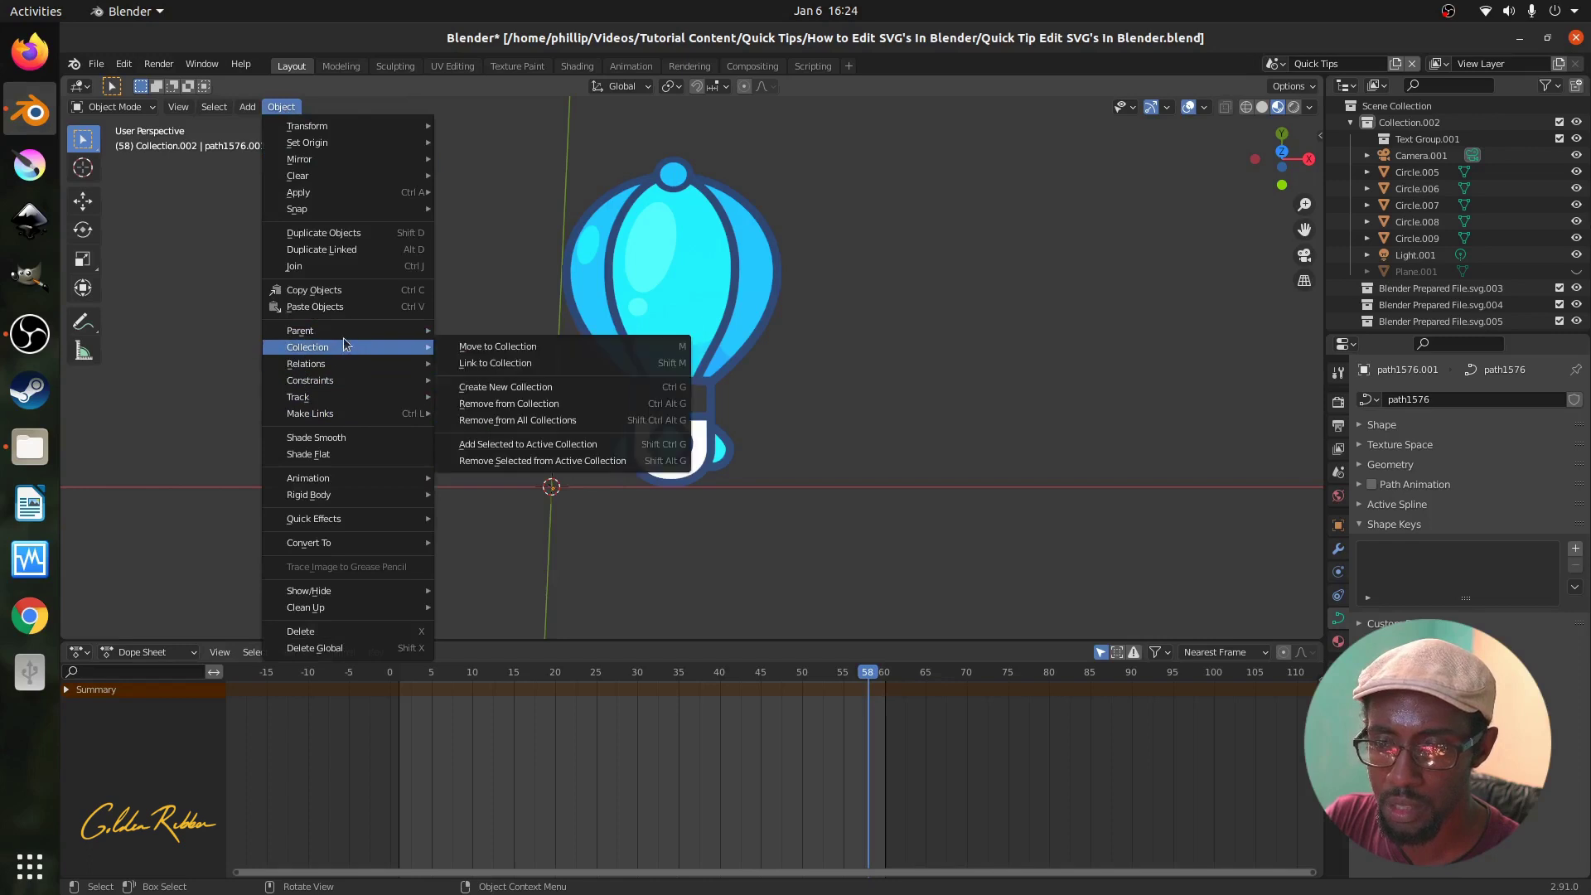
pyautogui.moveTo(389, 331)
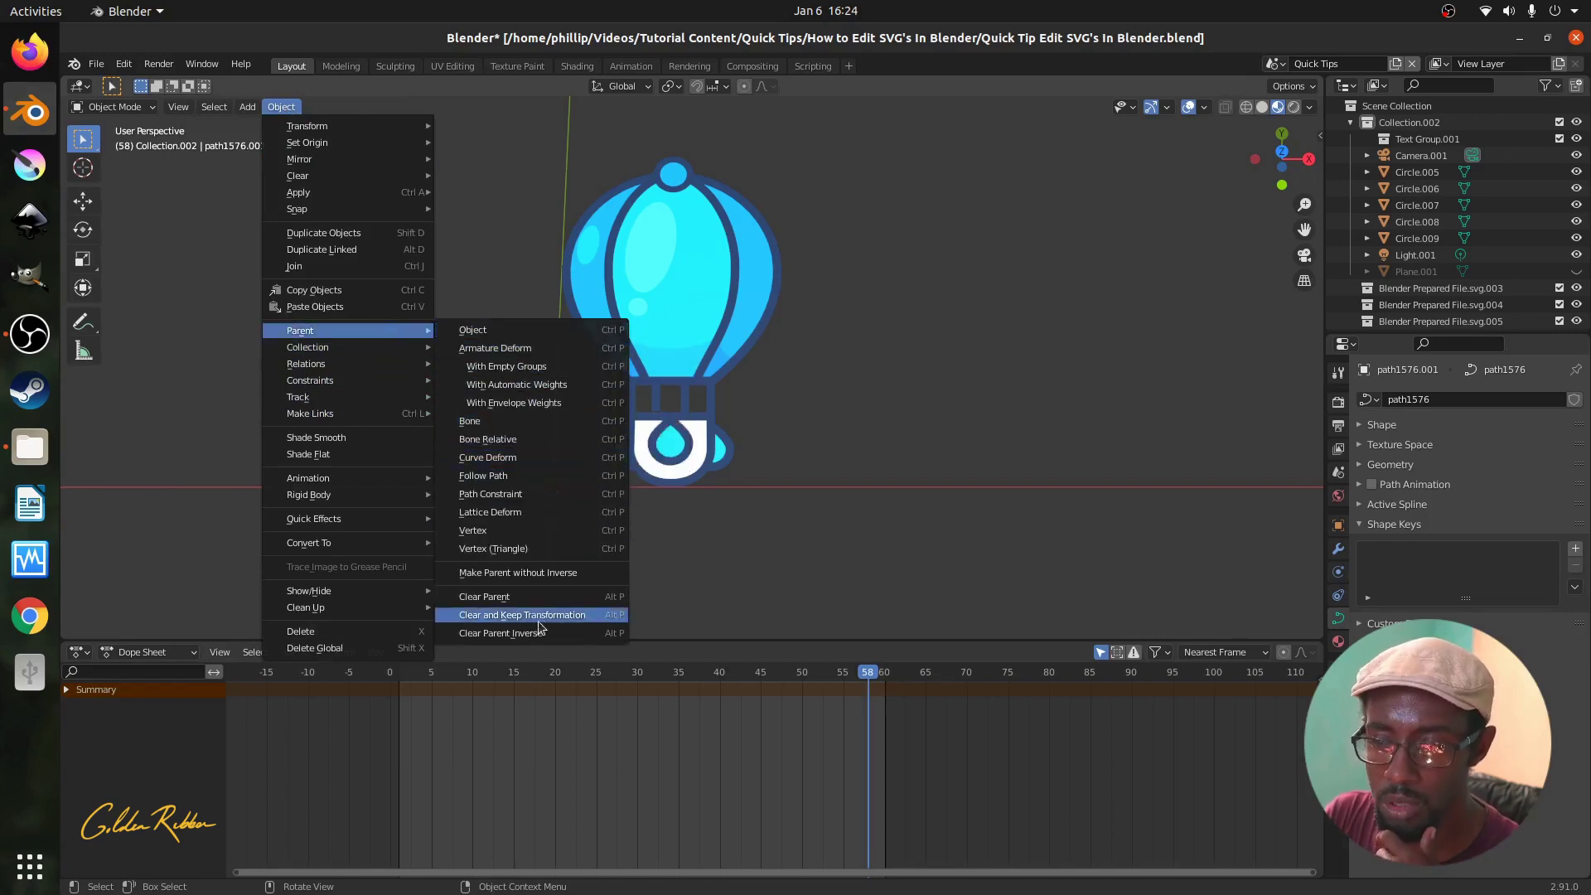
pyautogui.click(597, 596)
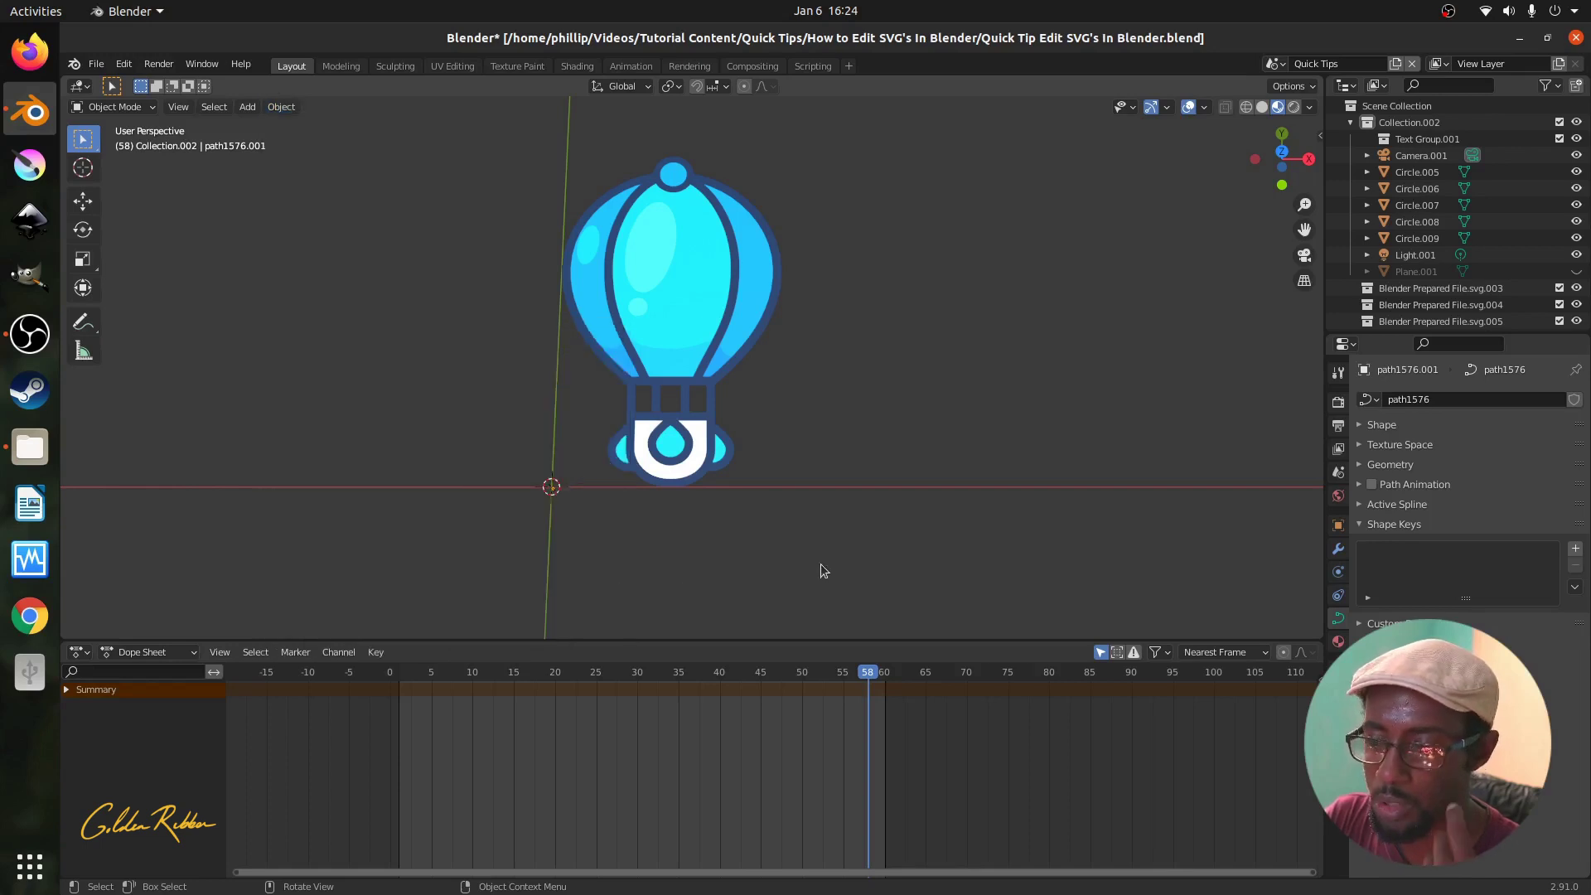
pyautogui.scroll(1, 713, 371)
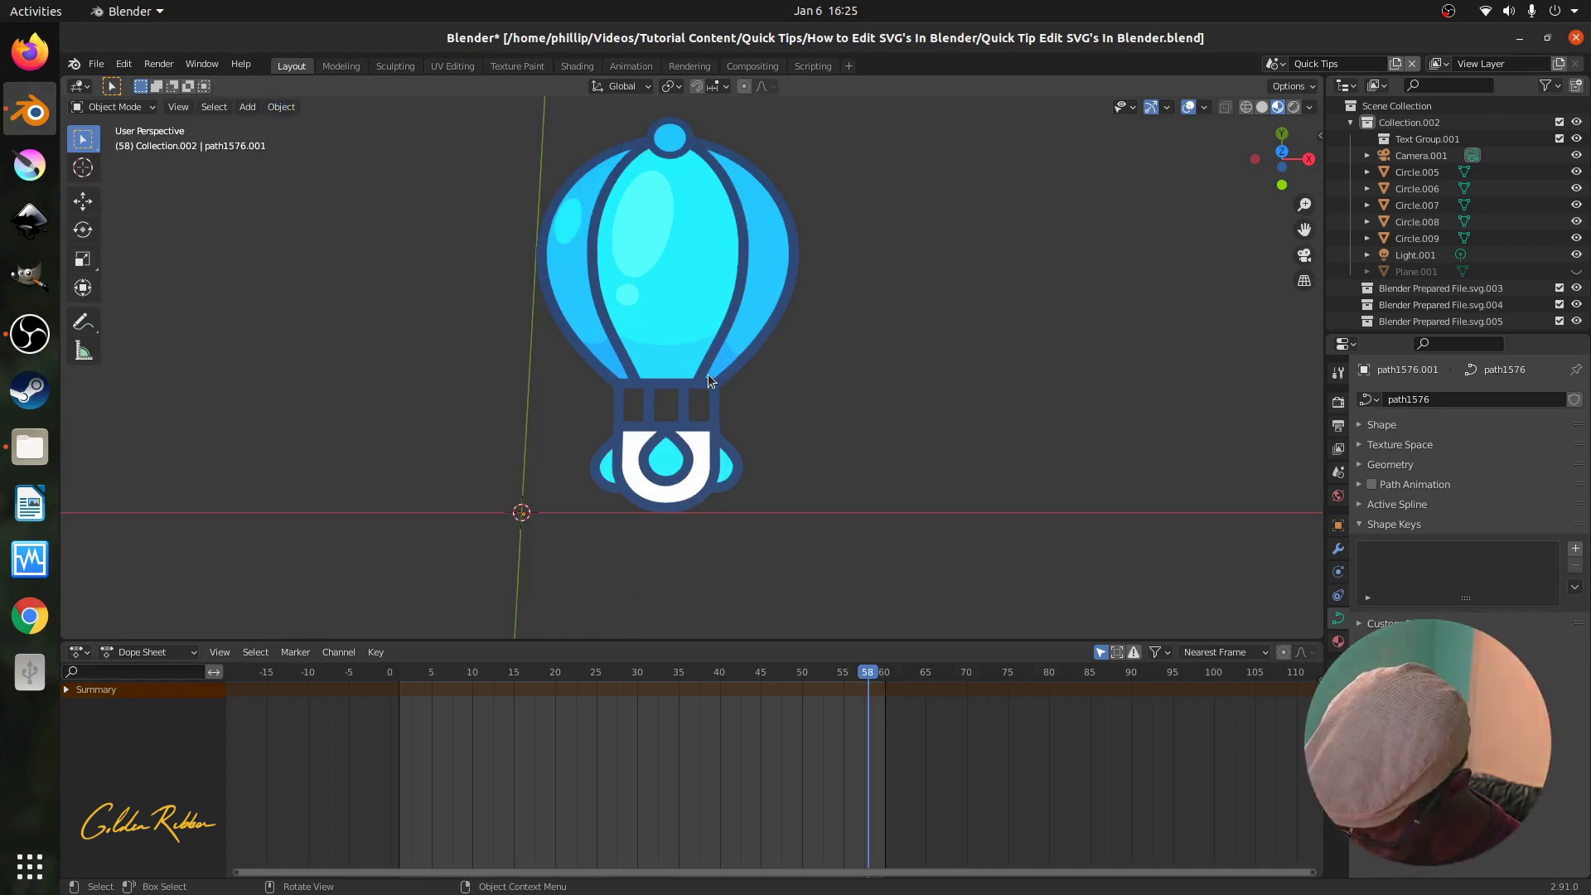
# Copy the hex value of the base colour from the material of the balloon's central panel.
pyautogui.scroll(1, 703, 370)
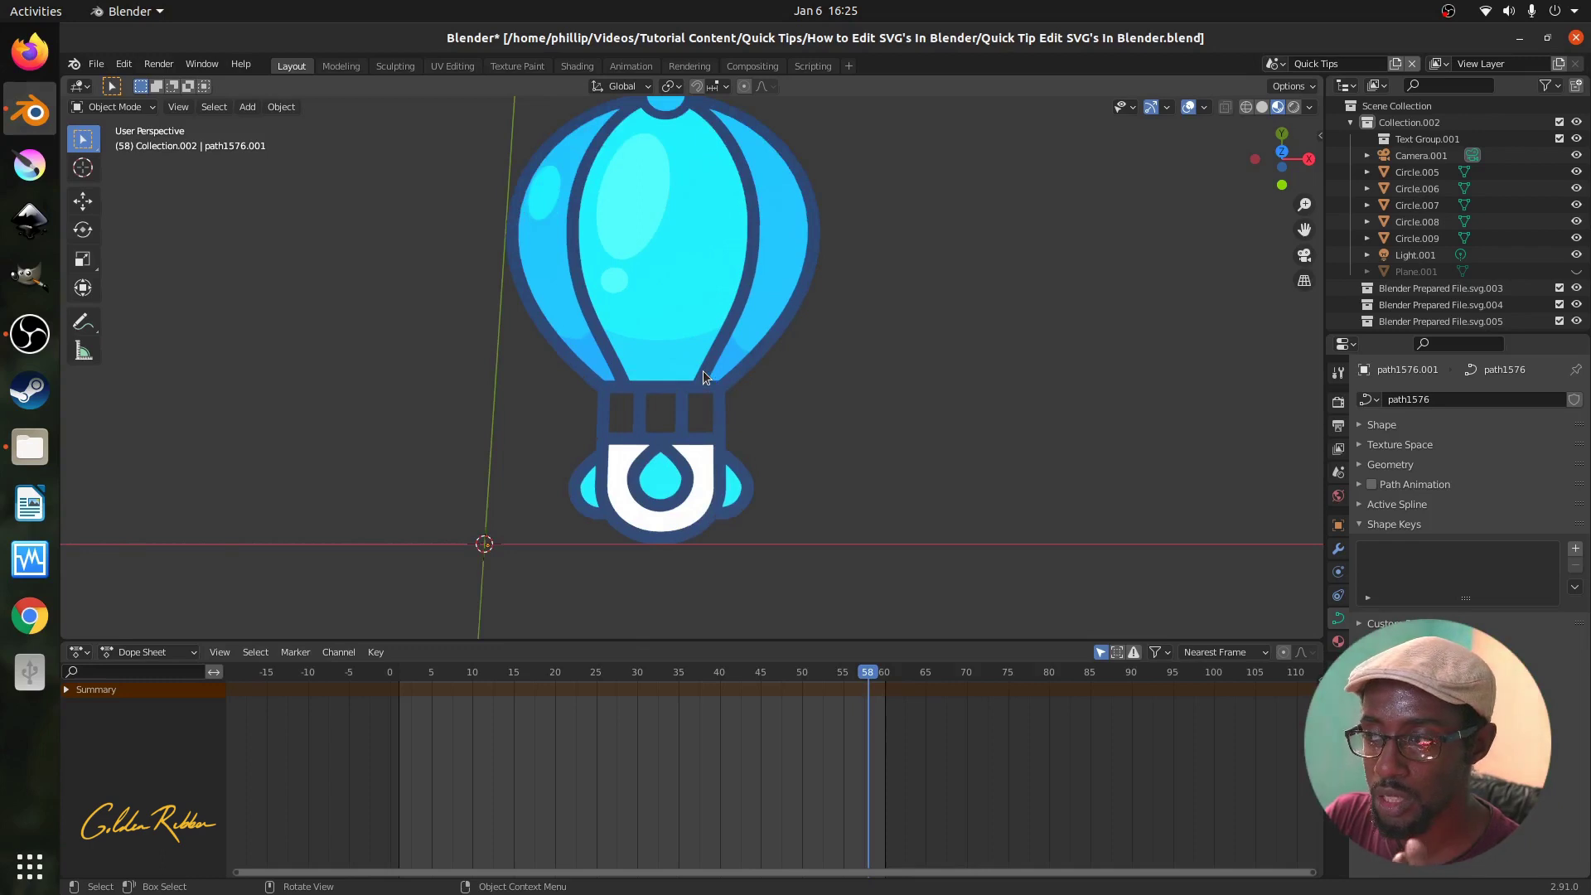
pyautogui.click(680, 318)
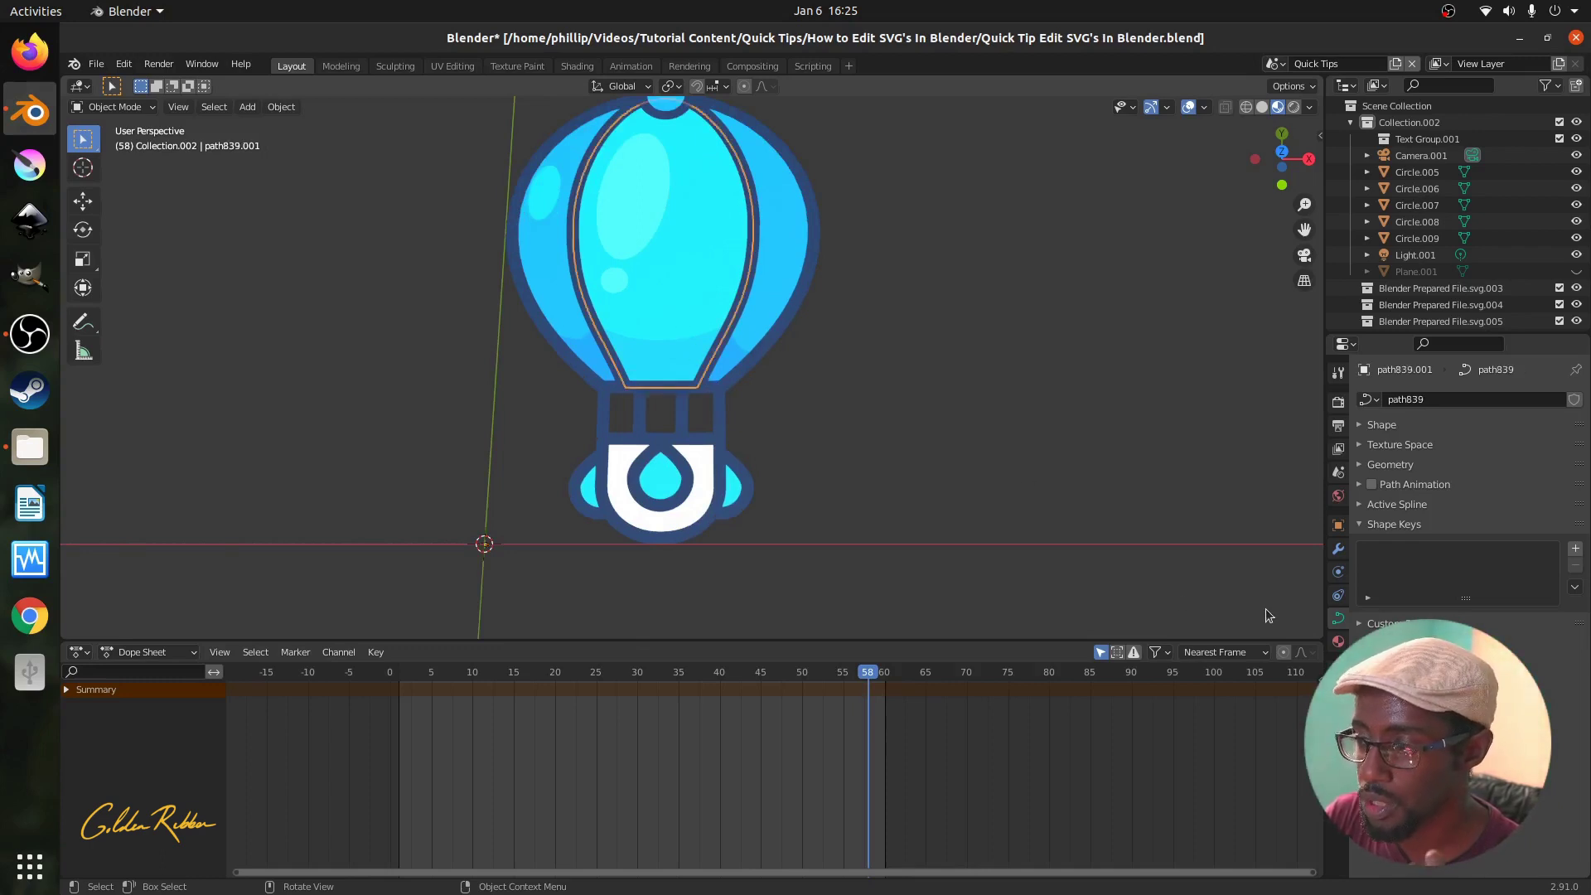
pyautogui.click(1338, 643)
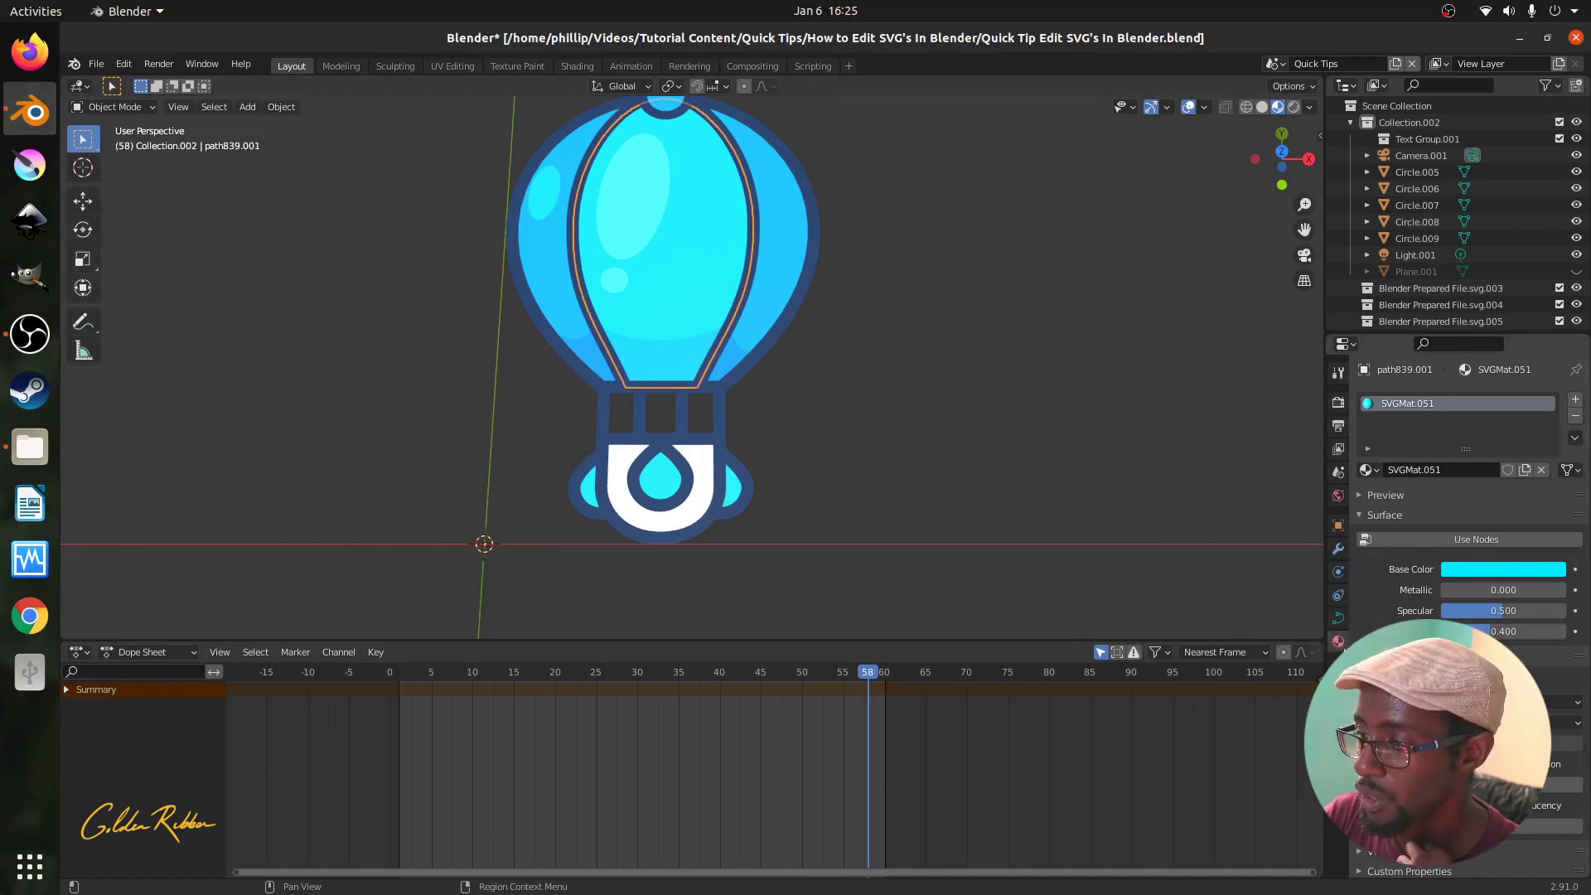
pyautogui.click(1490, 570)
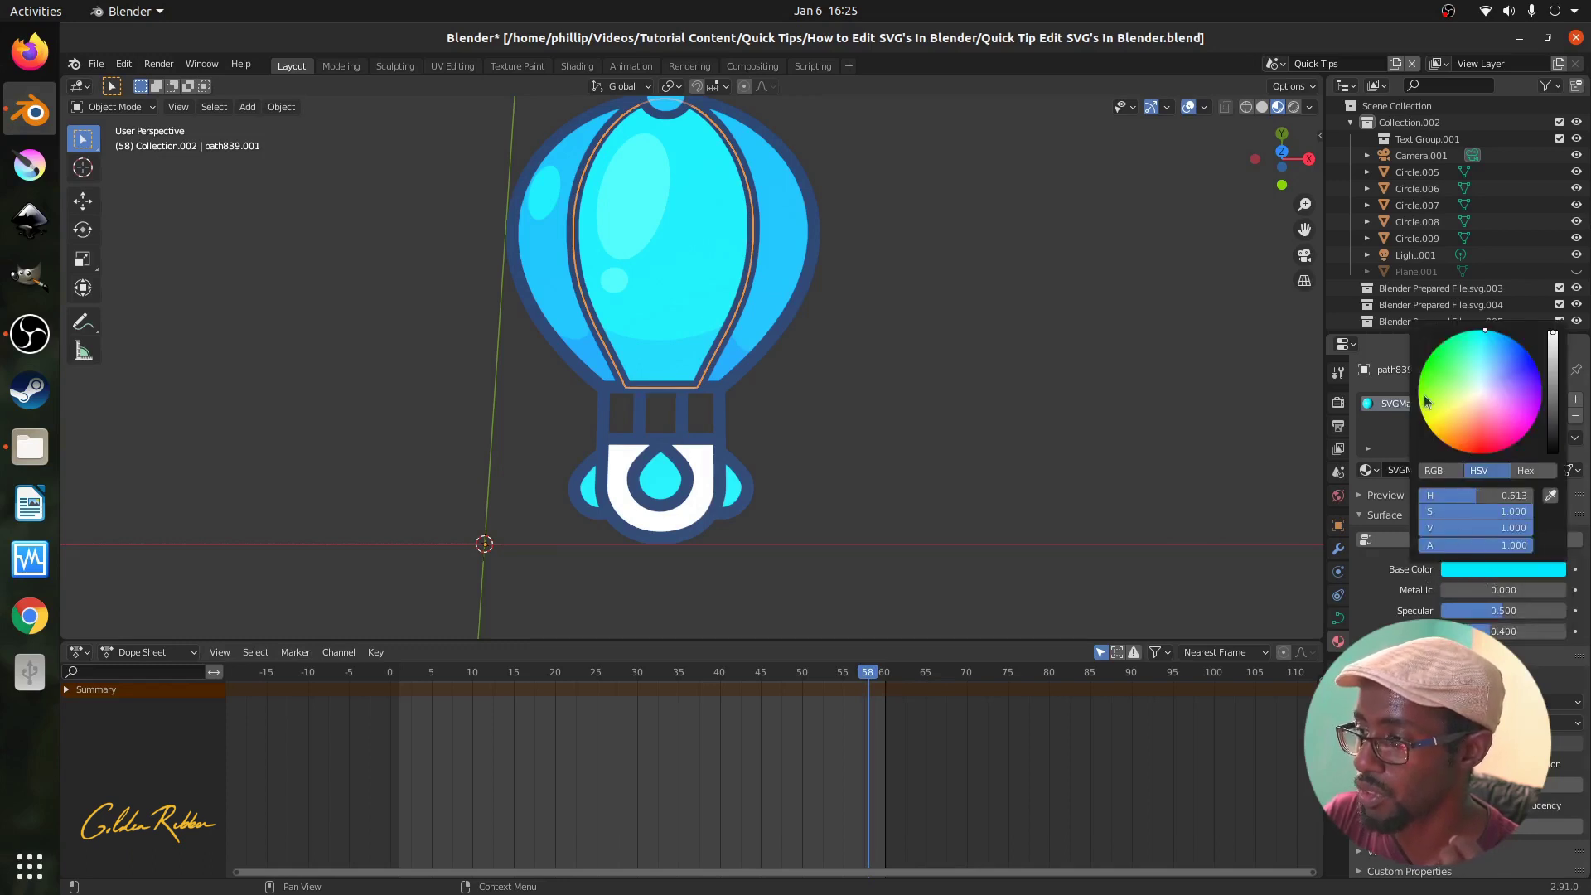
pyautogui.click(1527, 473)
pyautogui.click(1476, 497)
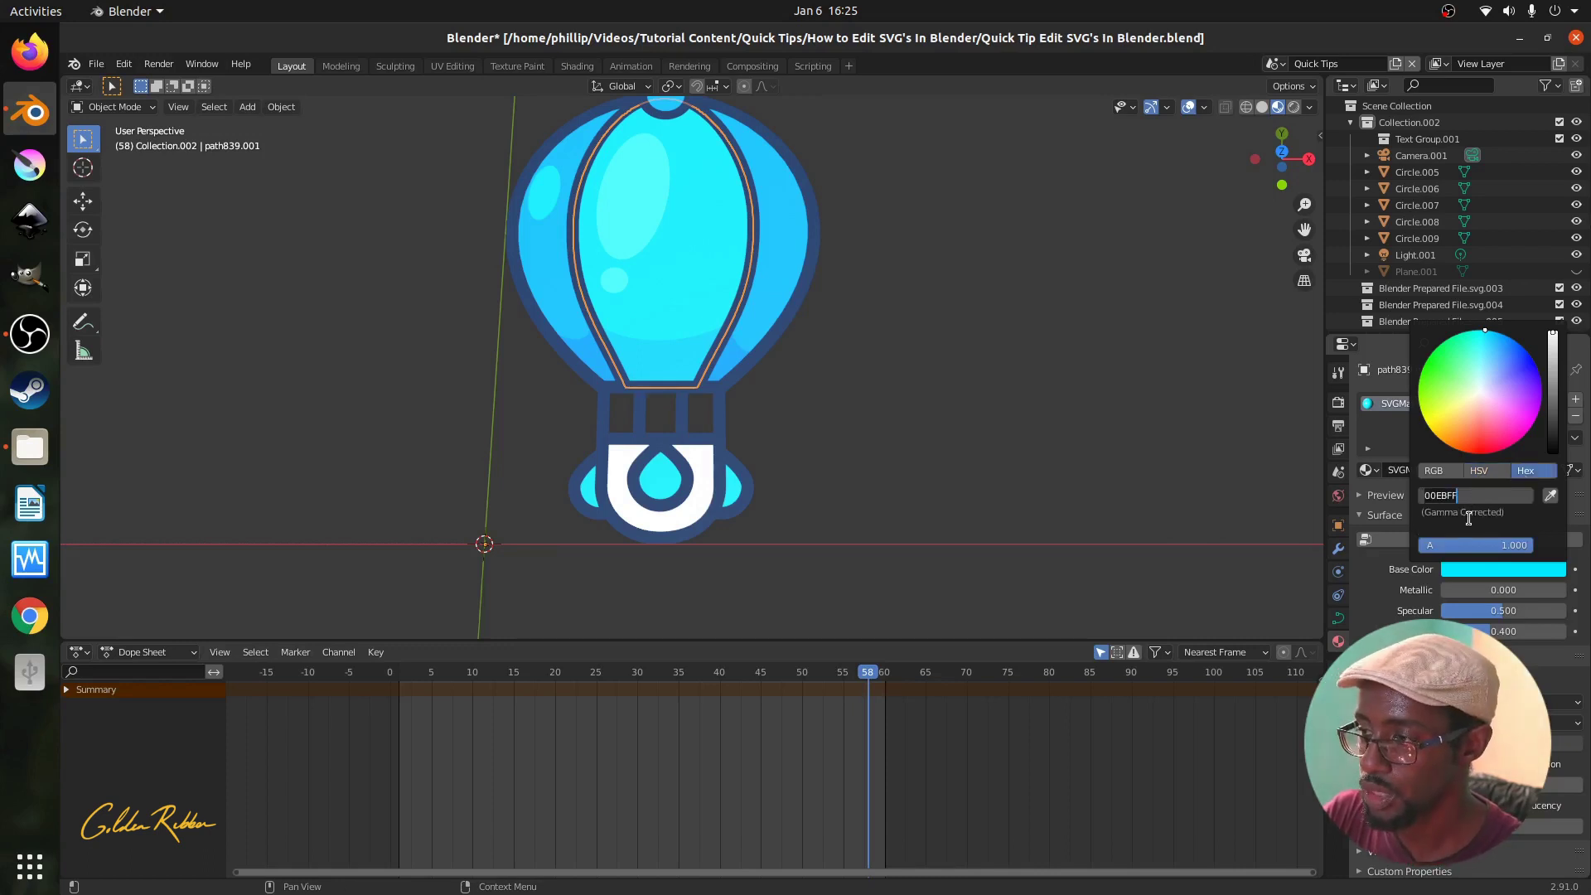
pyautogui.press('Return')
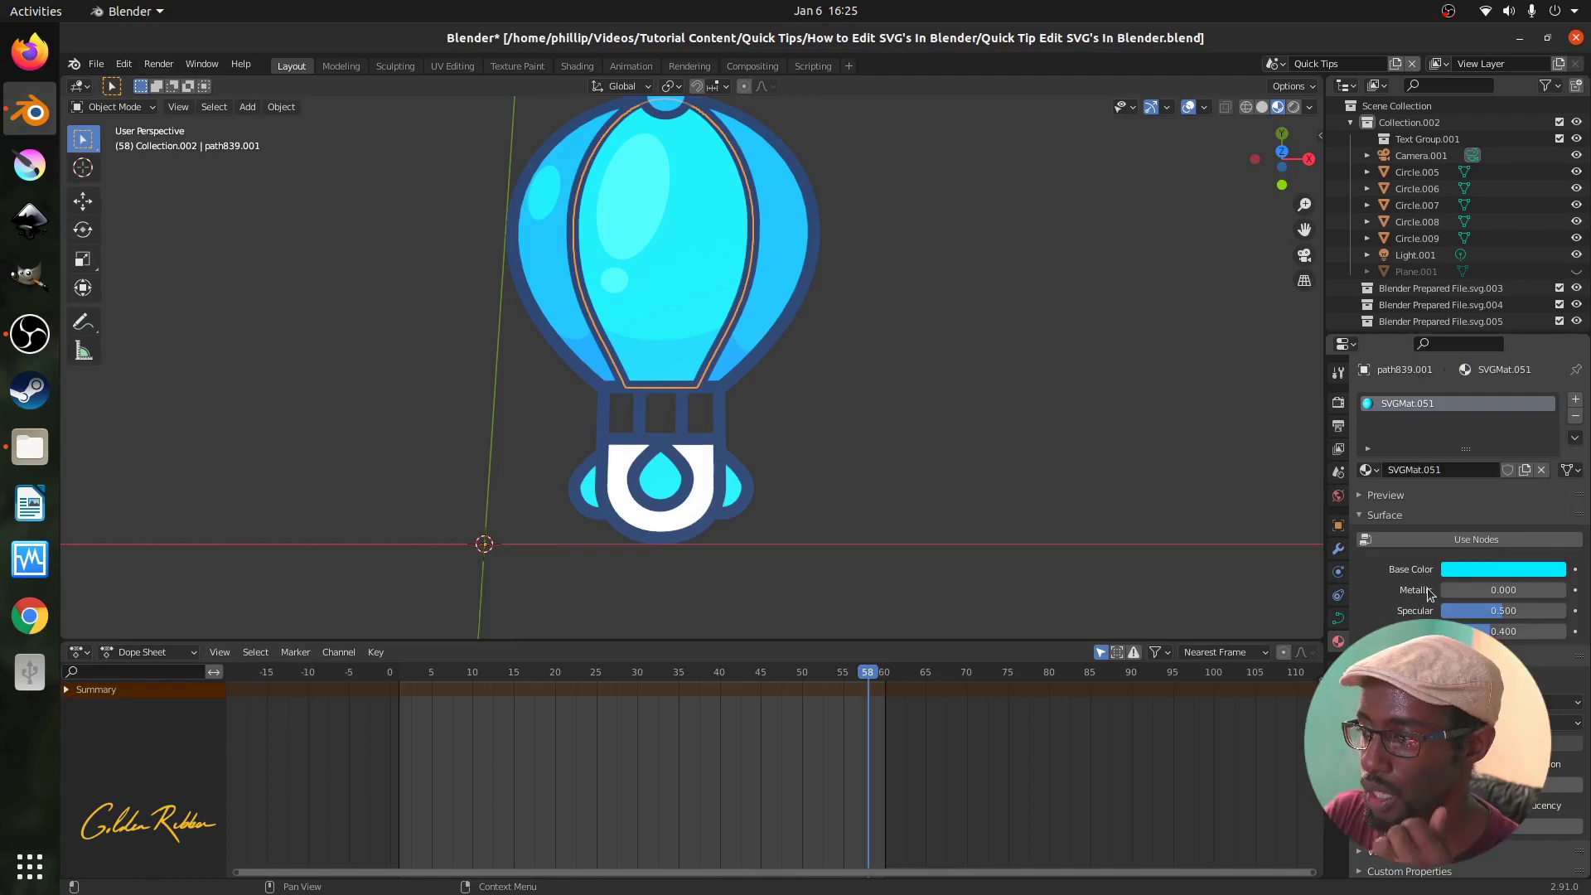
# Enable shader nodes on the central panel's material and change its surface shader to Emission.
pyautogui.click(1448, 541)
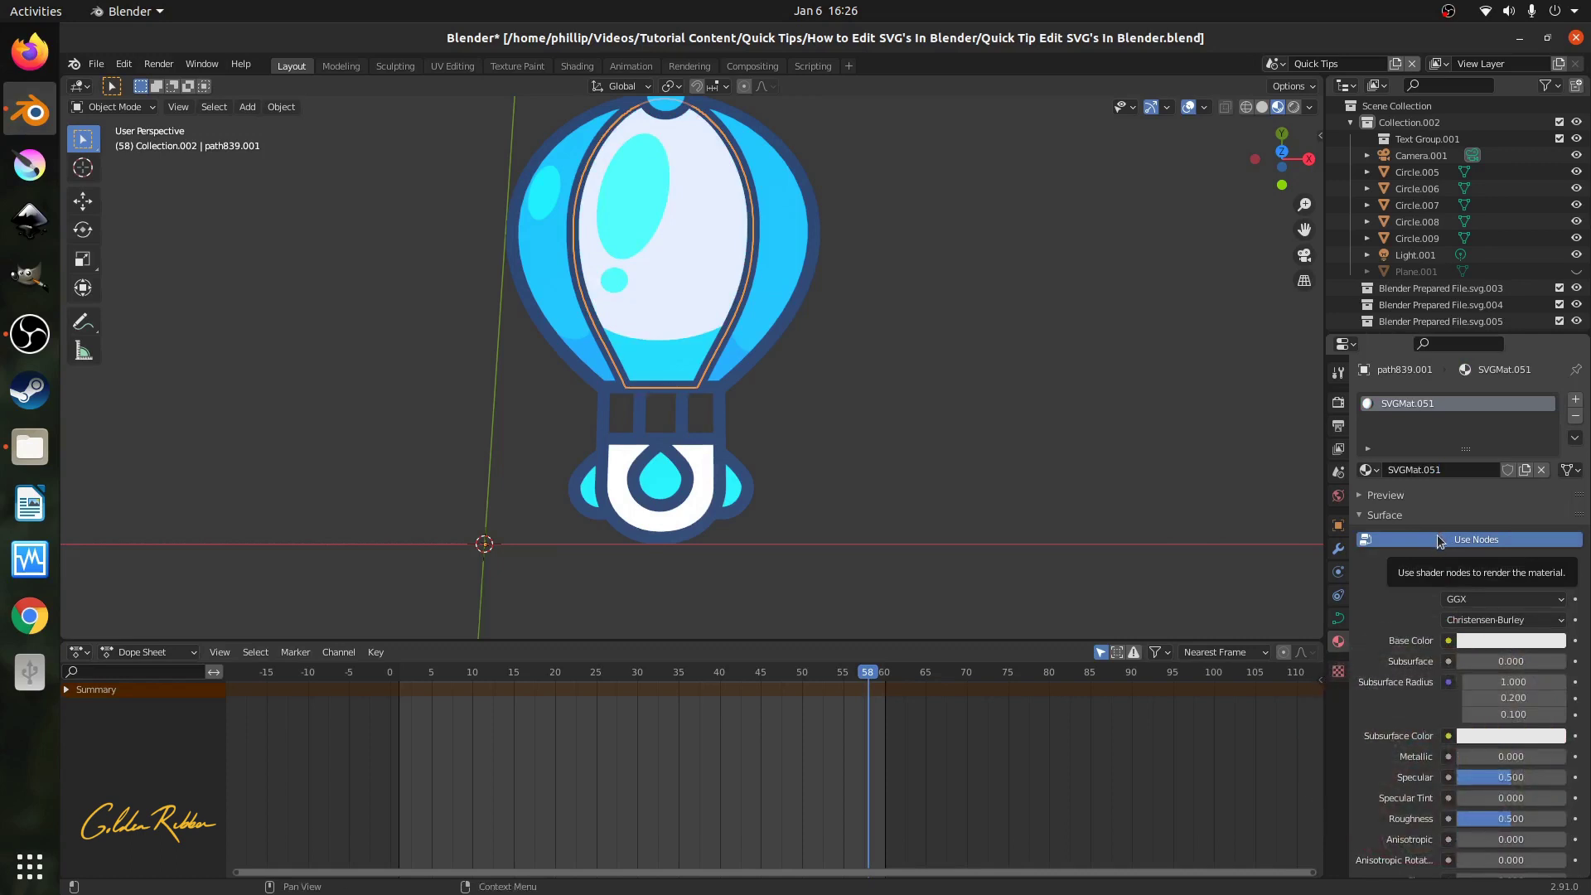
pyautogui.click(1436, 540)
pyautogui.click(1435, 539)
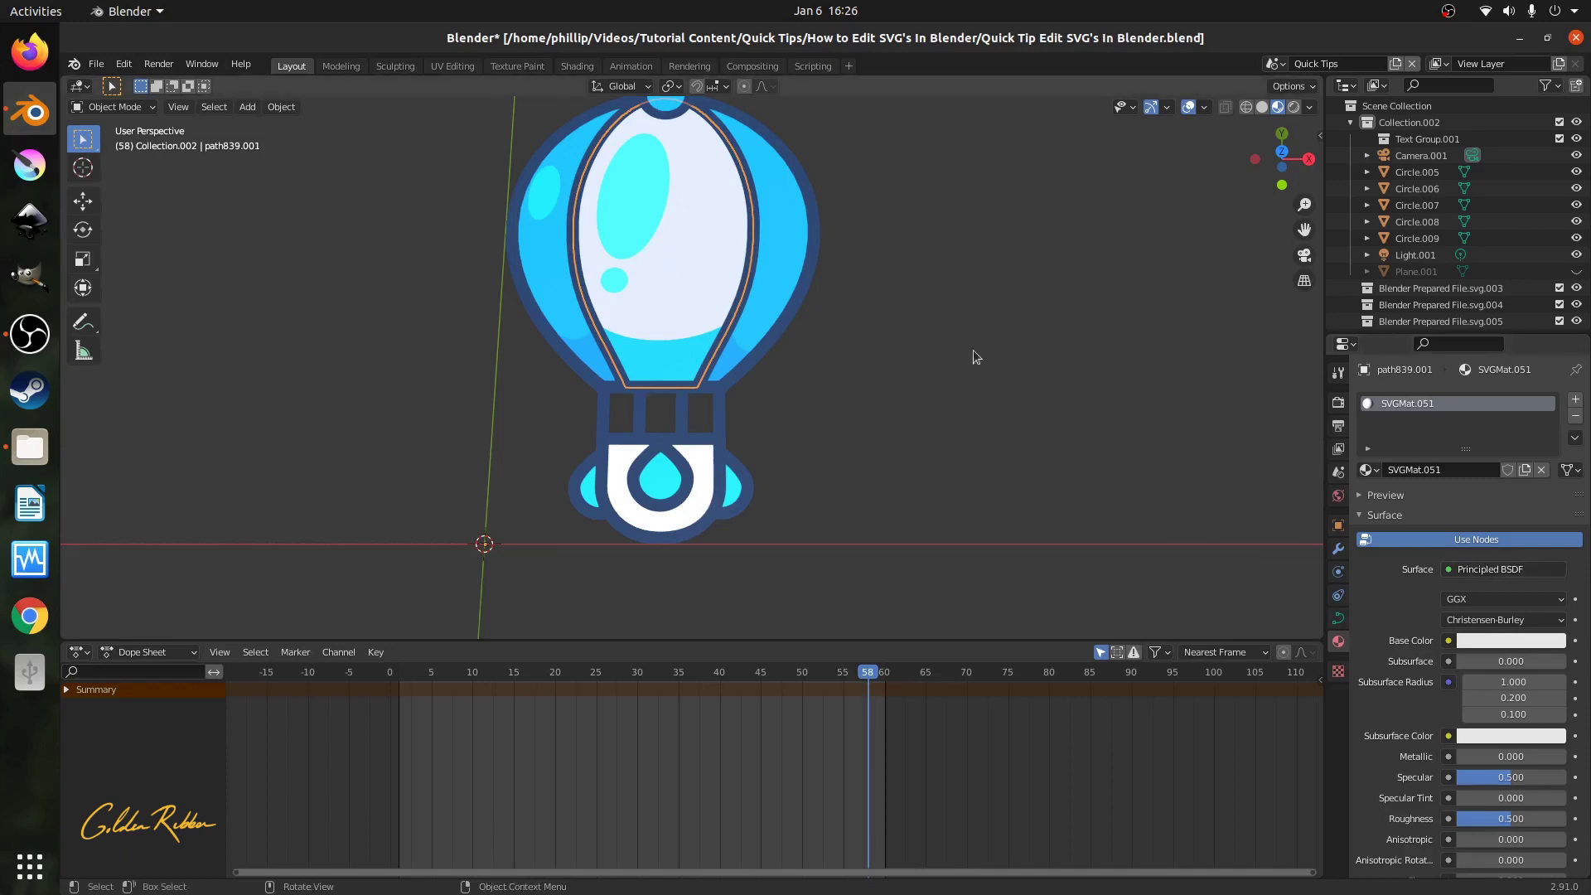
pyautogui.click(1460, 570)
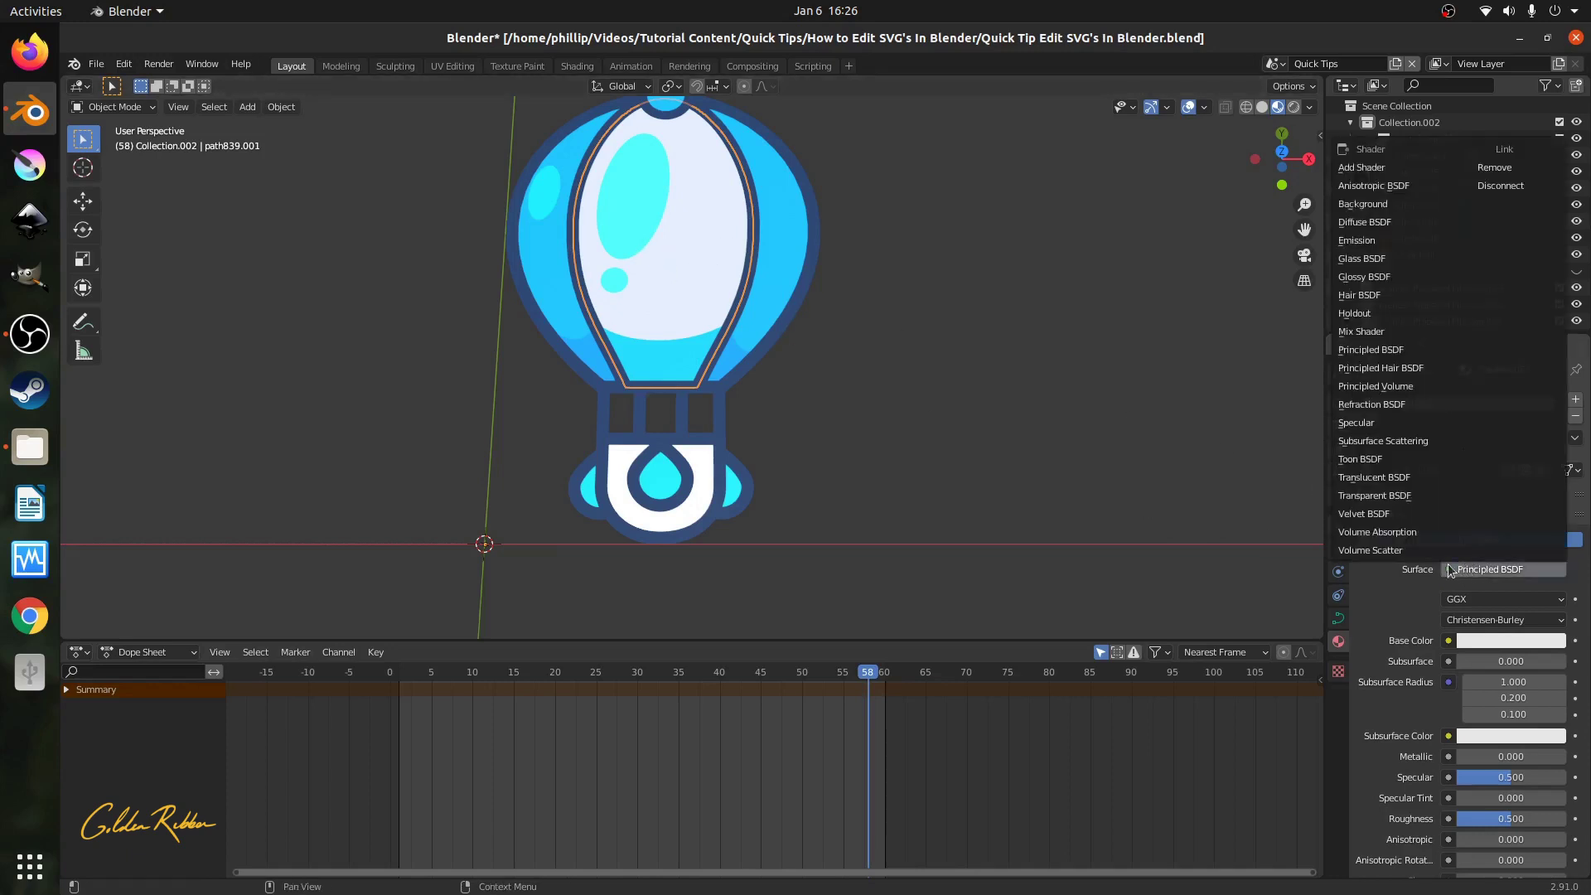
pyautogui.click(1489, 570)
pyautogui.click(1476, 570)
pyautogui.click(1364, 240)
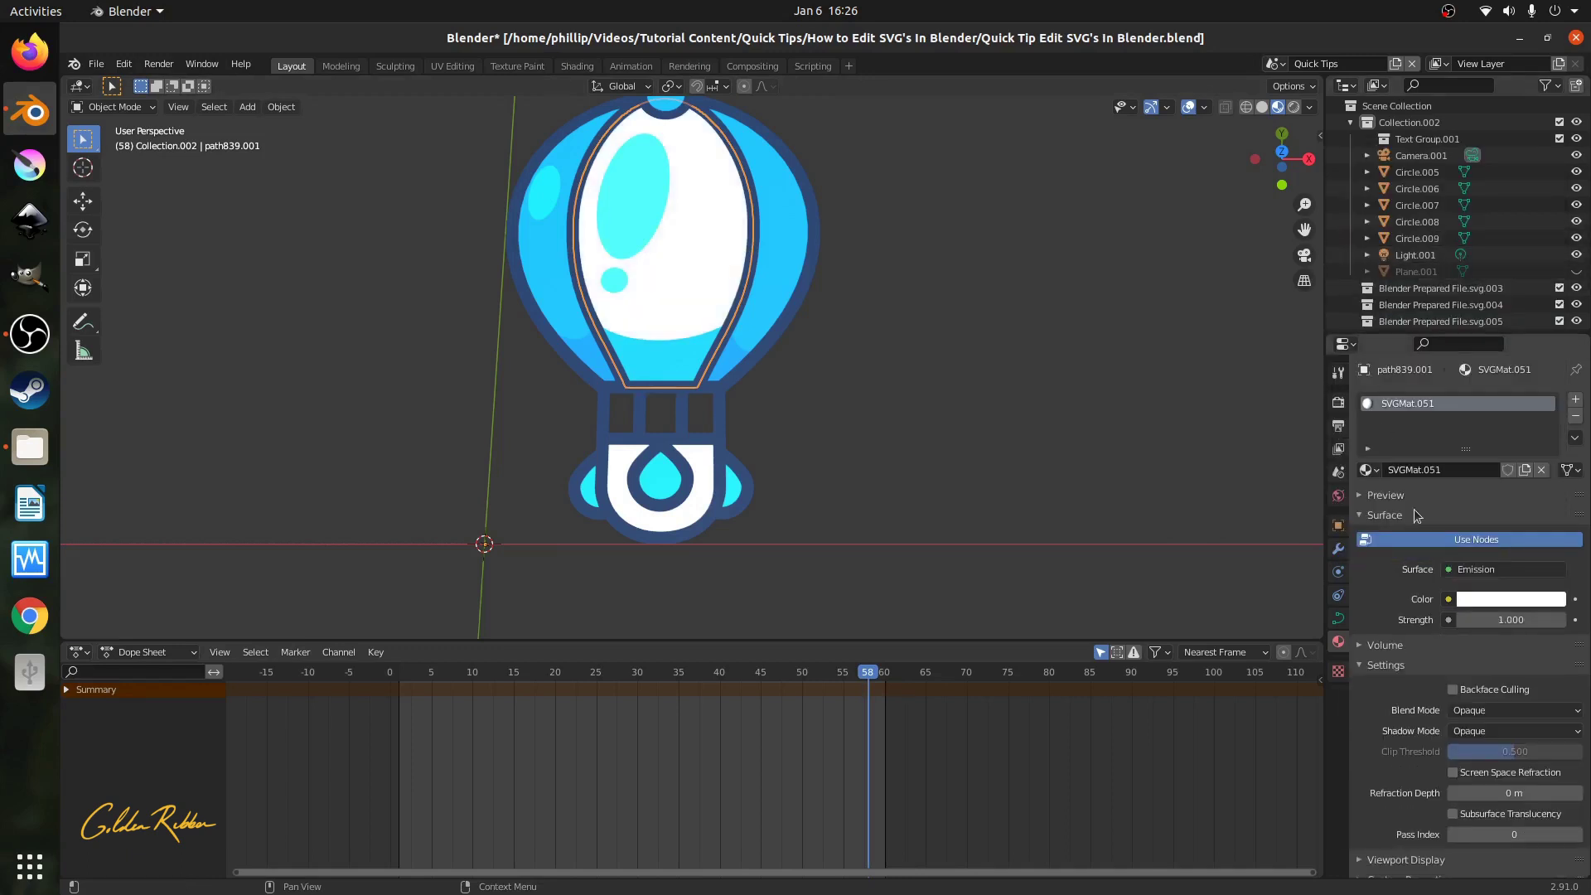
# Set the central panel's emission colour to hex 00EBFF.
pyautogui.click(1484, 602)
pyautogui.click(1484, 523)
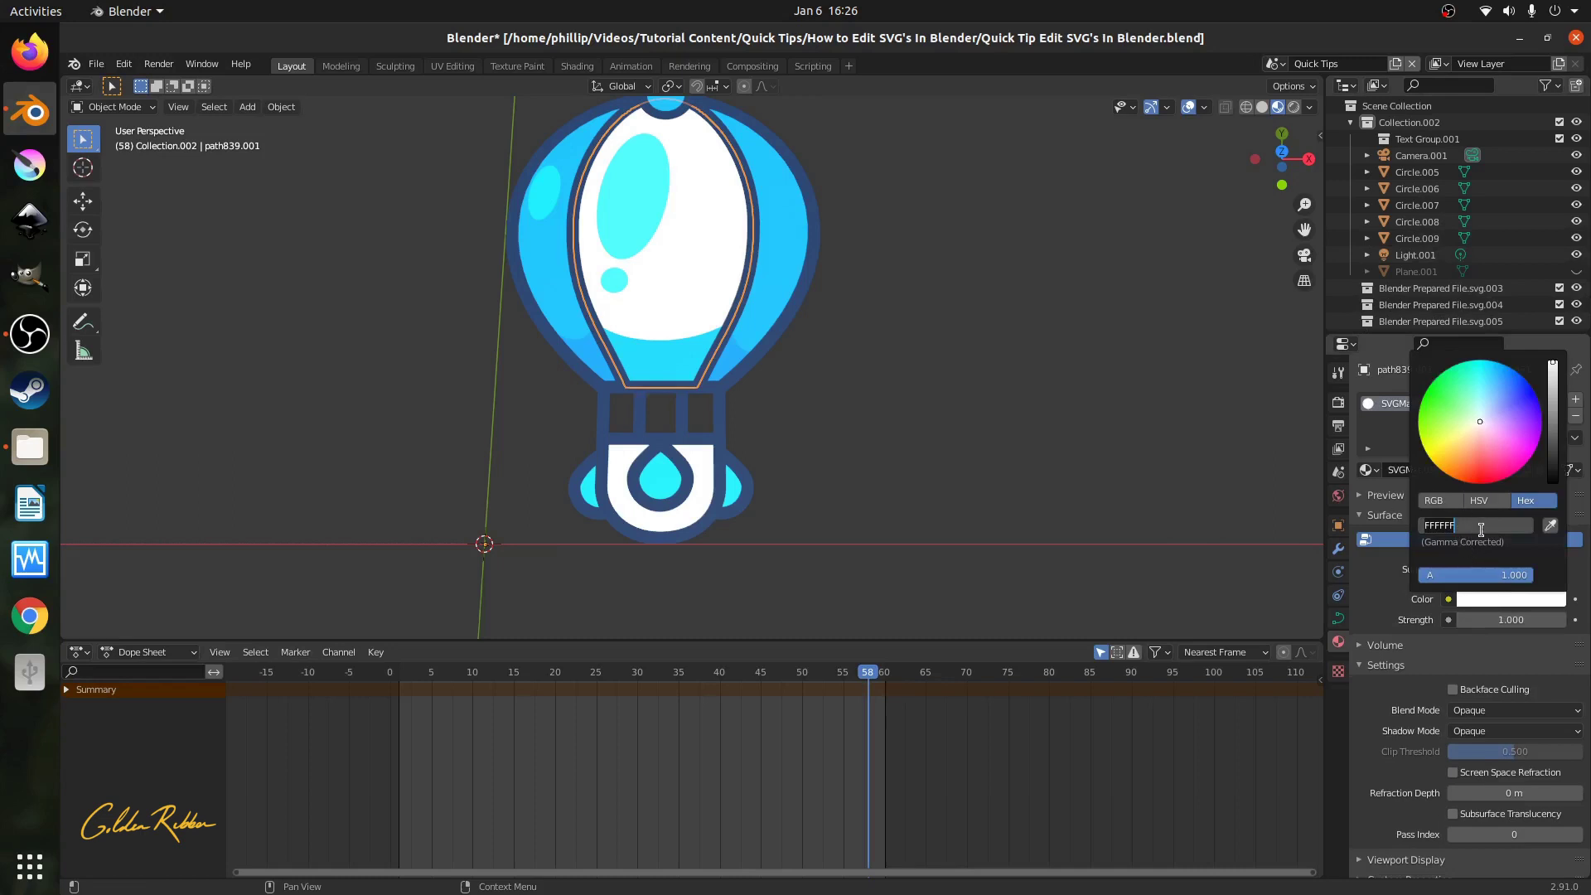
pyautogui.write('00EBFF')
pyautogui.press('Return')
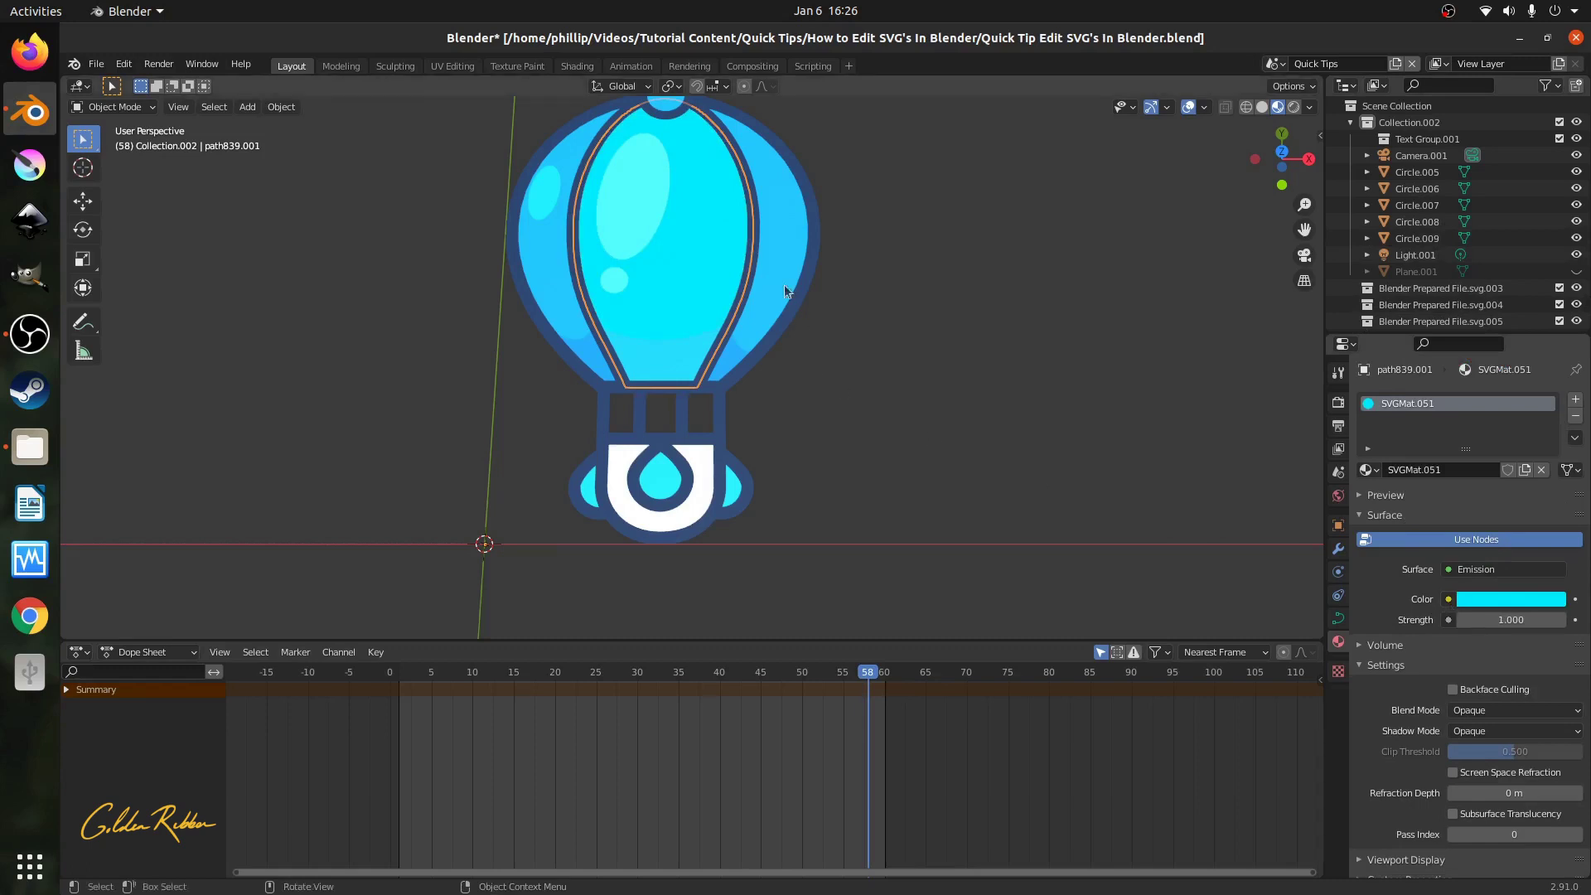
# Render the current frame, inspect the balloon closely in the result, and return to the viewport.
pyautogui.scroll(1, 644, 308)
pyautogui.scroll(-2, 645, 310)
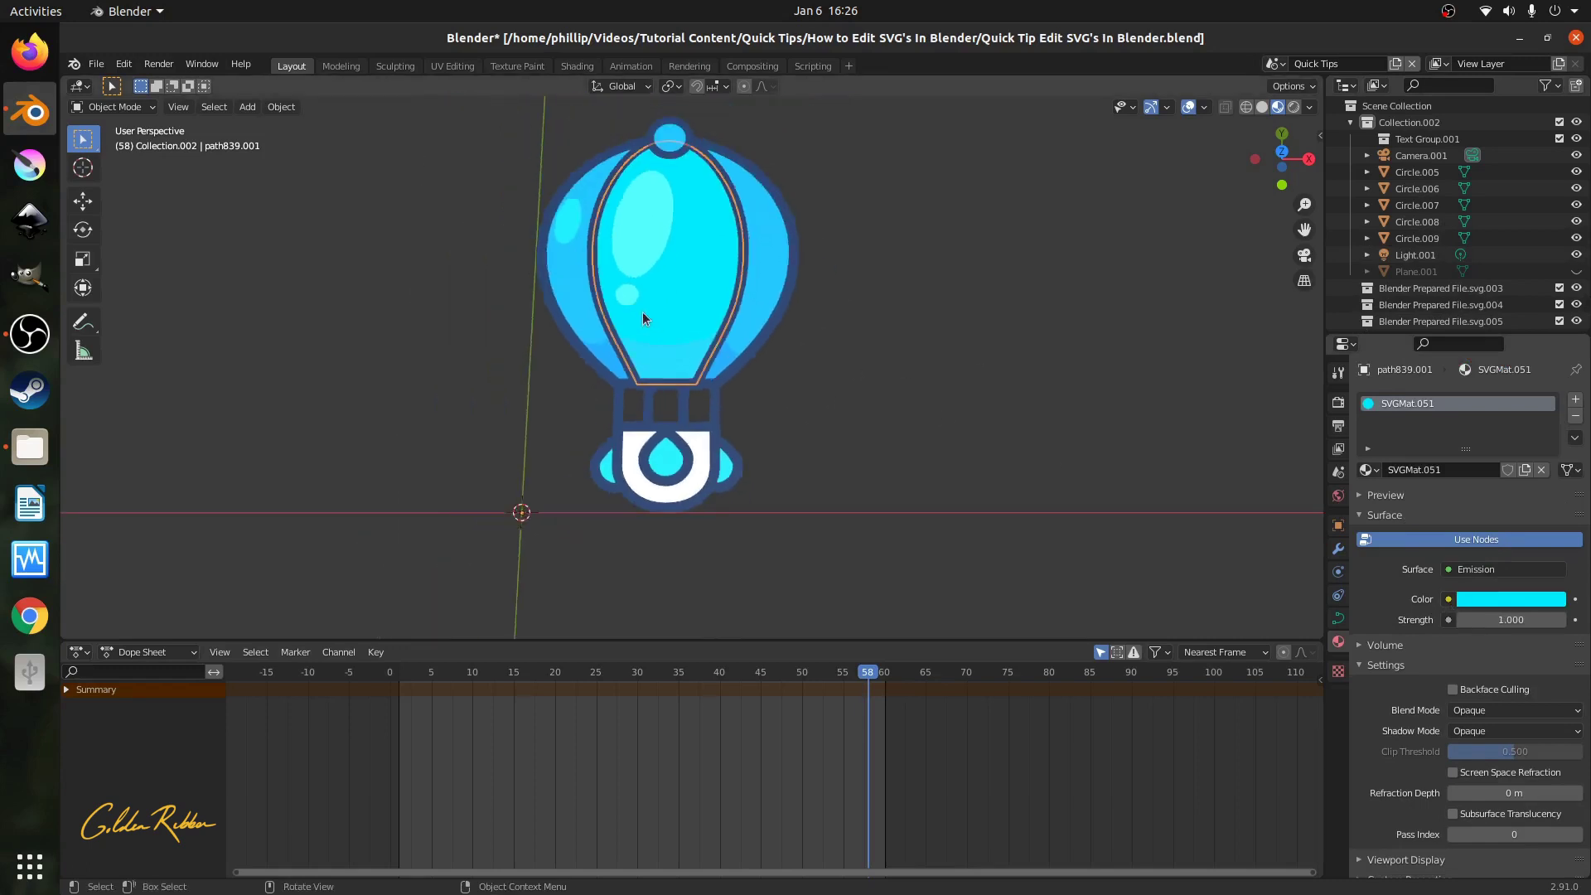
pyautogui.scroll(-1, 643, 318)
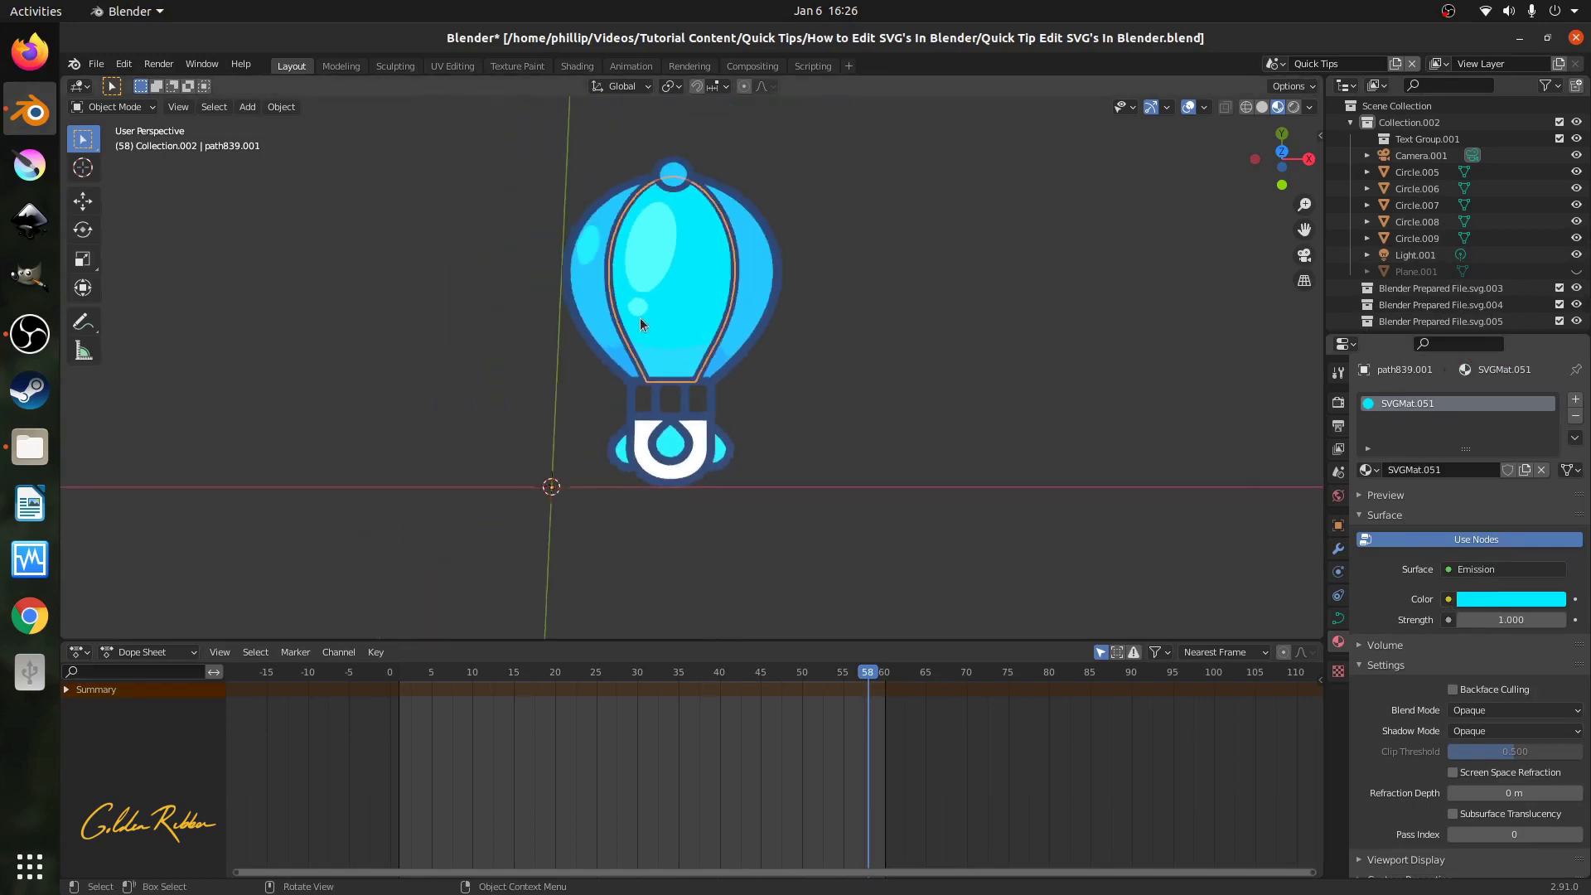
pyautogui.press('F12')
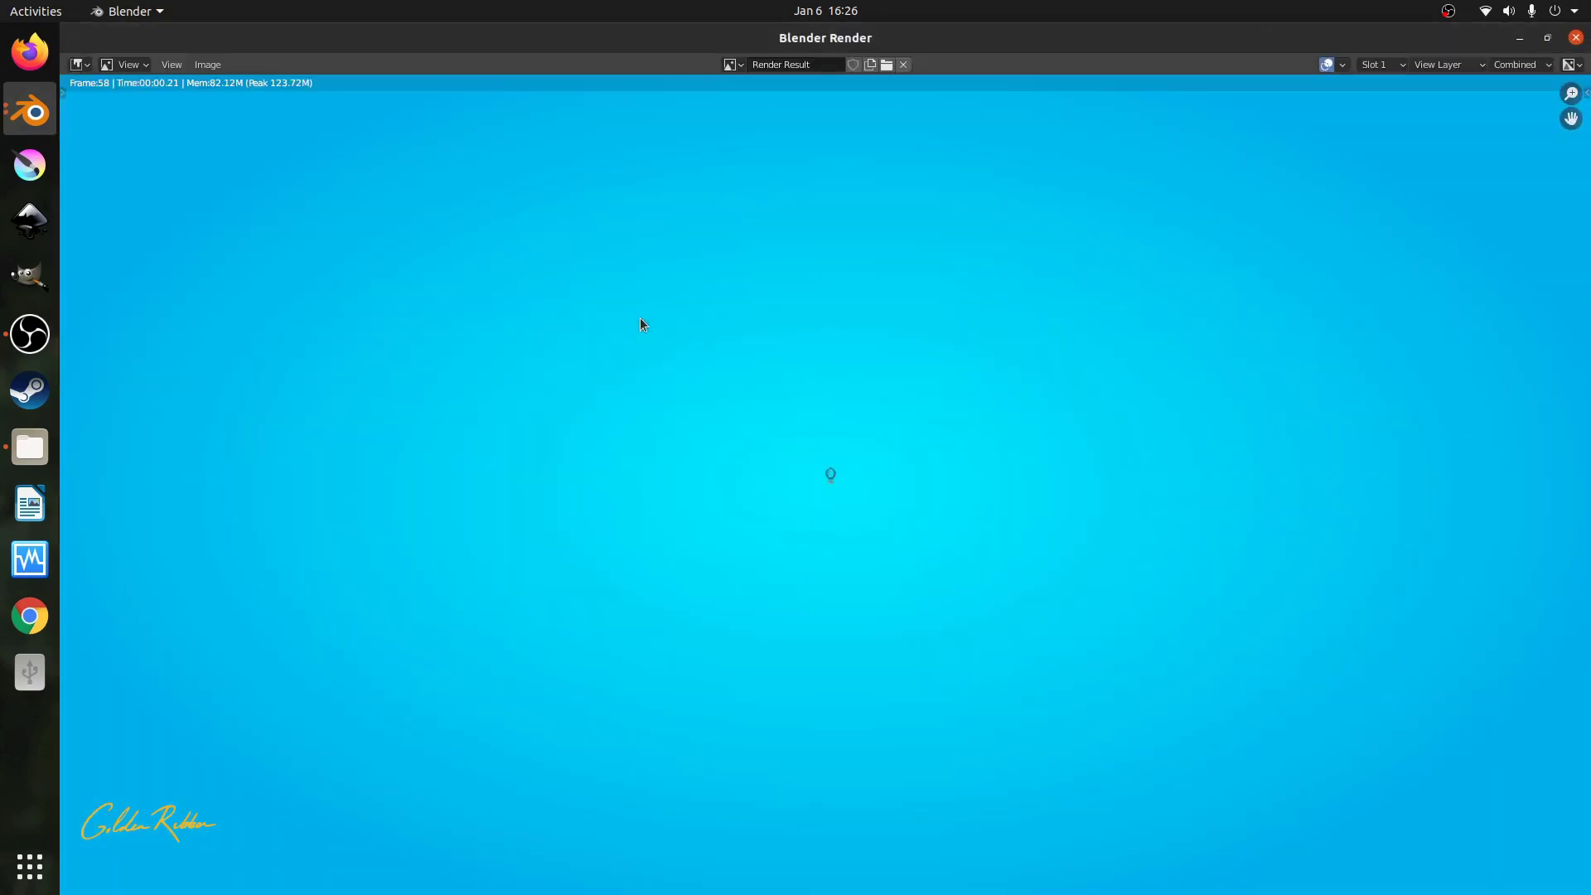
pyautogui.scroll(10, 855, 487)
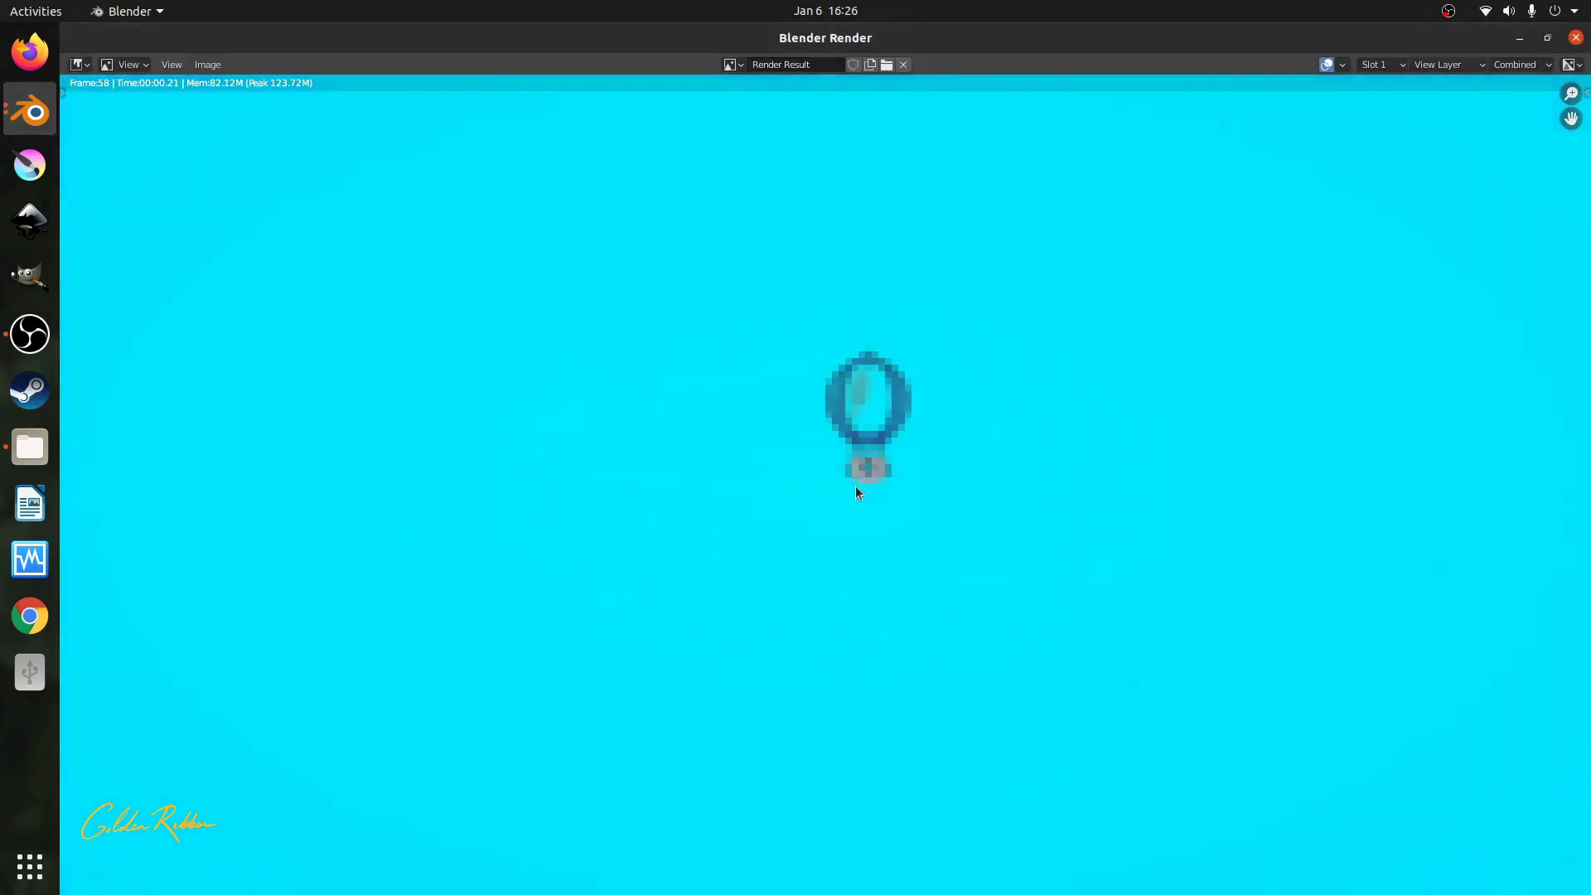
pyautogui.scroll(-8, 856, 486)
pyautogui.press('Escape')
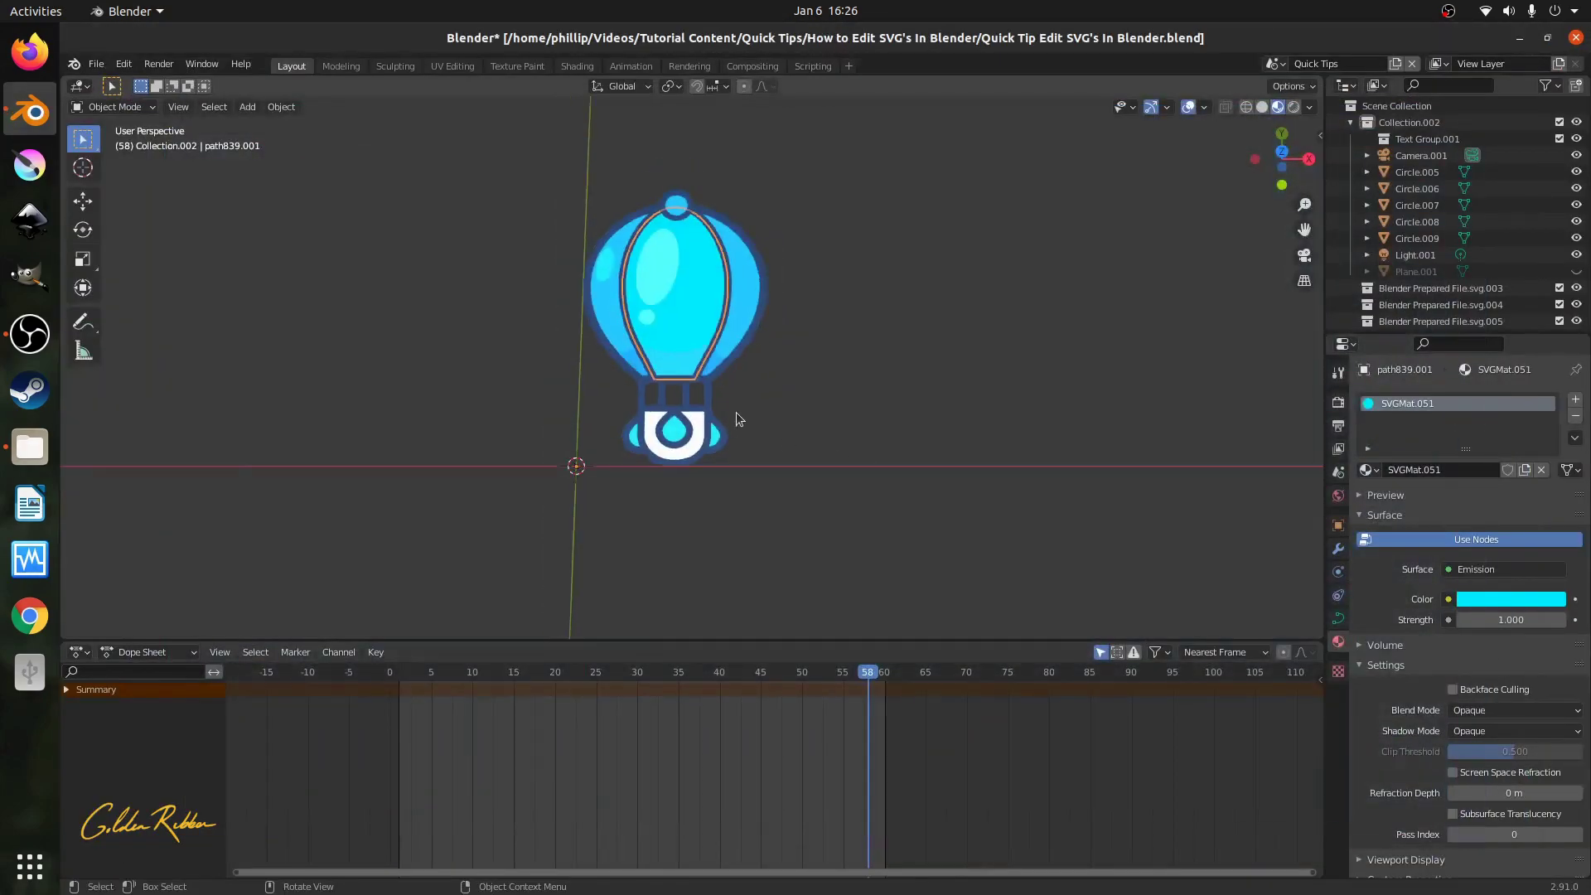
# Select all the balloon and basket shapes and scale them up together until they nearly match the camera frame's height.
pyautogui.press('a')
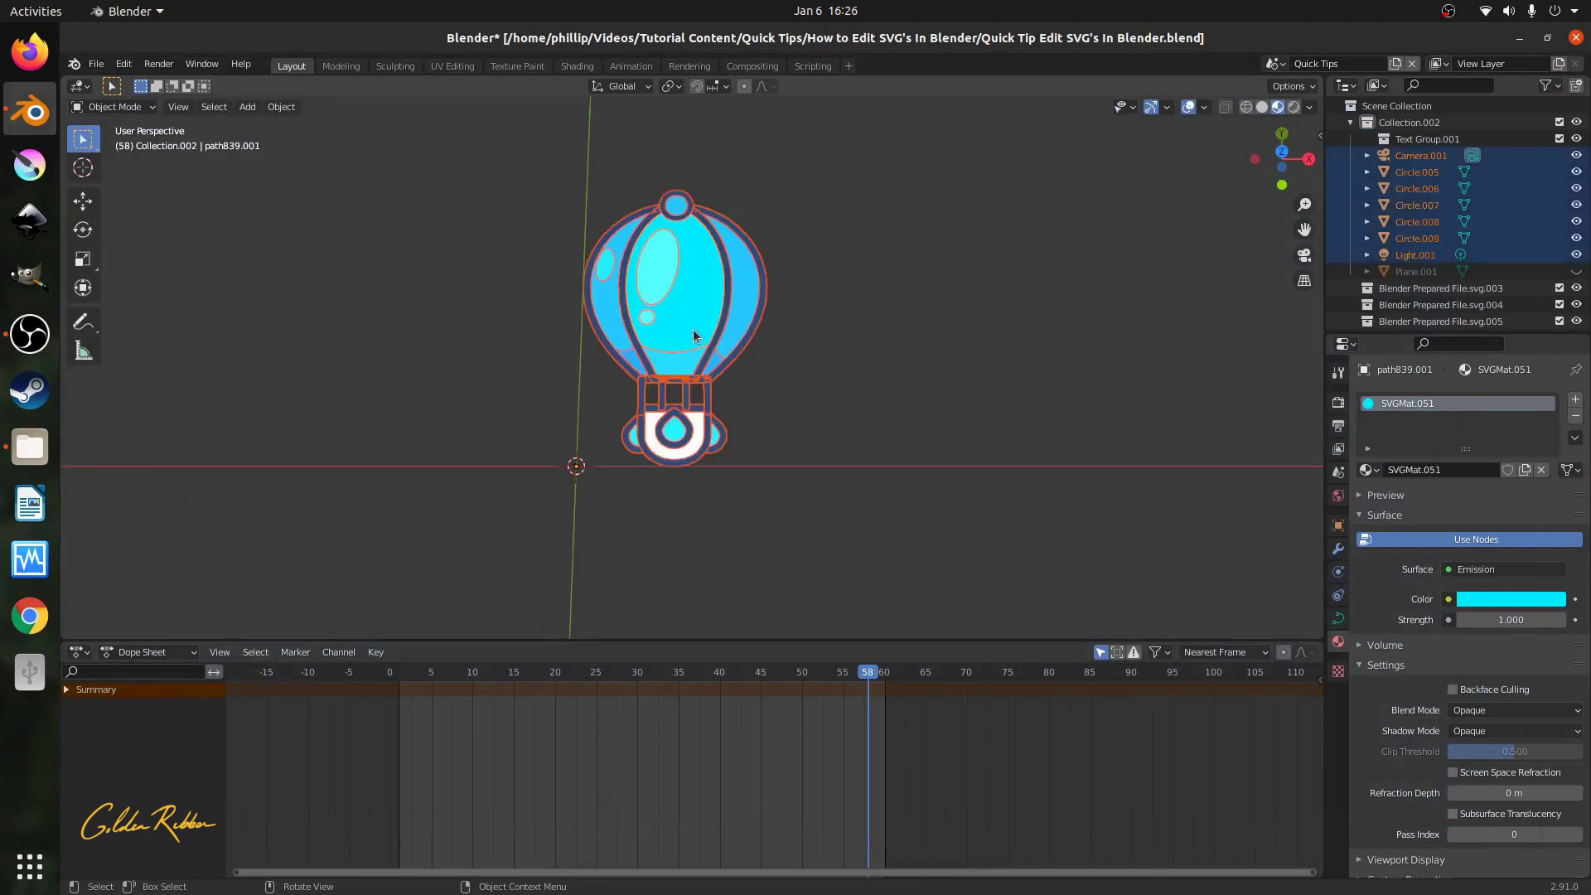
pyautogui.scroll(-2, 692, 330)
pyautogui.click(690, 327)
pyautogui.press('b')
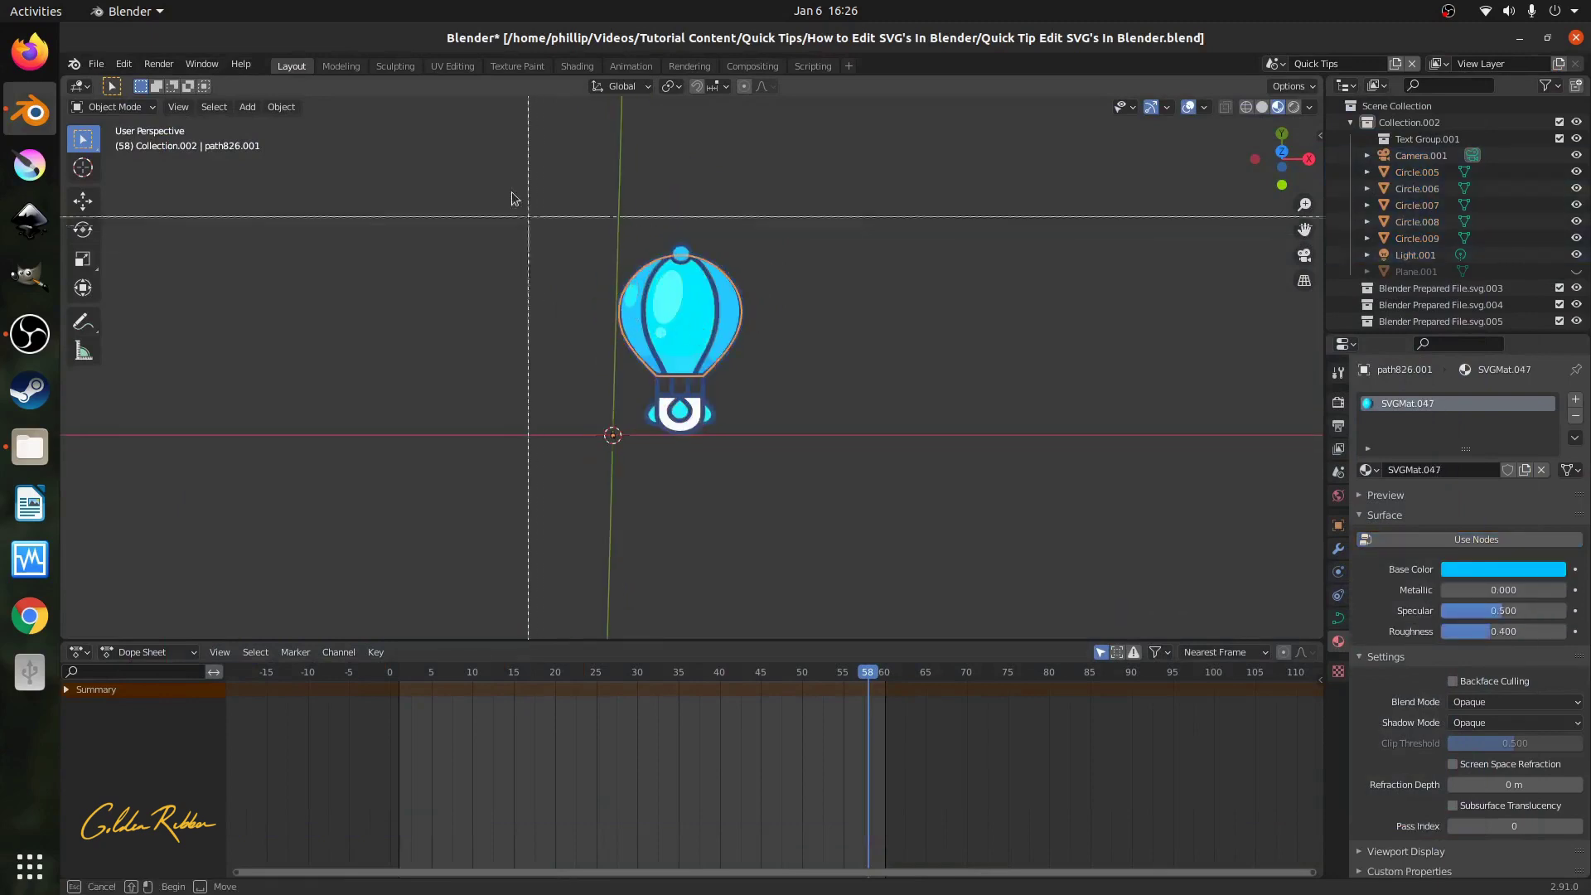
pyautogui.moveTo(508, 177); pyautogui.dragTo(757, 444)
pyautogui.scroll(-4, 603, 398)
pyautogui.scroll(-2, 633, 395)
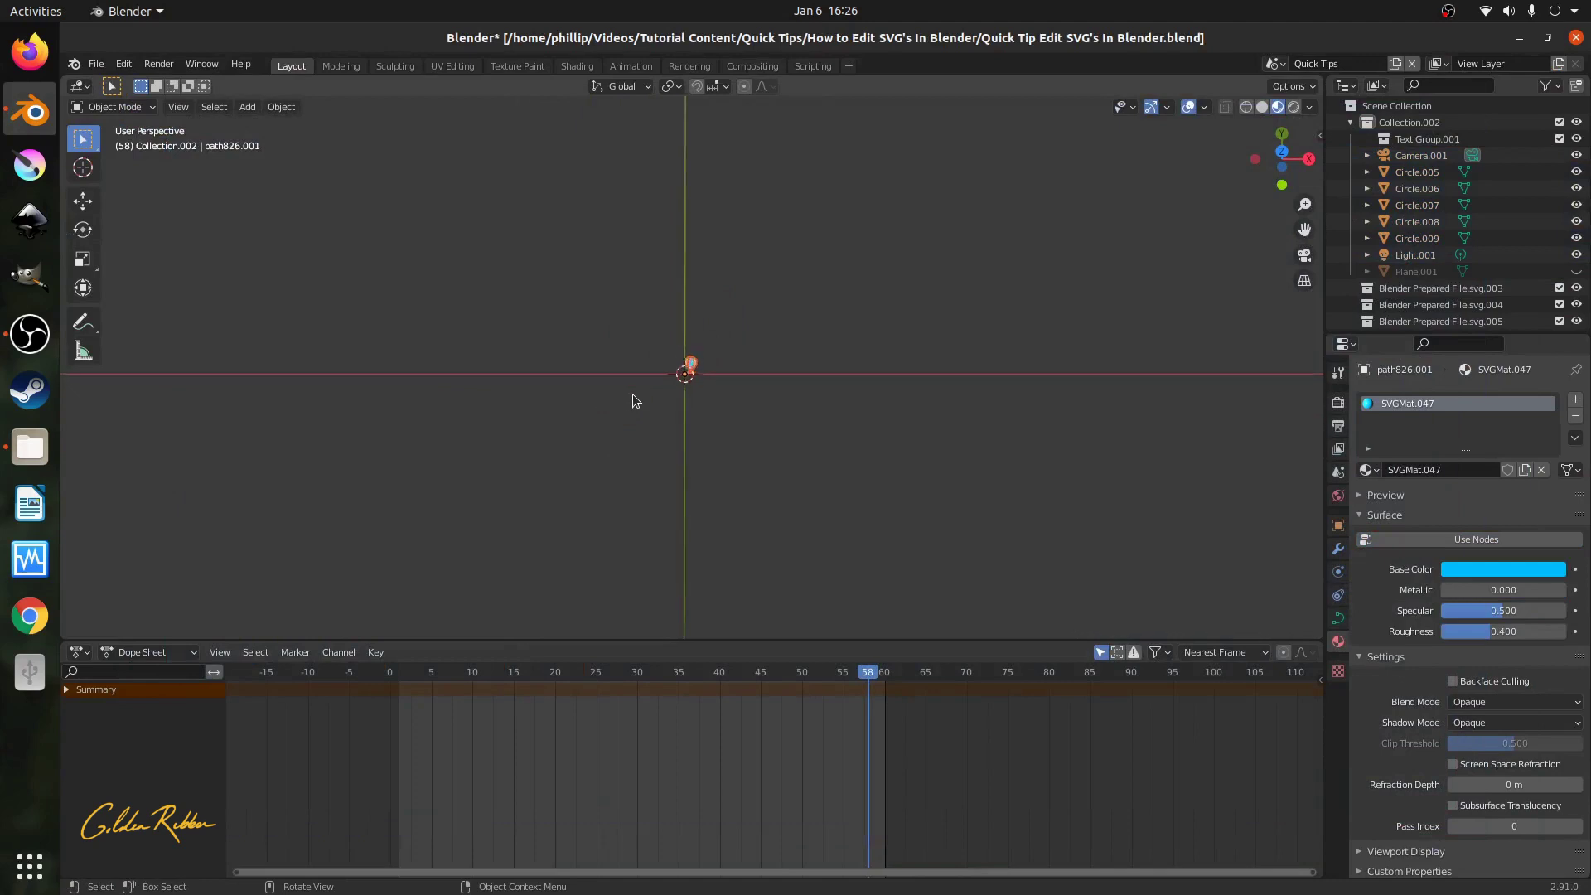
pyautogui.press('s')
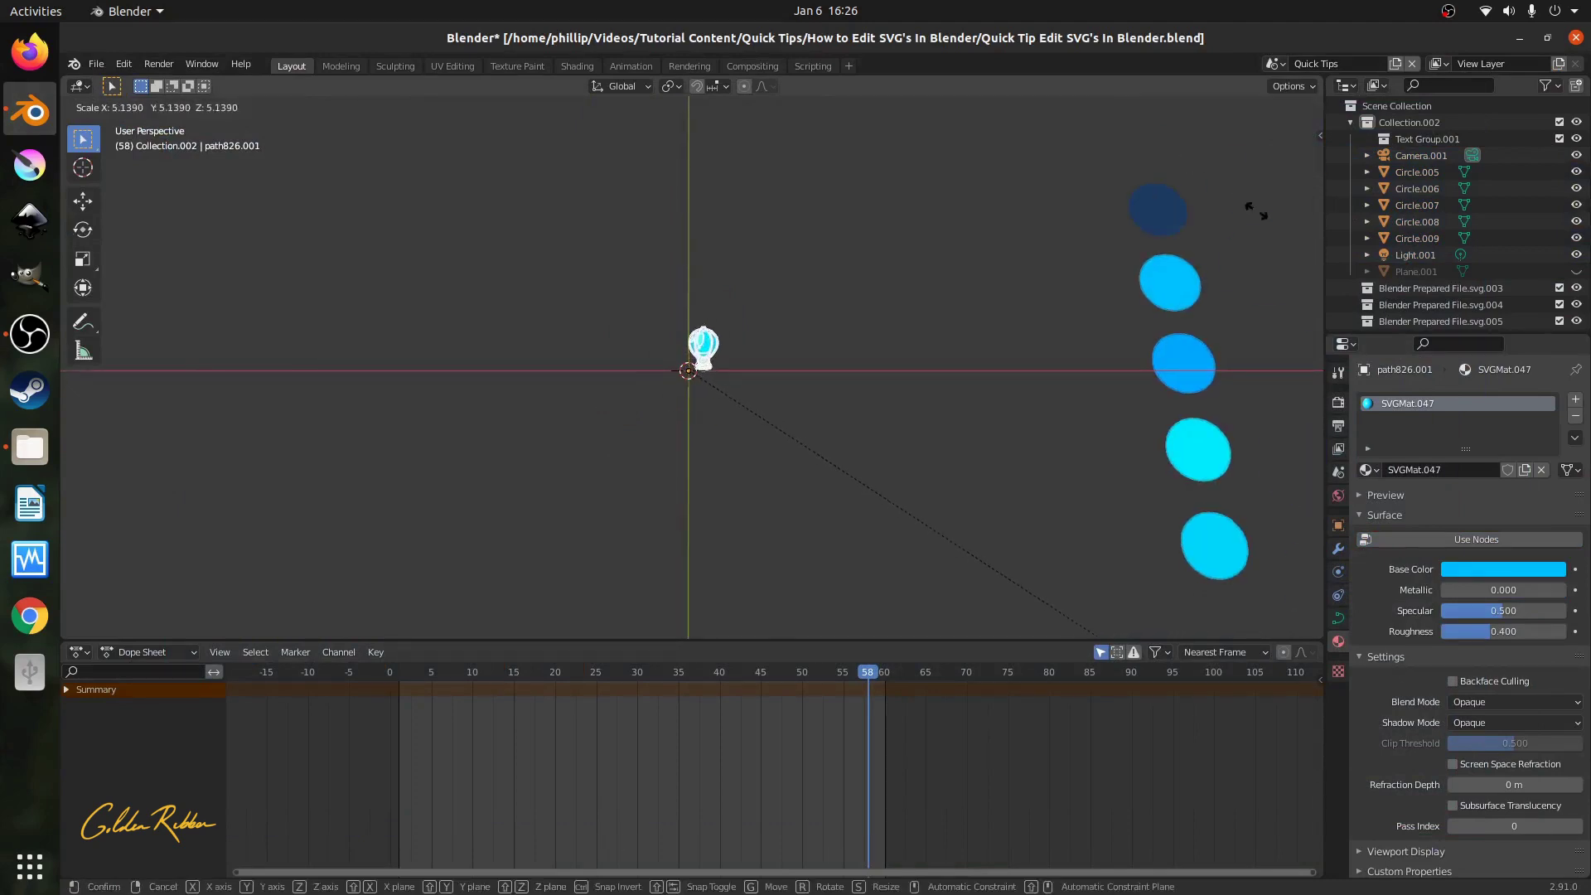
pyautogui.click(1151, 235)
pyautogui.press('s')
pyautogui.rightClick(156, 566)
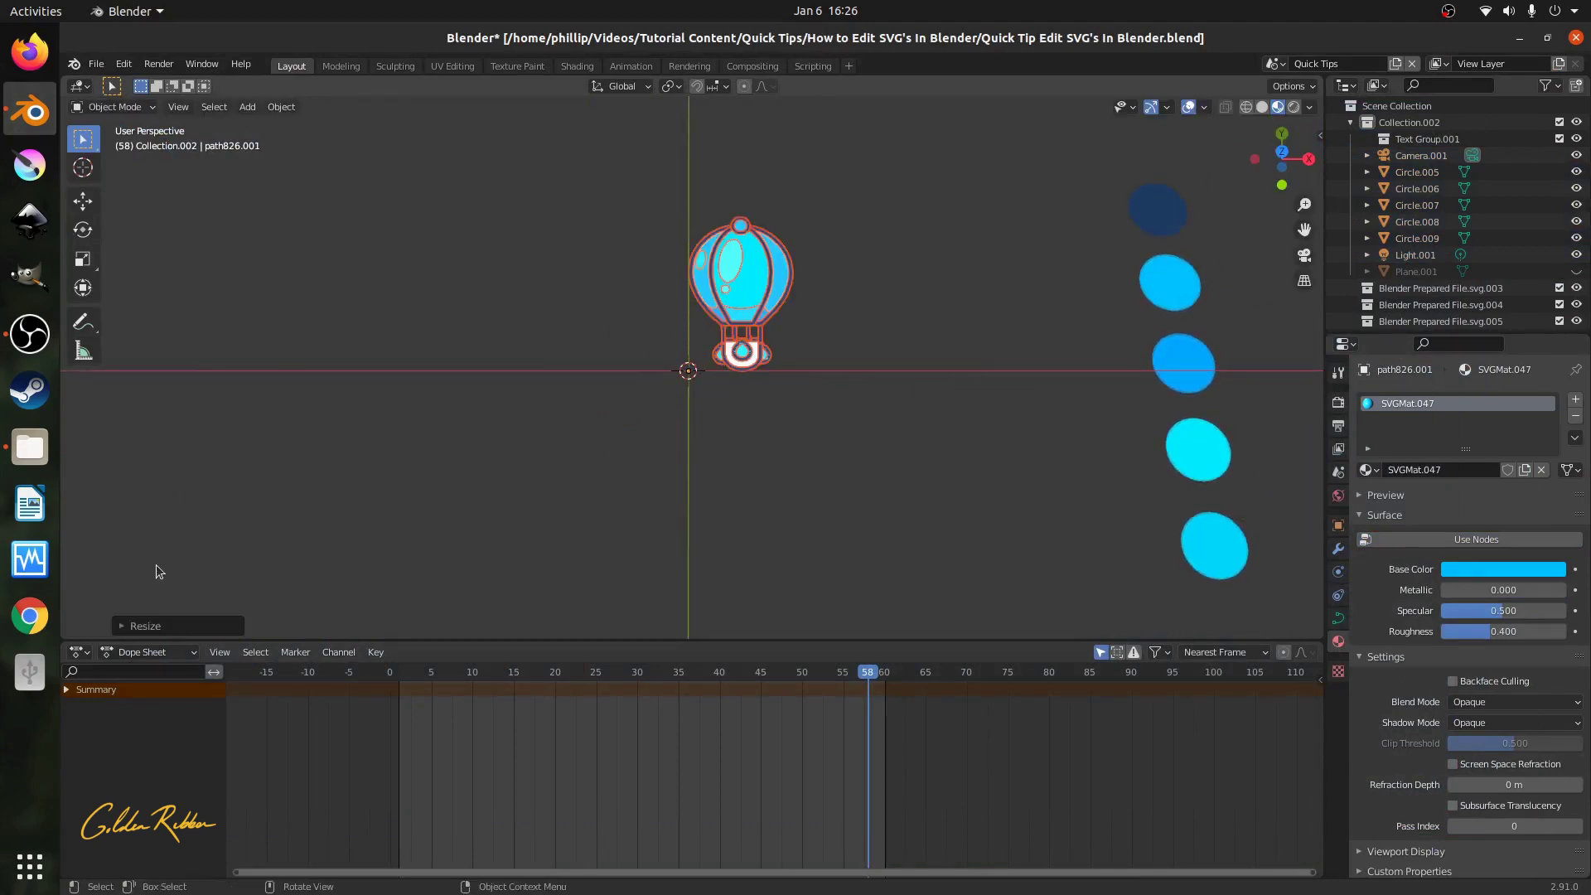
pyautogui.press('s')
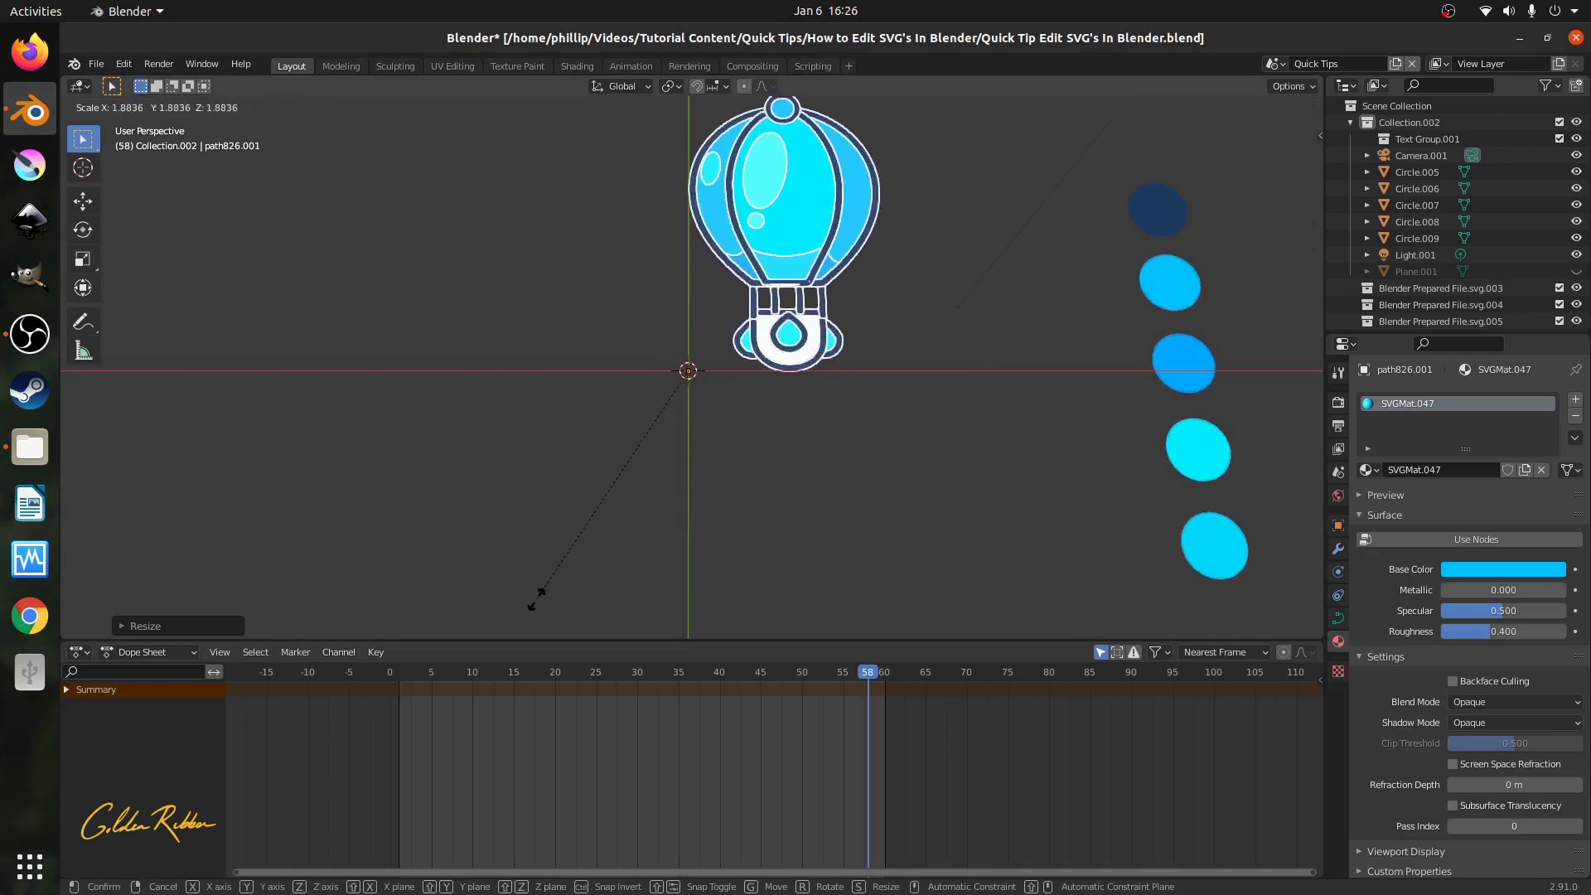
pyautogui.click(565, 570)
# View the scene through the camera and move the whole balloon to the centre of the frame.
pyautogui.moveTo(641, 489); pyautogui.dragTo(642, 489, button='middle')
pyautogui.press('KP_0')
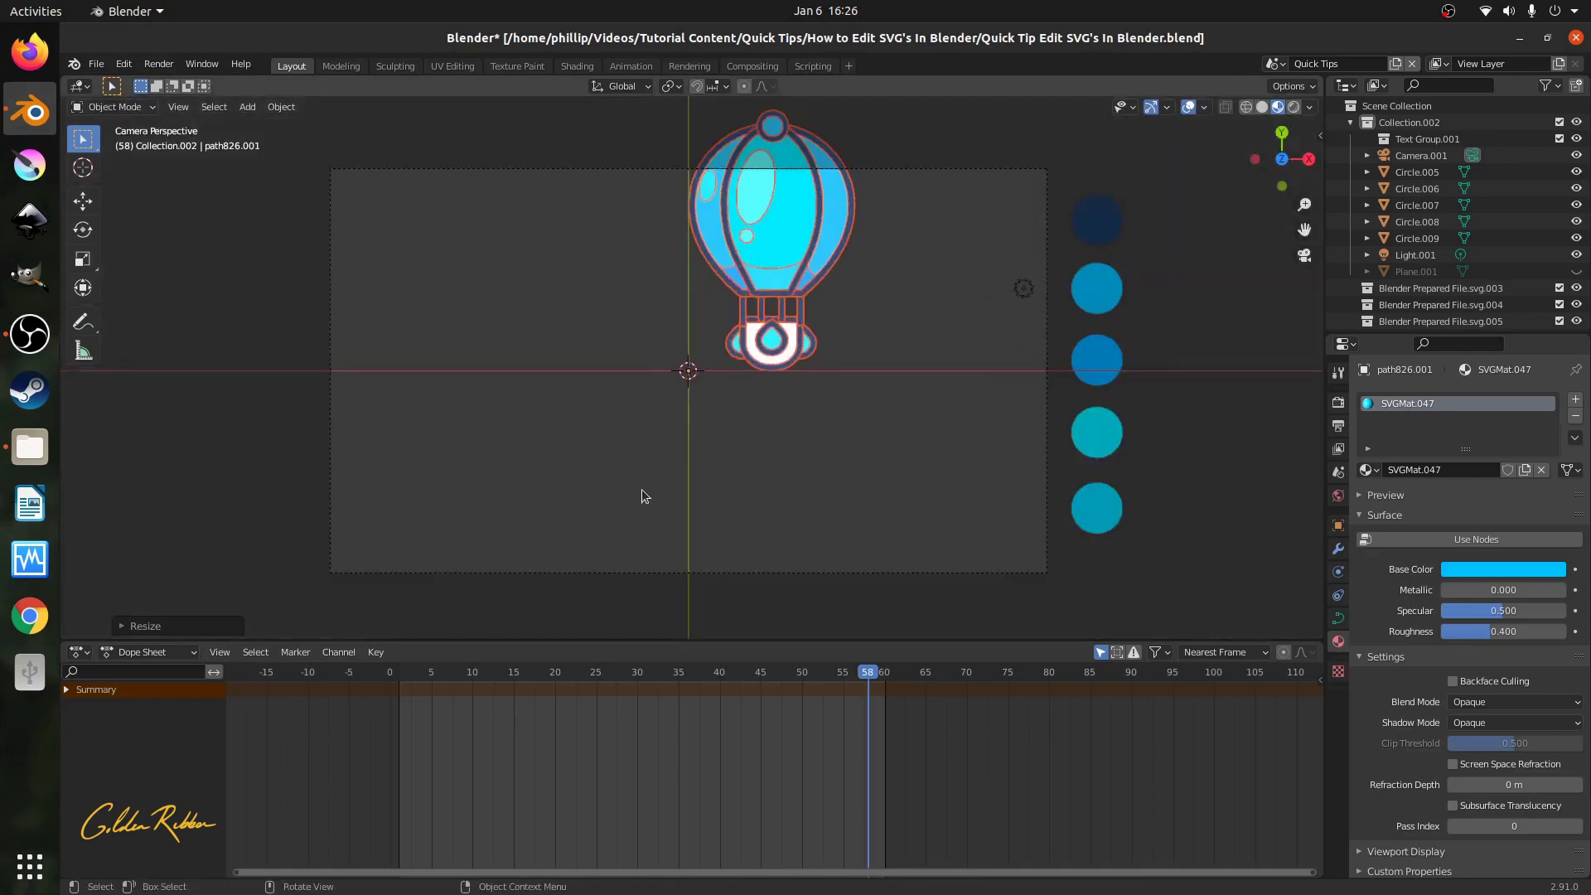
pyautogui.press('g')
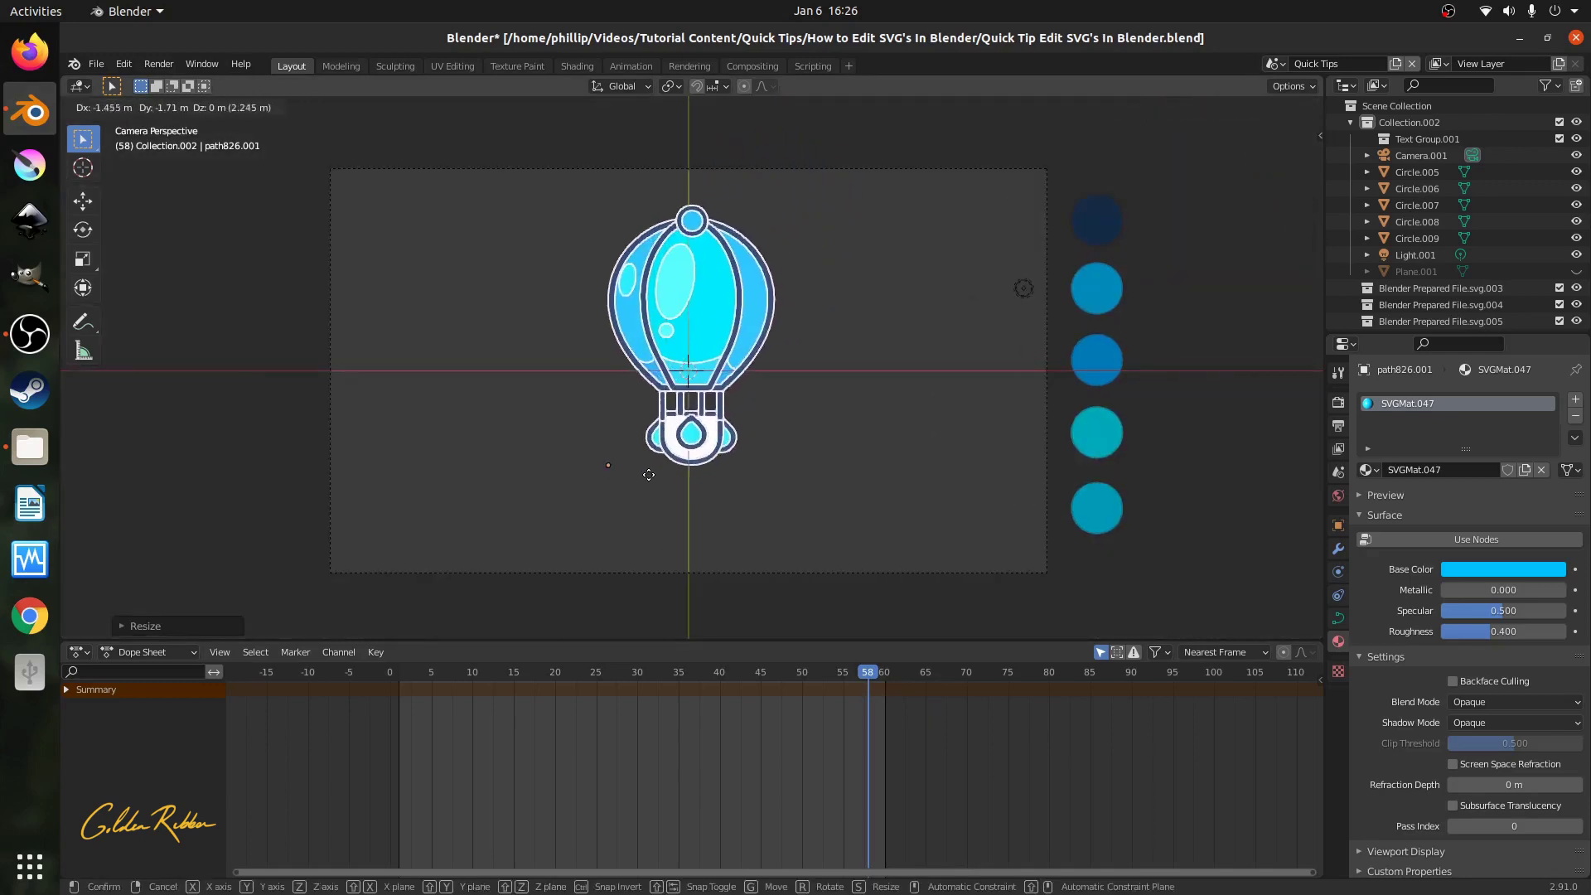
pyautogui.click(651, 507)
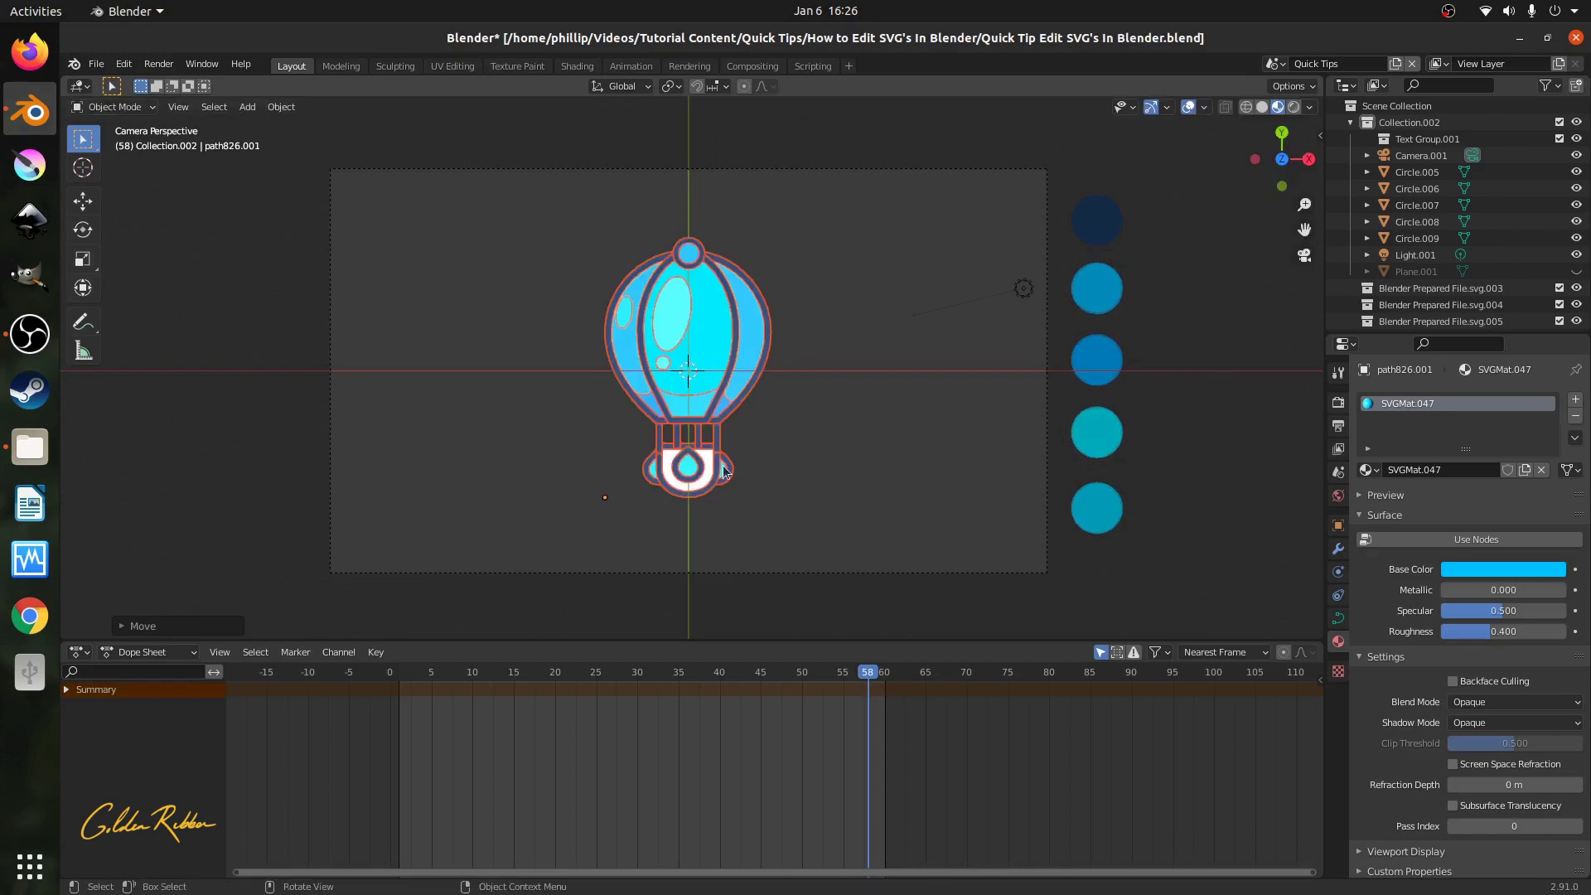
# Unhide the background plane and render the frame to compare the emissive central panel with the other shapes.
pyautogui.hotkey('alt', 'h')
pyautogui.click(819, 463)
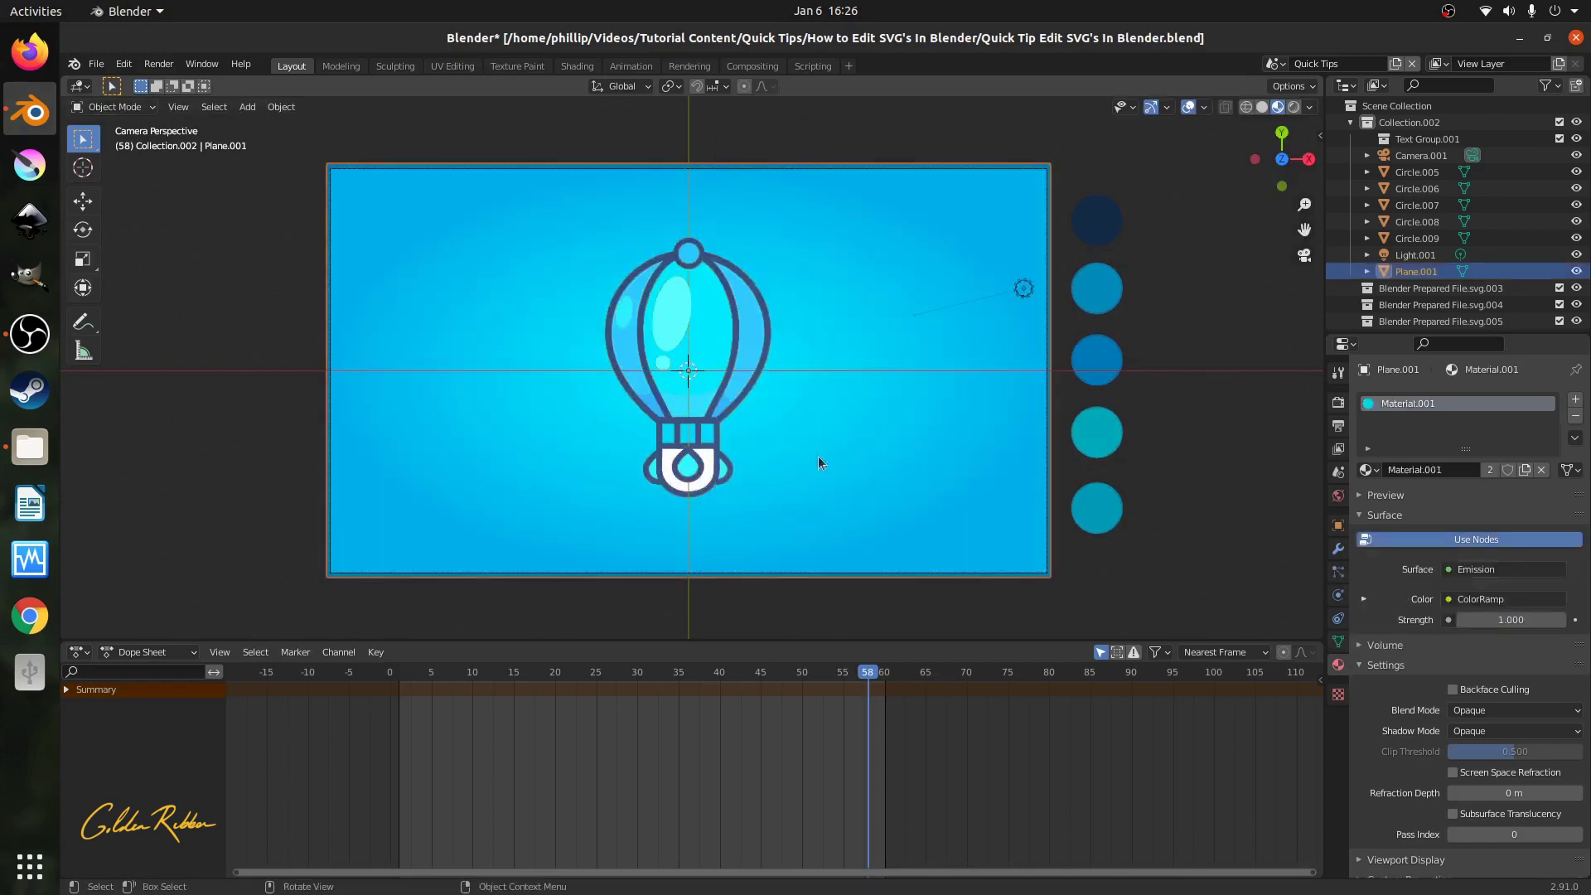
pyautogui.press('F12')
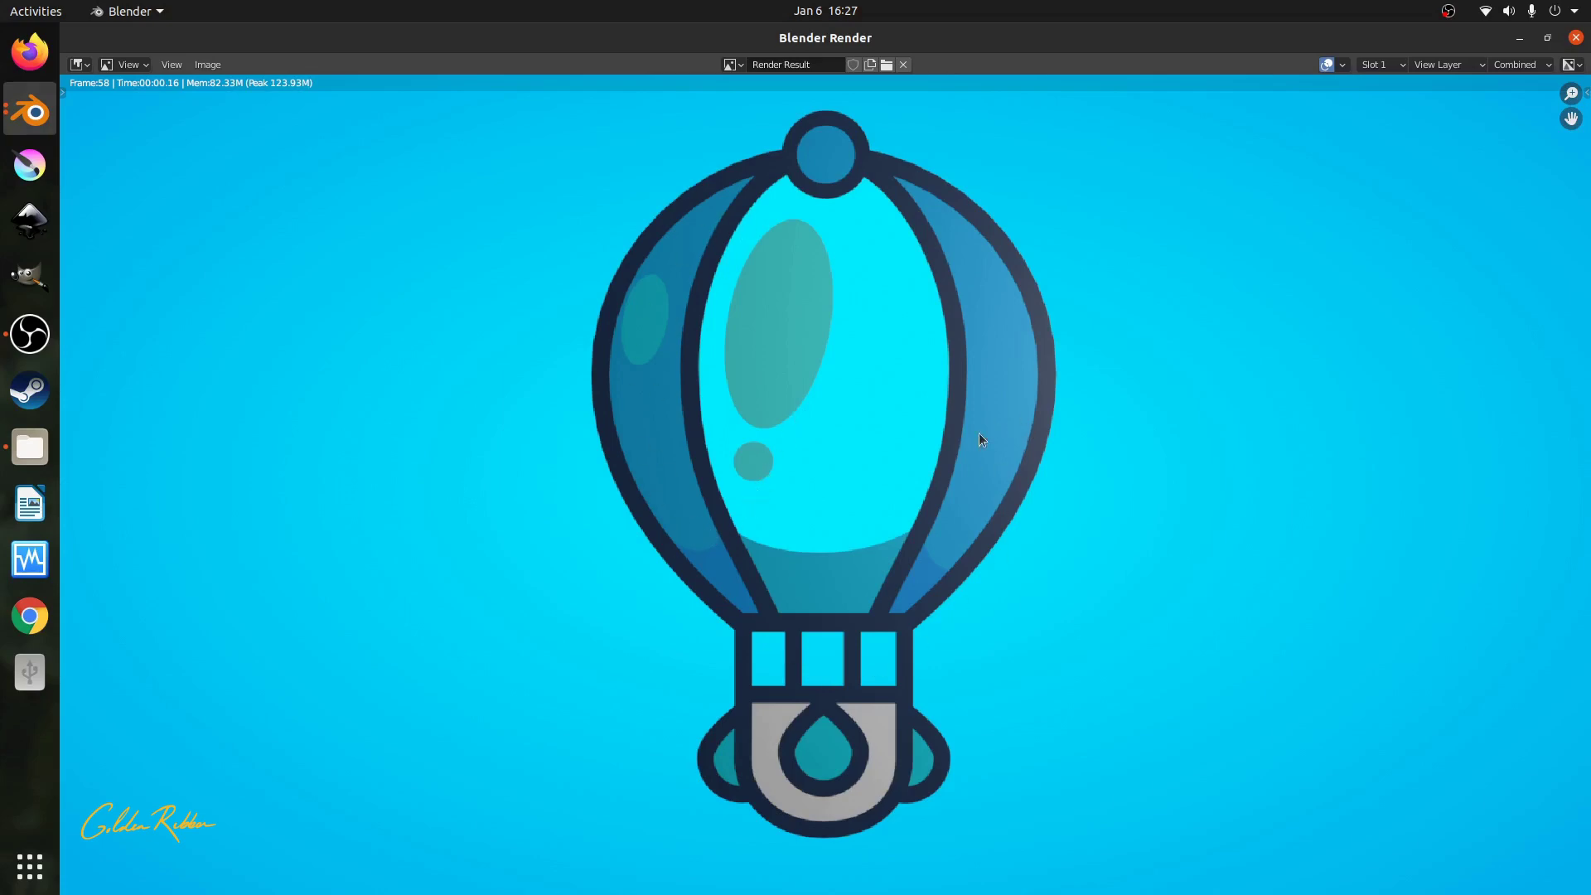
pyautogui.press('Escape')
# Copy the hex value of the base colour from the material of the balloon's outer body.
pyautogui.scroll(3, 610, 334)
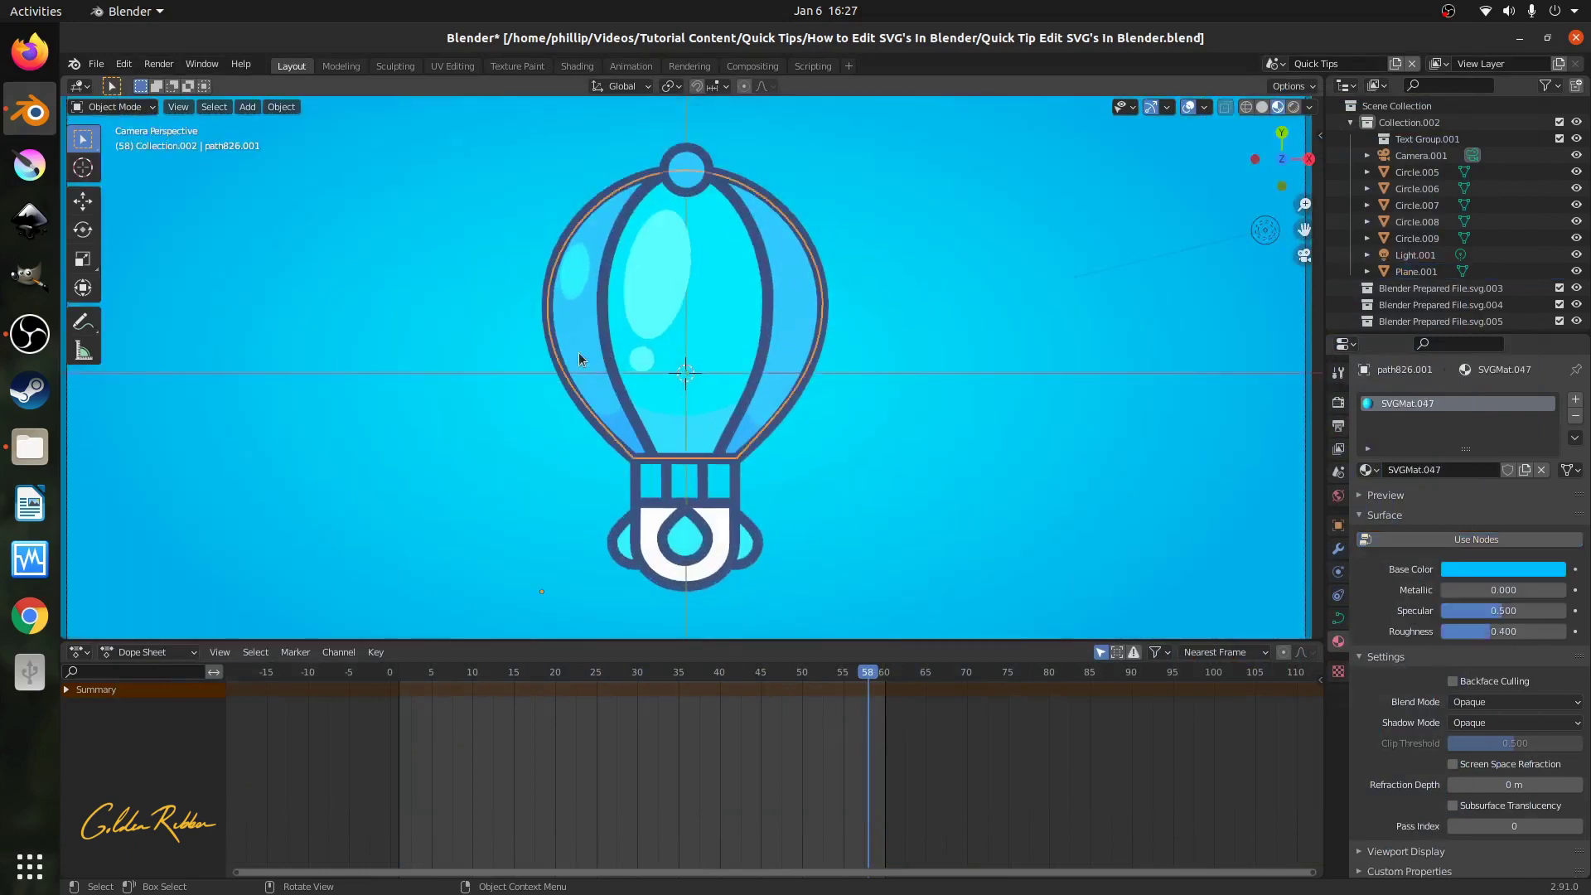
pyautogui.click(1508, 572)
pyautogui.click(1494, 495)
pyautogui.hotkey('ctrl', 'c')
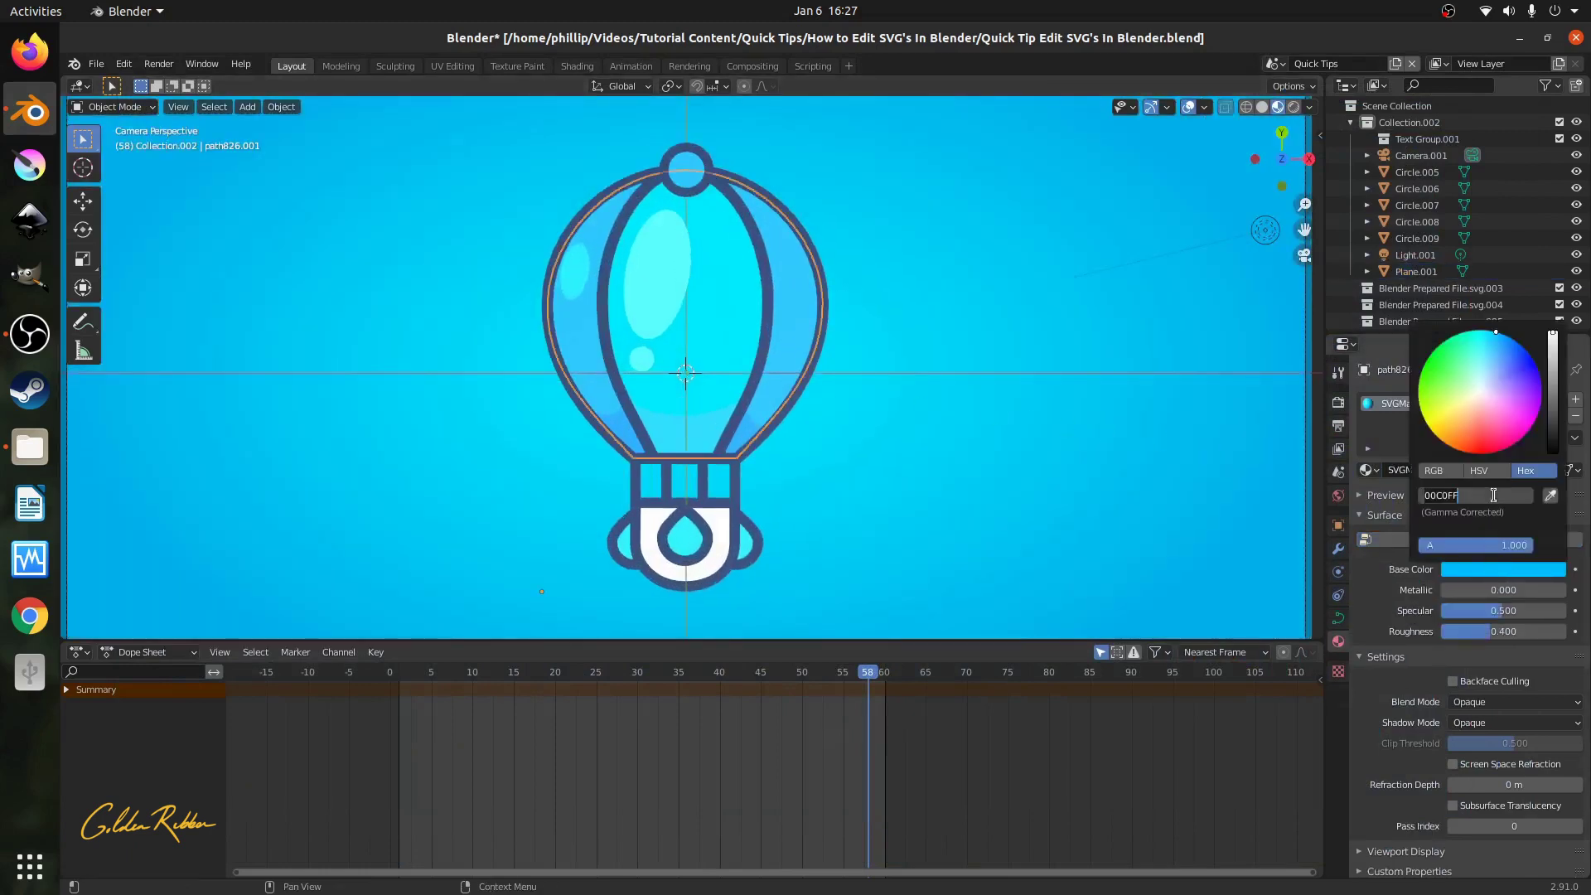
pyautogui.press('Escape')
# Enable nodes on the outer body's material and switch it to an Emission shader with hex colour 00C0FF.
pyautogui.click(1443, 540)
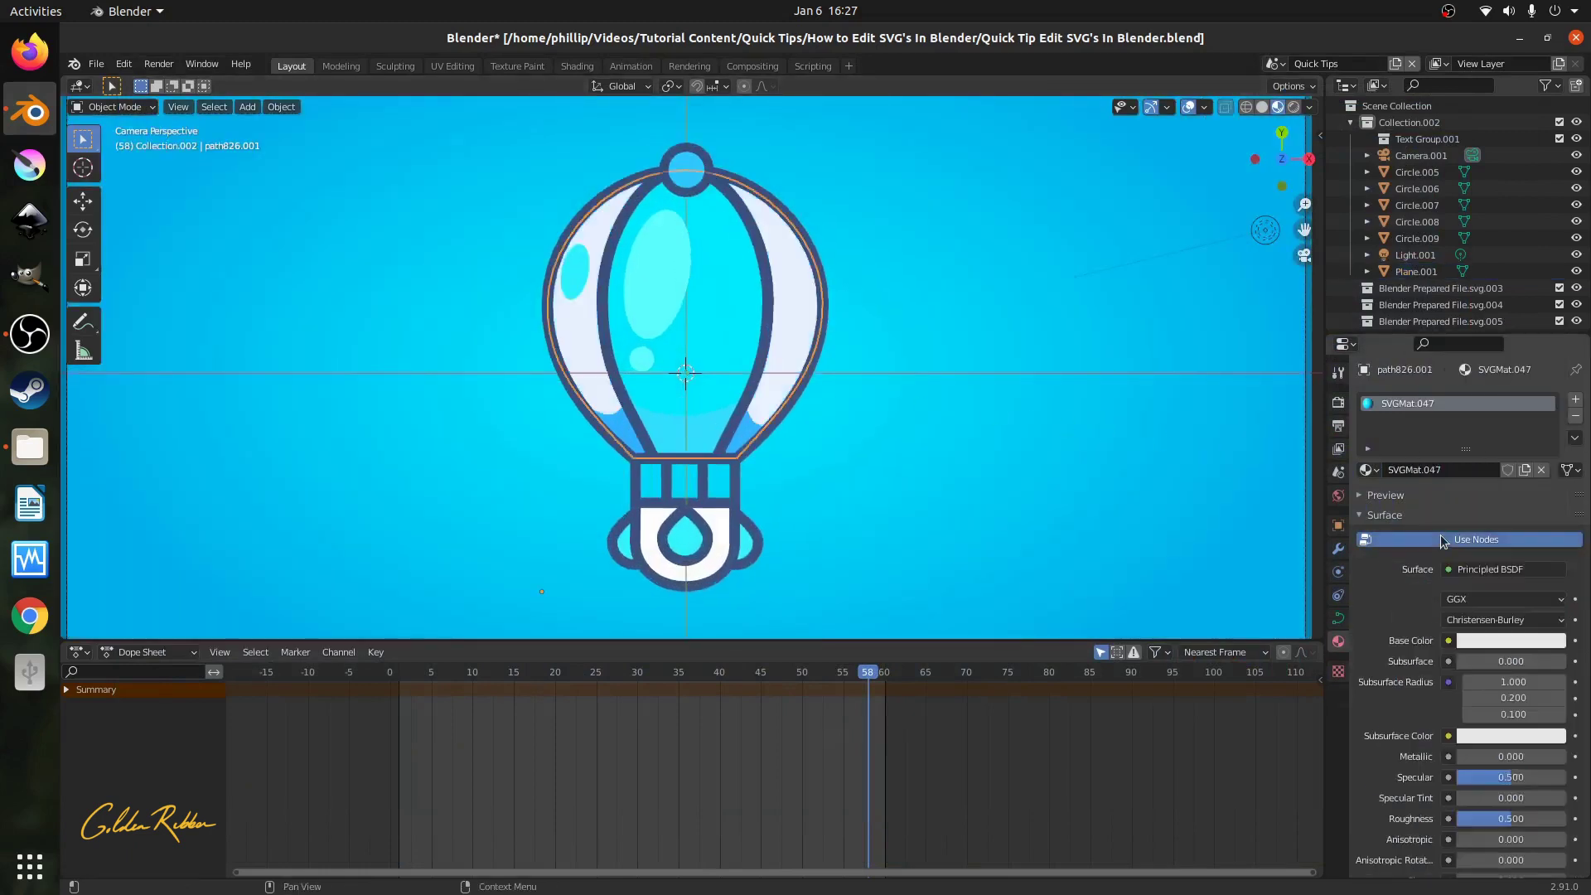
pyautogui.click(1492, 570)
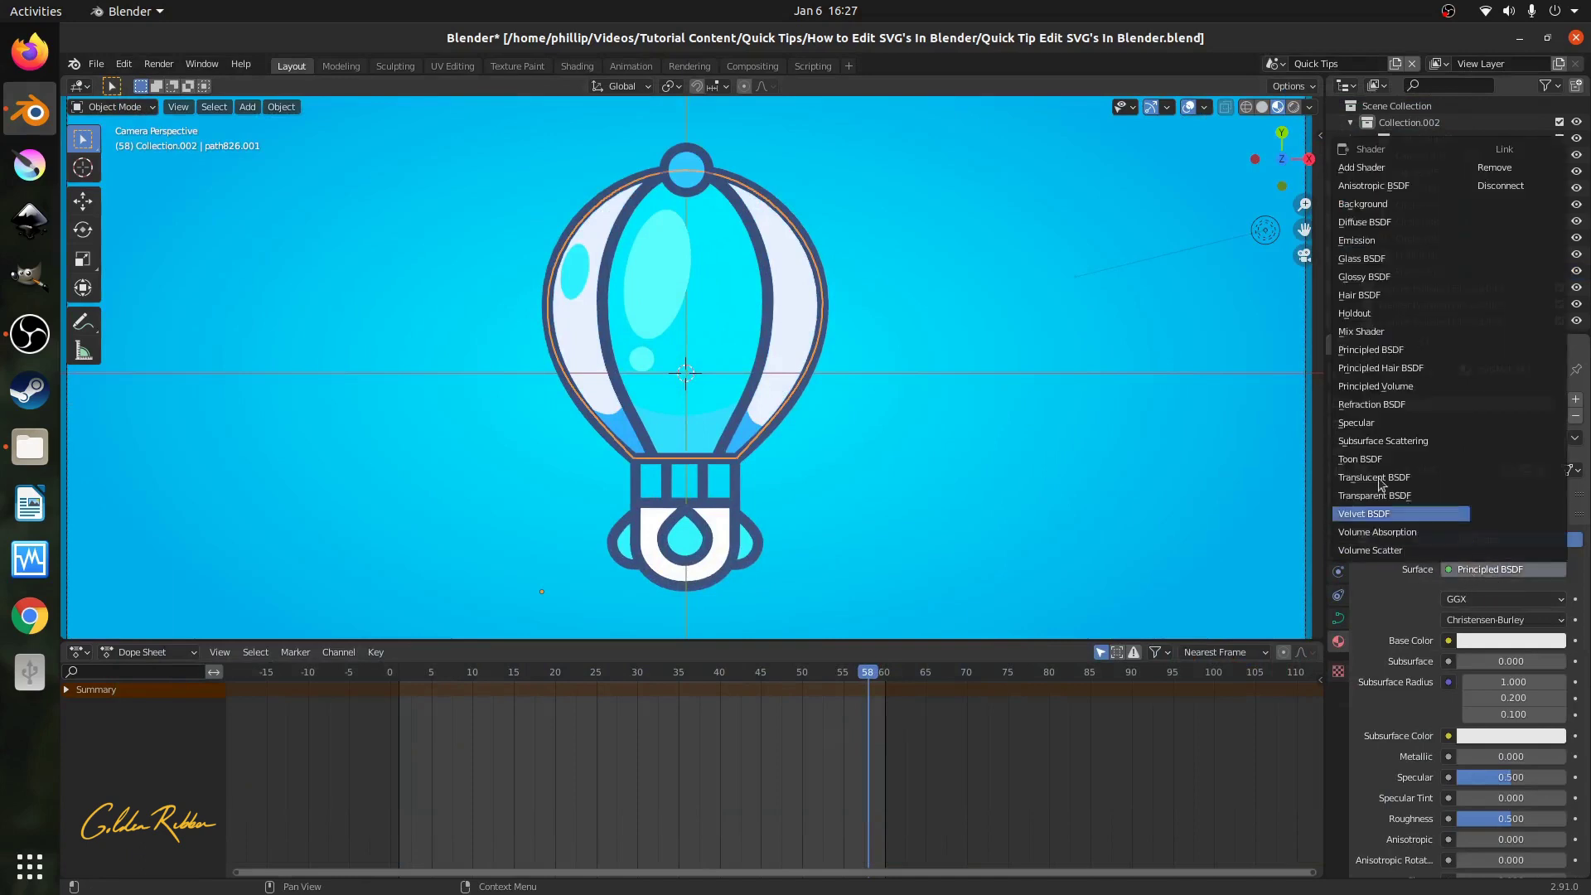
pyautogui.click(1388, 242)
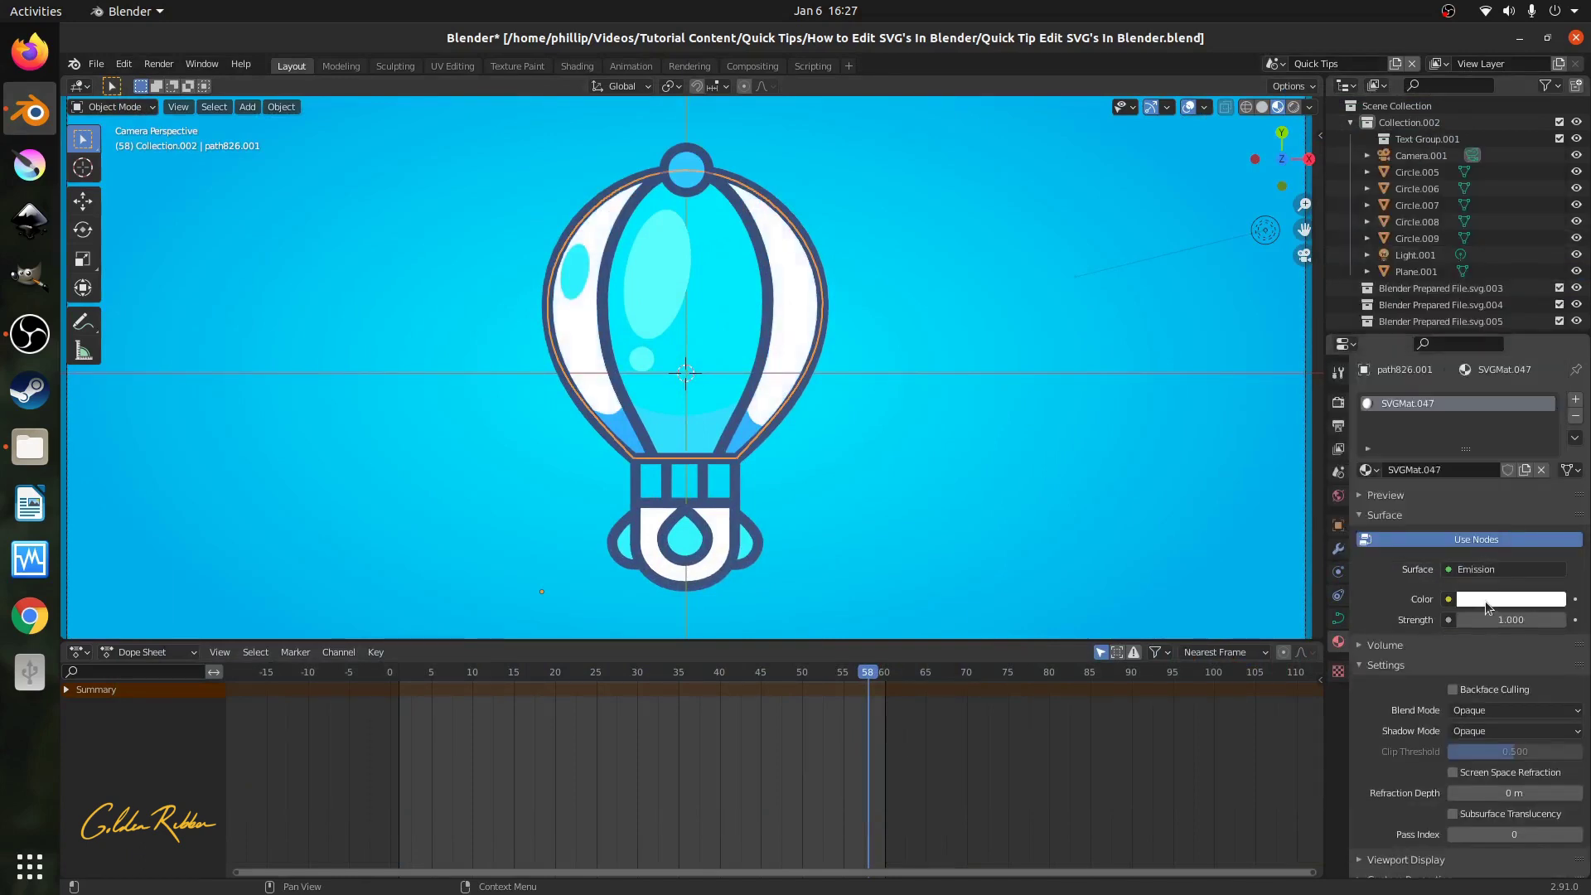
pyautogui.click(1487, 601)
pyautogui.click(1477, 525)
pyautogui.hotkey('ctrl', 'v')
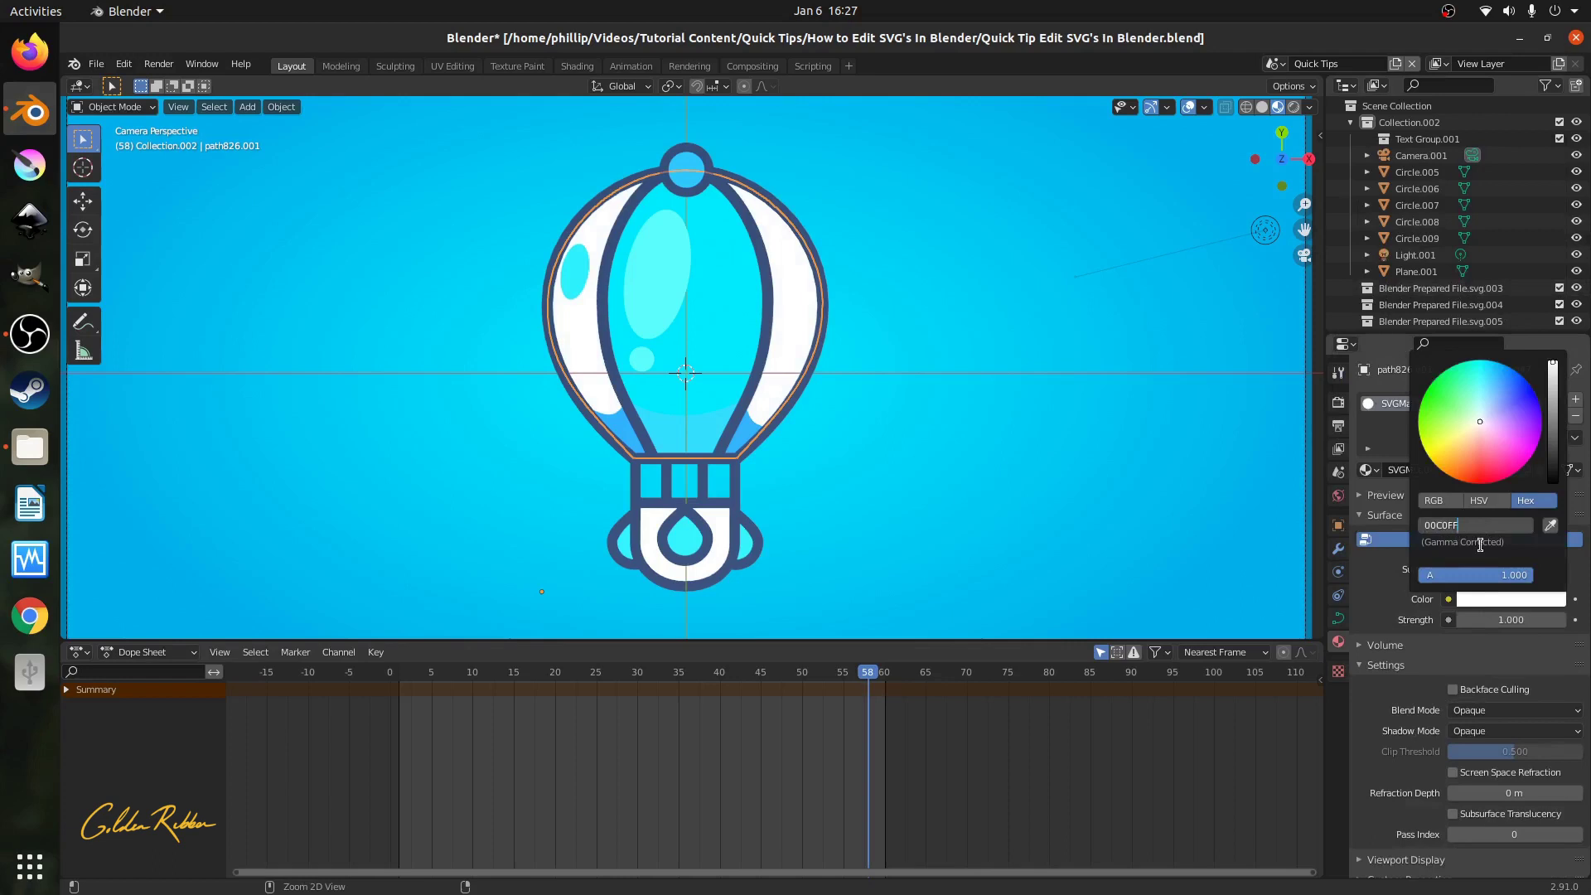
pyautogui.press('Return')
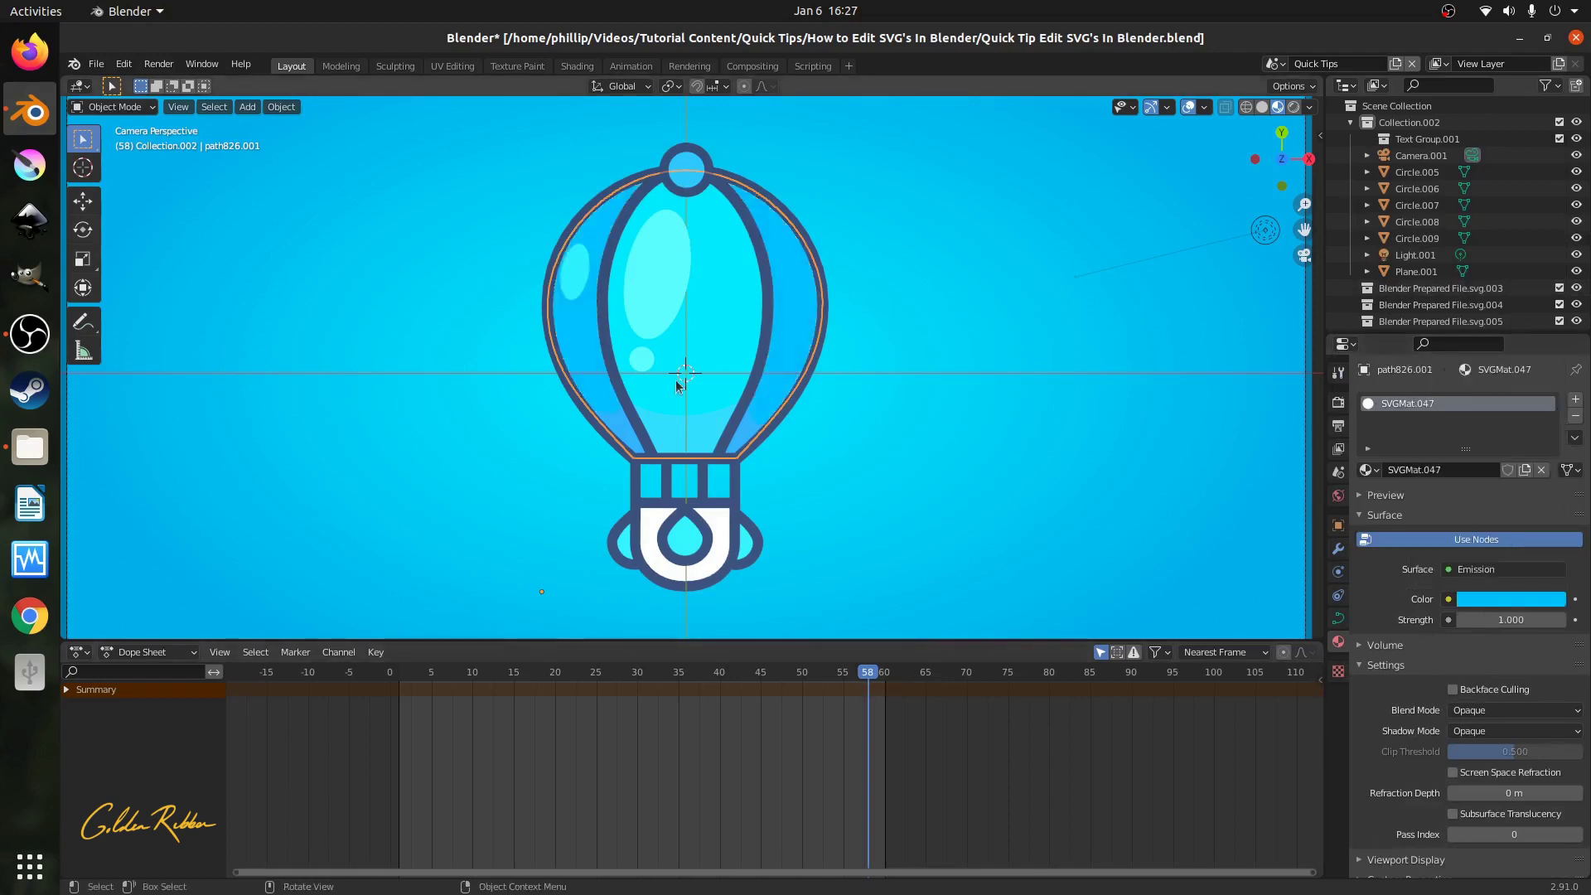
# Enable nodes on the white basket's material and switch its surface to a white Emission shader.
pyautogui.scroll(2, 677, 385)
pyautogui.click(648, 555)
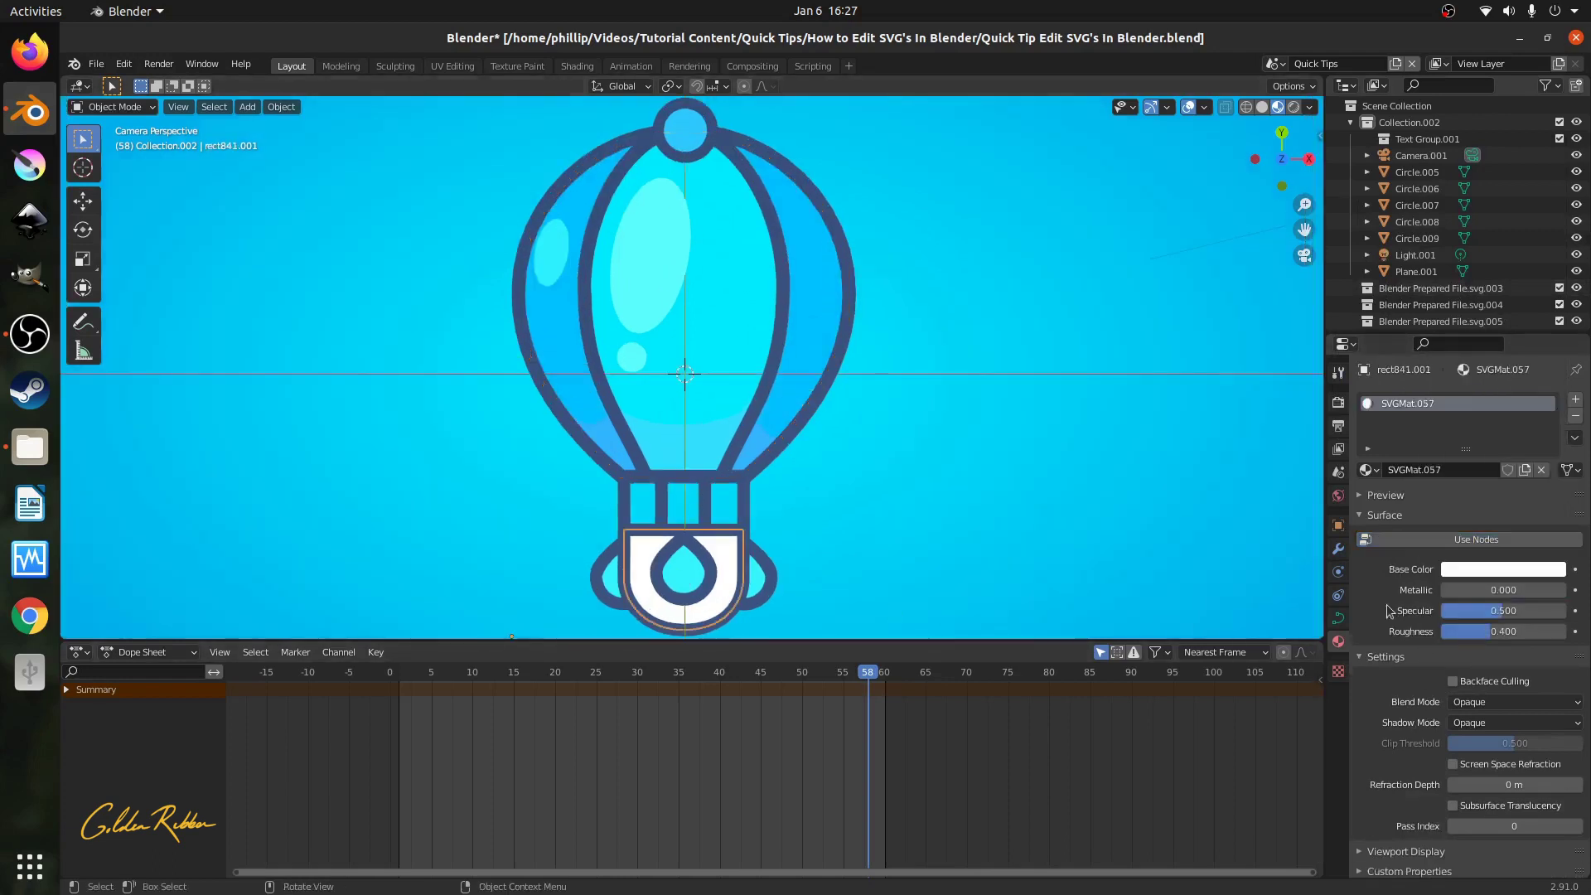
pyautogui.click(1492, 570)
pyautogui.click(1477, 496)
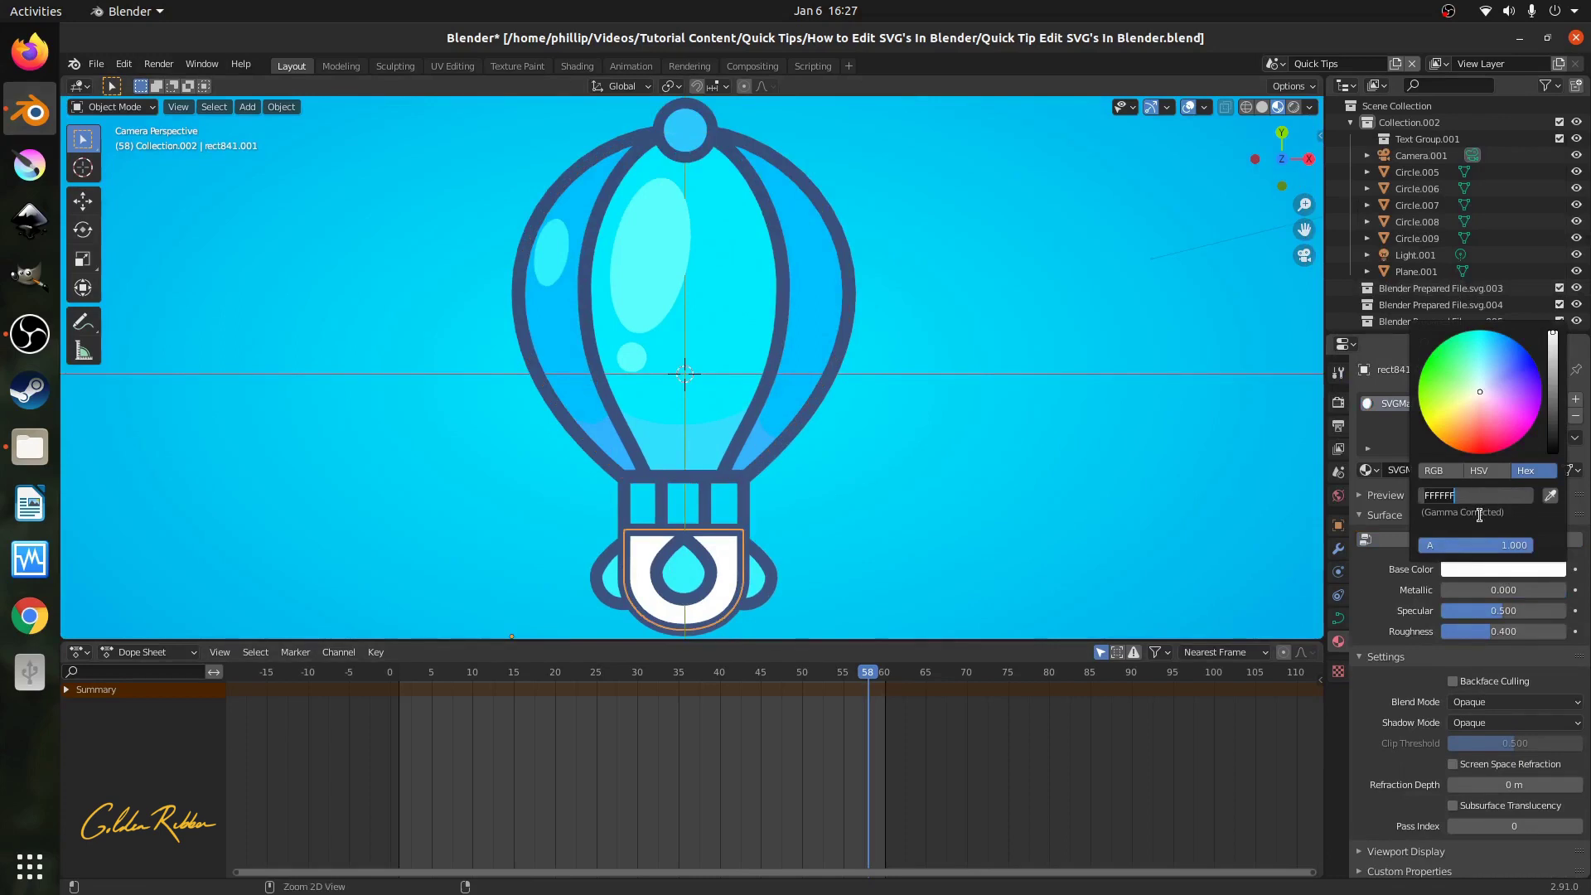
pyautogui.click(1465, 540)
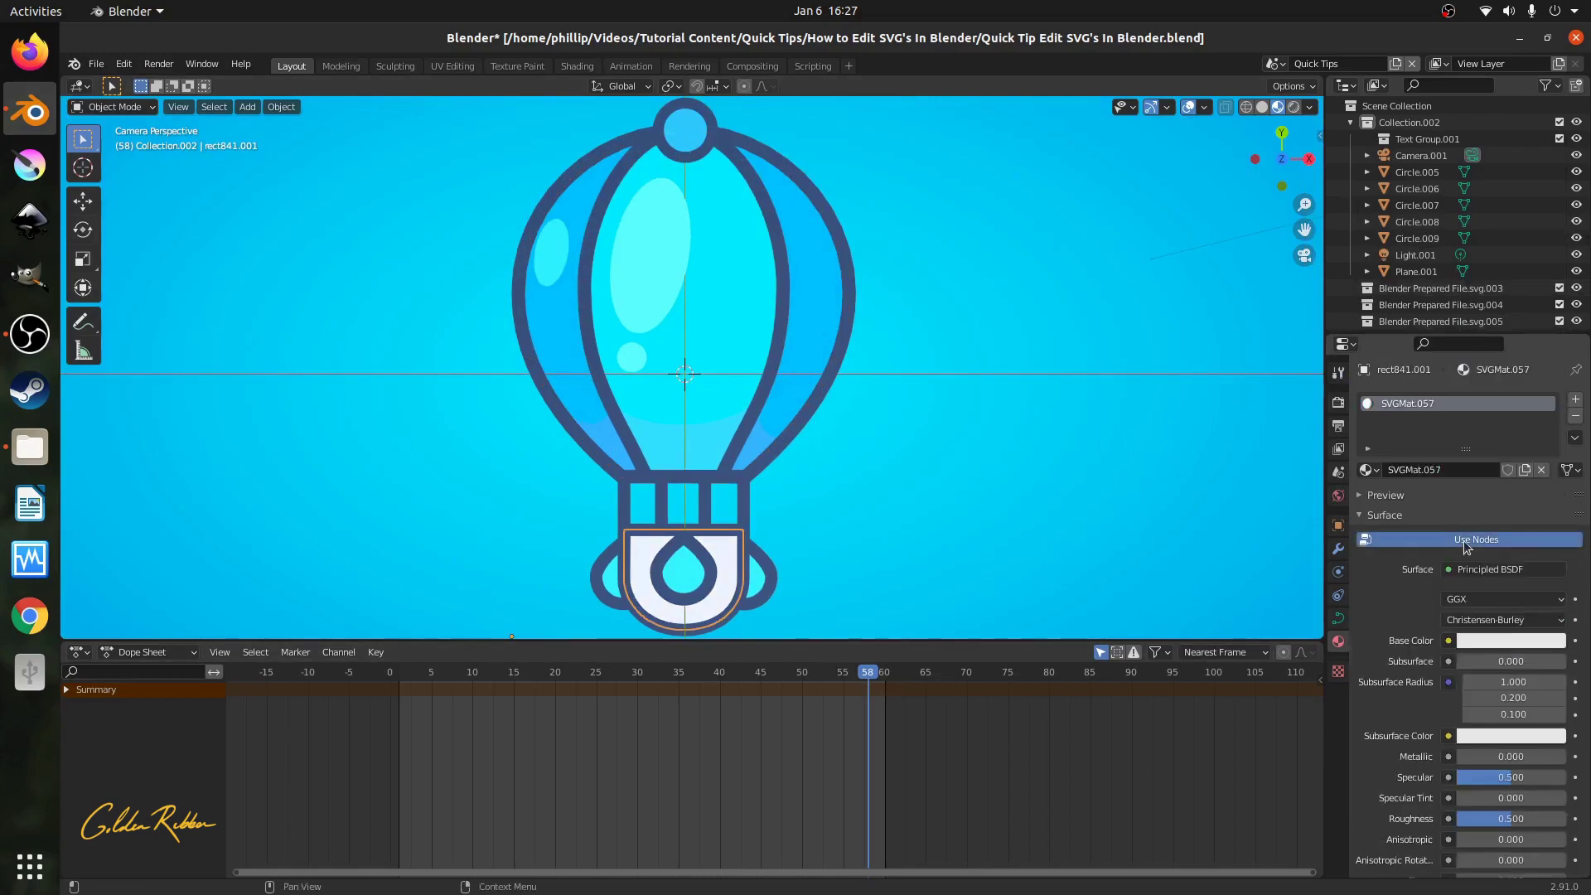
pyautogui.click(1472, 569)
pyautogui.click(1409, 243)
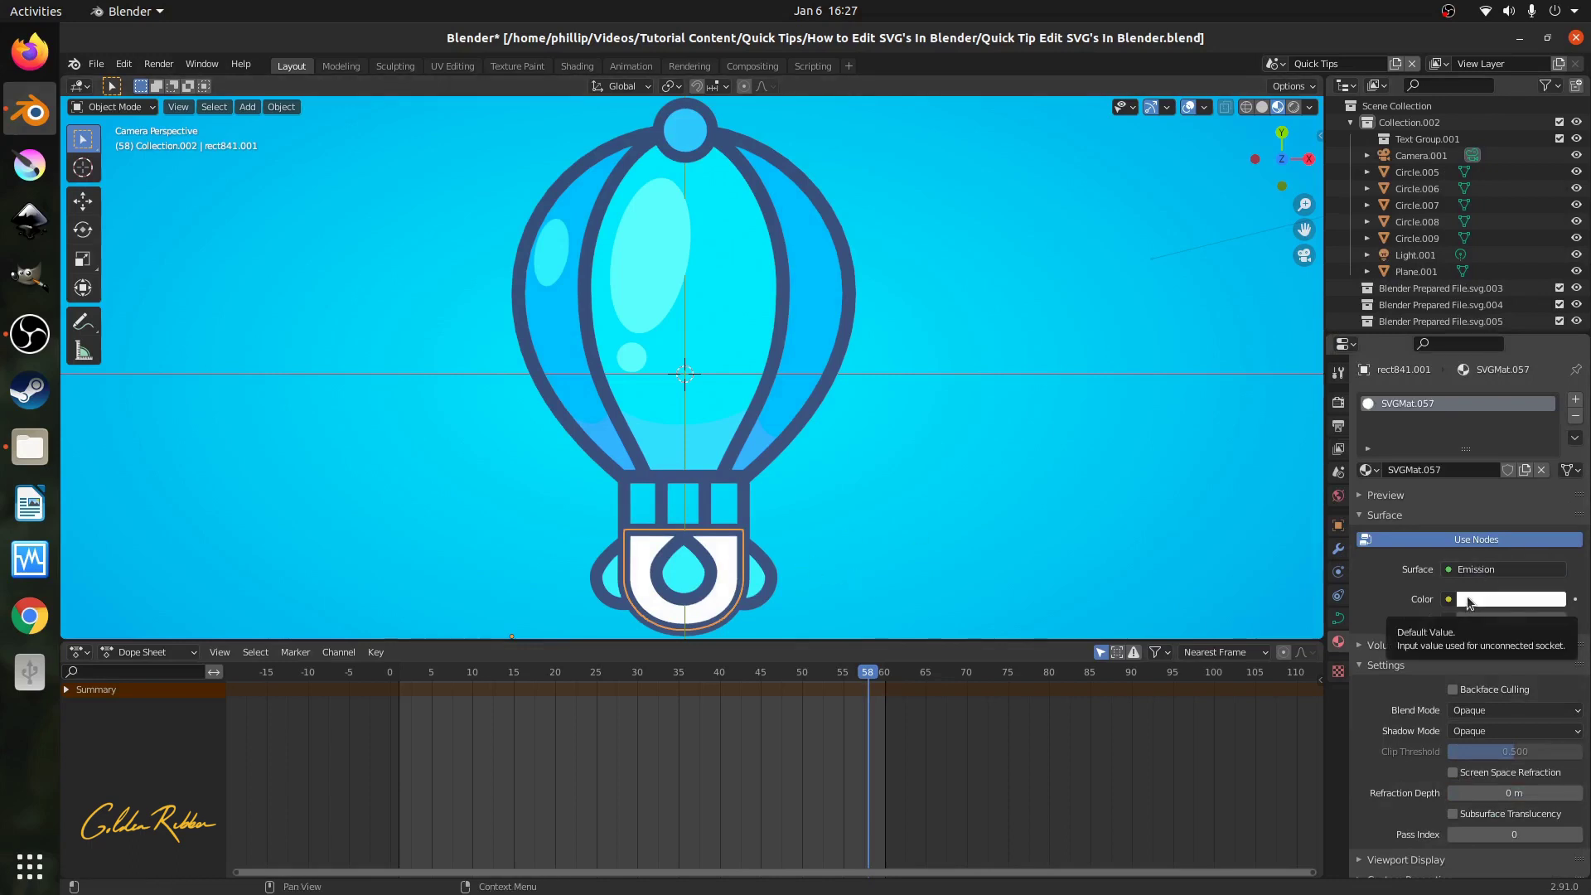
# Link the central panel's Emission material to the two side teardrops and the middle teardrop of the basket.
pyautogui.click(609, 587)
pyautogui.keyDown('shift'); pyautogui.click(756, 573); pyautogui.keyUp('shift')
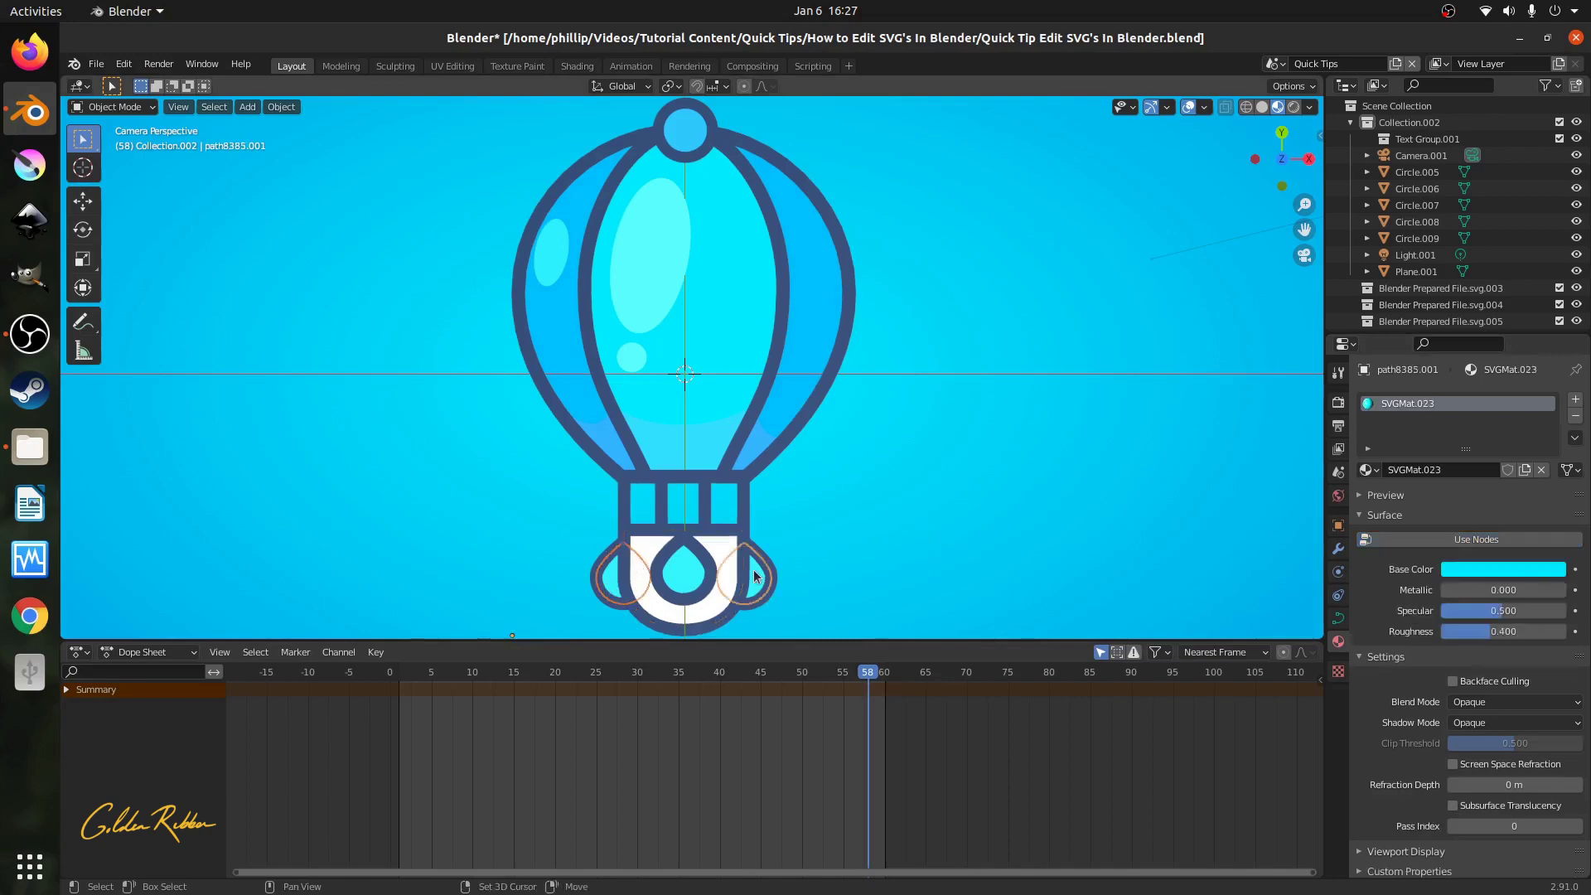
pyautogui.keyDown('shift'); pyautogui.click(687, 583); pyautogui.keyUp('shift')
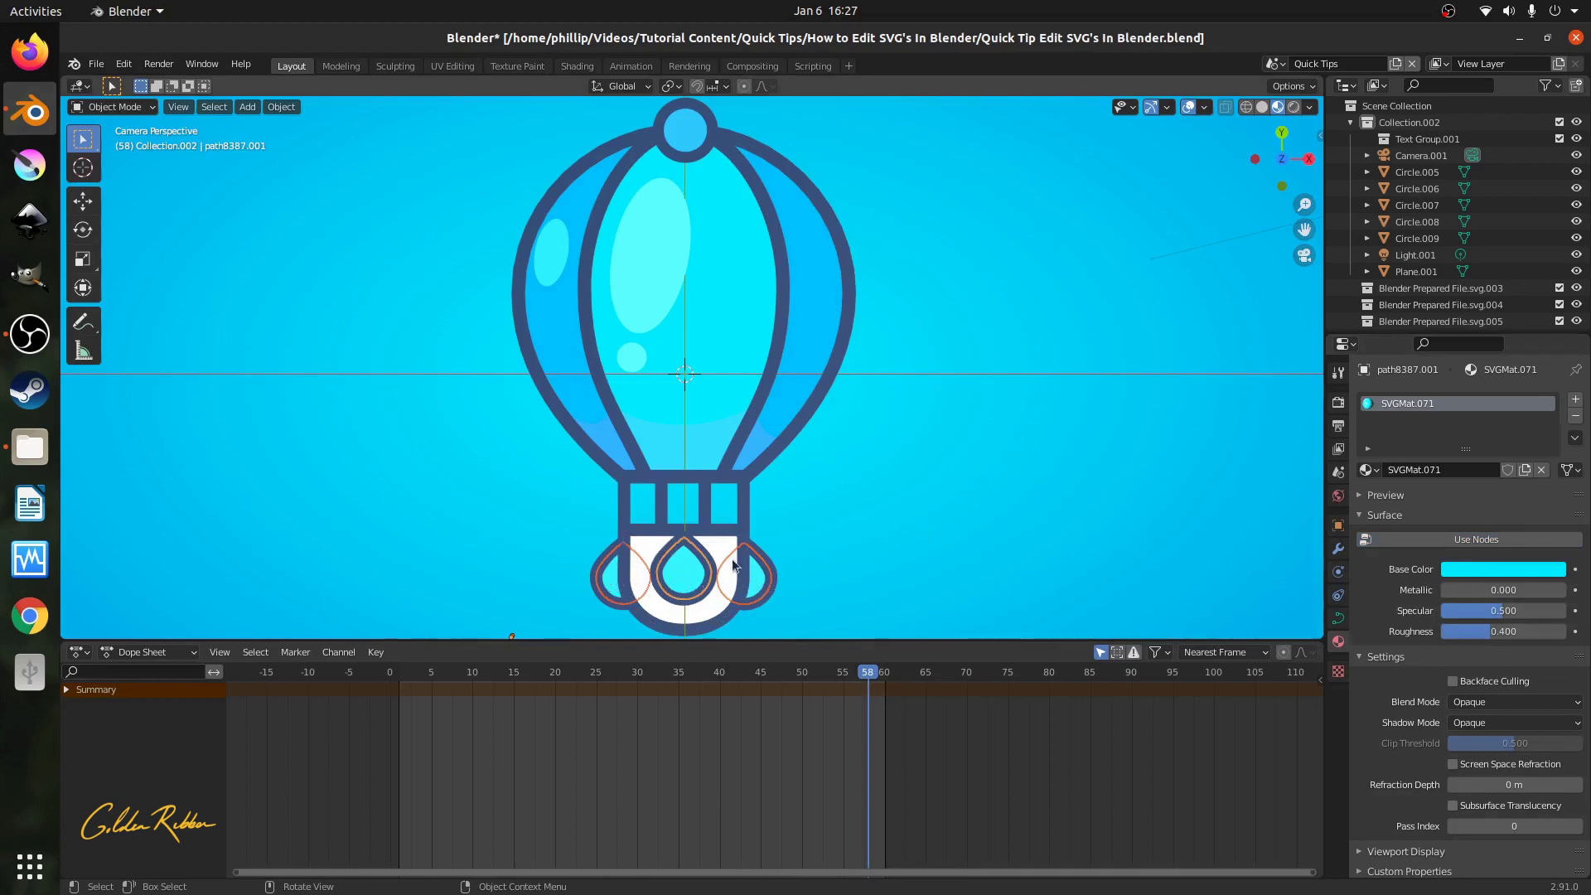
pyautogui.keyDown('shift'); pyautogui.click(727, 356); pyautogui.keyUp('shift')
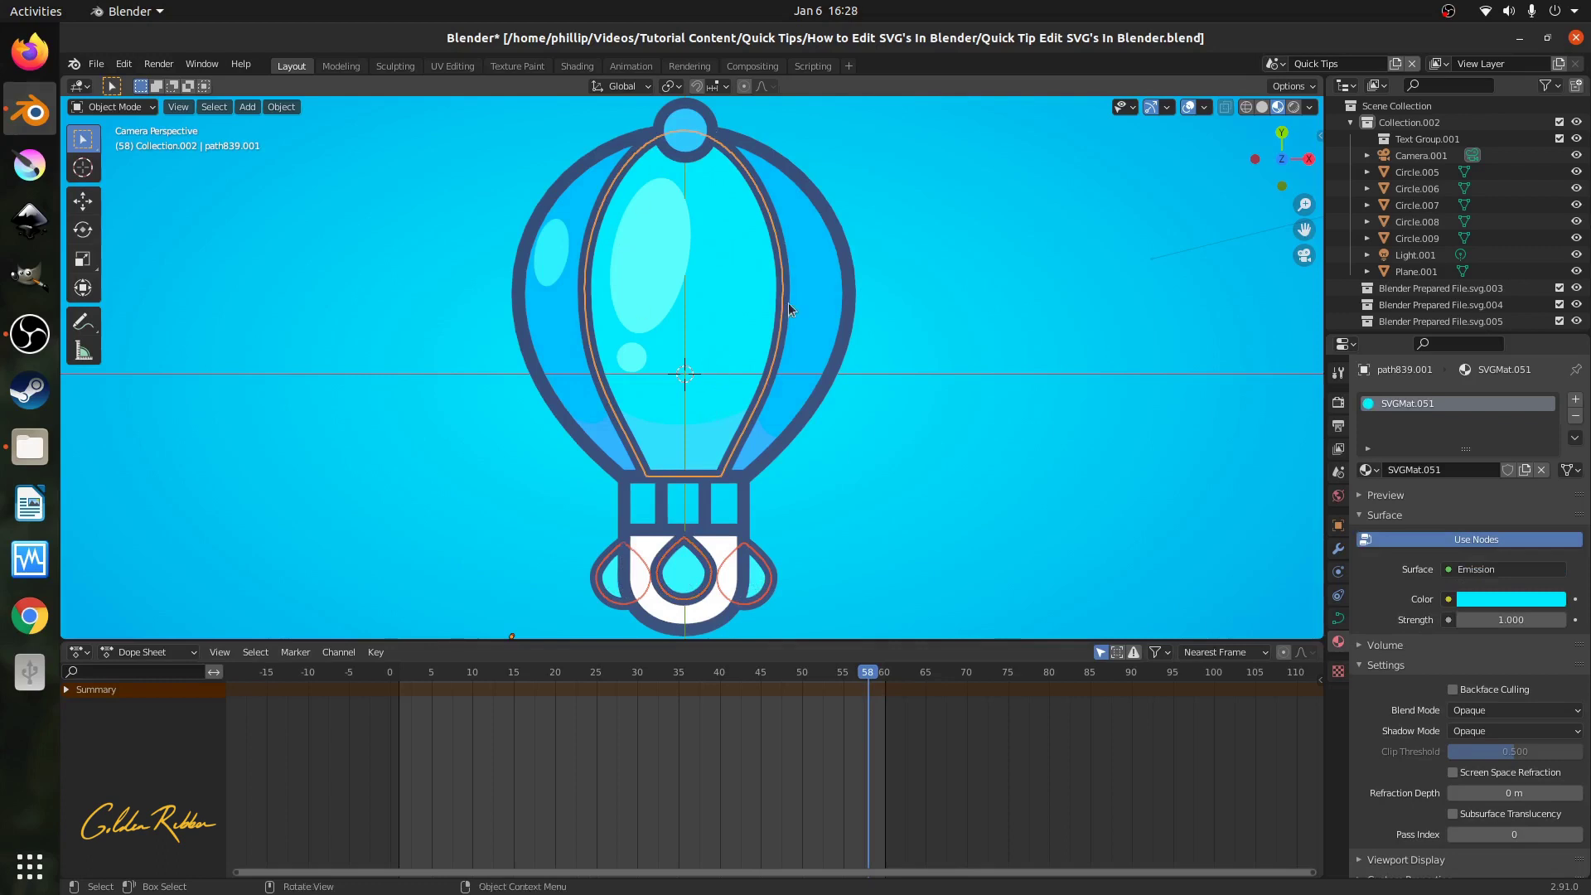
pyautogui.click(281, 106)
pyautogui.moveTo(312, 351)
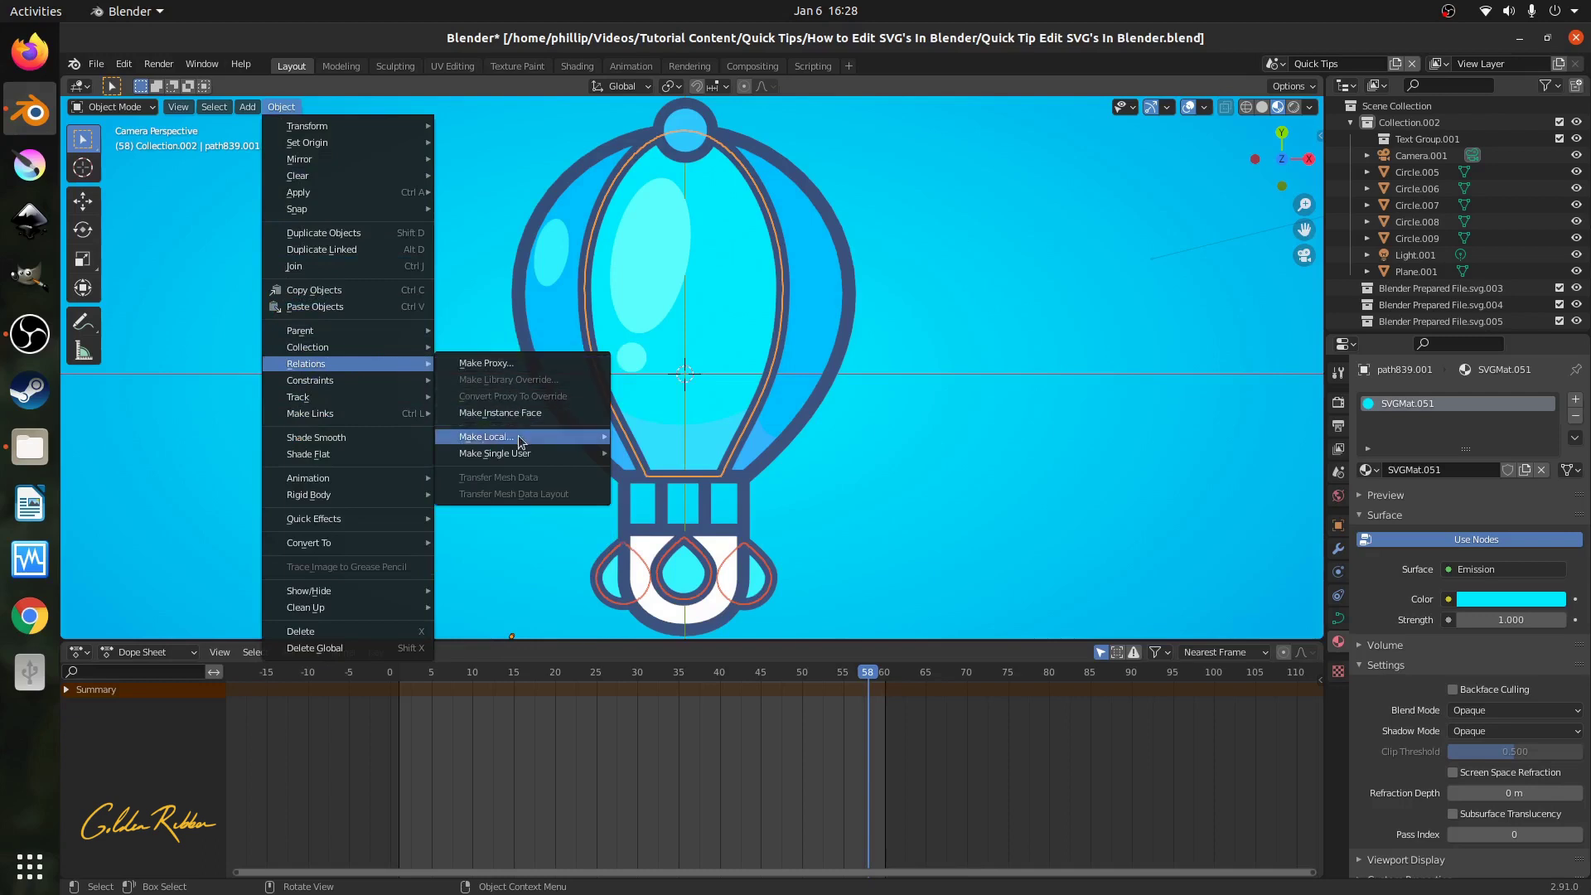
pyautogui.moveTo(514, 456)
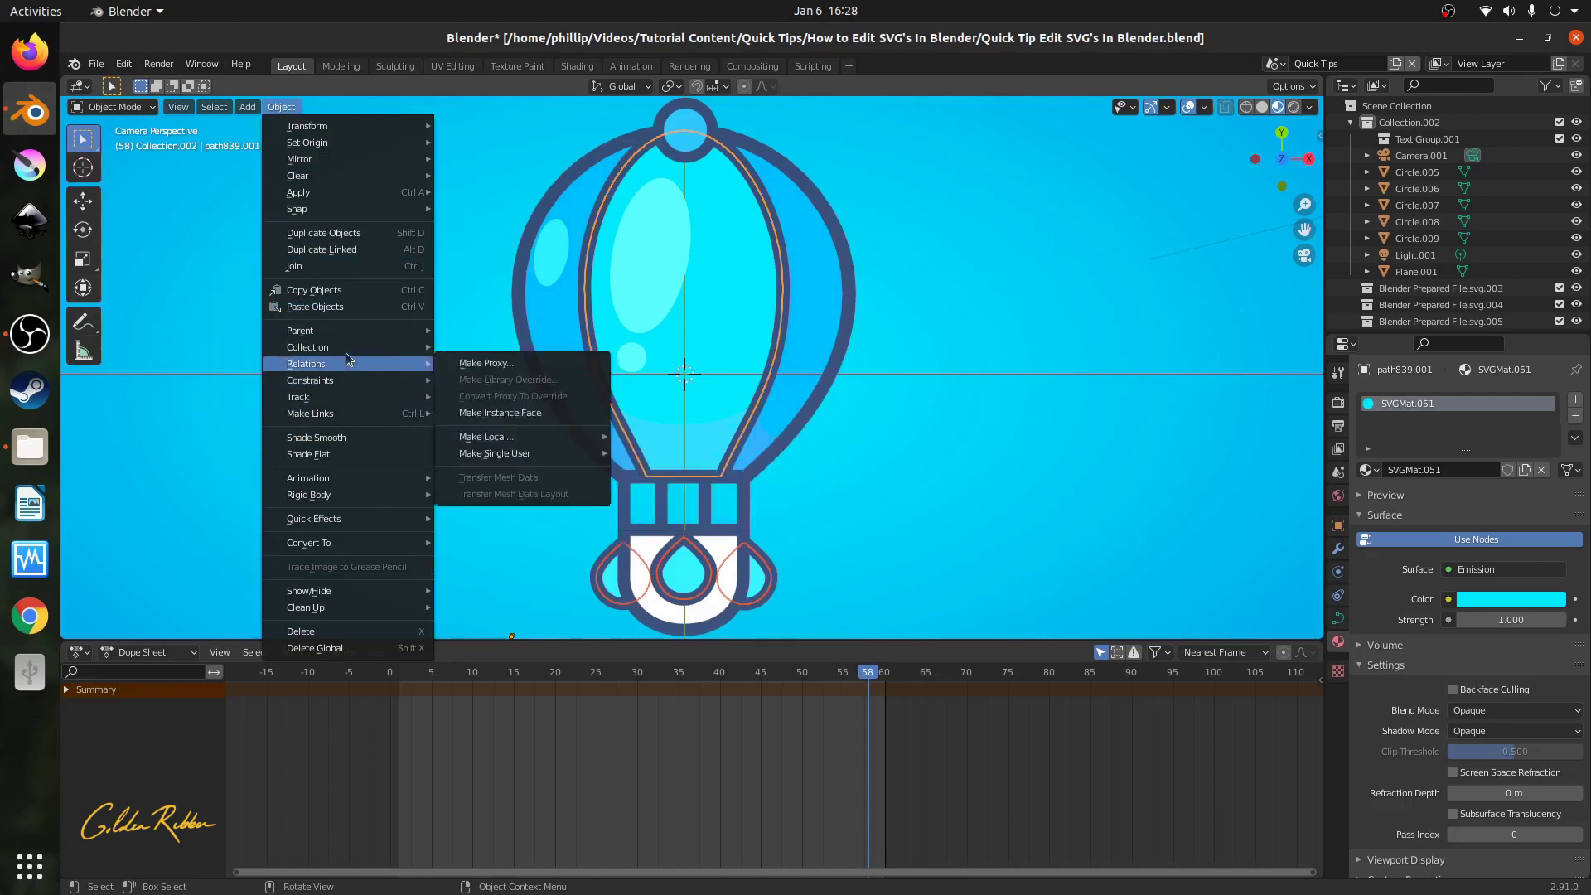
pyautogui.moveTo(349, 418)
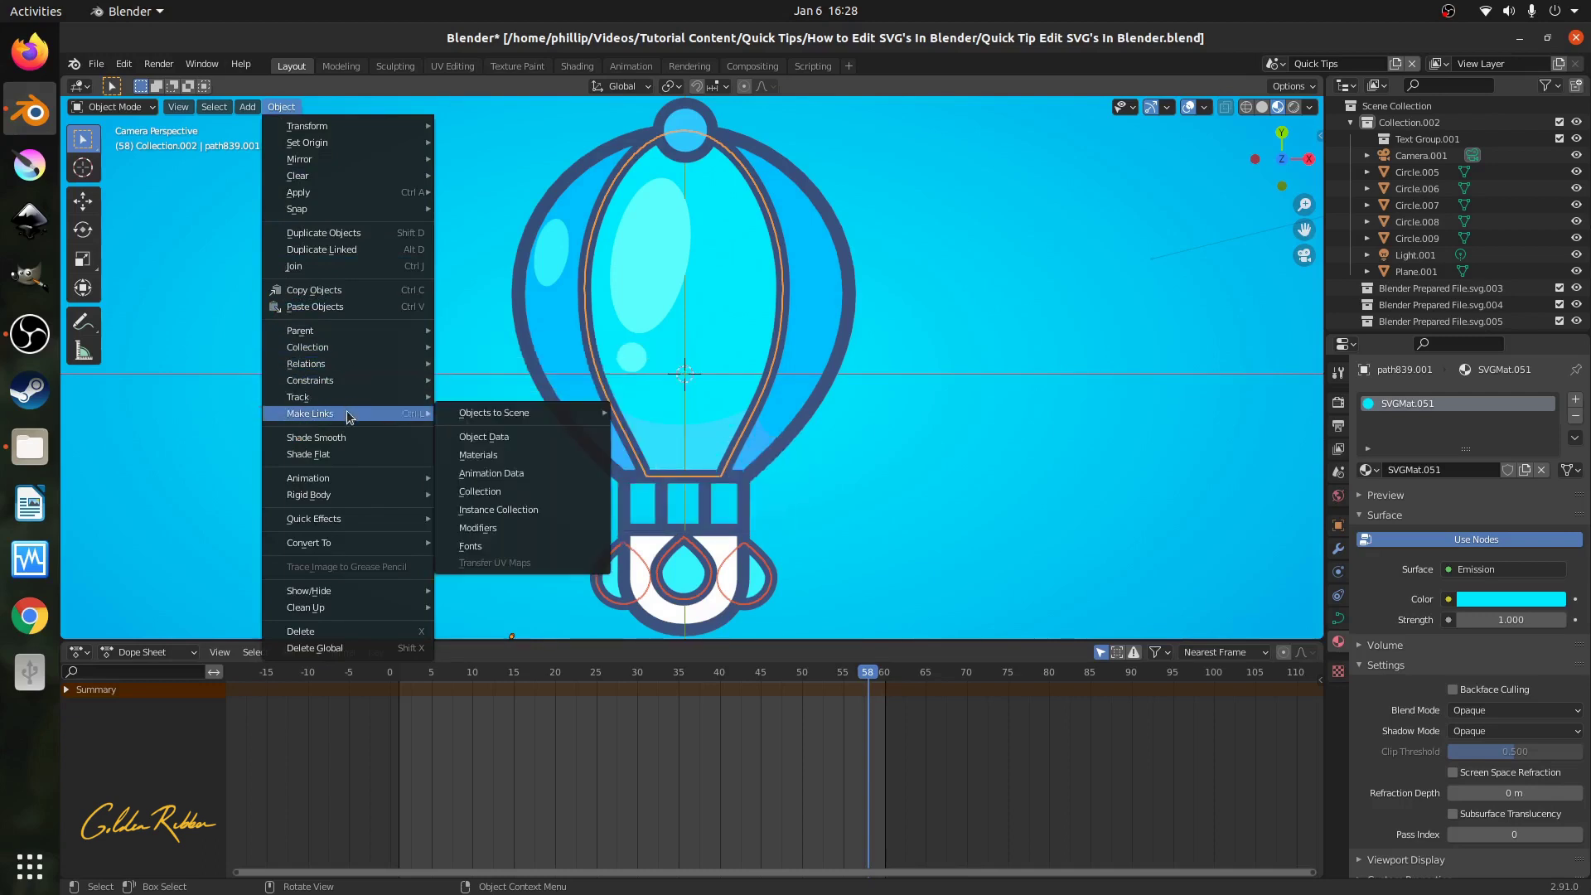
pyautogui.click(511, 462)
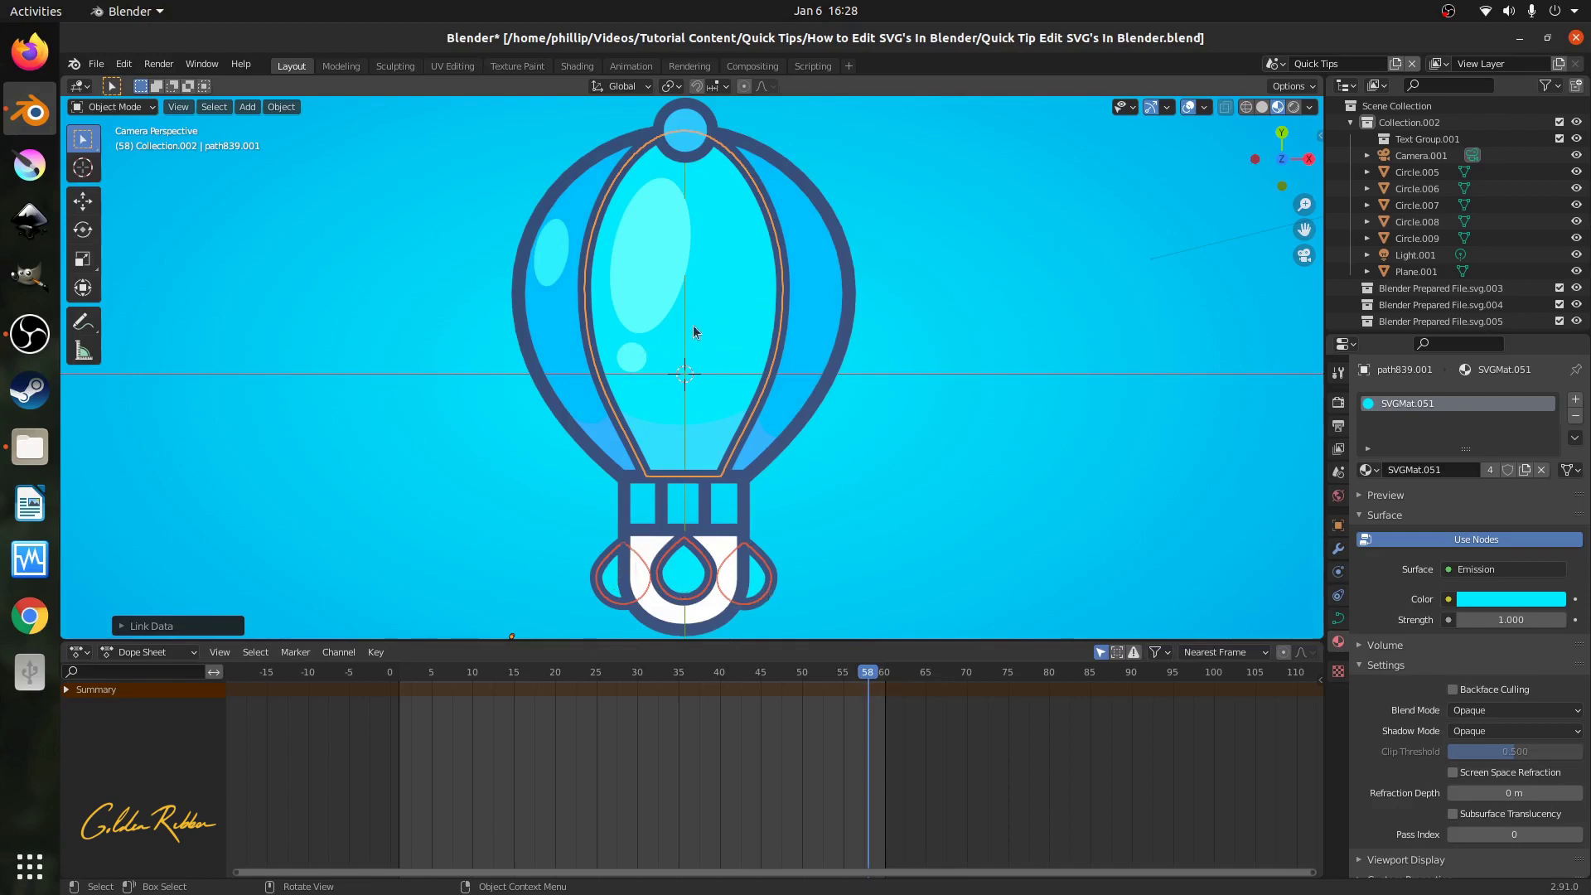
# Link the outer body's blue Emission material to the small circle on top of the balloon.
pyautogui.click(623, 397)
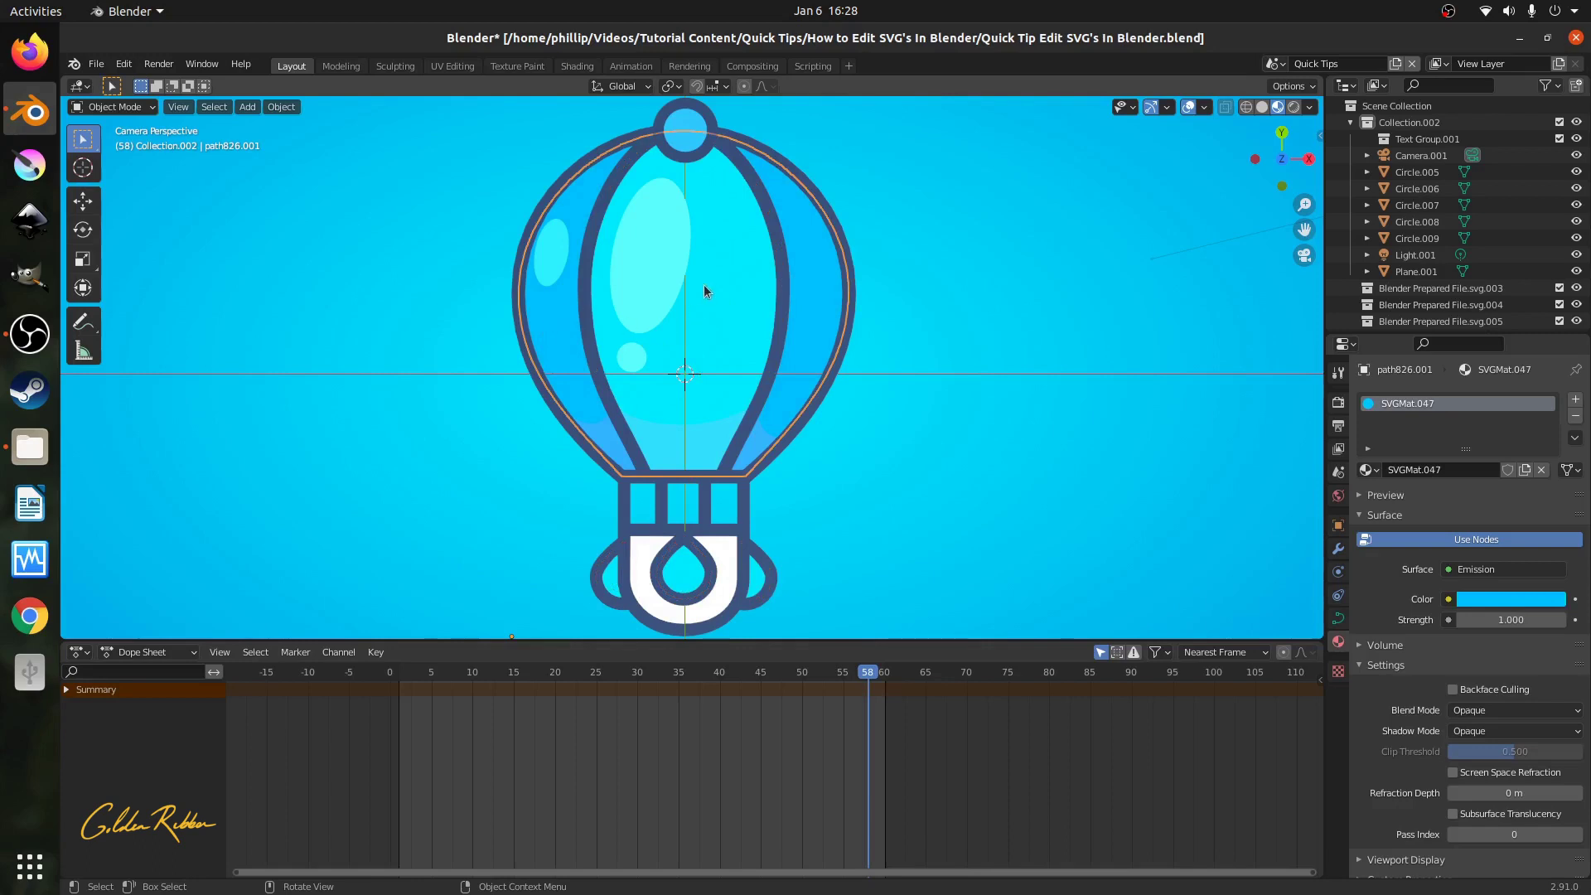
pyautogui.click(685, 126)
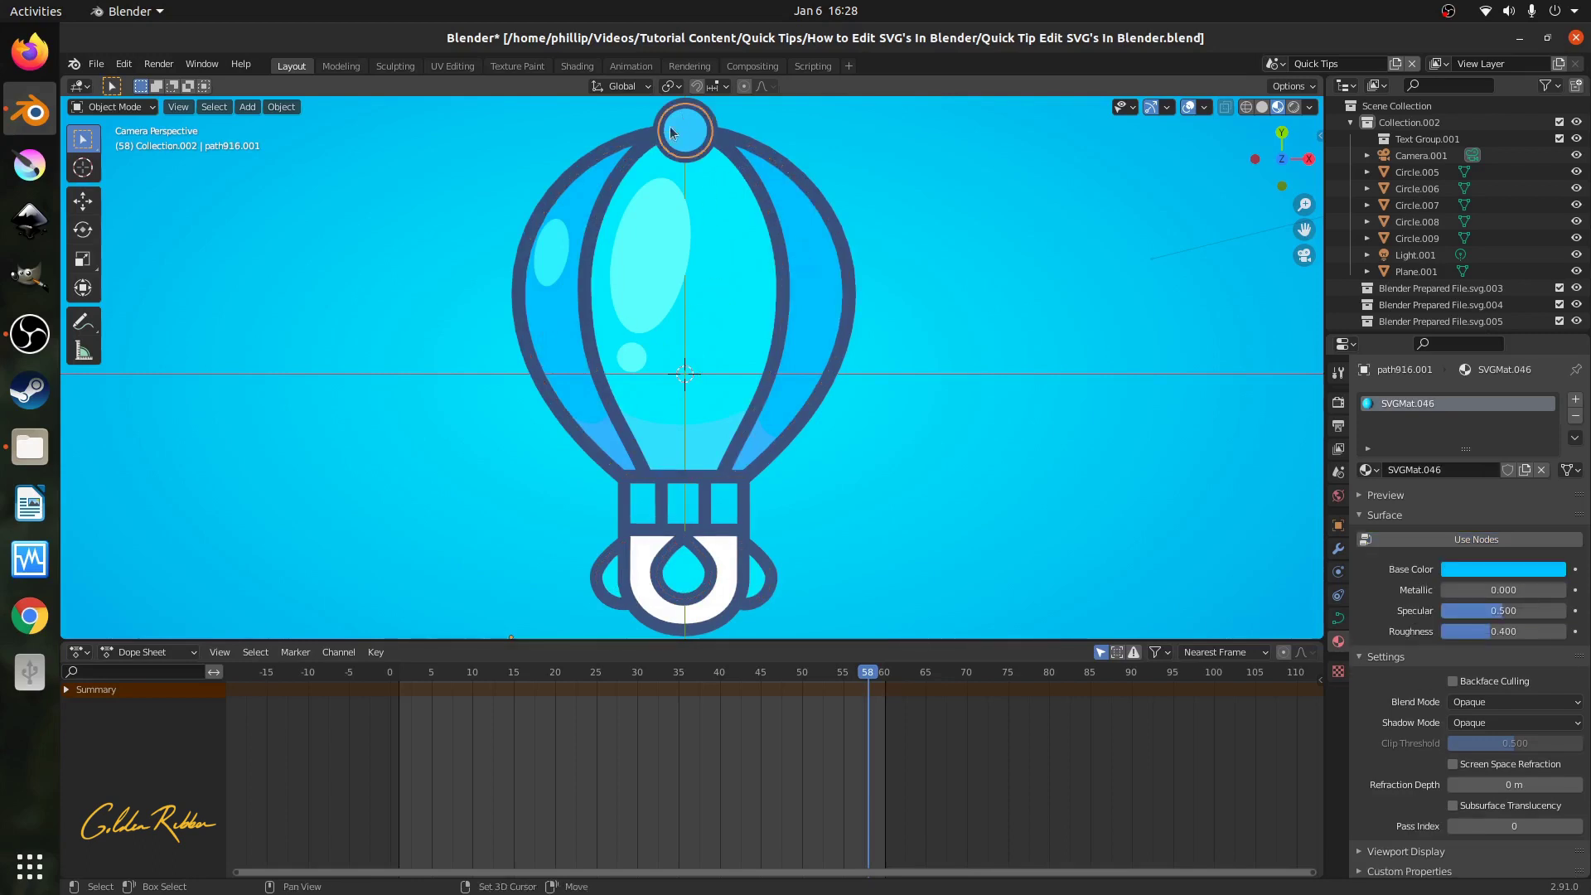
pyautogui.keyDown('shift'); pyautogui.click(851, 279); pyautogui.keyUp('shift')
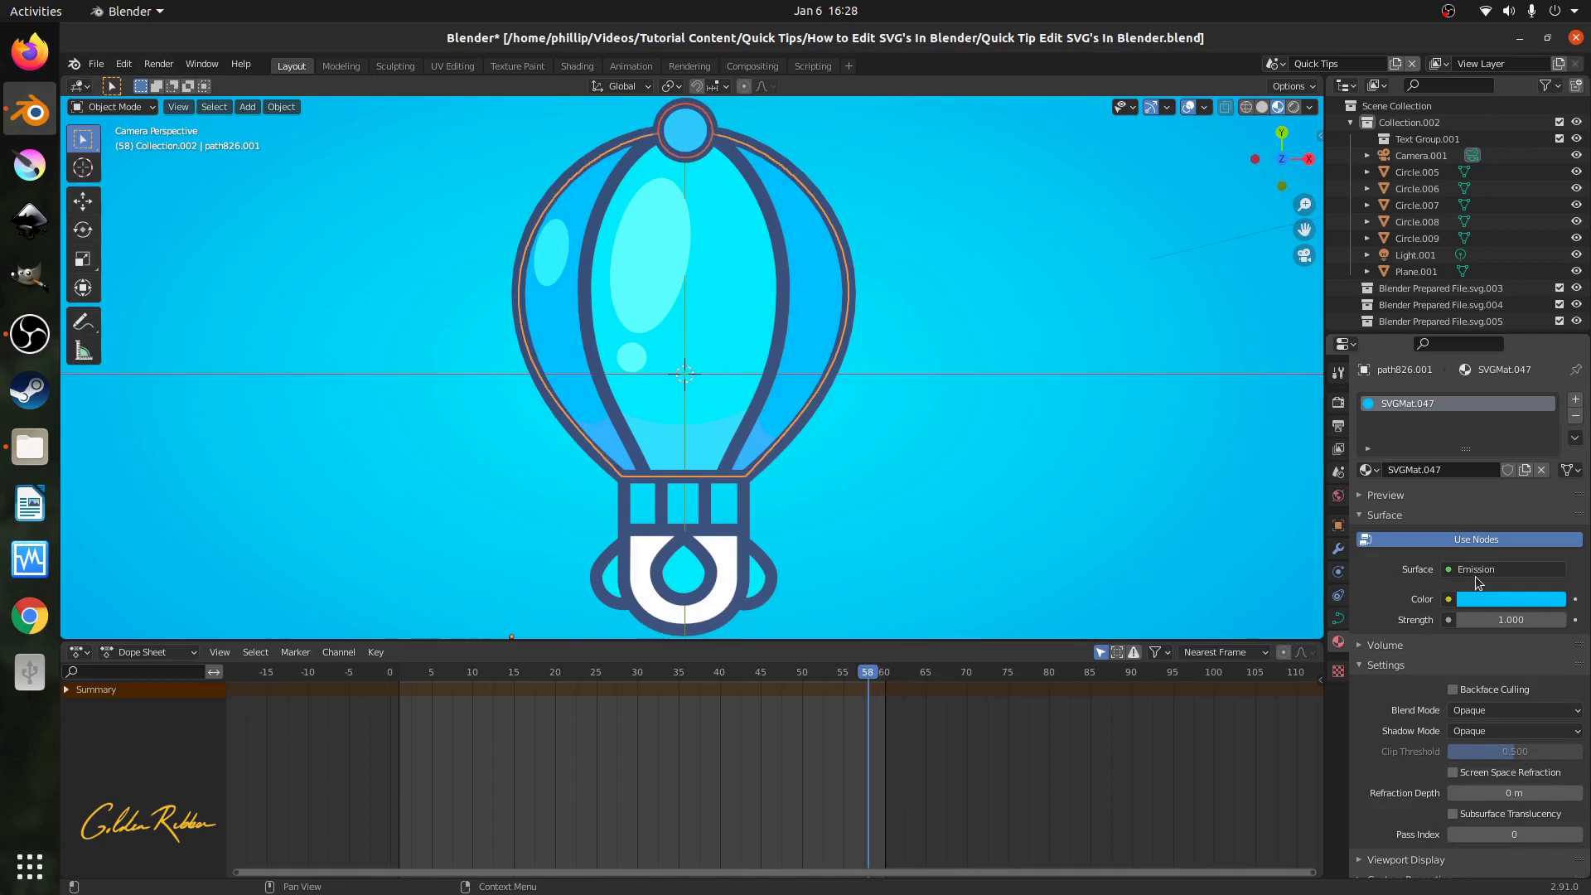
pyautogui.press('ctrl')
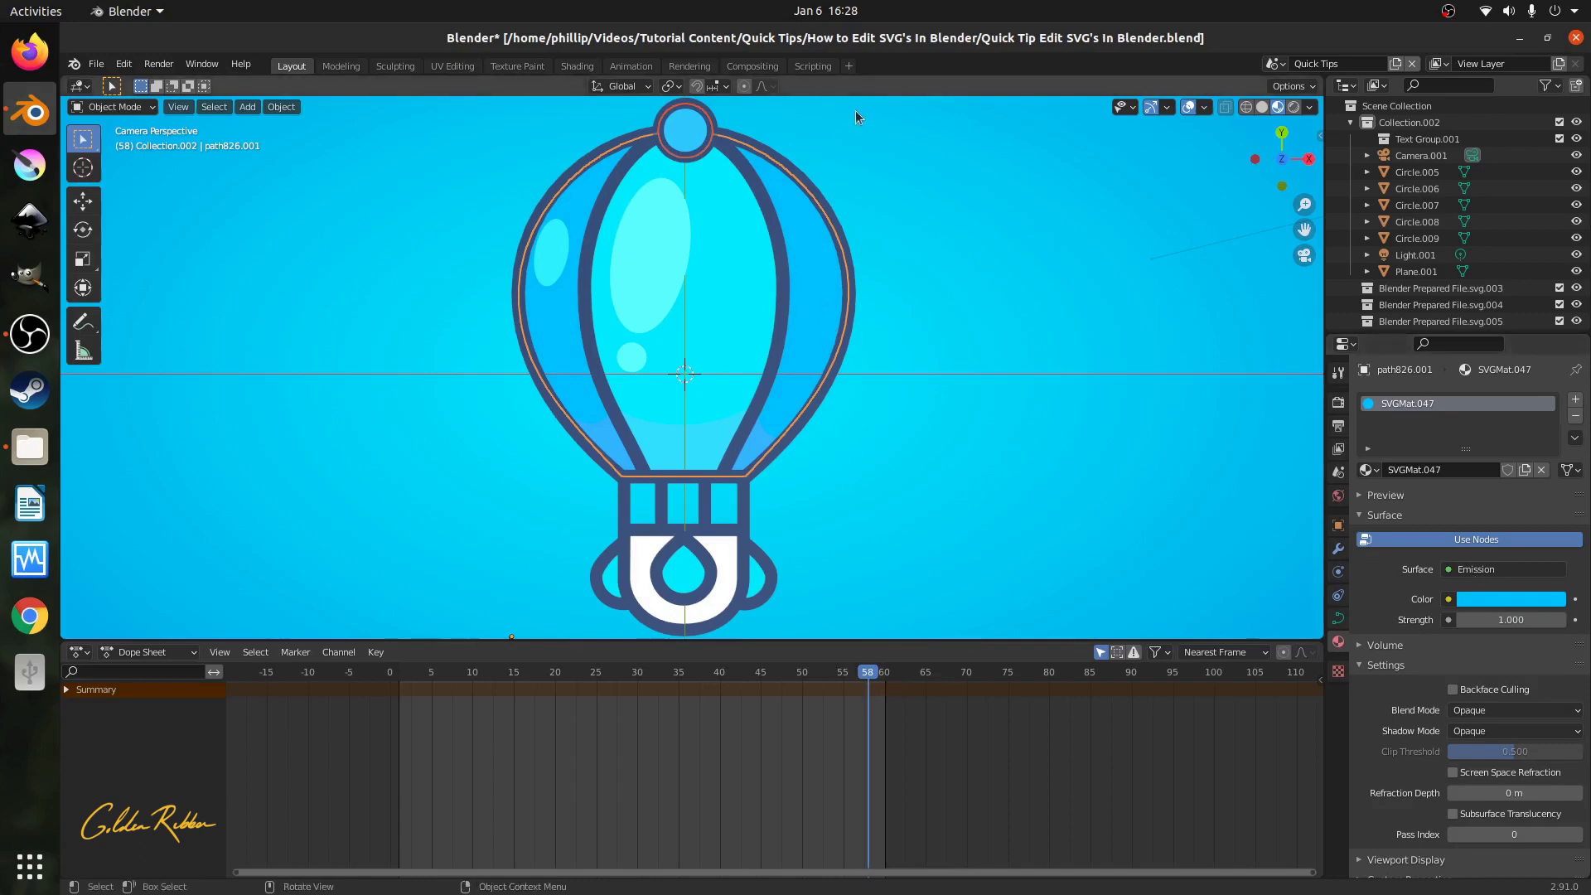
pyautogui.click(281, 106)
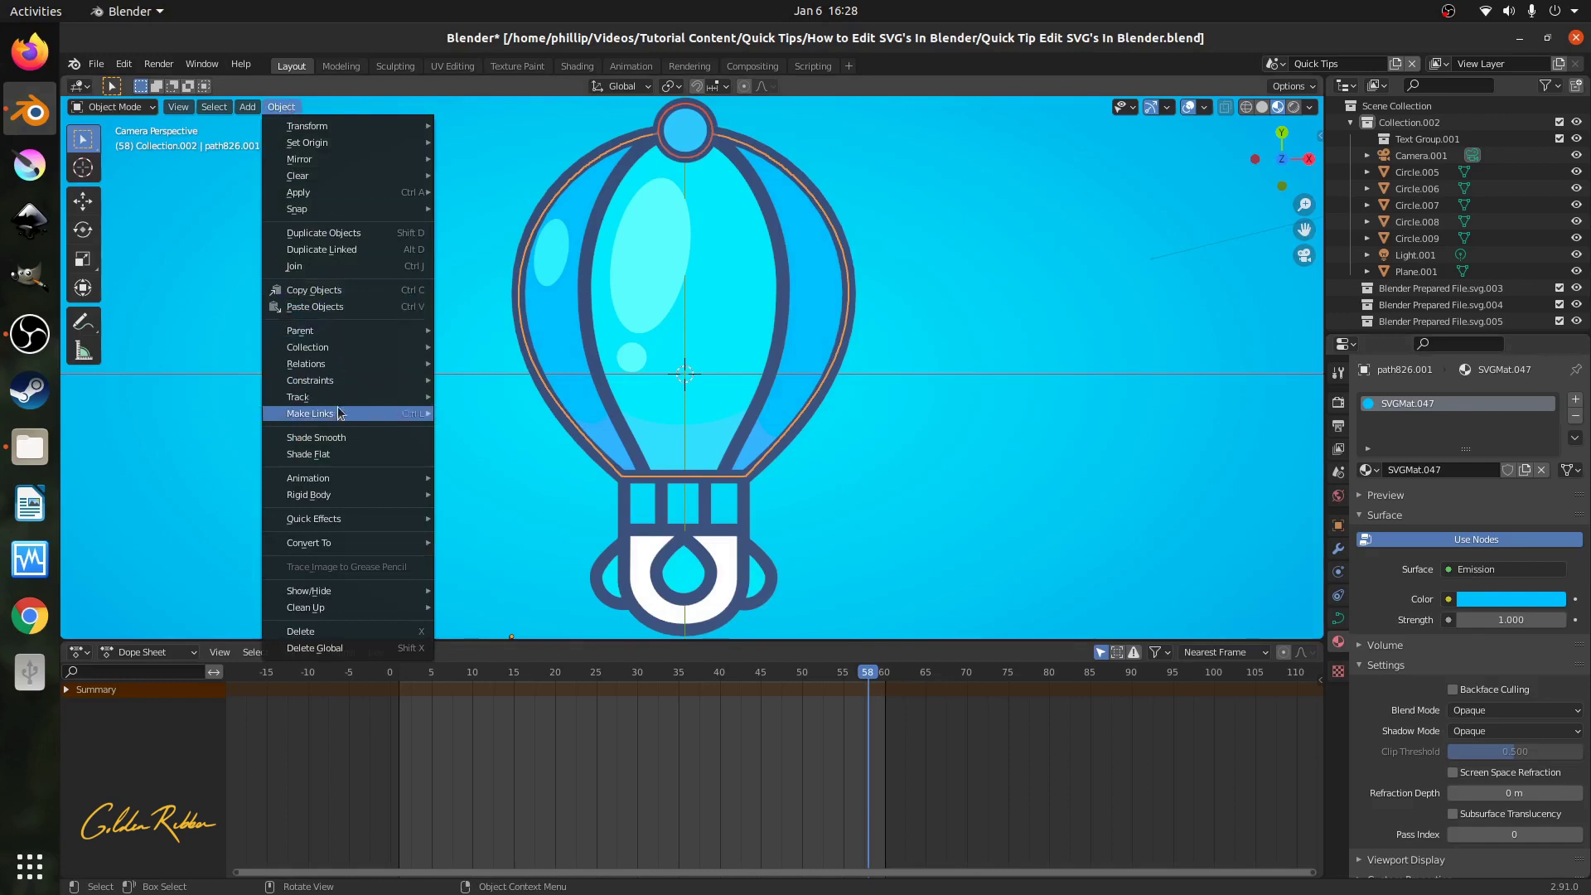
pyautogui.moveTo(337, 417)
pyautogui.click(478, 455)
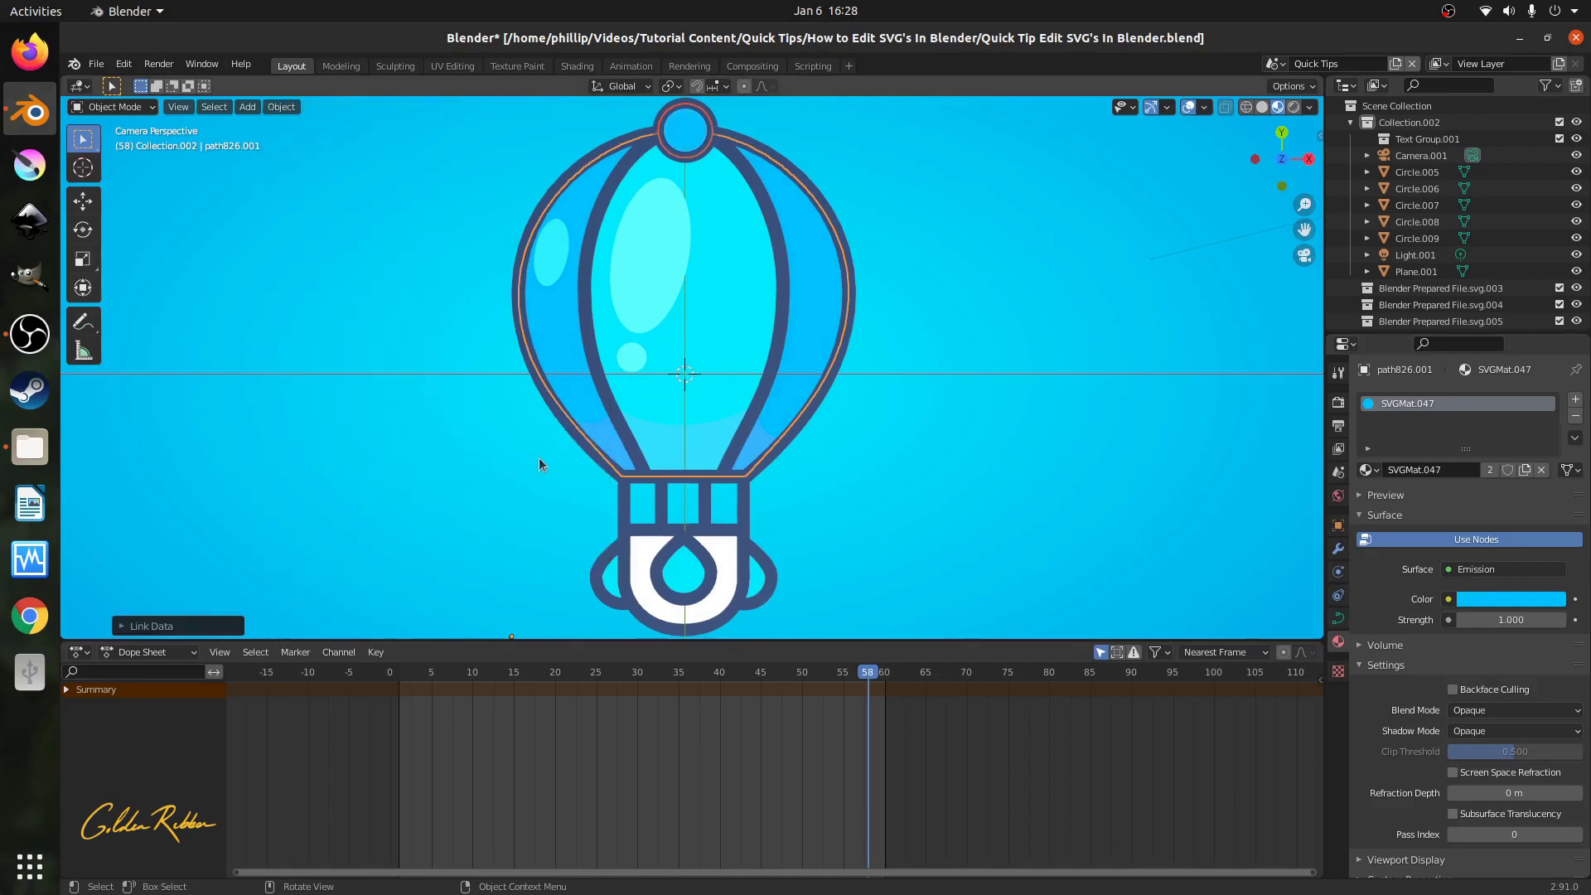
# Copy the hex value of the base colour from the material of the rightmost dark strut above the basket.
pyautogui.click(630, 533)
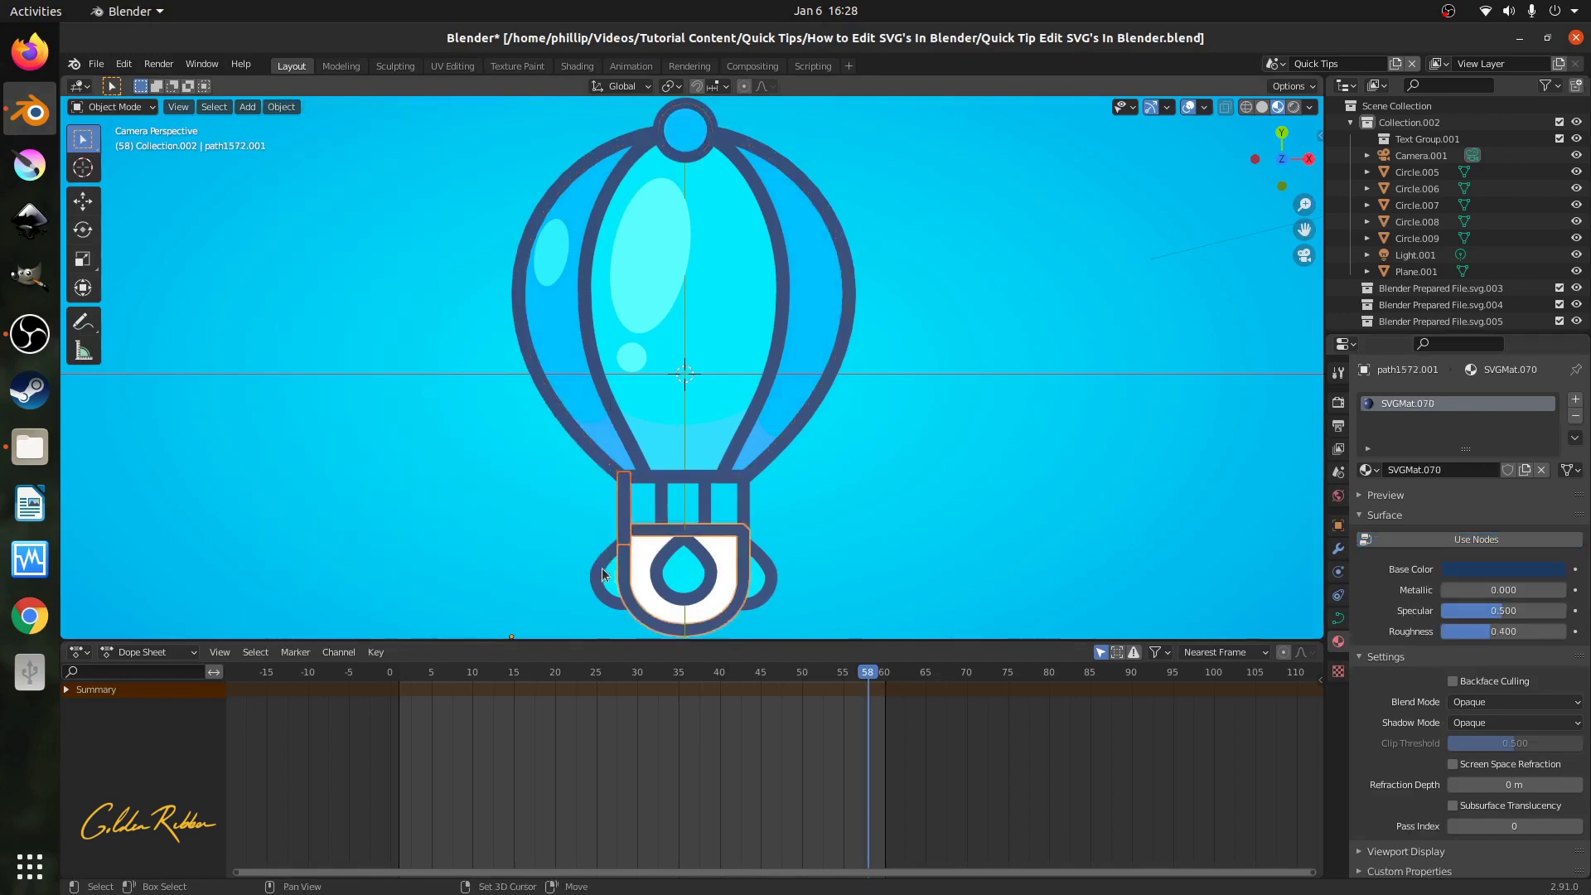
pyautogui.keyDown('shift'); pyautogui.click(779, 594); pyautogui.keyUp('shift')
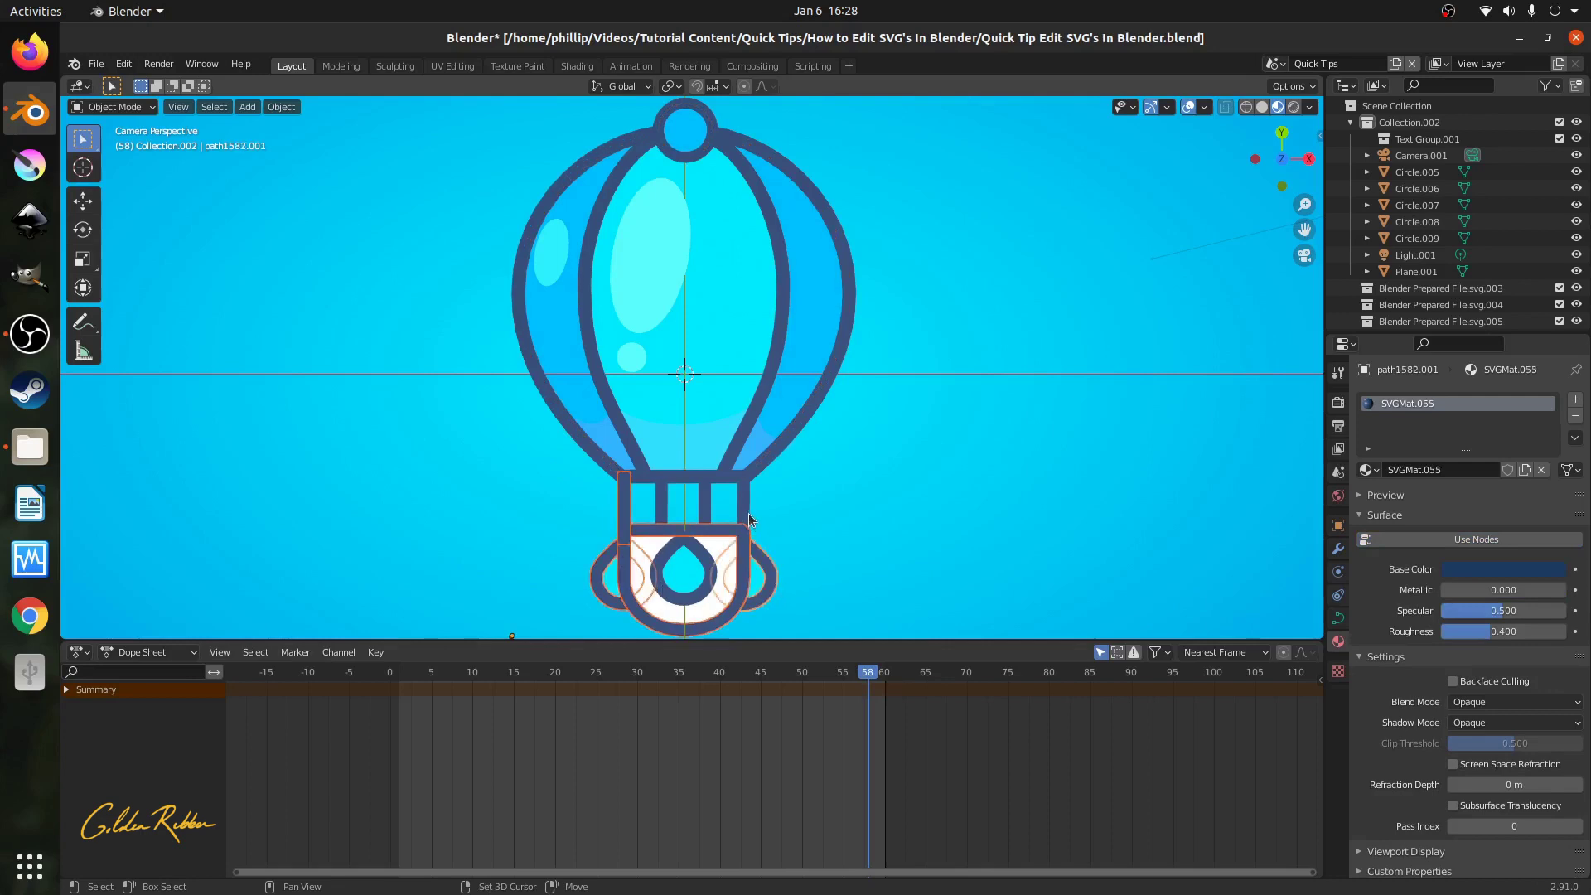
pyautogui.click(750, 501)
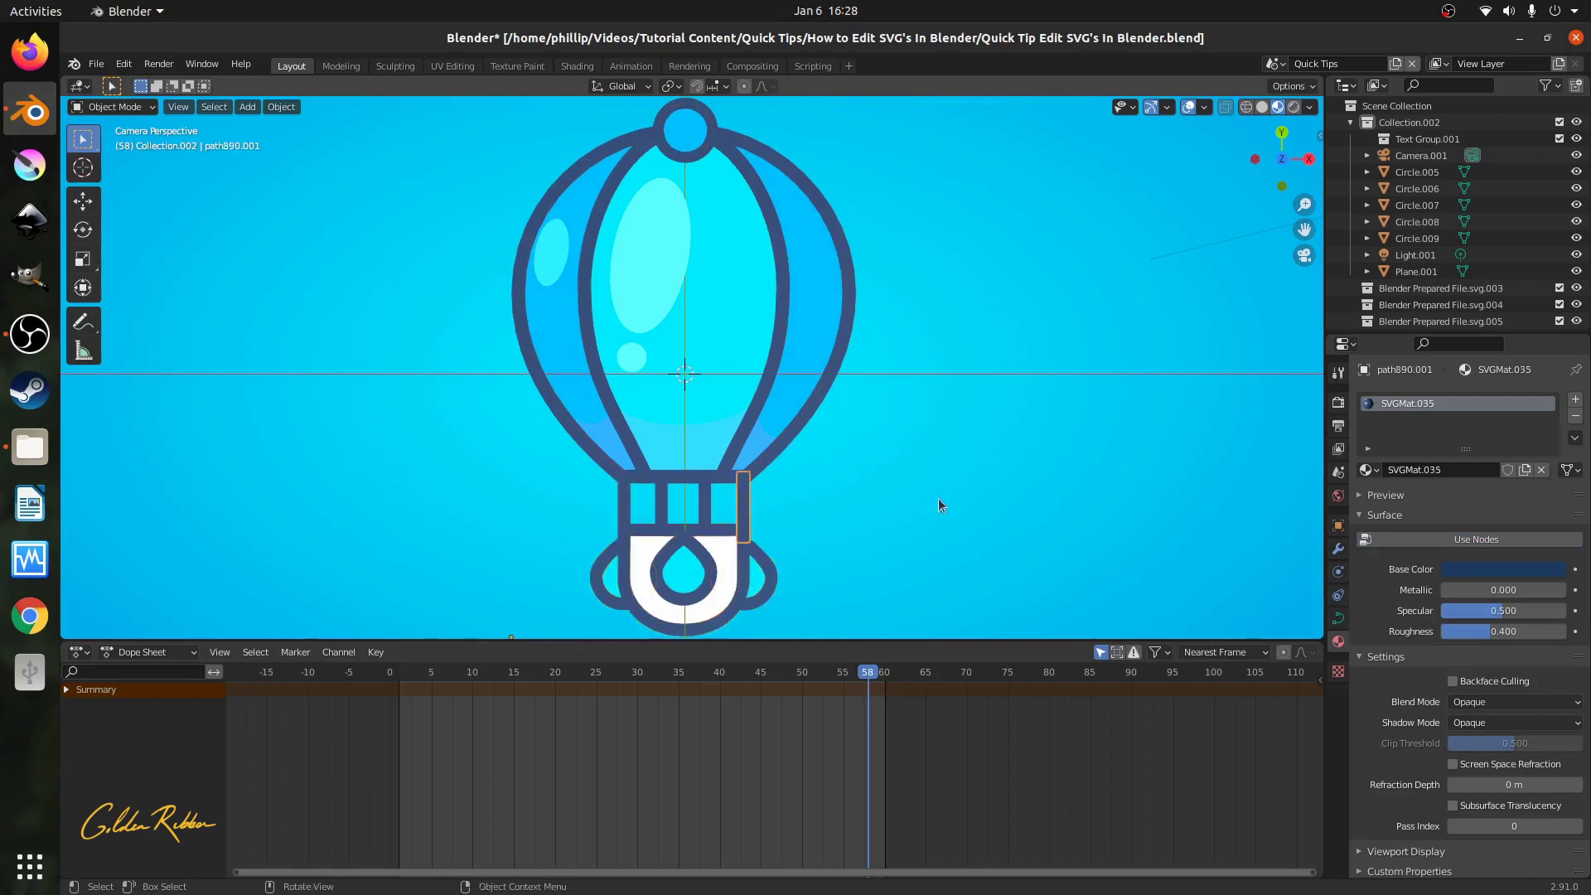
pyautogui.click(1500, 570)
pyautogui.click(1483, 498)
pyautogui.hotkey('ctrl', 'c')
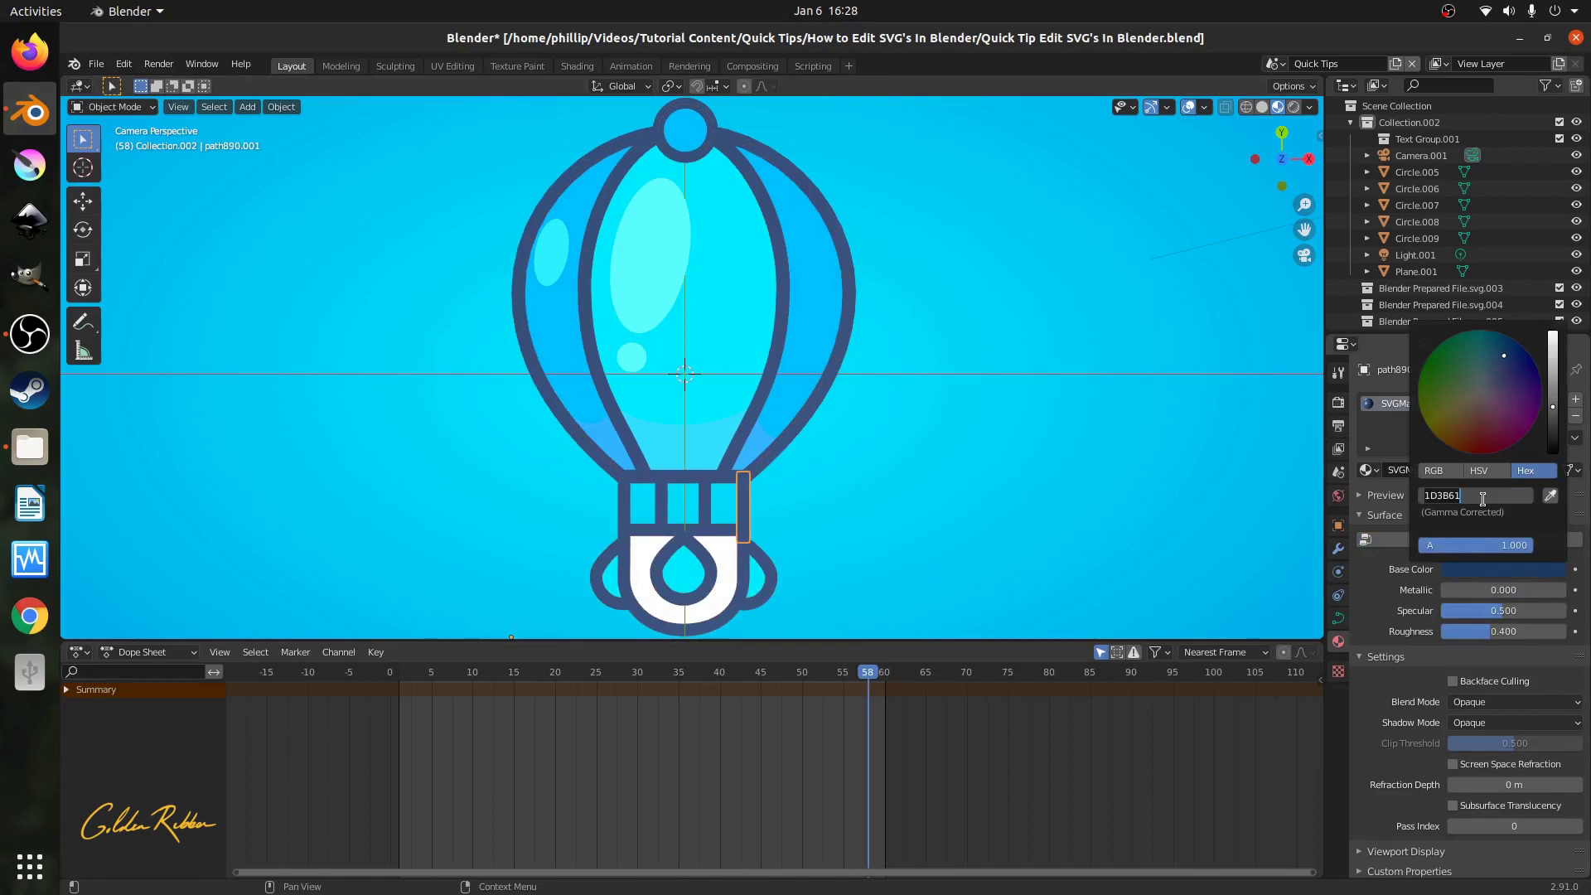
pyautogui.press('Escape')
# Enable nodes on the rightmost strut's material and switch it to an Emission shader with hex colour 1D3B61.
pyautogui.click(1417, 539)
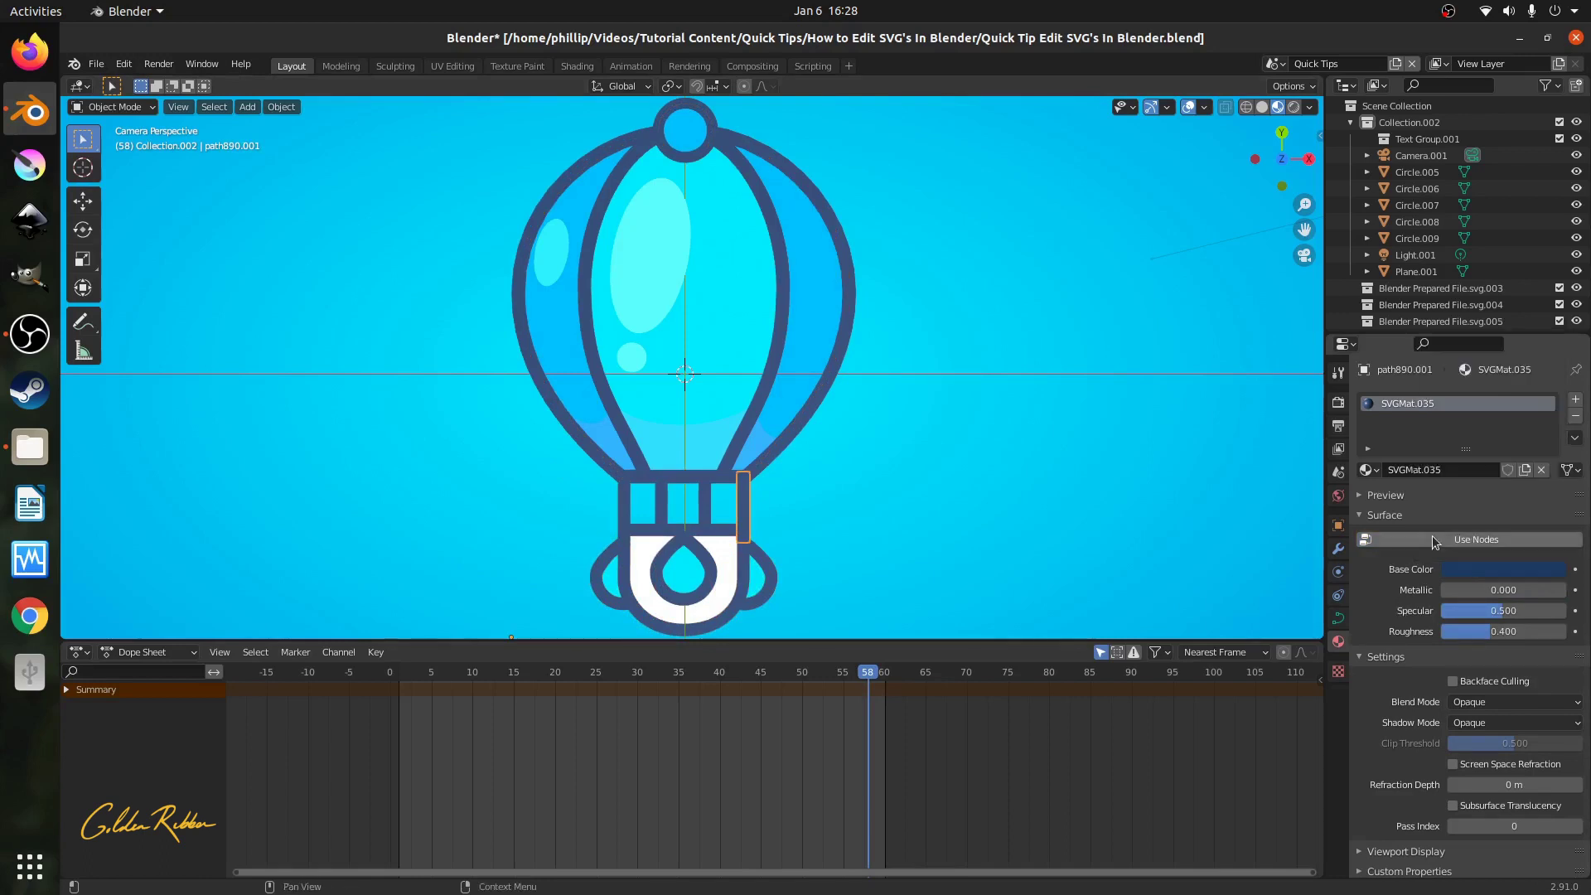
pyautogui.click(1471, 570)
pyautogui.click(1400, 241)
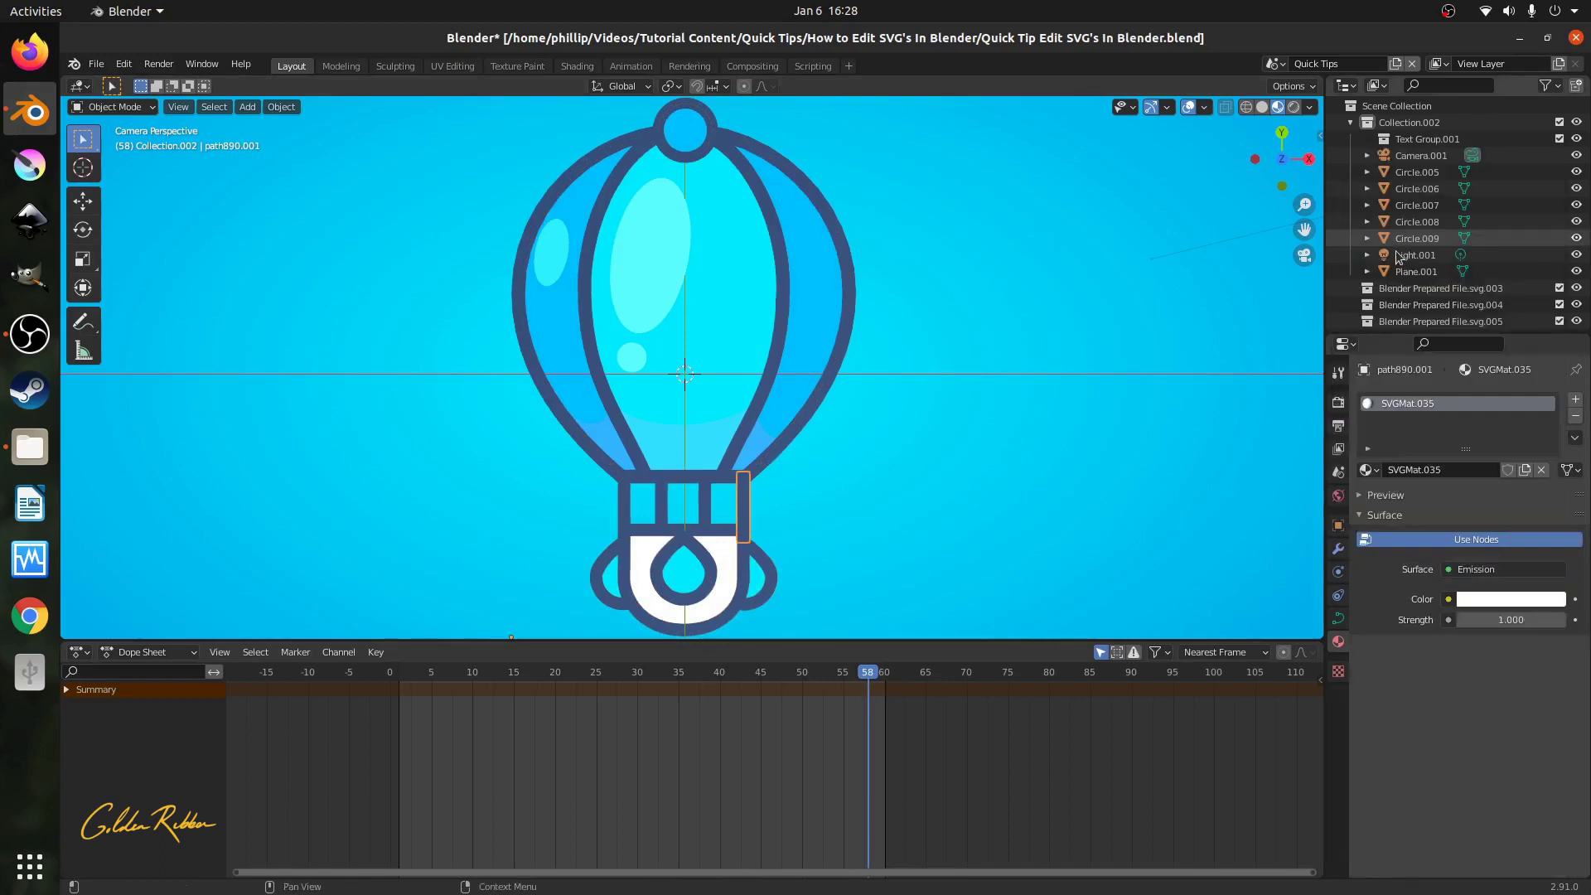
pyautogui.click(1511, 598)
pyautogui.click(1476, 525)
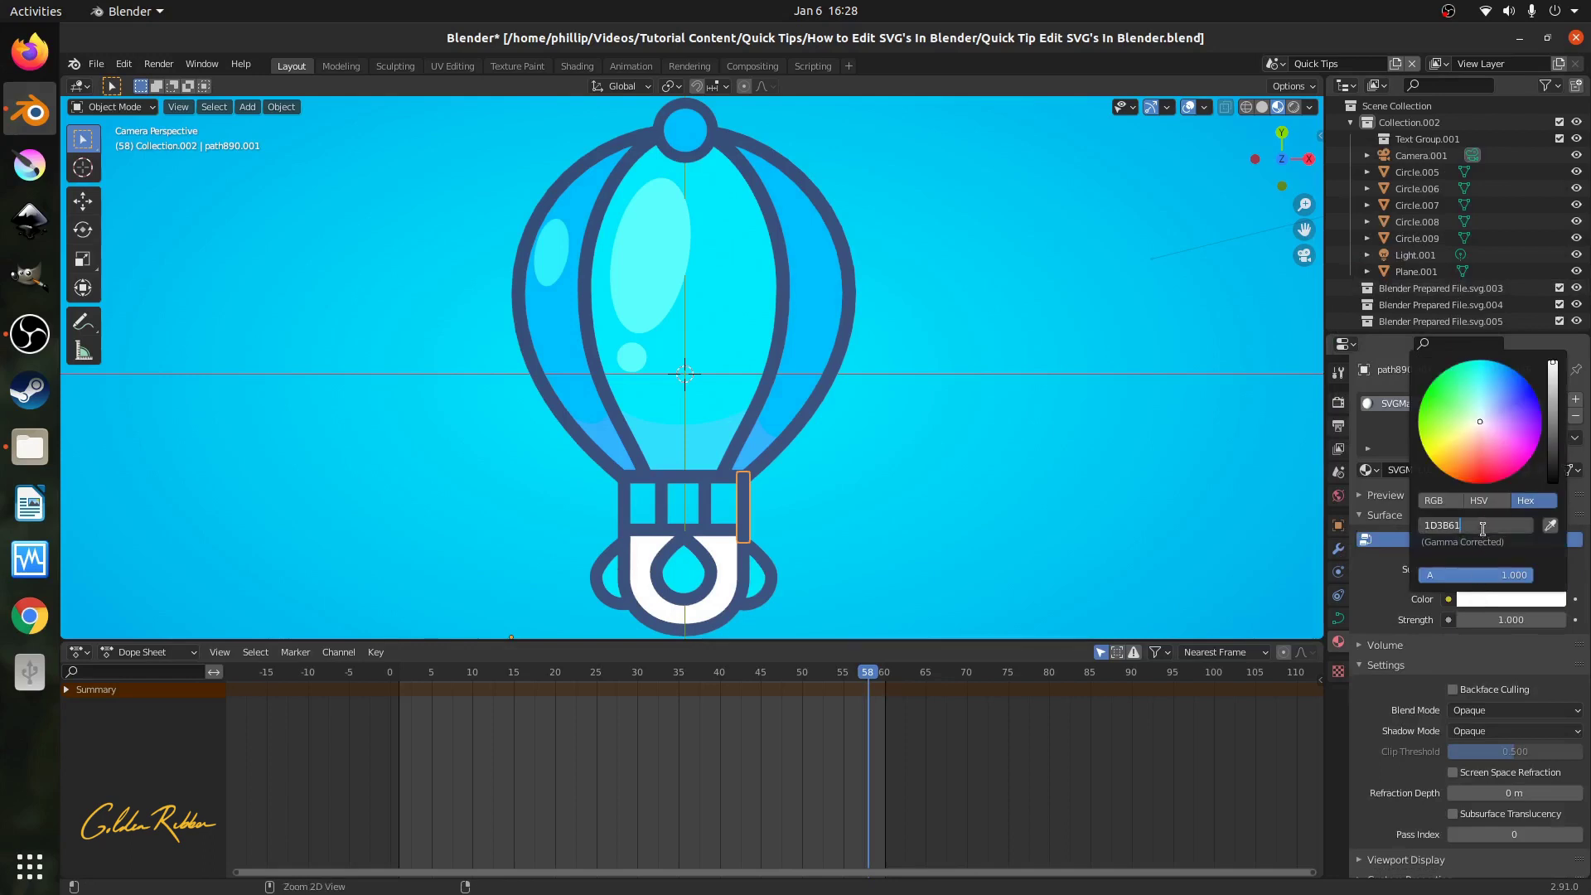
pyautogui.hotkey('ctrl', 'v')
pyautogui.press('Return')
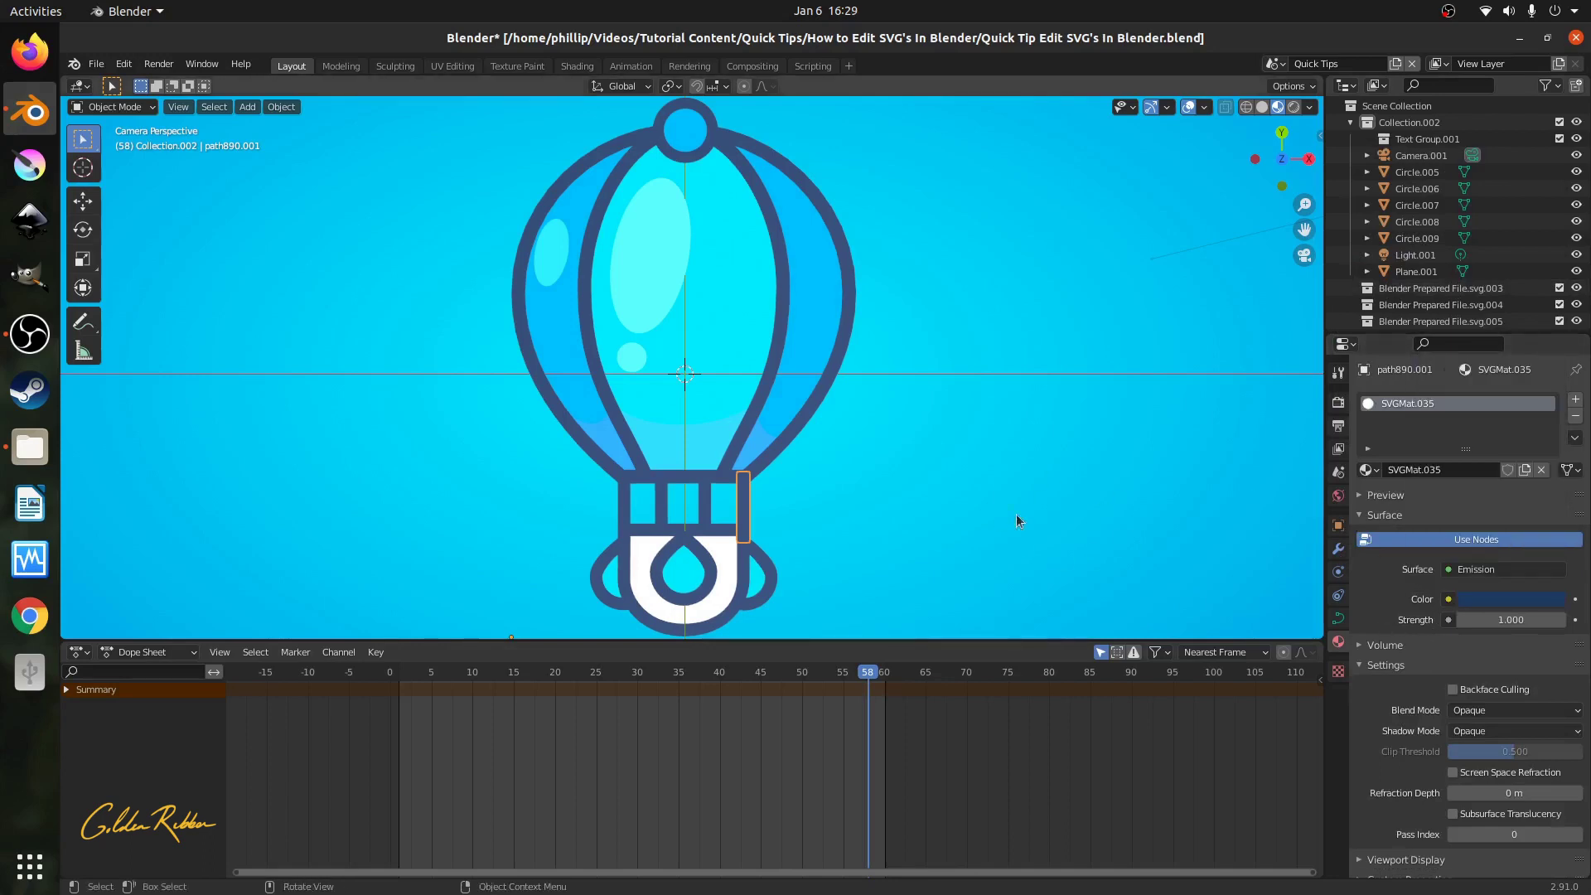
# Link the rightmost strut's dark Emission material to all the other struts and dark outlines of the balloon, basket, teardrops and top circle.
pyautogui.click(661, 502)
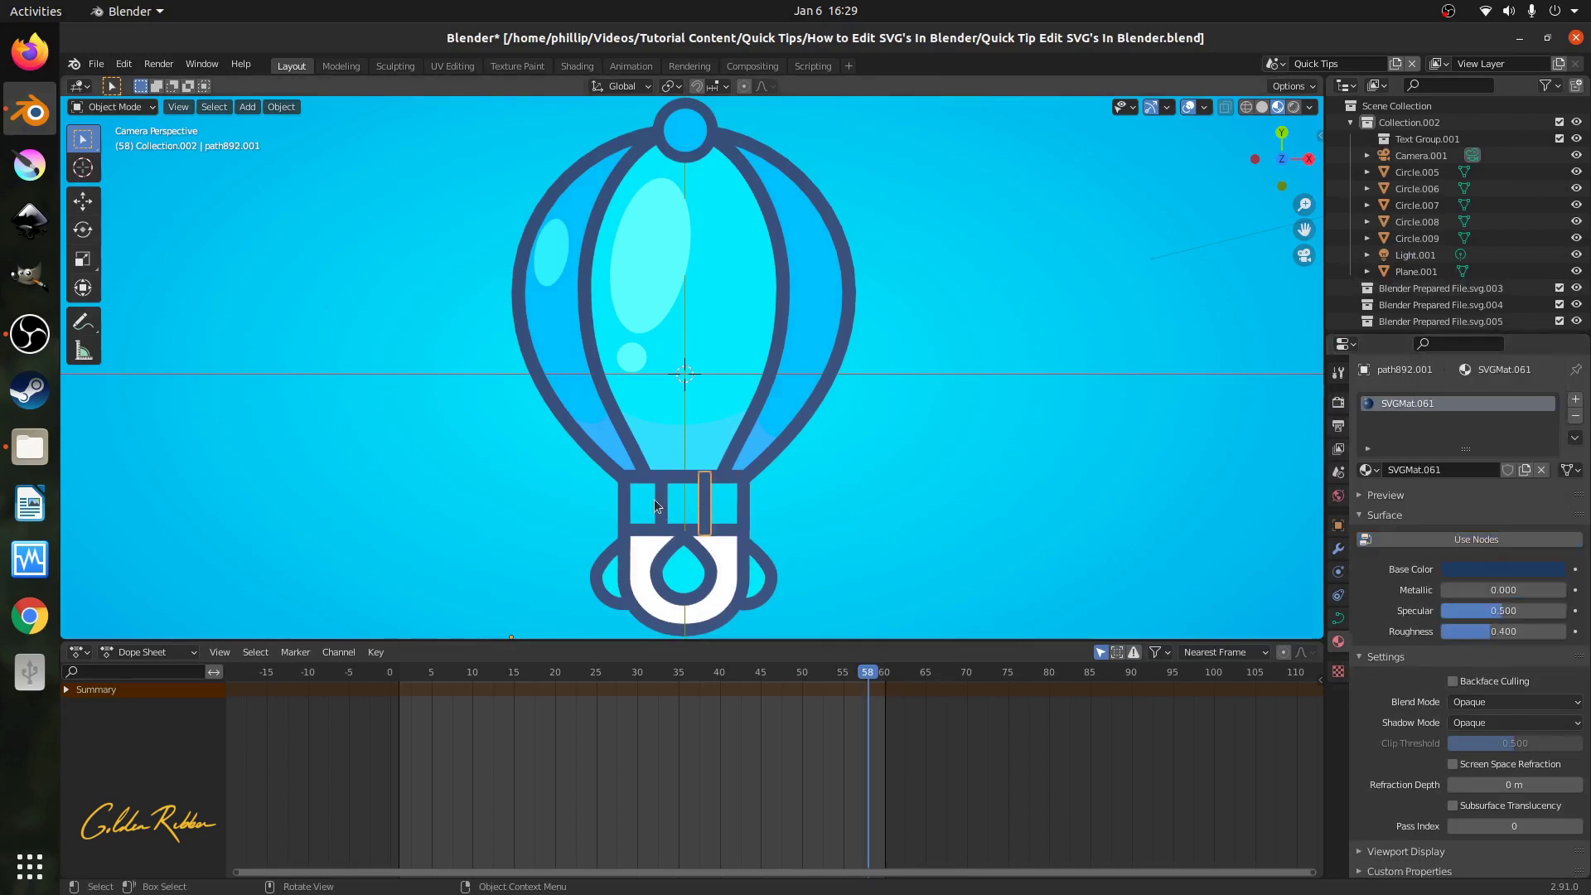
pyautogui.click(618, 507)
pyautogui.click(632, 507)
pyautogui.click(673, 507)
pyautogui.click(673, 507)
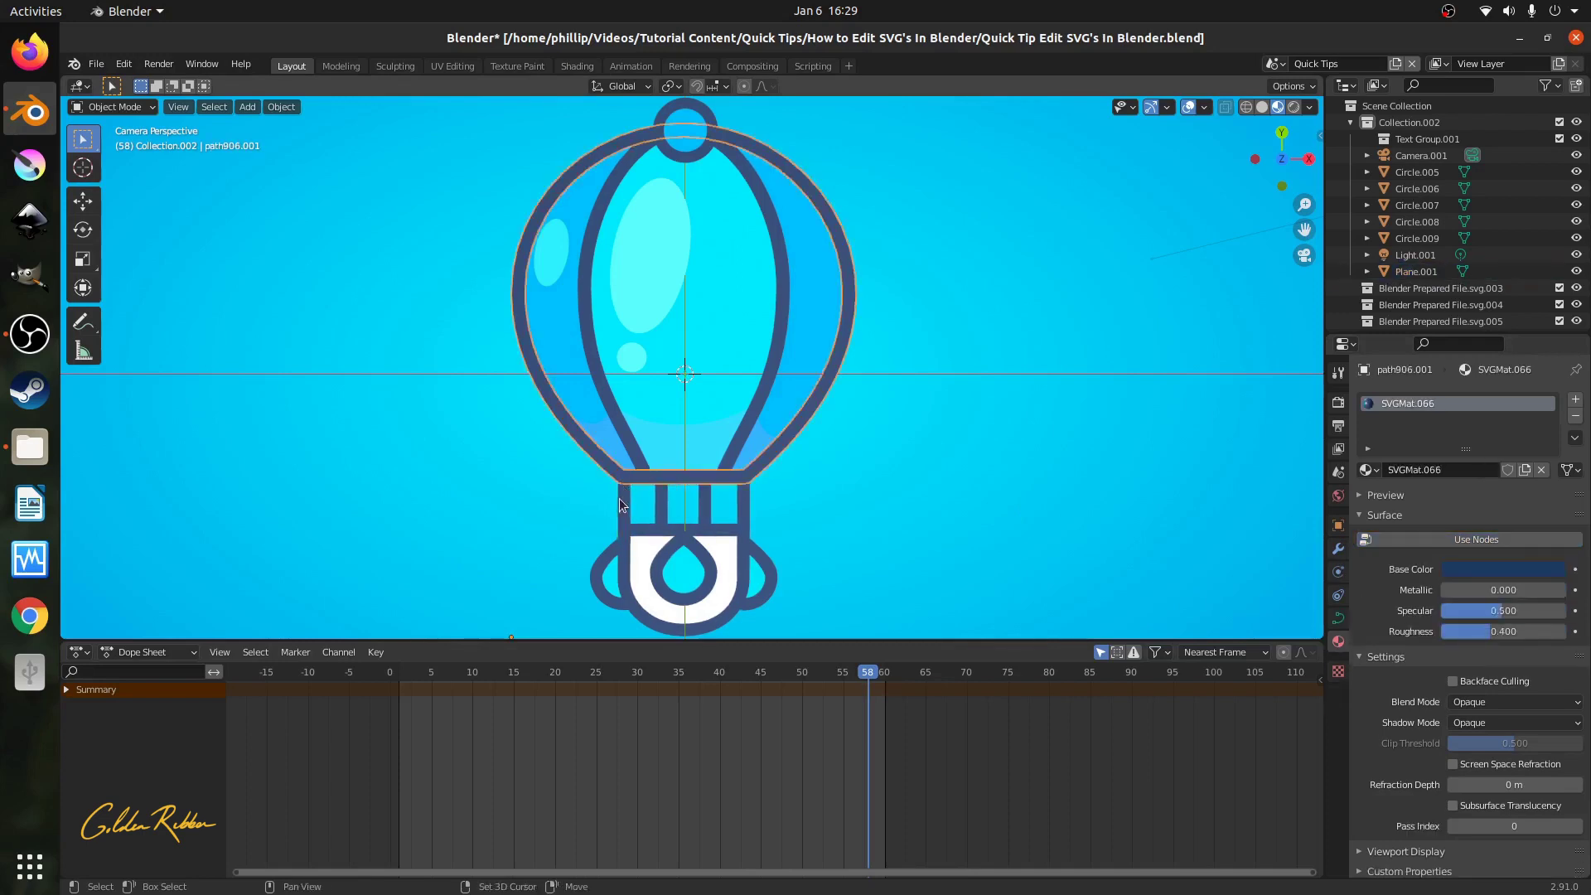
pyautogui.click(670, 505)
pyautogui.click(703, 506)
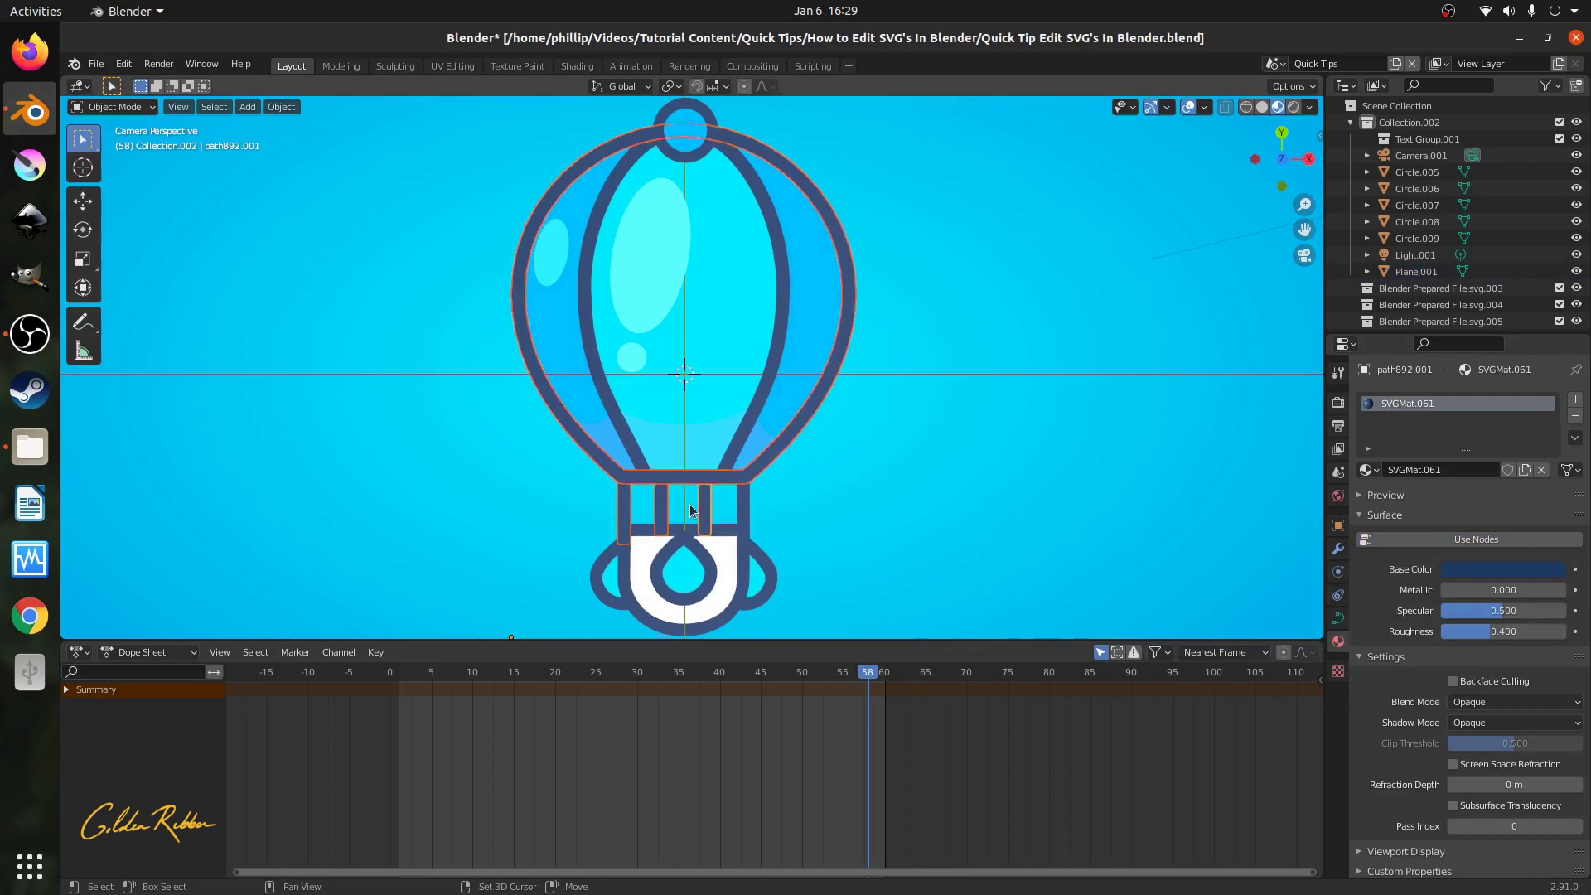
pyautogui.click(682, 547)
pyautogui.click(611, 572)
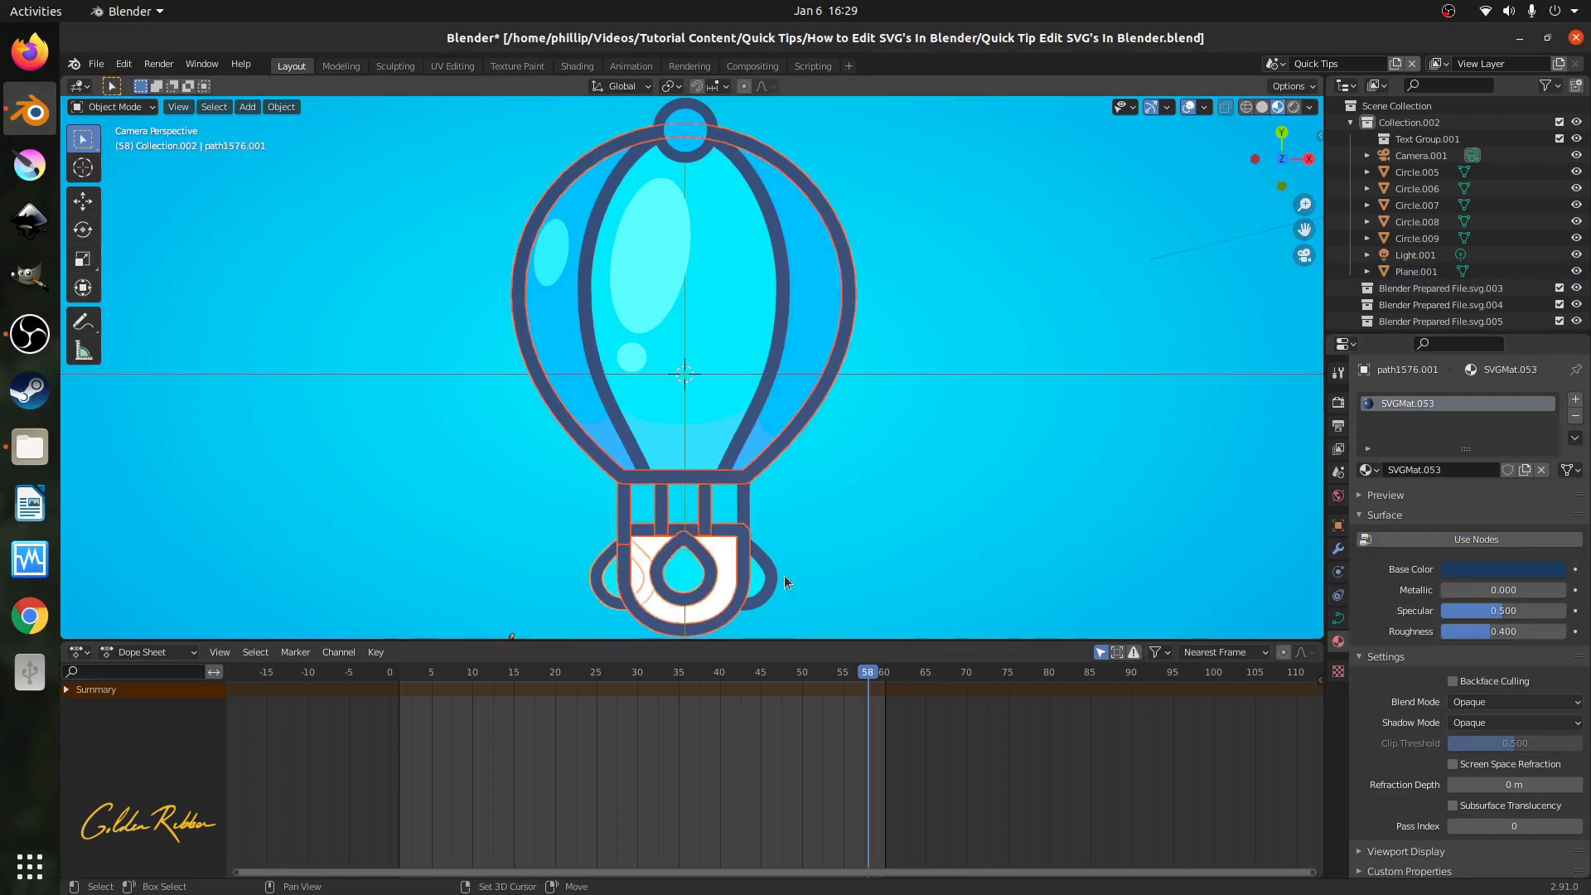
pyautogui.click(629, 448)
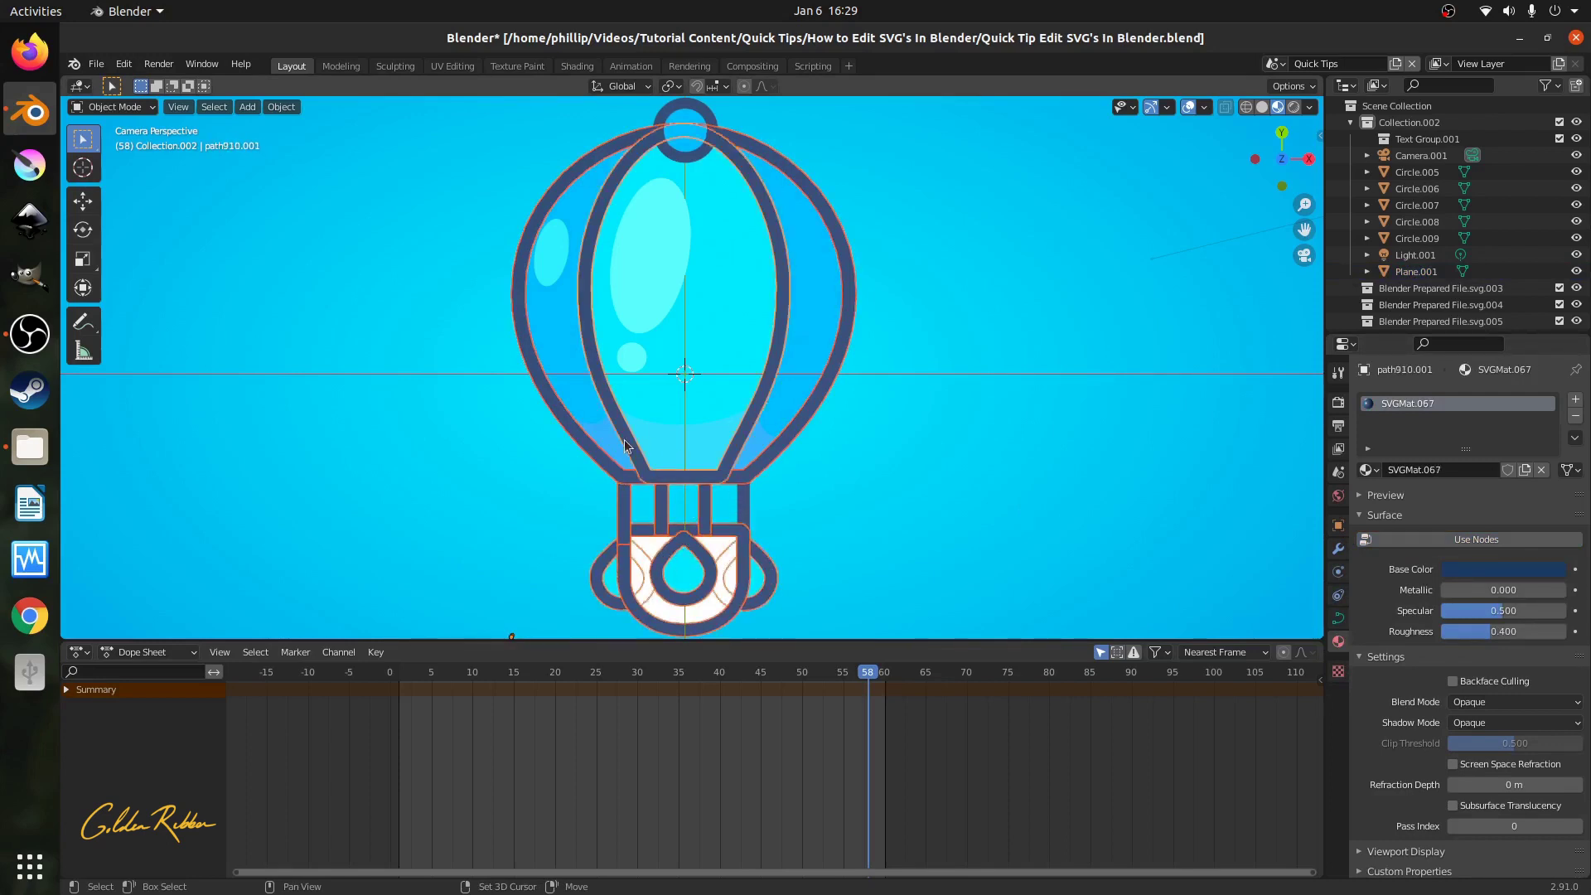
pyautogui.click(688, 166)
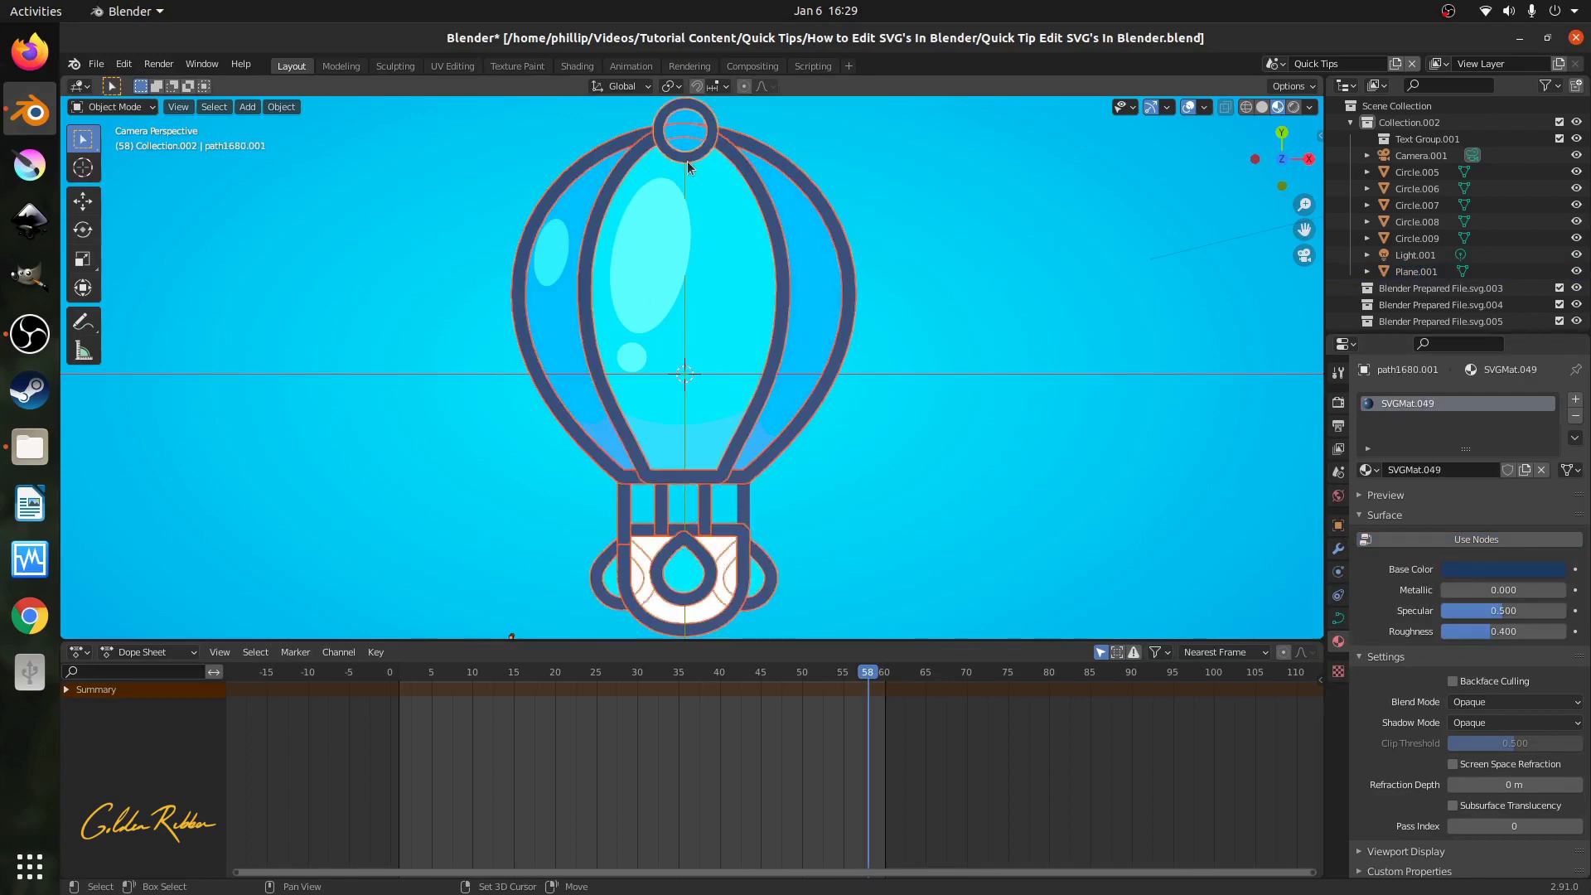
pyautogui.click(745, 507)
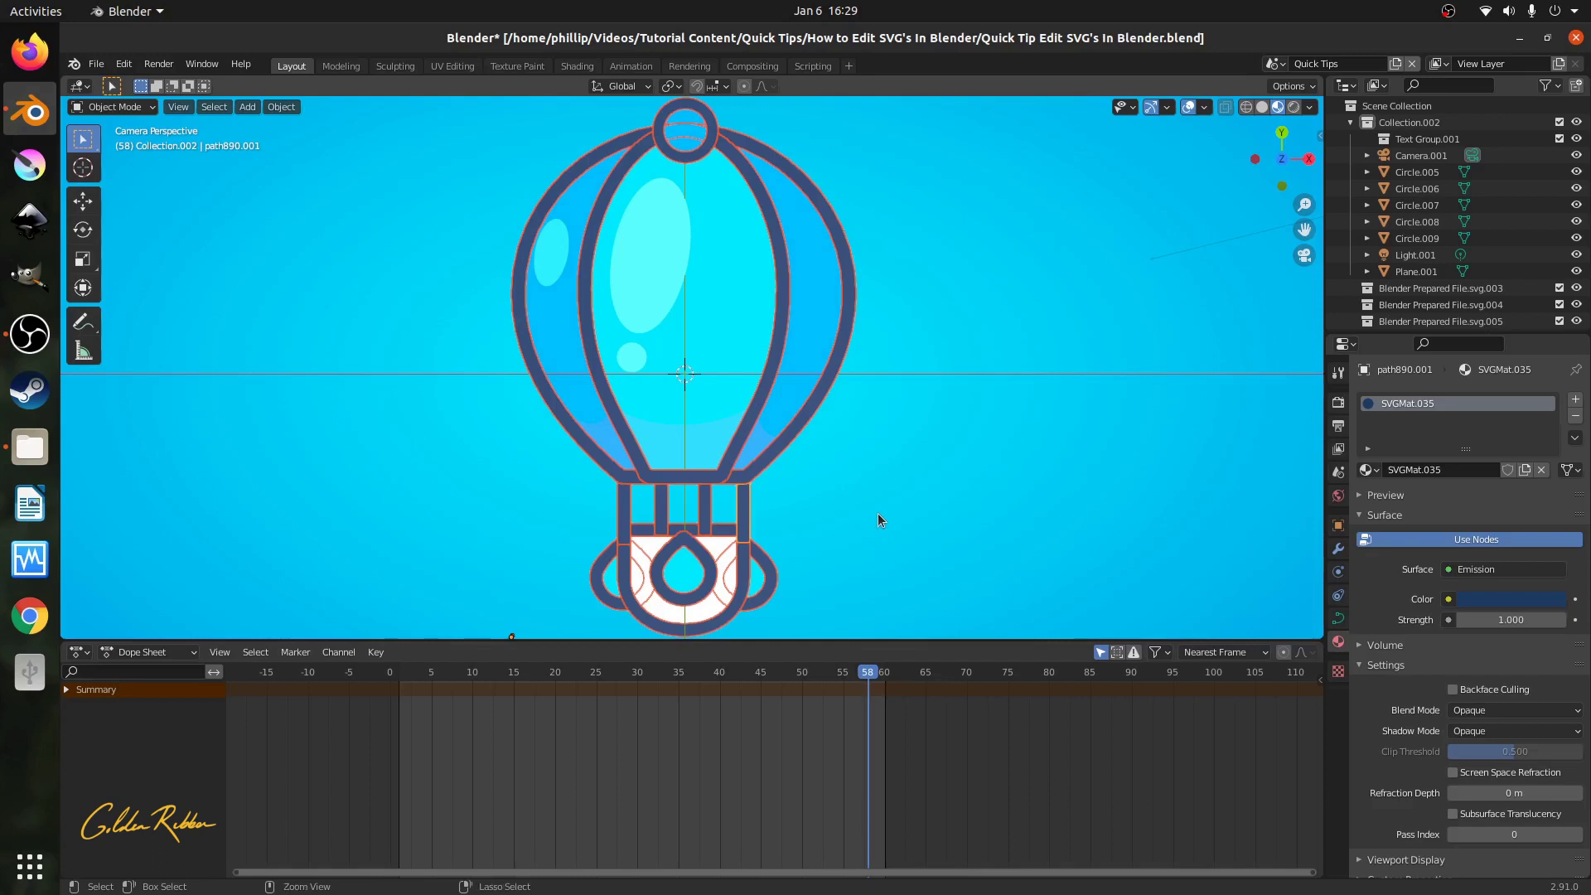
pyautogui.hotkey('ctrl', 'l')
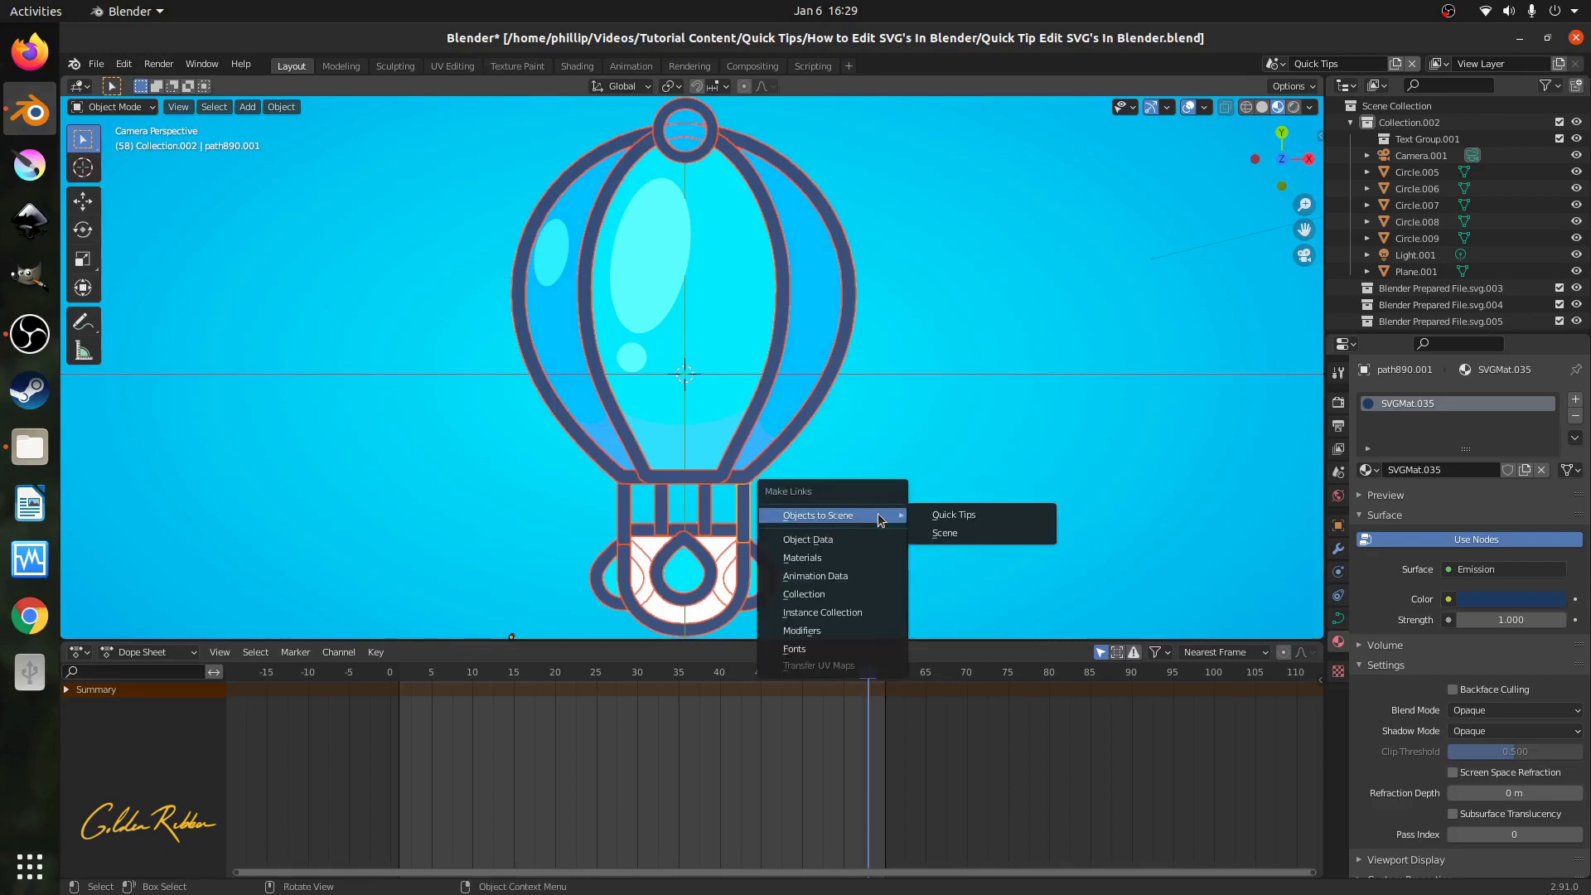
pyautogui.click(820, 569)
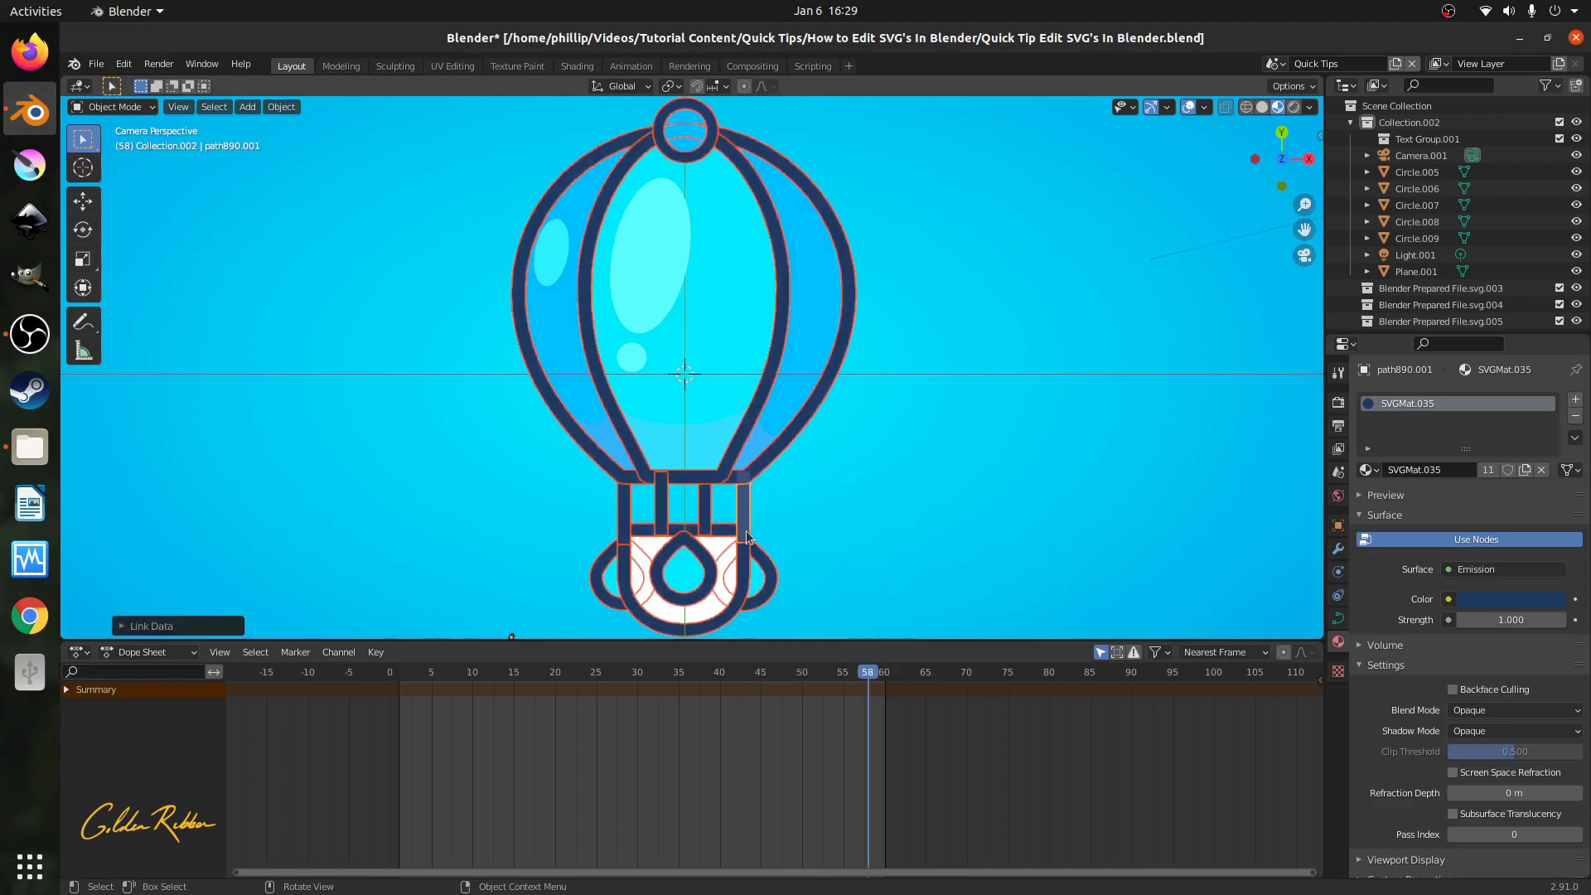
pyautogui.click(705, 510)
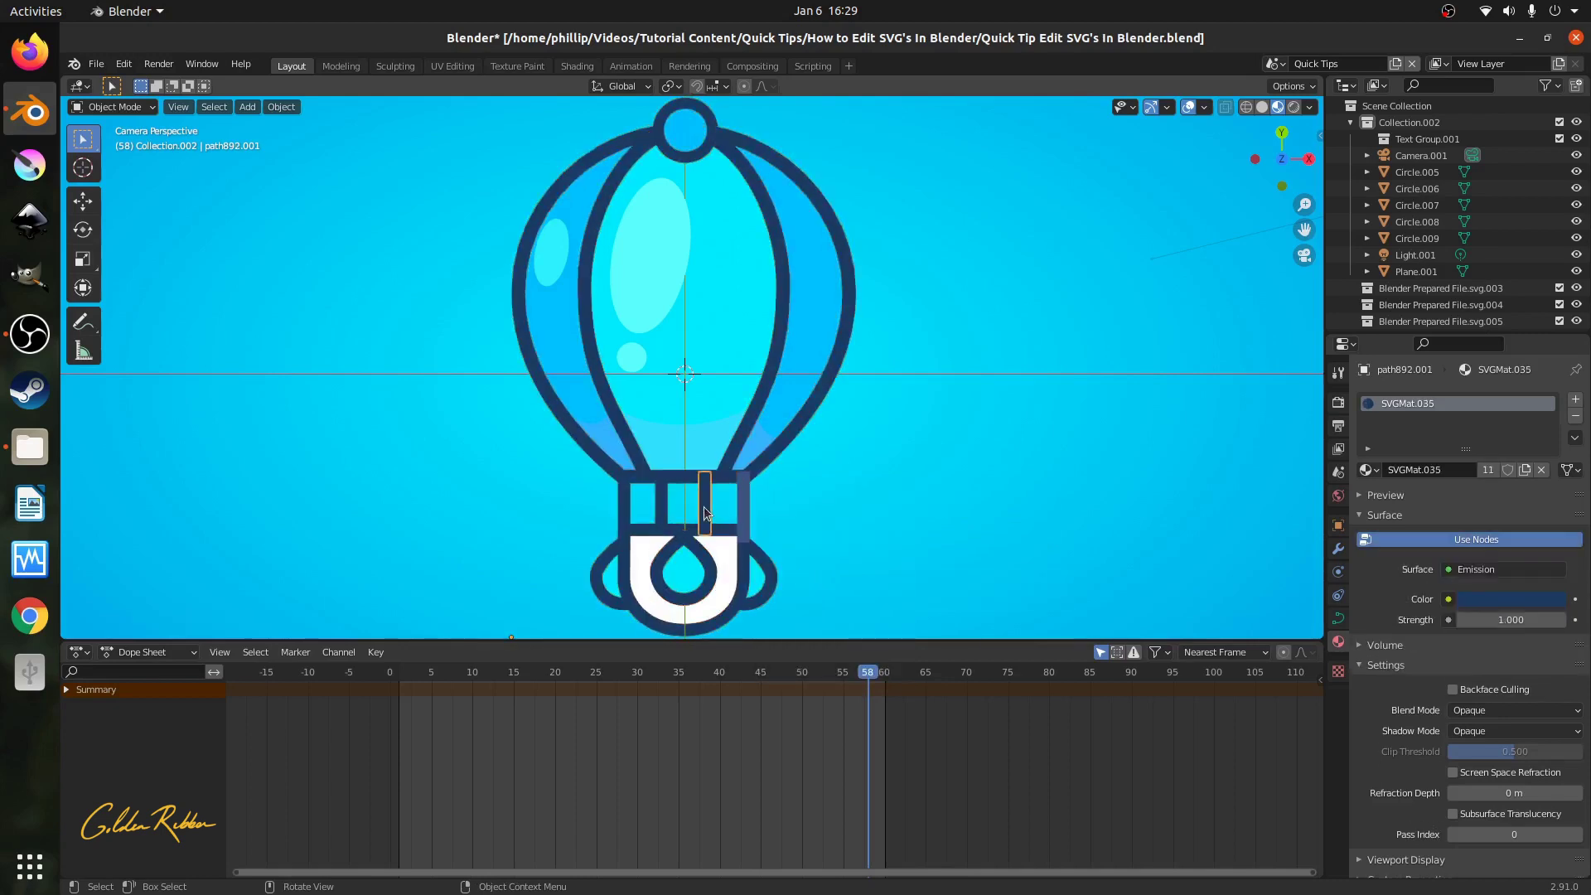
# Check the struts above the basket for overlaps and delete the paler duplicate covering the rightmost one.
pyautogui.click(748, 515)
pyautogui.click(706, 510)
pyautogui.click(661, 509)
pyautogui.click(625, 512)
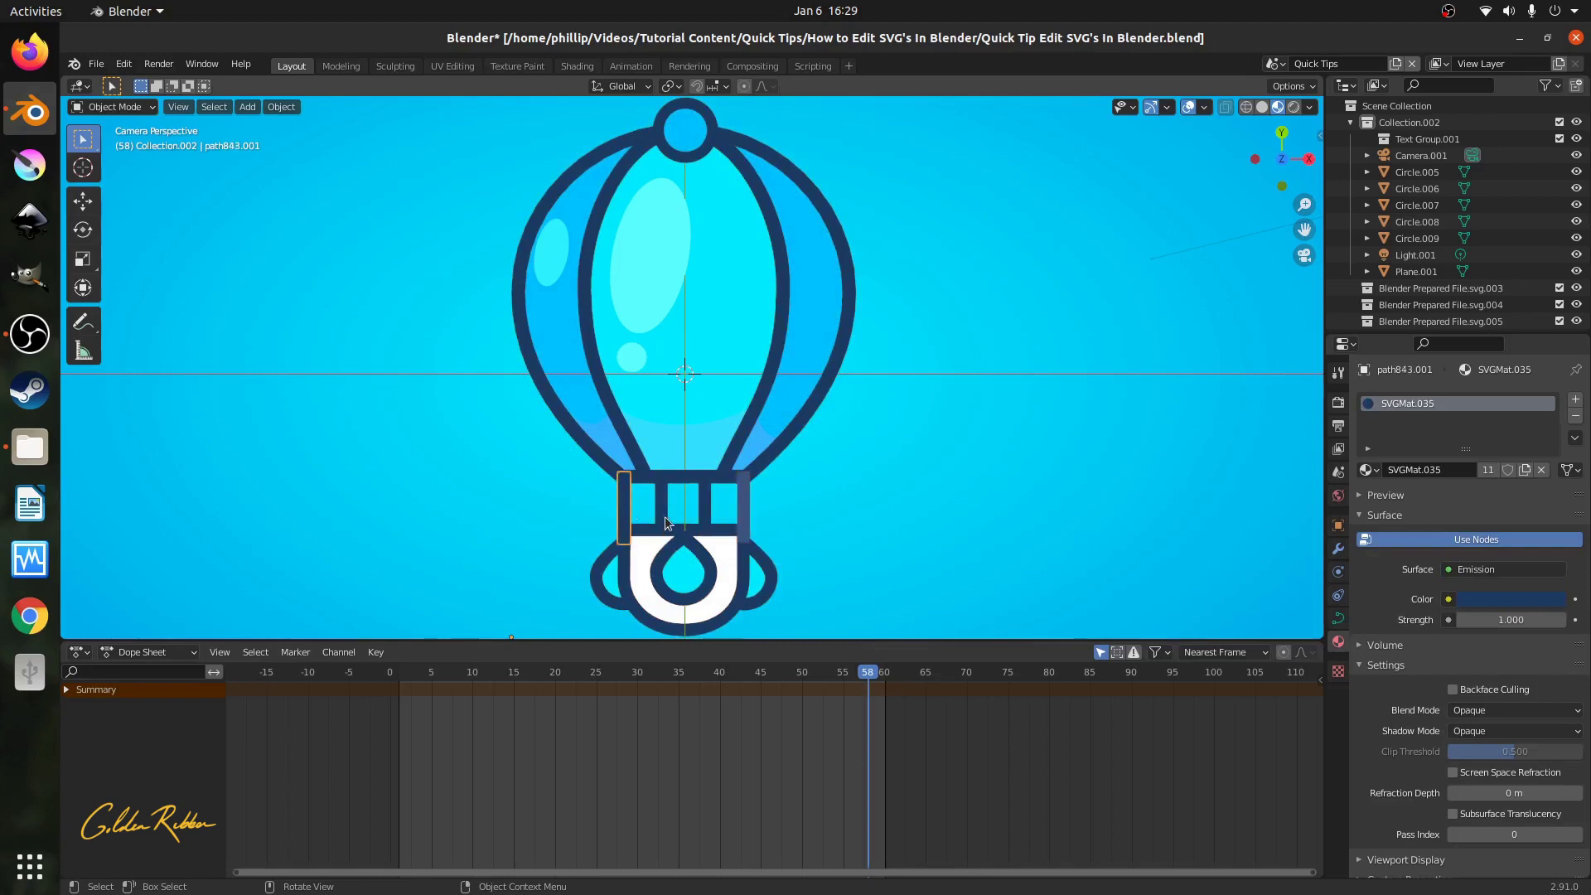
pyautogui.click(747, 516)
pyautogui.press('g')
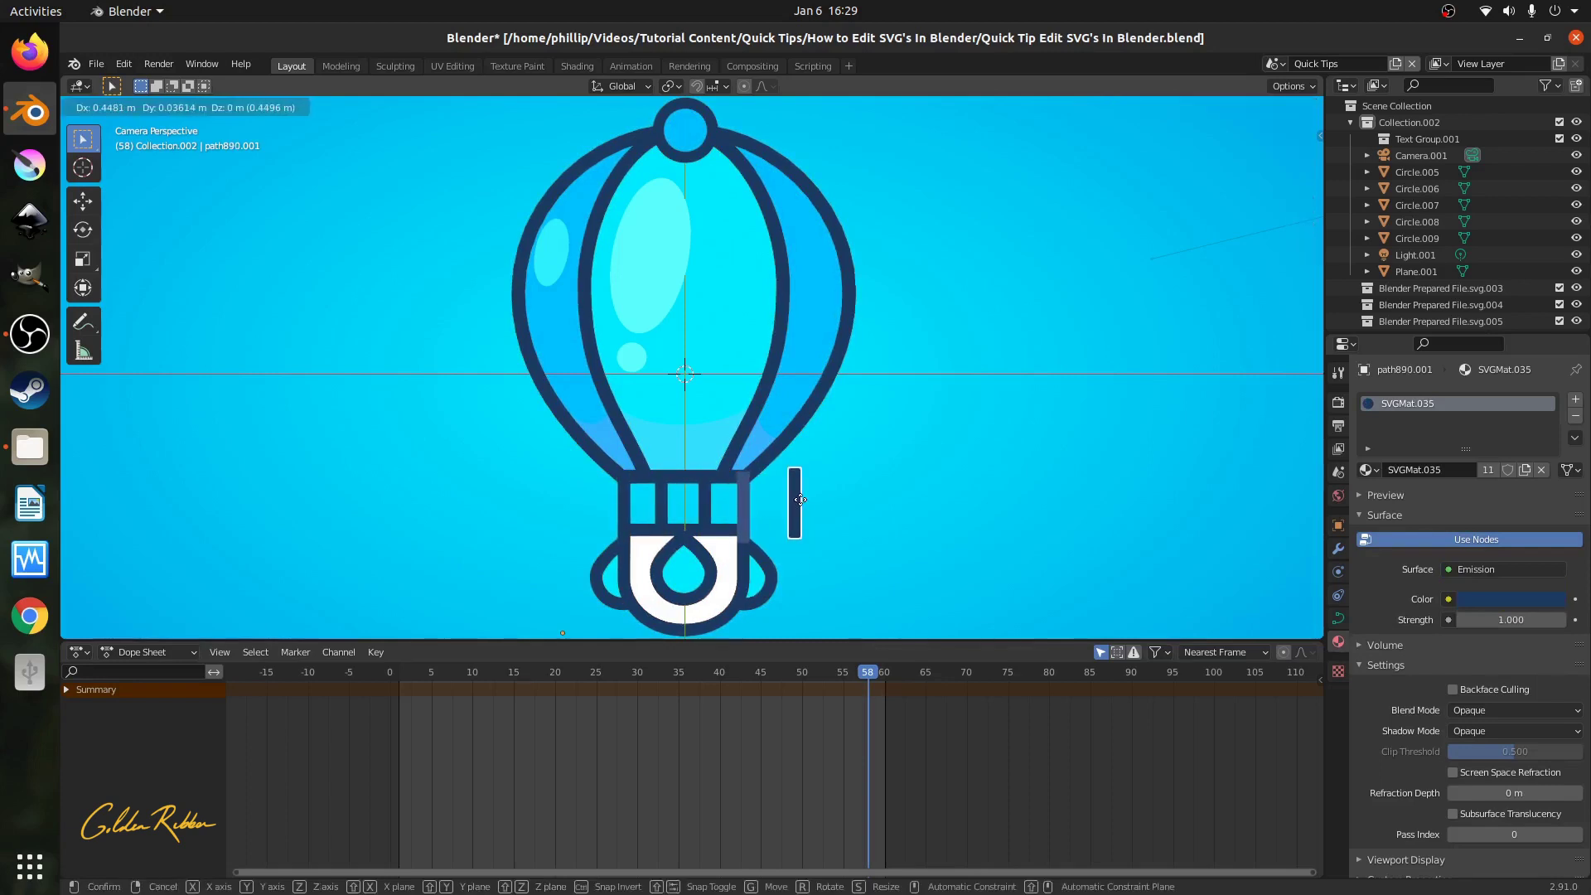
pyautogui.rightClick(800, 501)
pyautogui.click(744, 508)
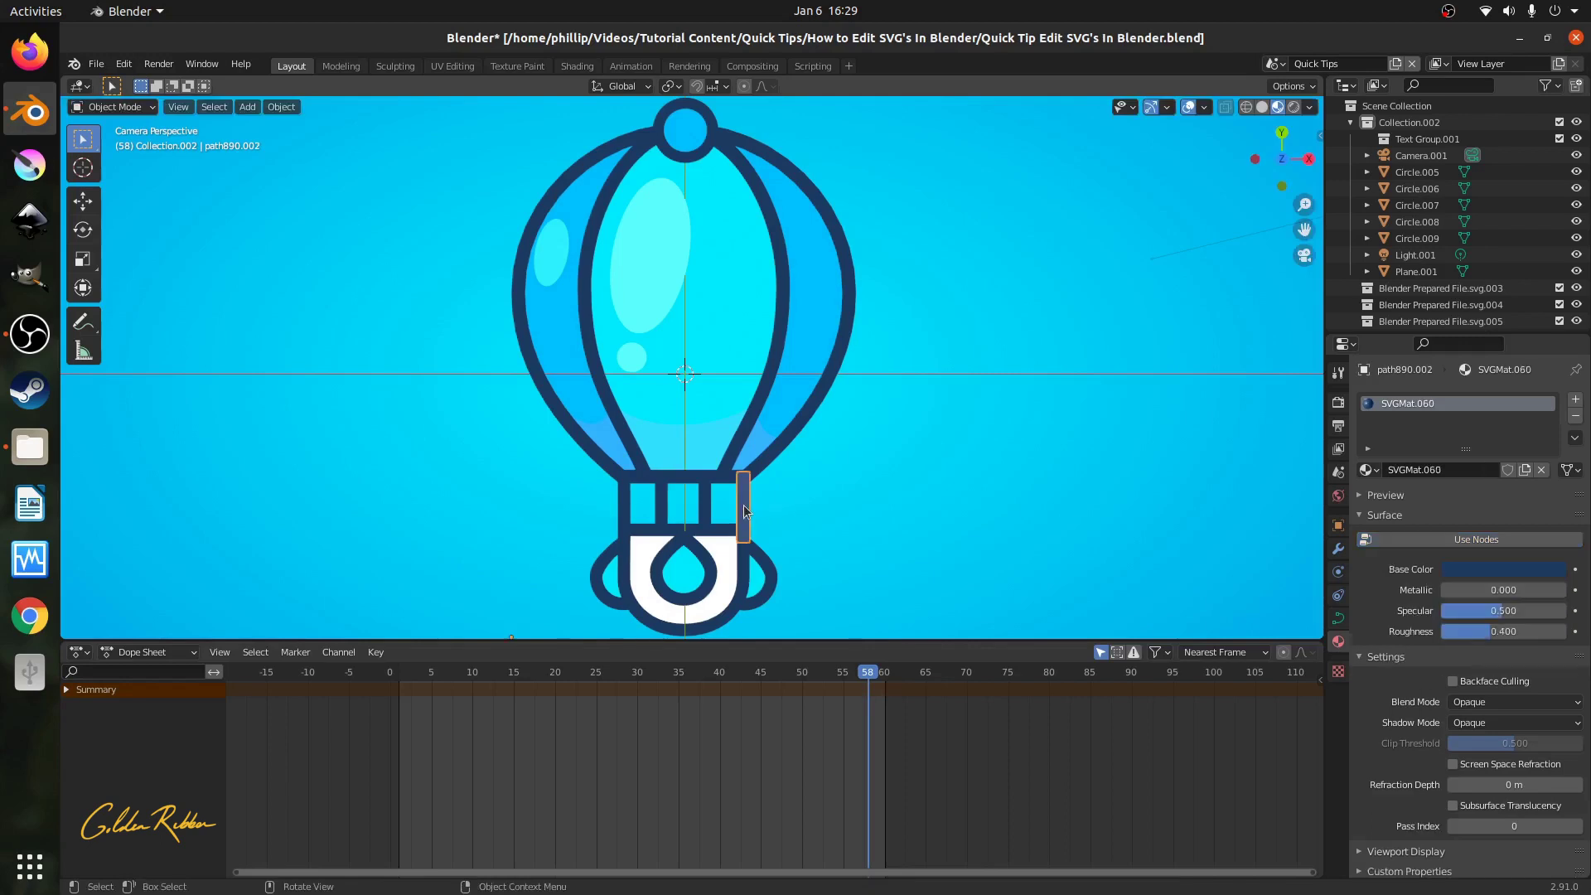
pyautogui.press('x')
pyautogui.click(743, 505)
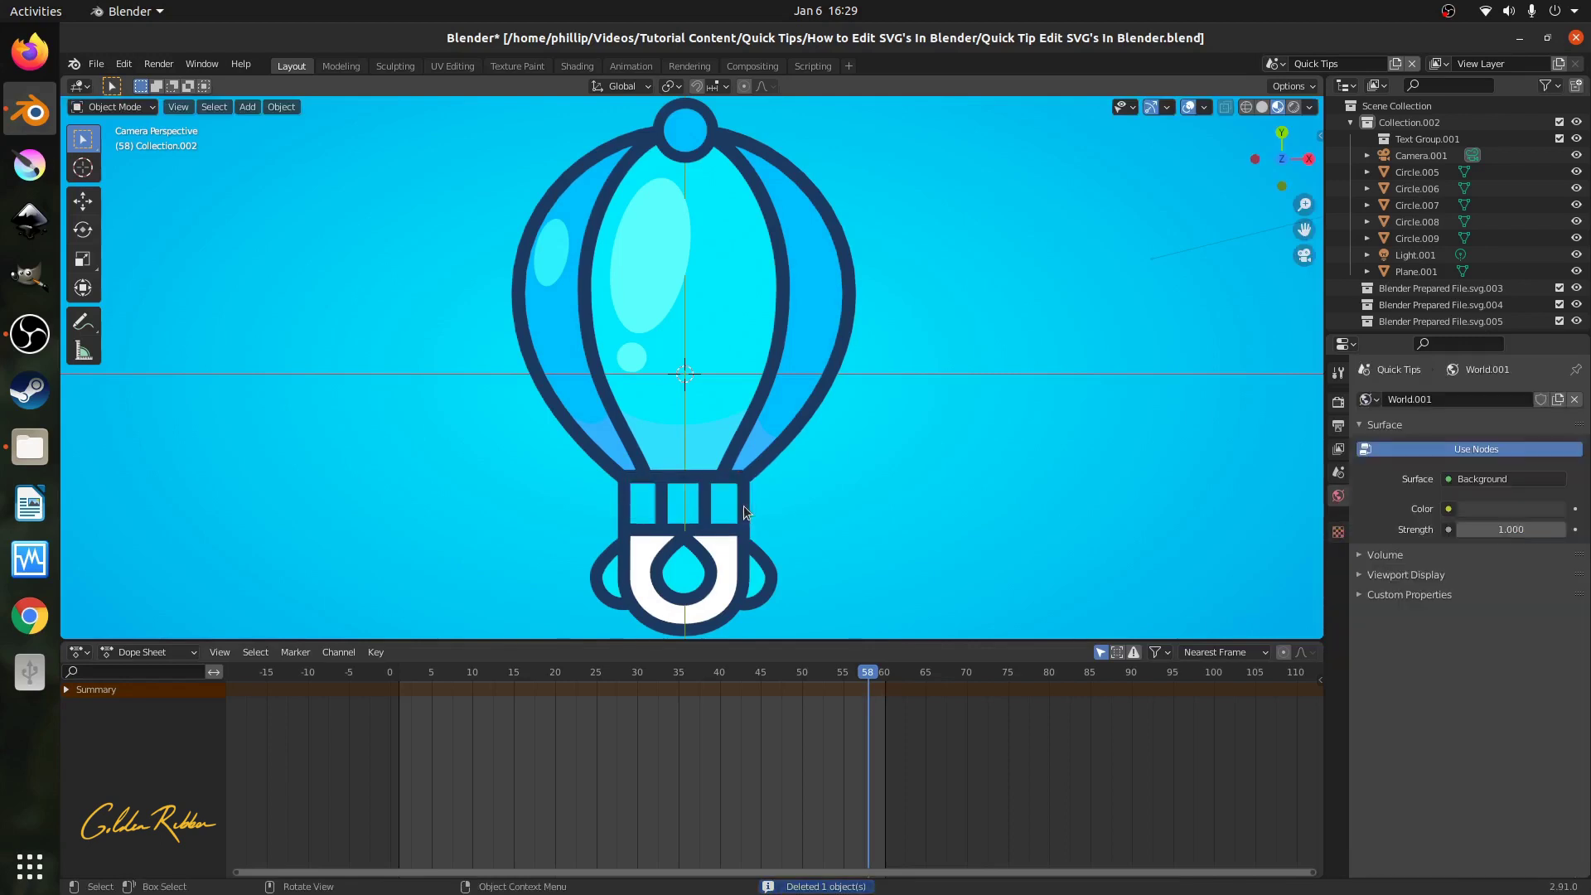
# Copy the hex value of the base colour from the material of the large highlight on the balloon's centre panel.
pyautogui.scroll(-2, 743, 505)
pyautogui.click(673, 315)
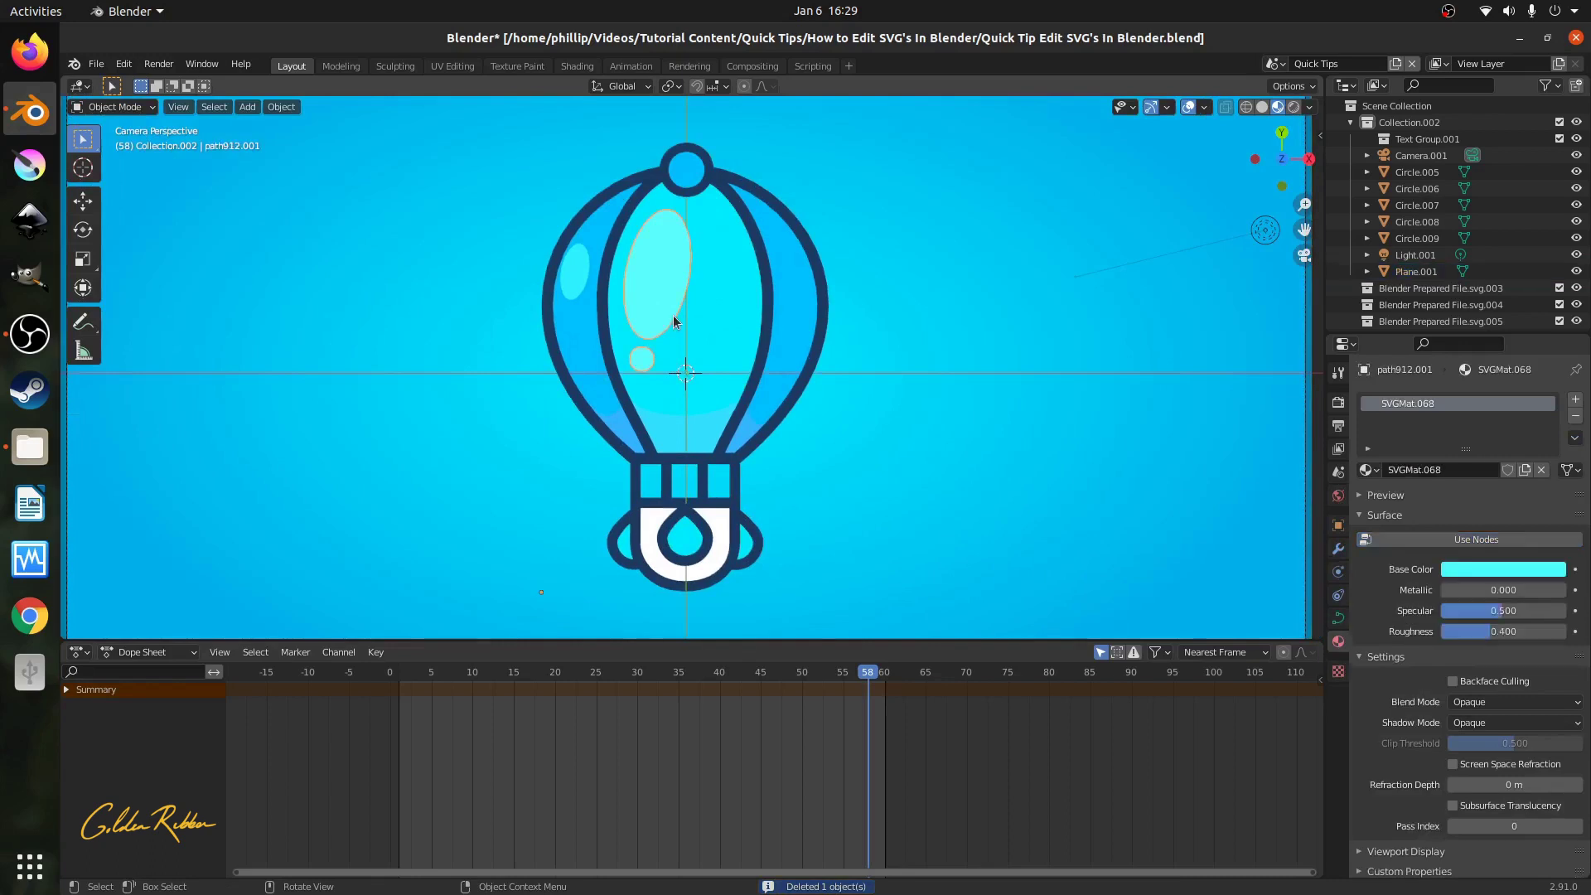
pyautogui.click(1505, 572)
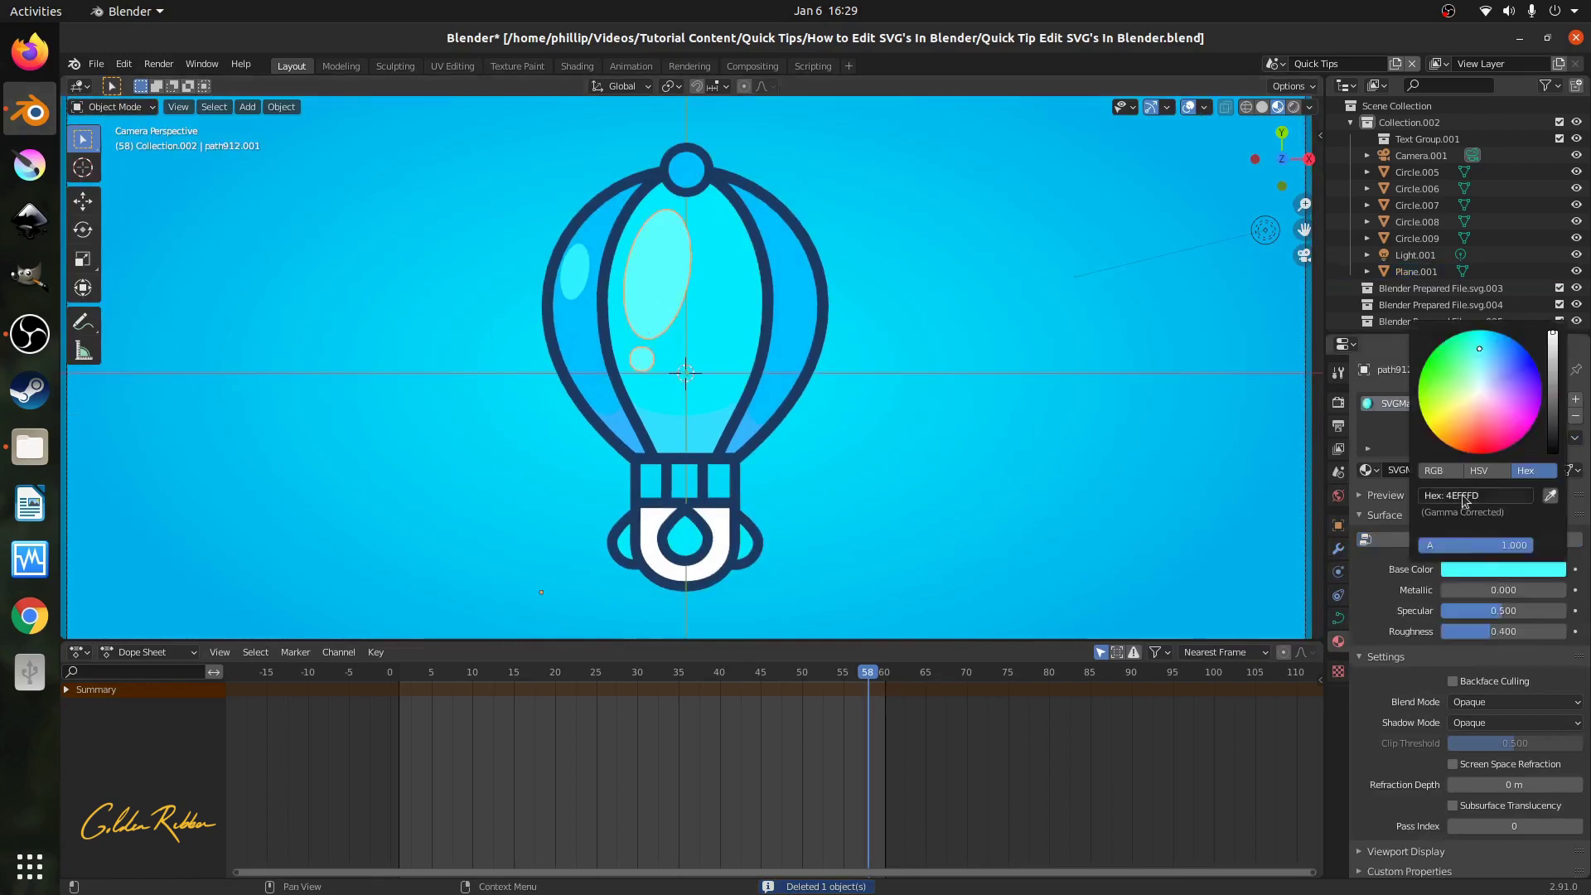
pyautogui.click(1466, 497)
pyautogui.press('Return')
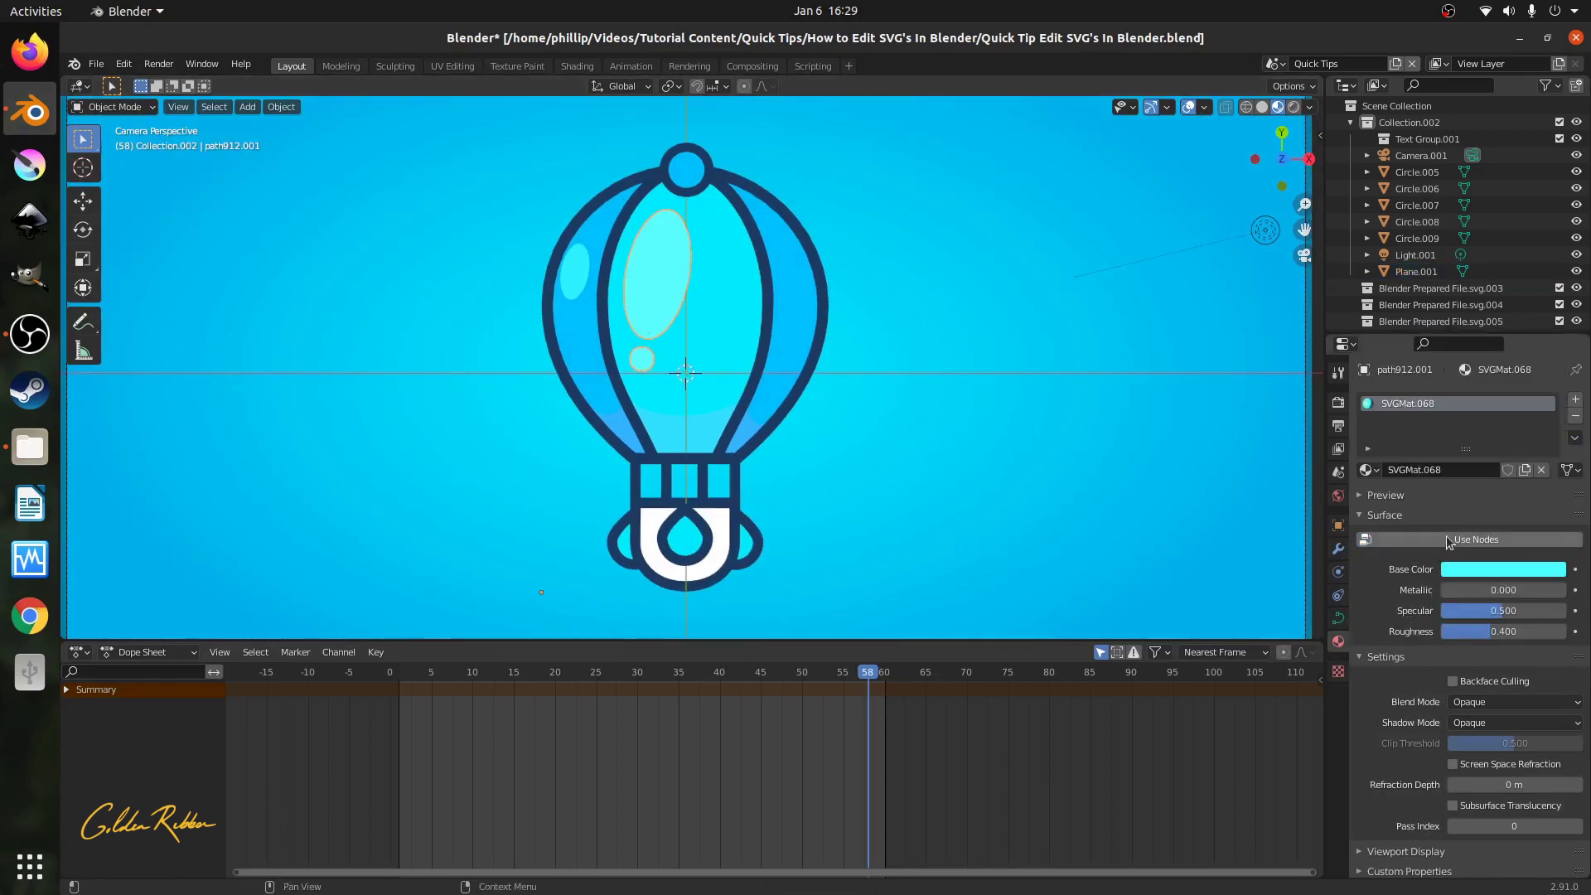
# Enable nodes on the centre highlight's material and switch it to an Emission shader with hex colour 4EFFFD.
pyautogui.click(1451, 539)
pyautogui.click(1453, 572)
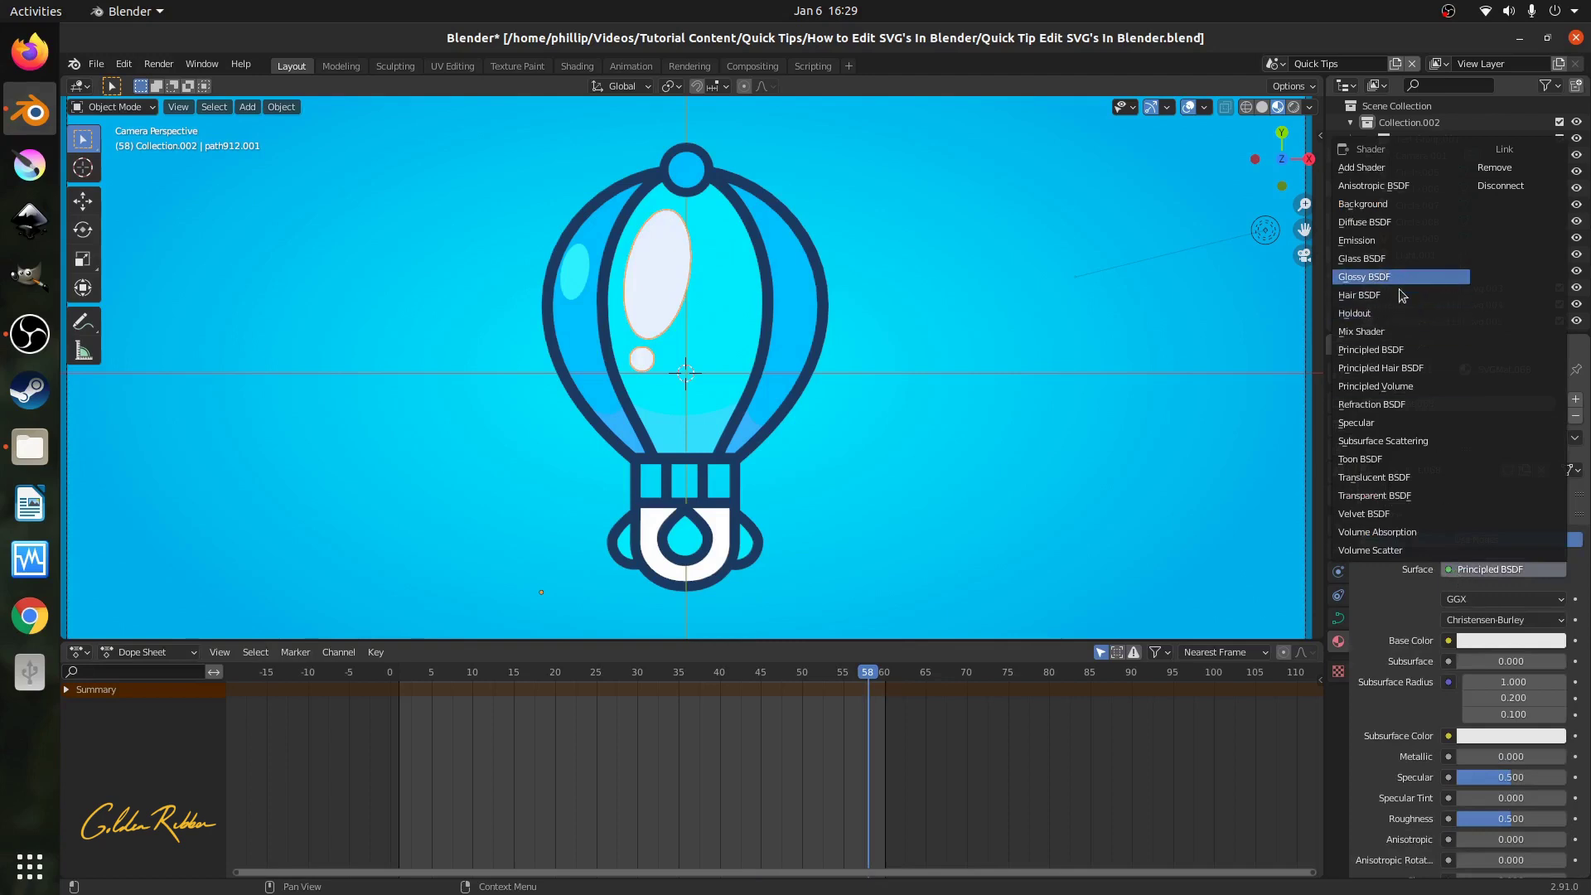
pyautogui.click(1398, 240)
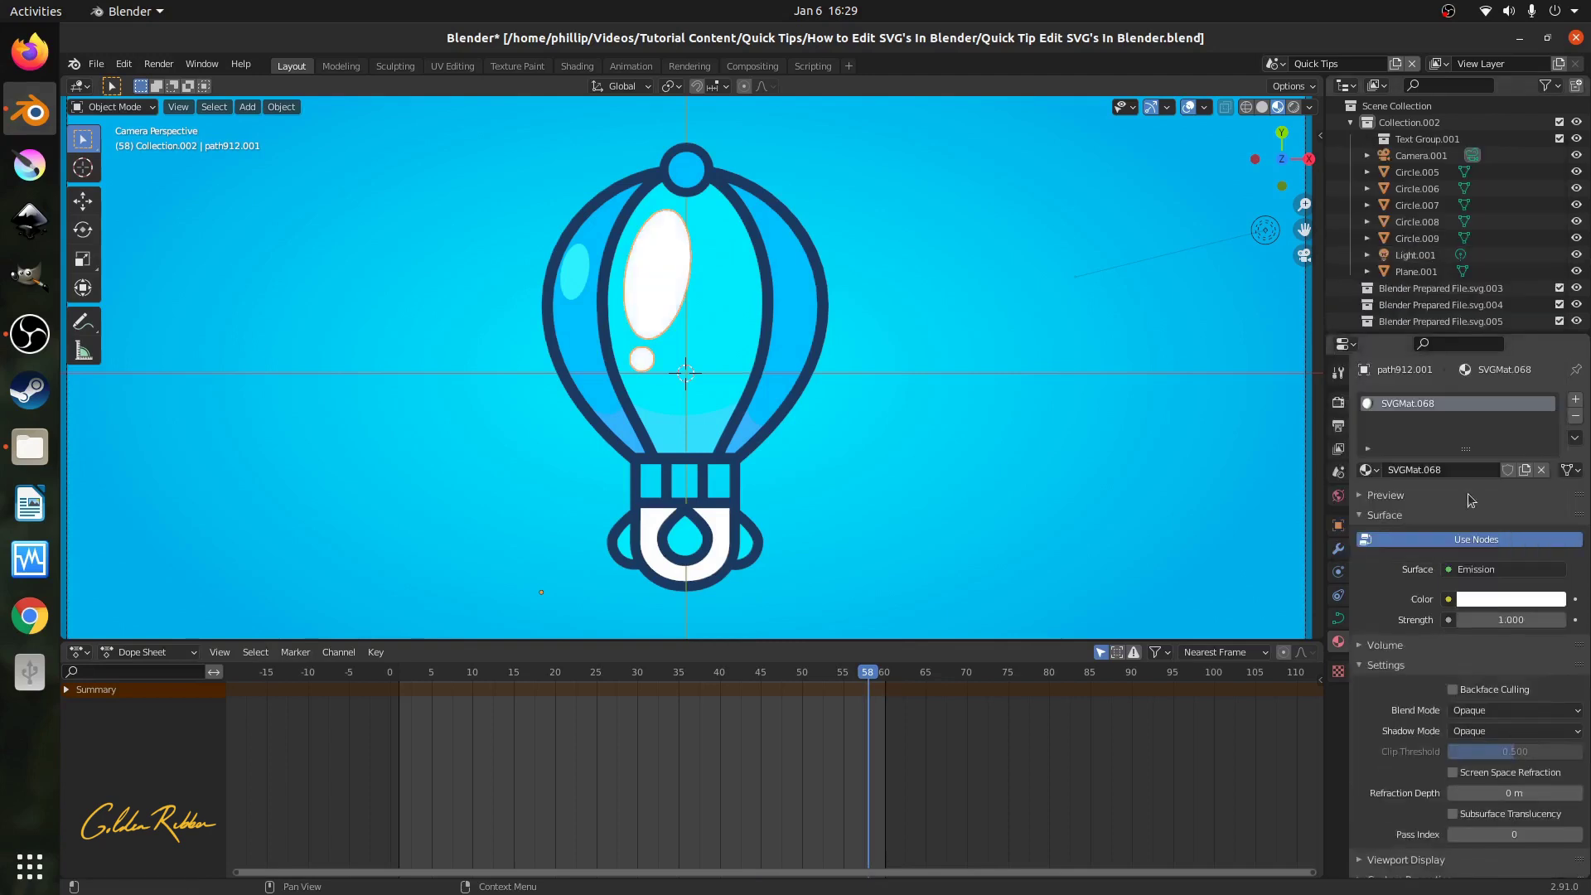
pyautogui.click(1482, 600)
pyautogui.doubleClick(1475, 530)
pyautogui.hotkey('ctrl', 'v')
pyautogui.press('Return')
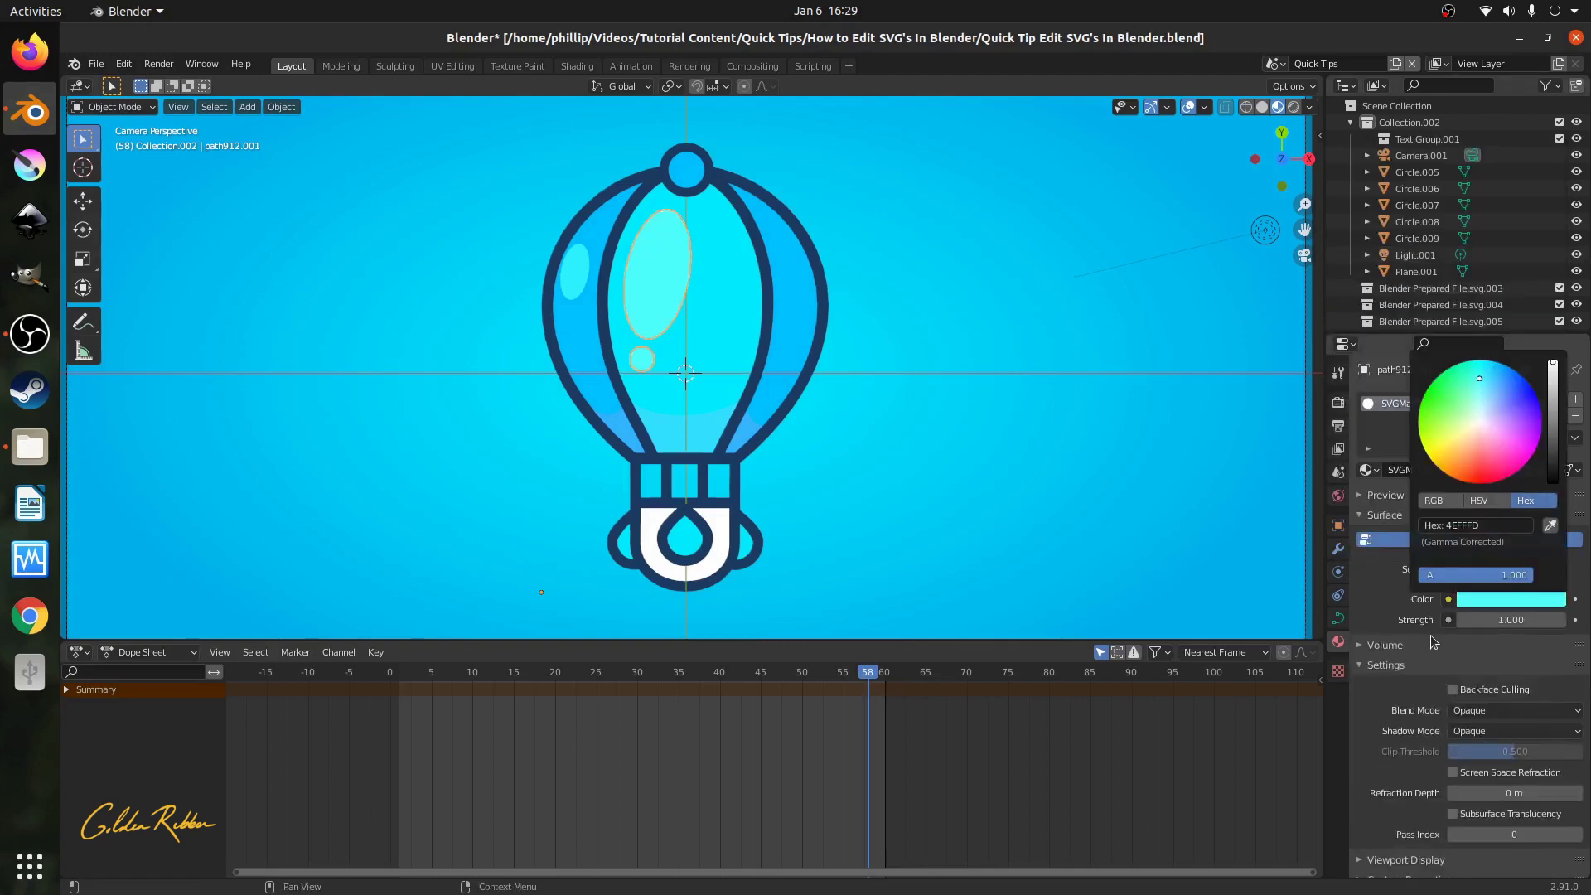
# Enable nodes on the small side highlight's material and switch it to an Emission shader with hex colour 4EFFFD.
pyautogui.click(576, 274)
pyautogui.click(1488, 569)
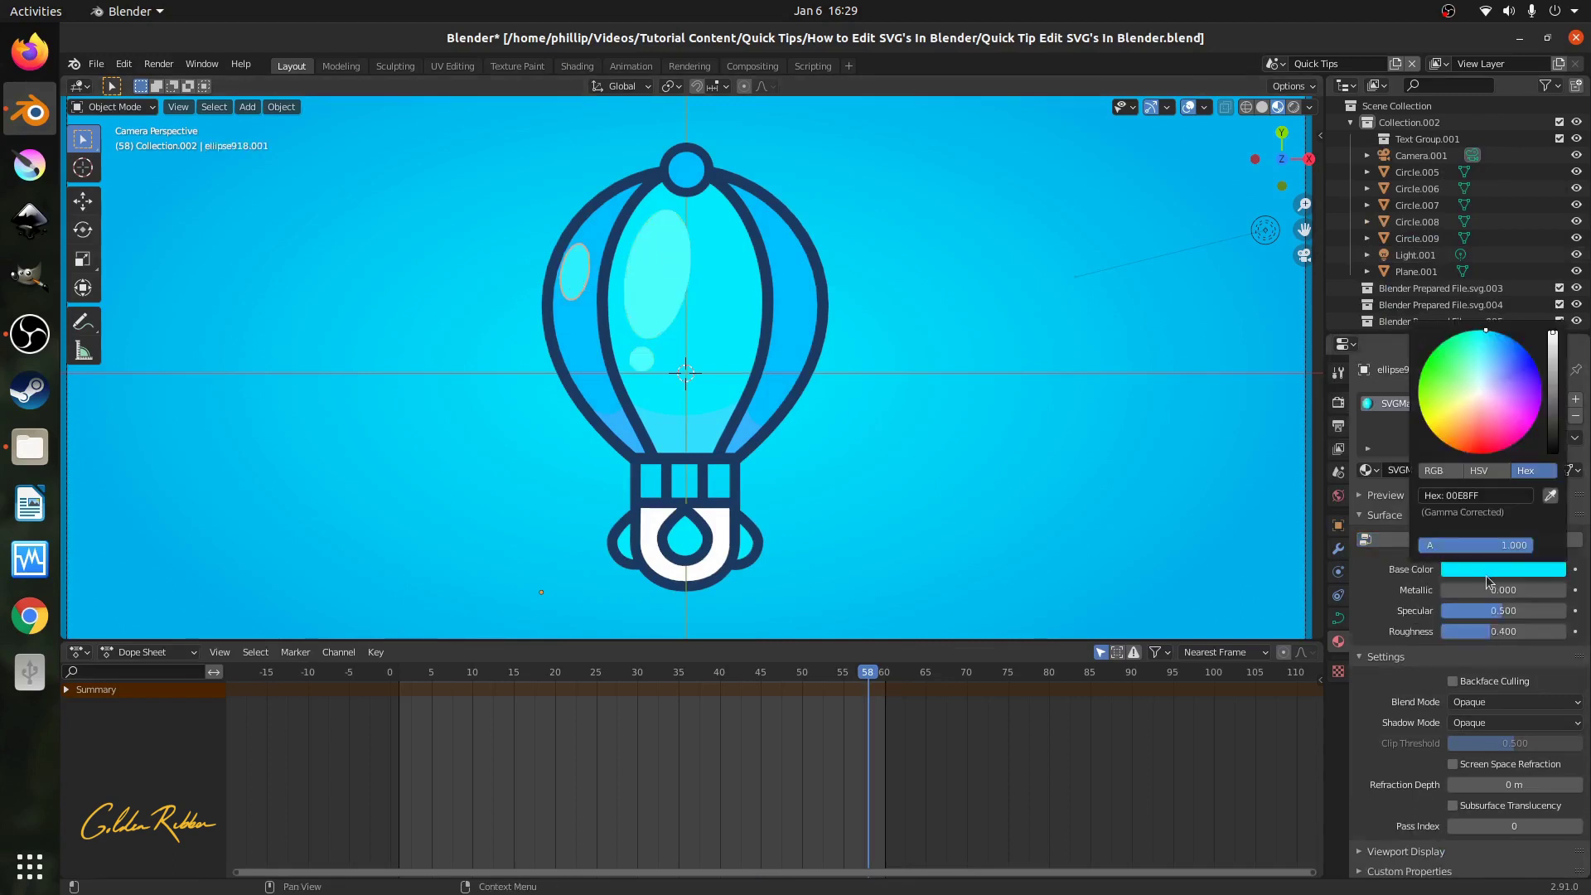
pyautogui.click(1477, 540)
pyautogui.click(1505, 570)
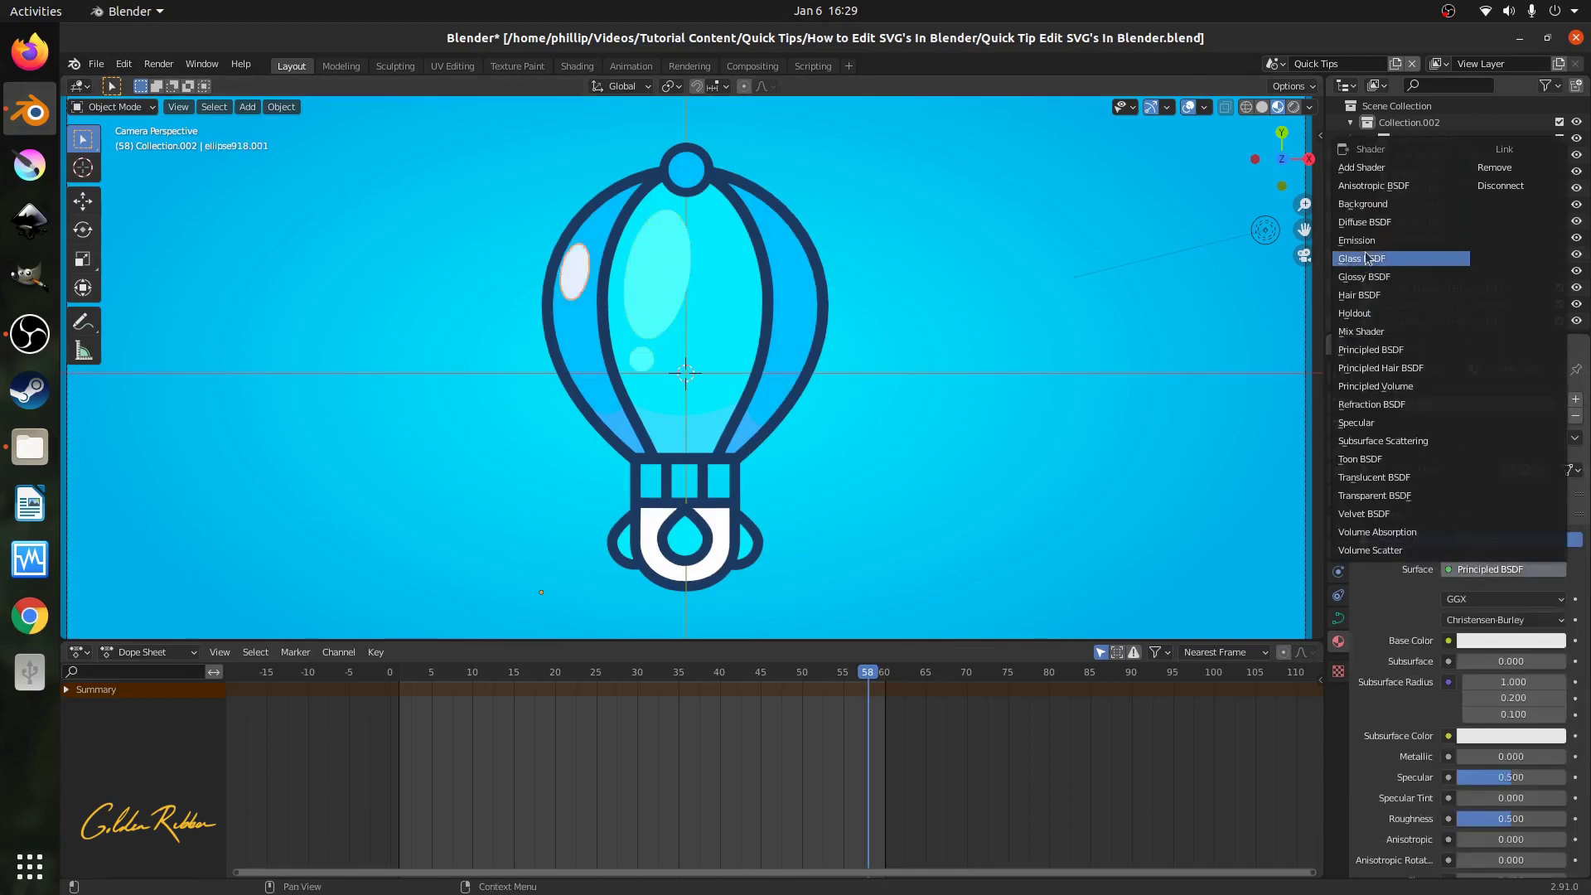
pyautogui.click(1392, 247)
pyautogui.click(1511, 599)
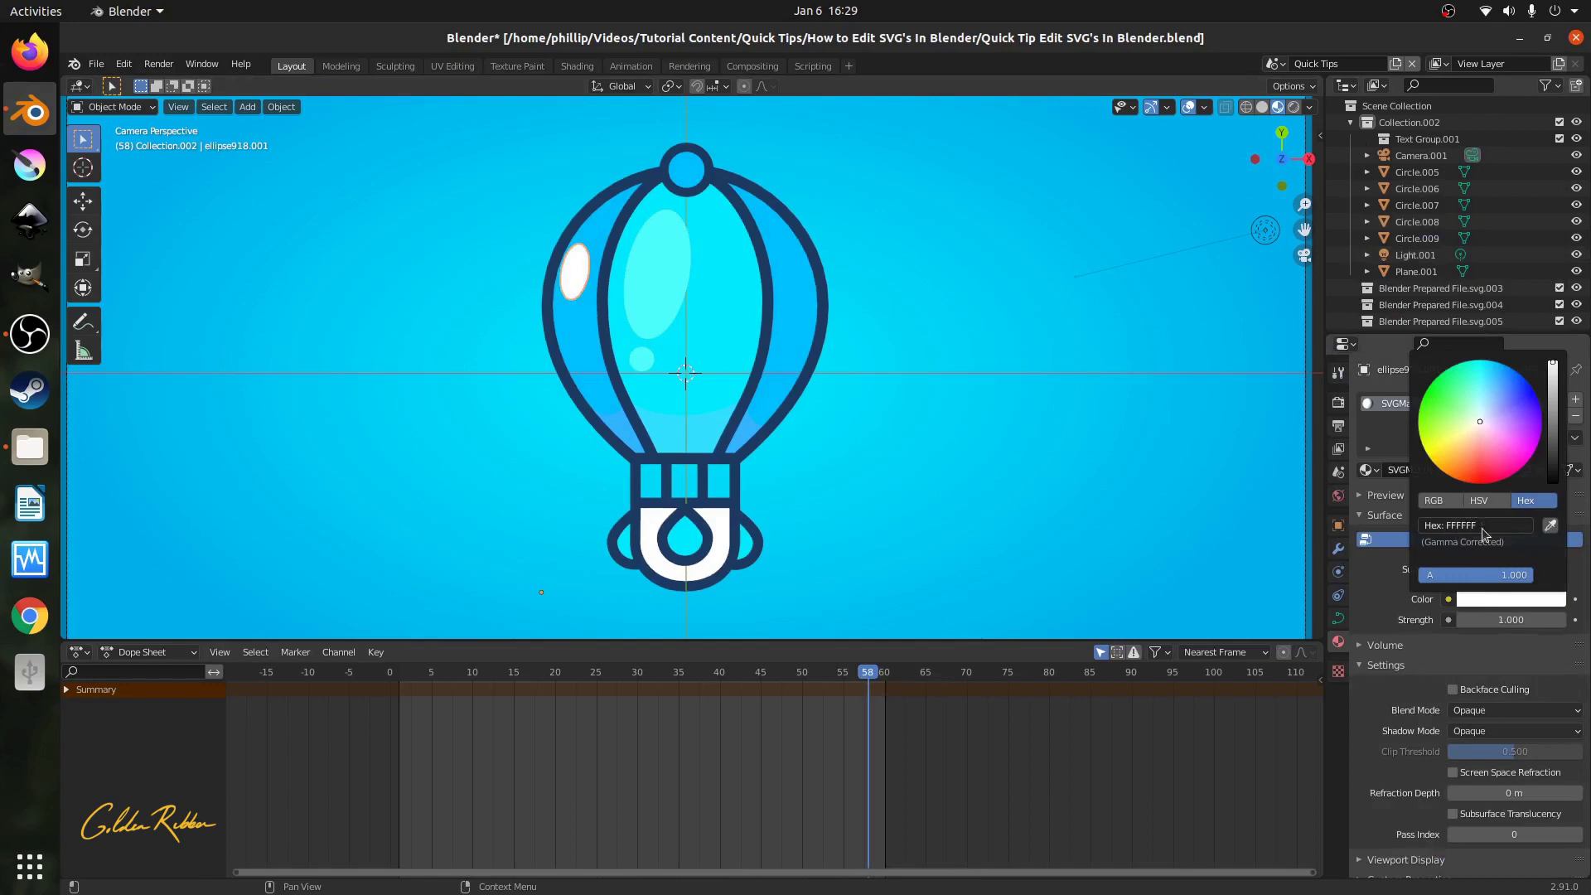
pyautogui.doubleClick(1477, 525)
pyautogui.write('4EFFFD')
pyautogui.press('Return')
pyautogui.click(702, 488)
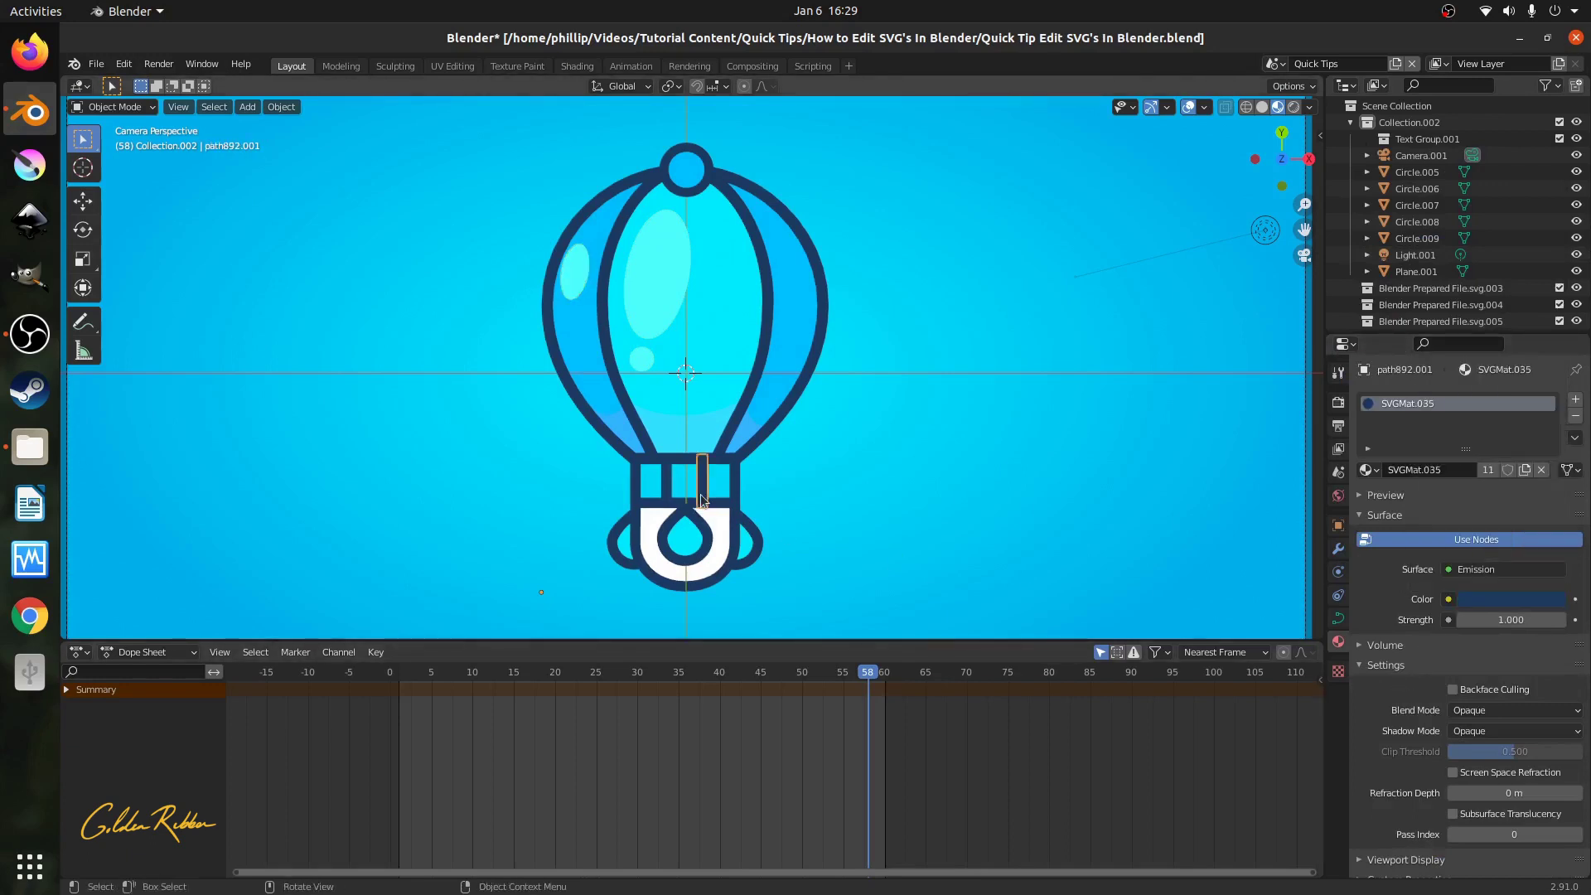
# Save the Blender file and render frame 58 to check the balloon's final colours.
pyautogui.scroll(-2, 777, 389)
pyautogui.scroll(2, 777, 385)
pyautogui.hotkey('ctrl', 's')
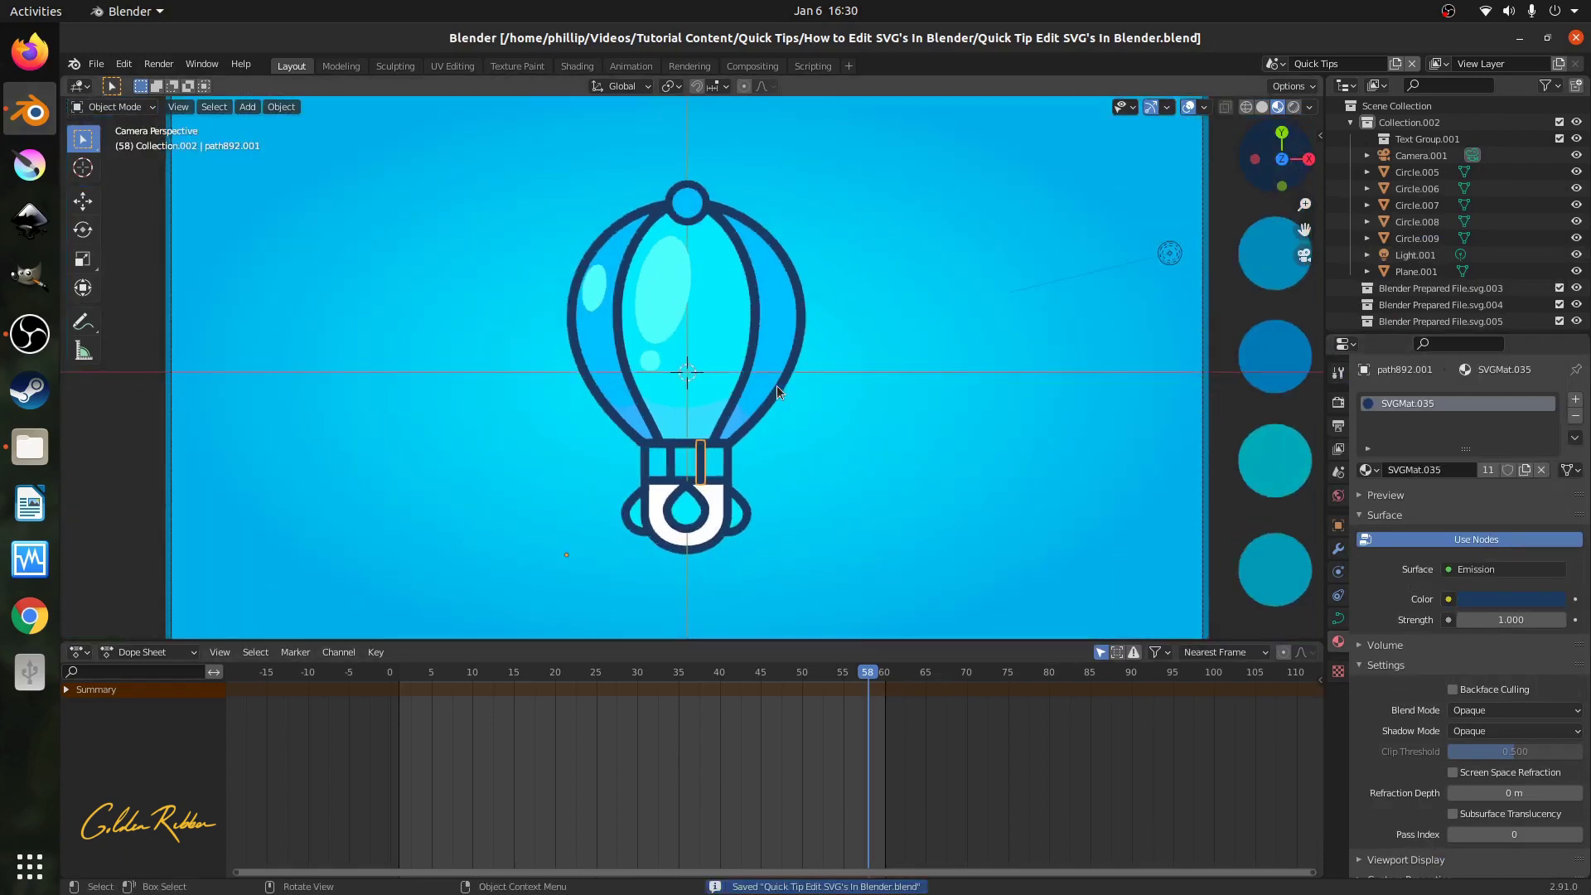
pyautogui.press('F12')
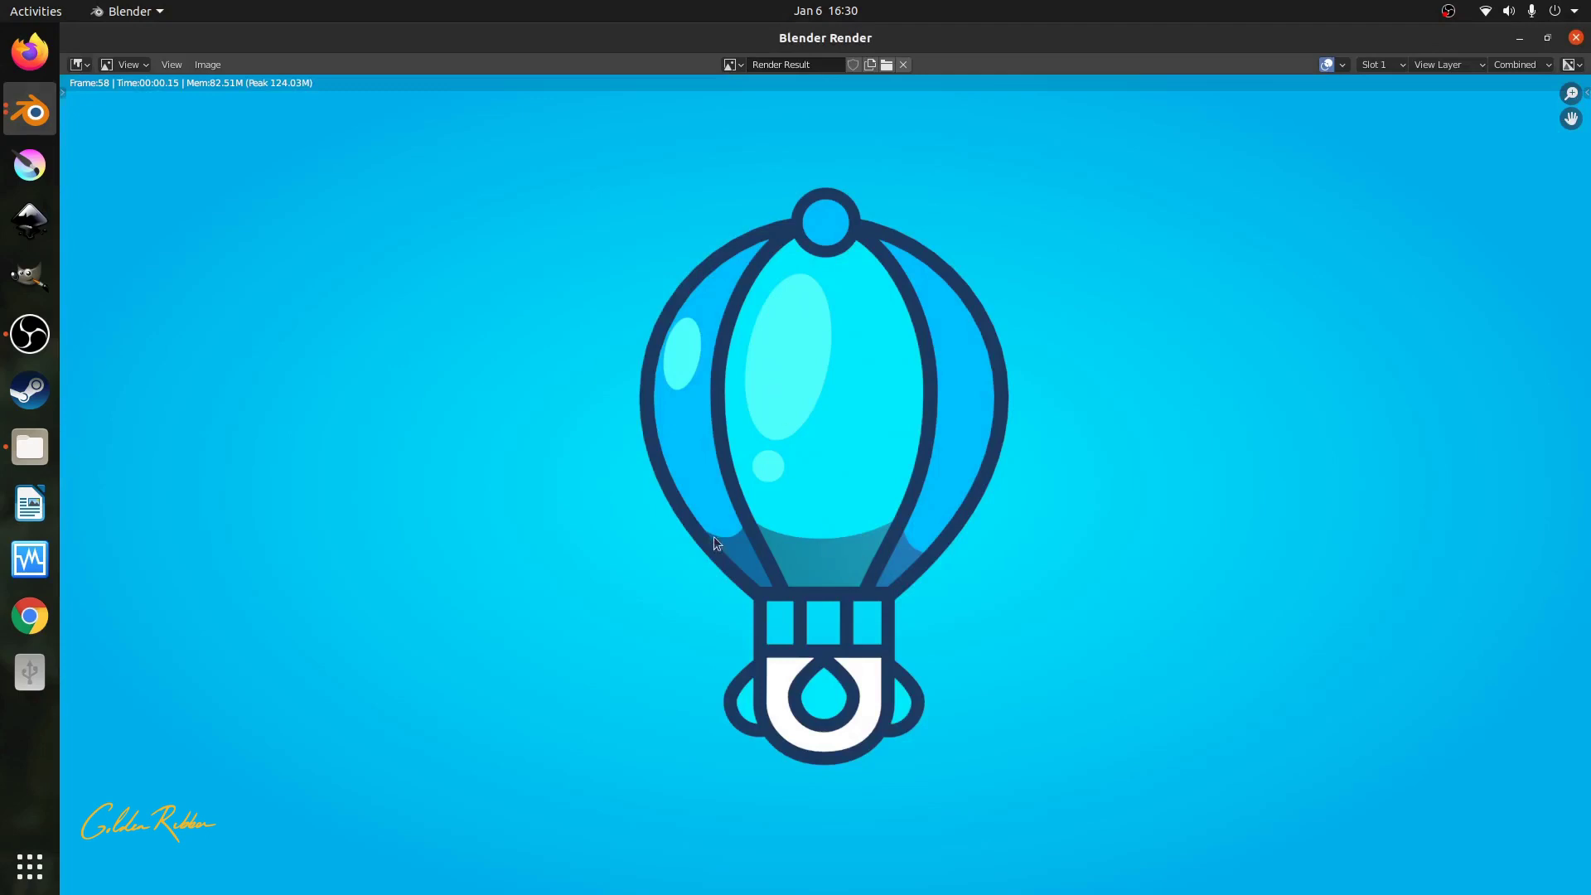
pyautogui.scroll(-2, 887, 530)
pyautogui.scroll(1, 869, 534)
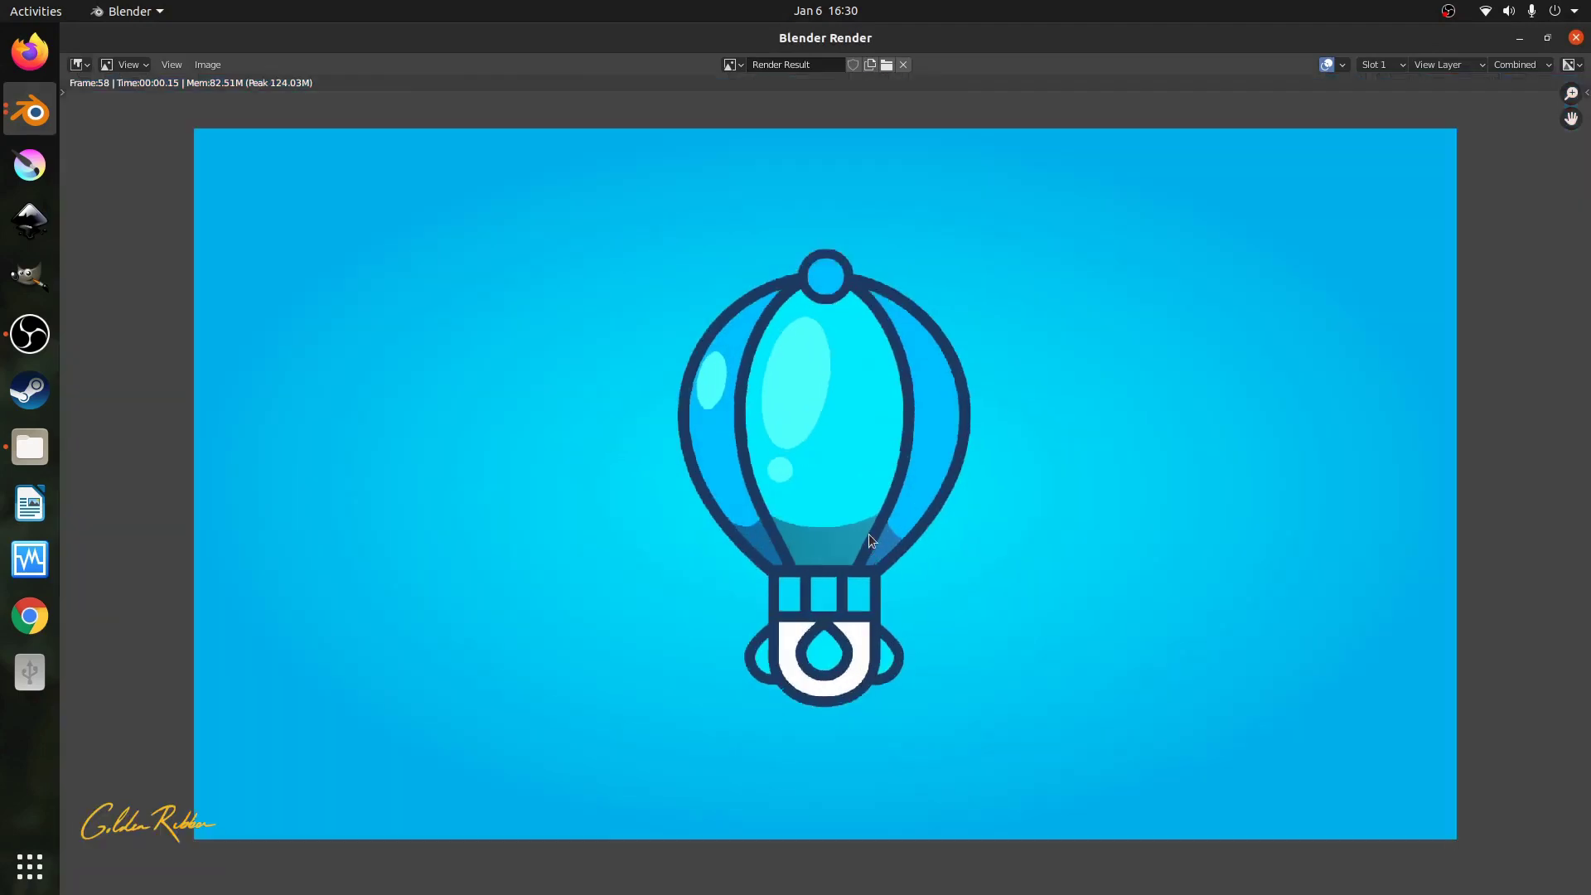
pyautogui.press('Escape')
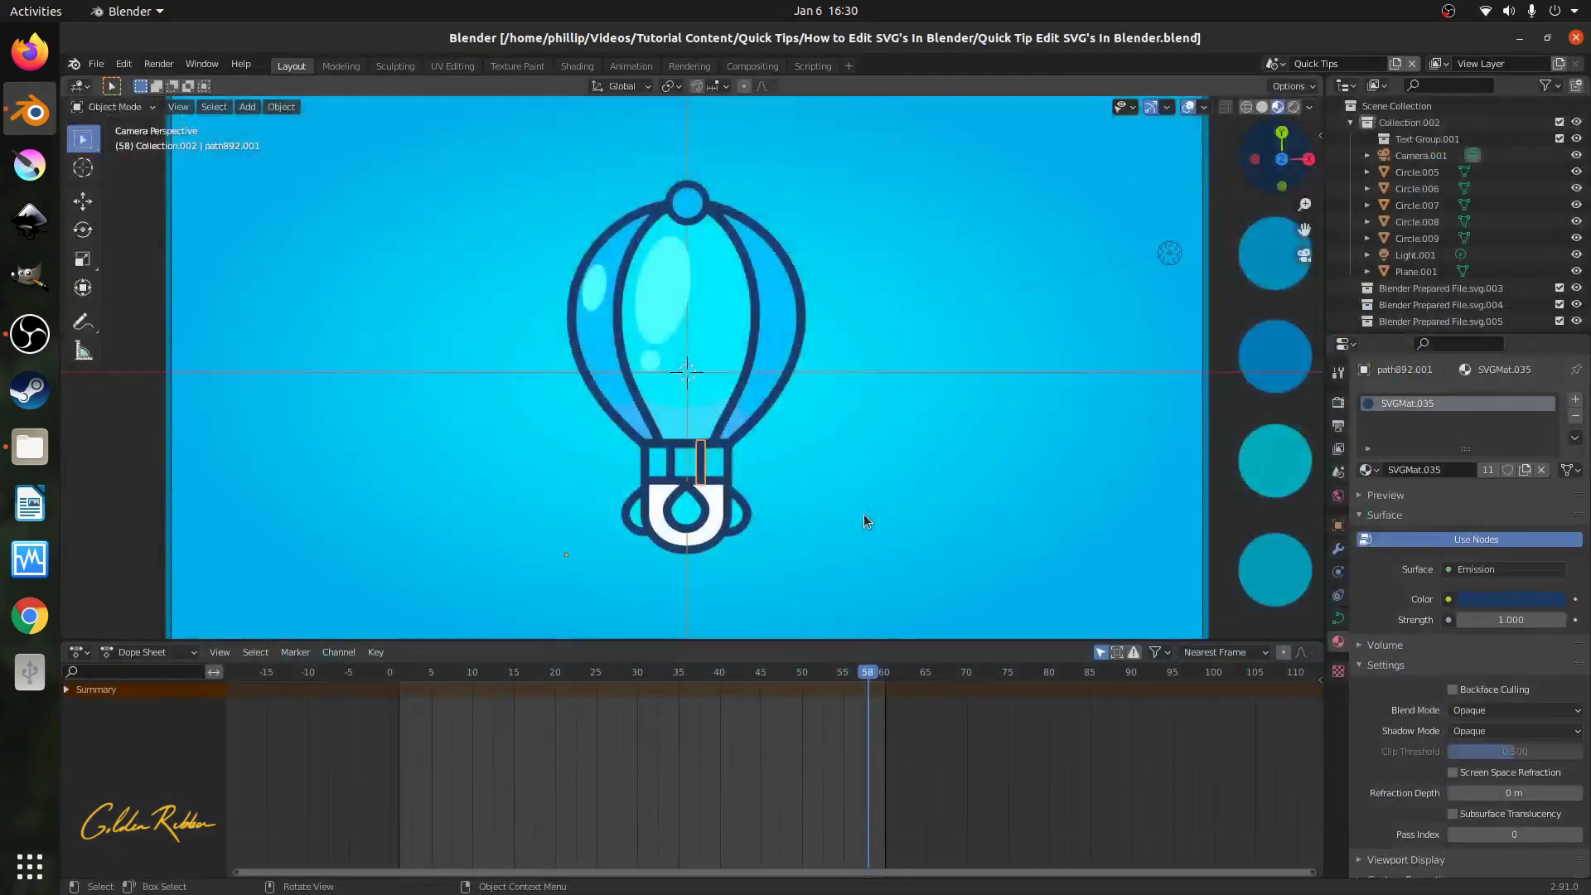
# Try the Filmic view transform in the scene's colour management settings.
pyautogui.scroll(-1, 863, 515)
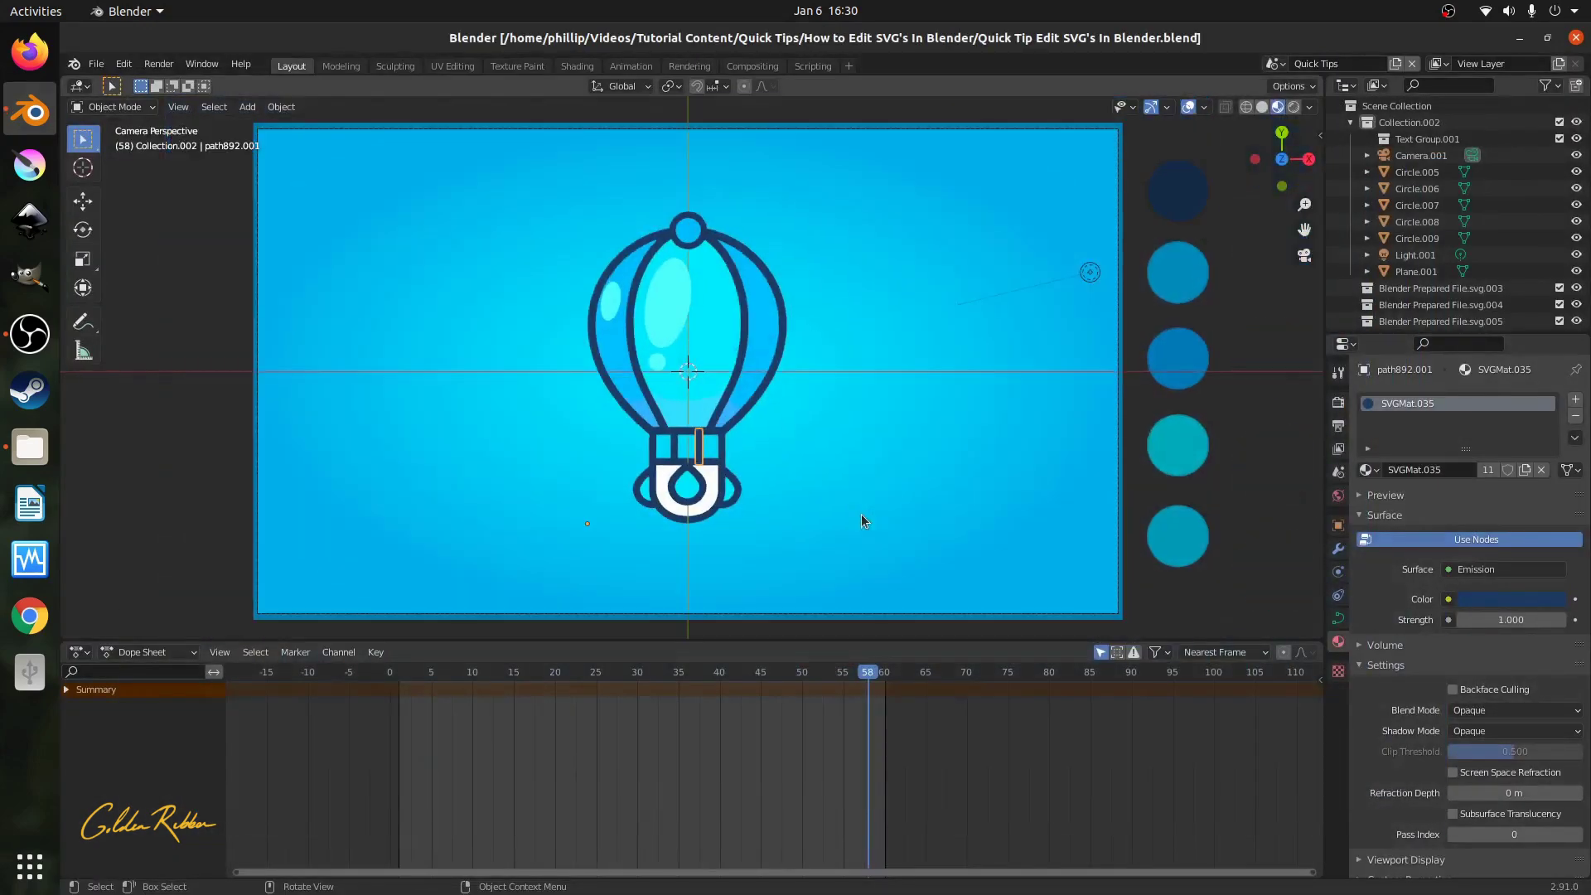
pyautogui.scroll(-1, 862, 518)
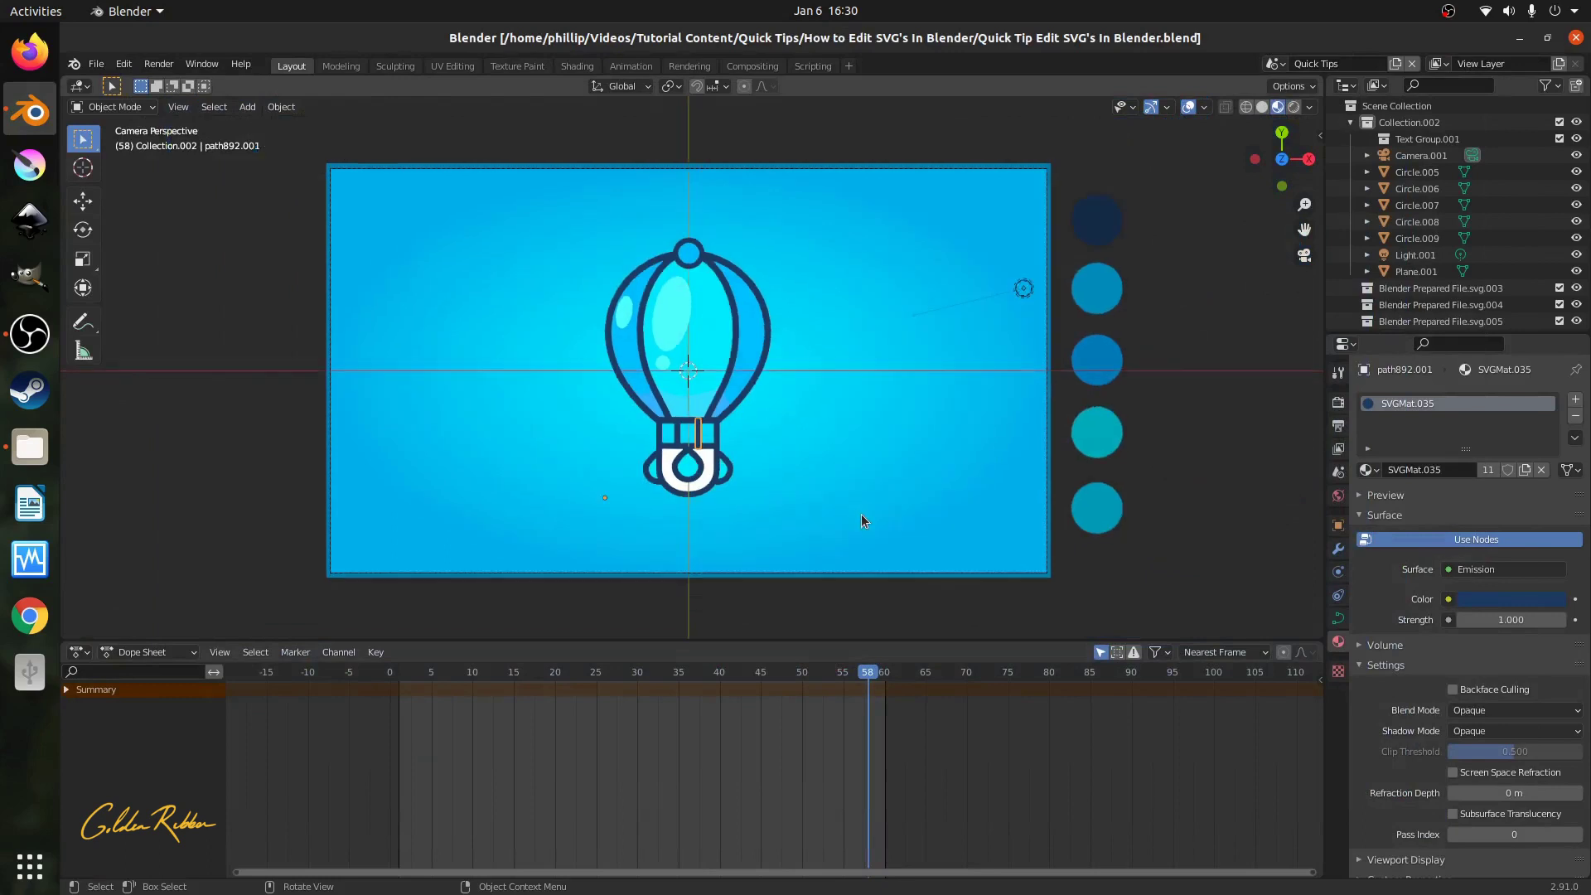
pyautogui.scroll(1, 862, 518)
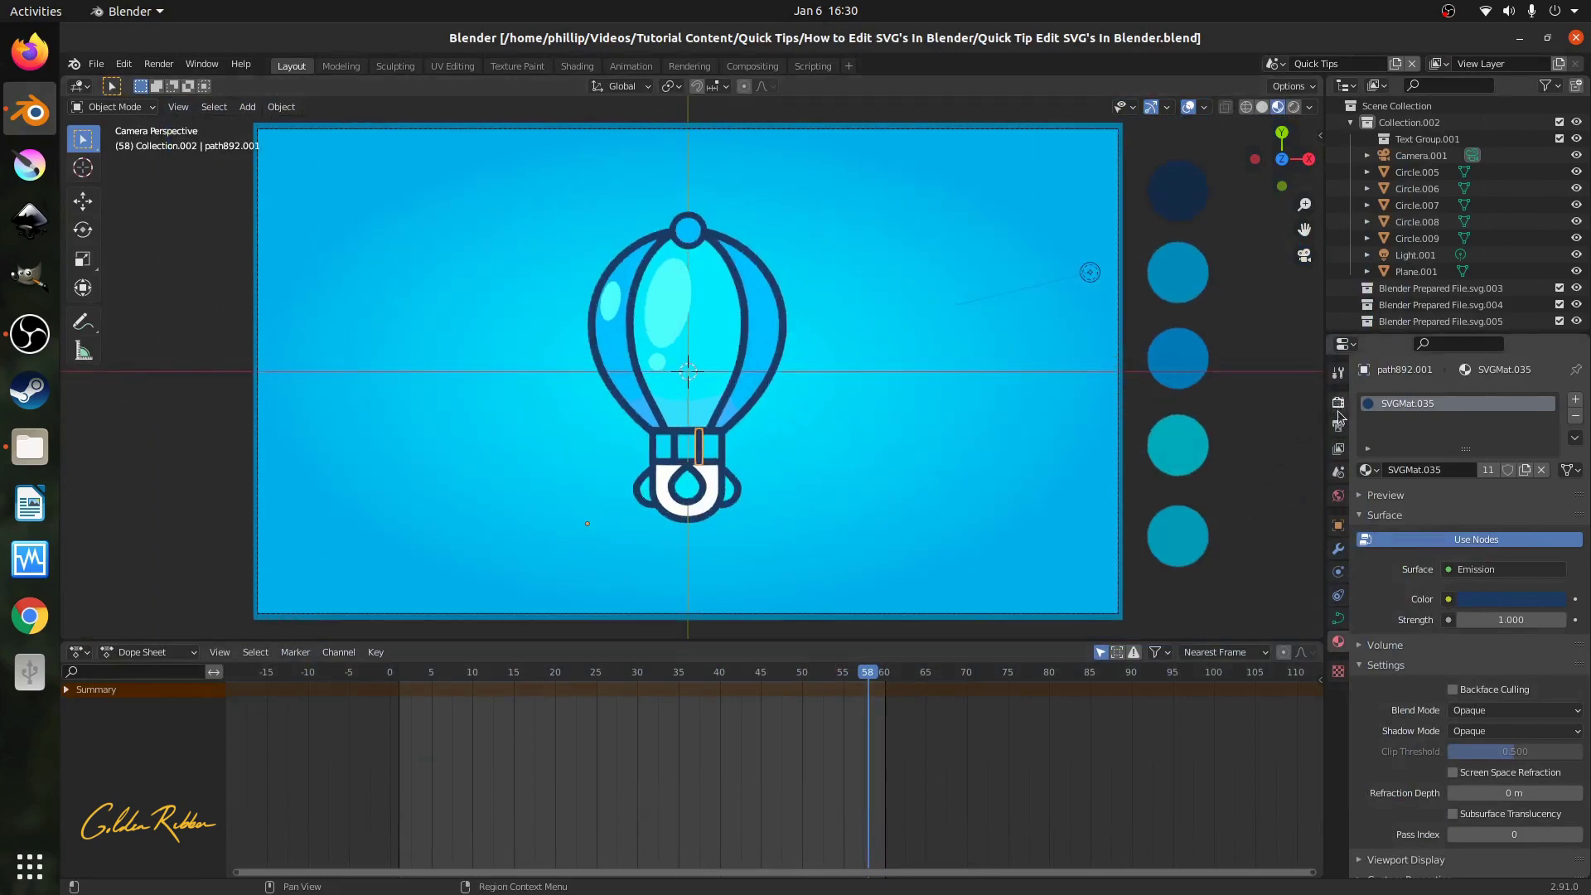
pyautogui.click(1339, 404)
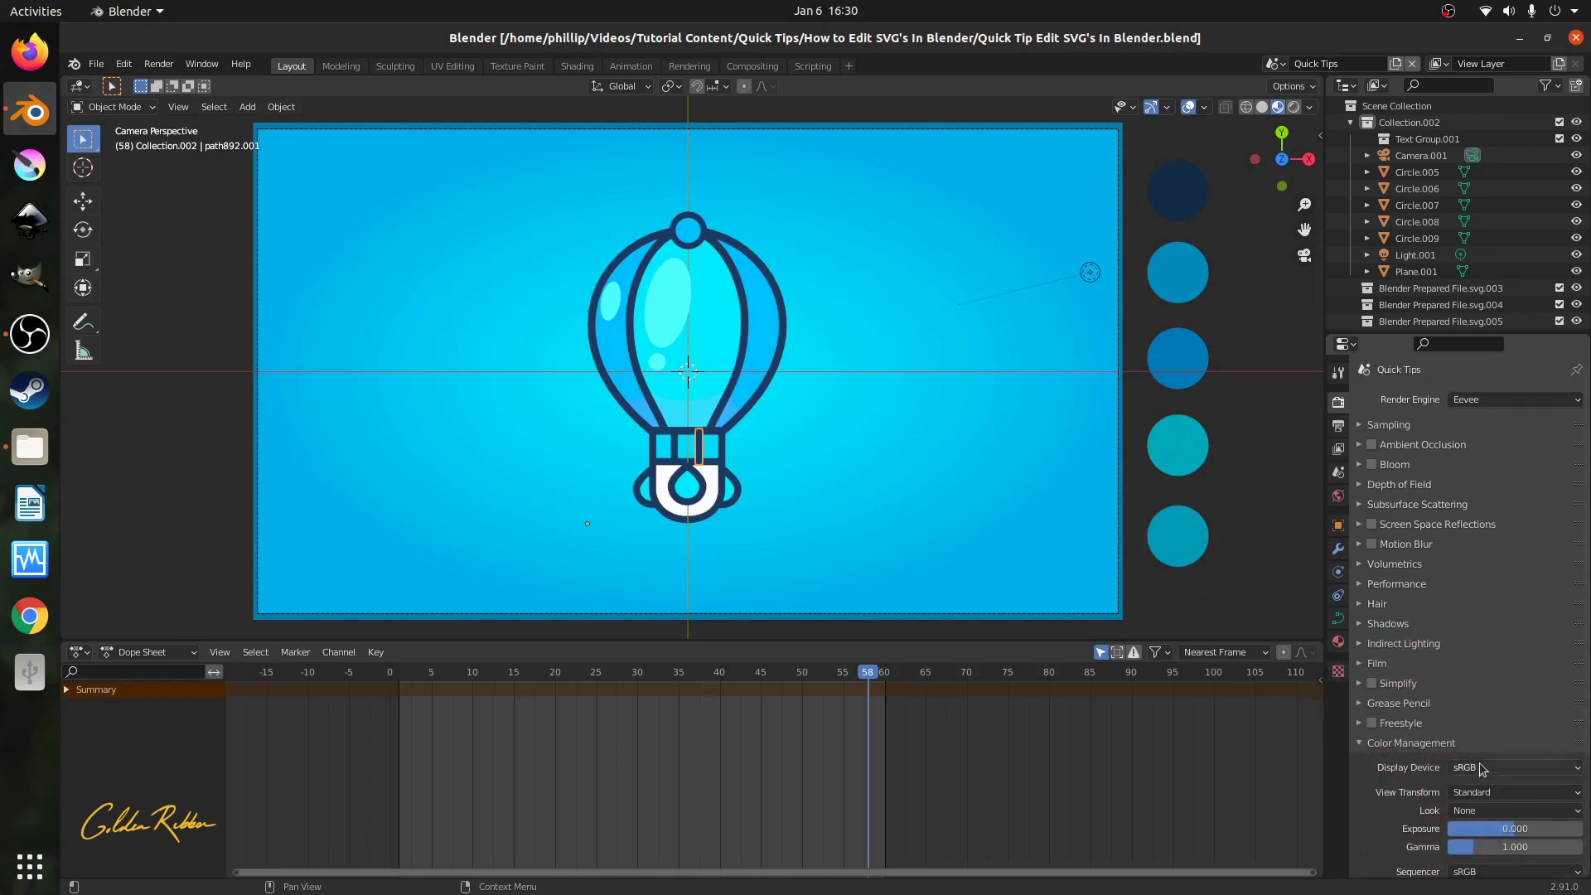
pyautogui.click(1473, 794)
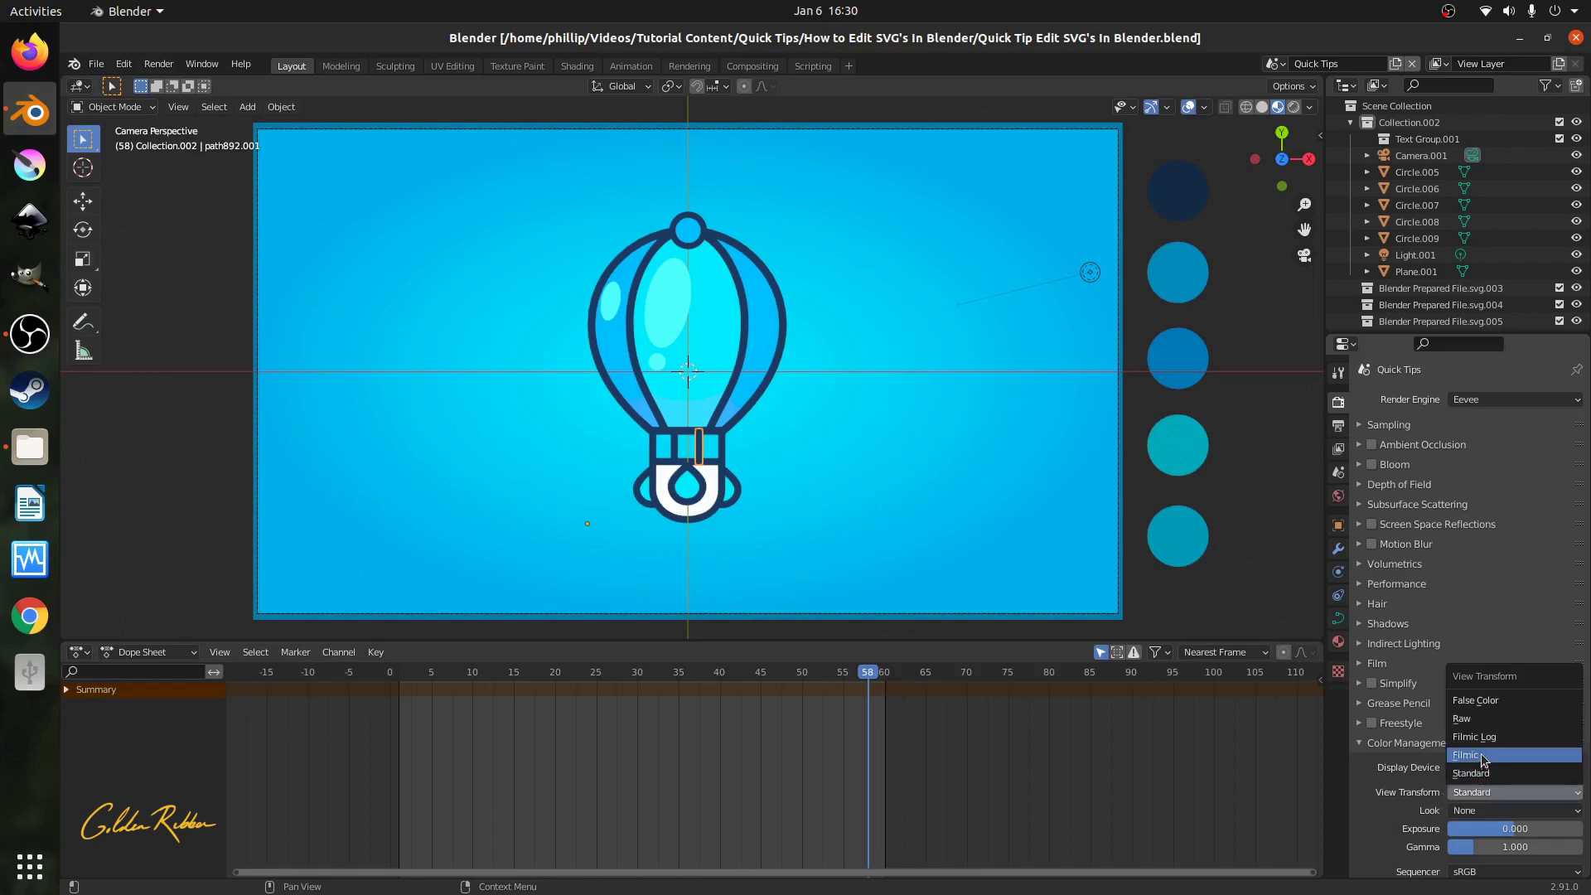
pyautogui.click(1481, 754)
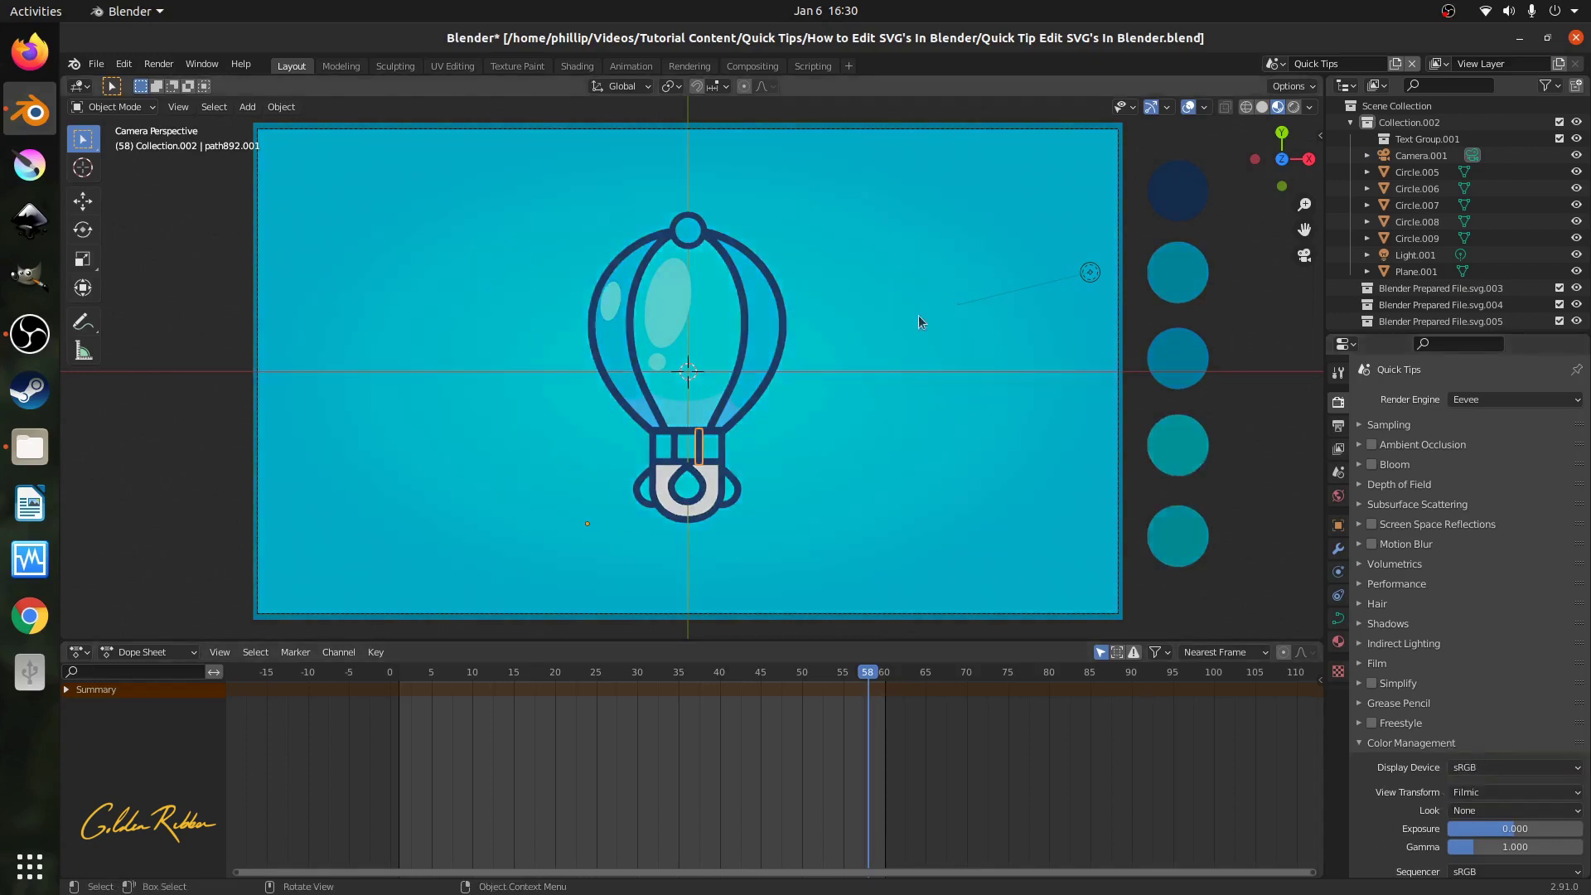
# Set the colour management view transform to Standard.
pyautogui.click(1533, 793)
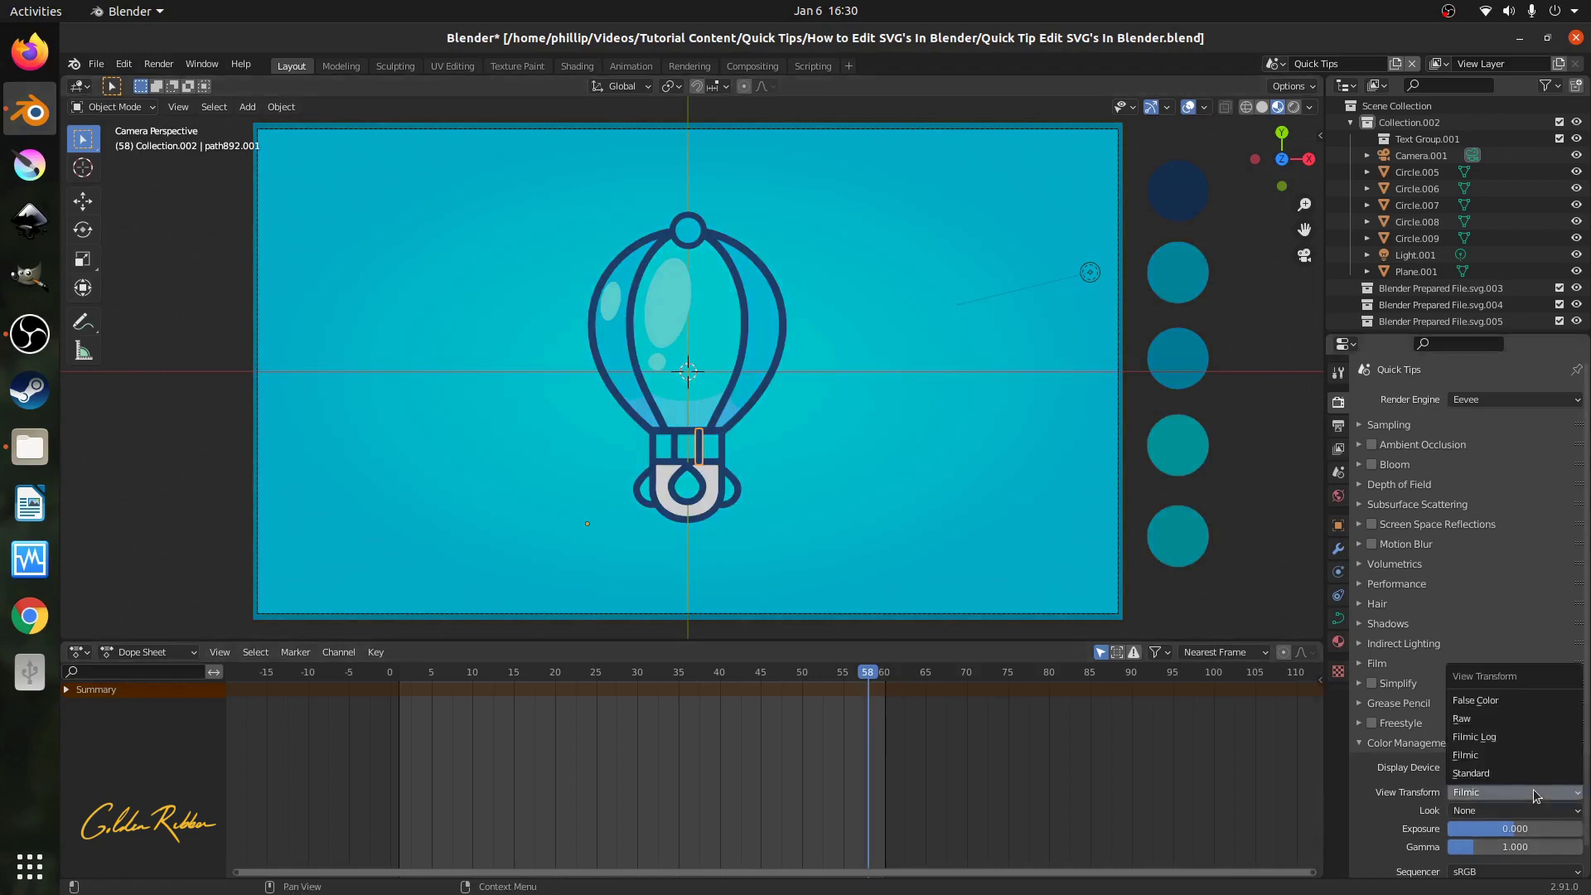
pyautogui.click(1471, 772)
pyautogui.scroll(-1, 916, 448)
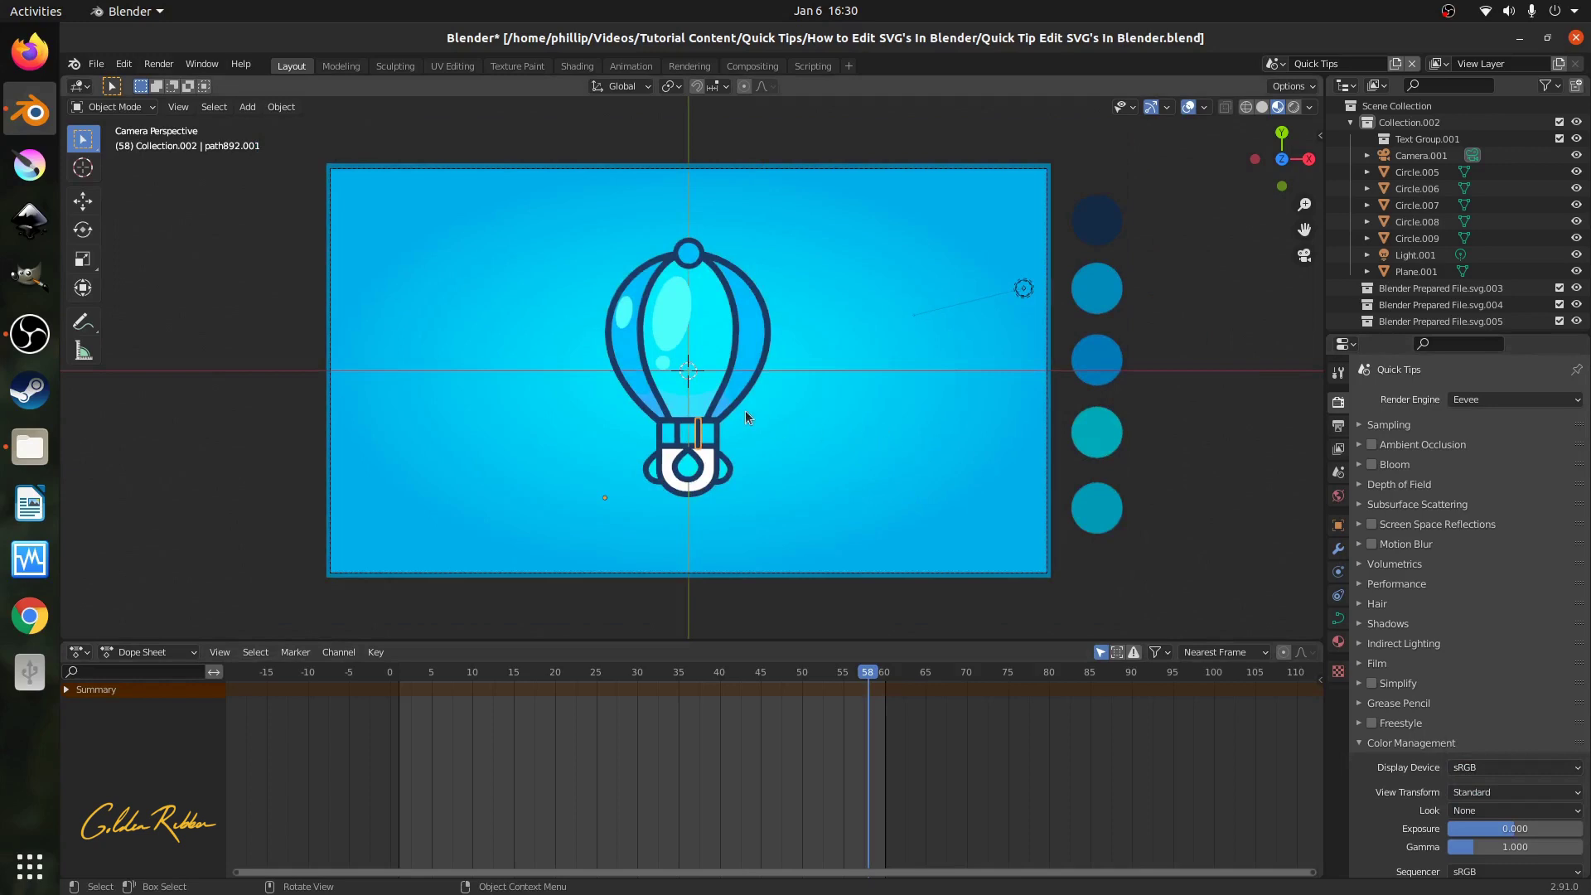
pyautogui.scroll(2, 745, 412)
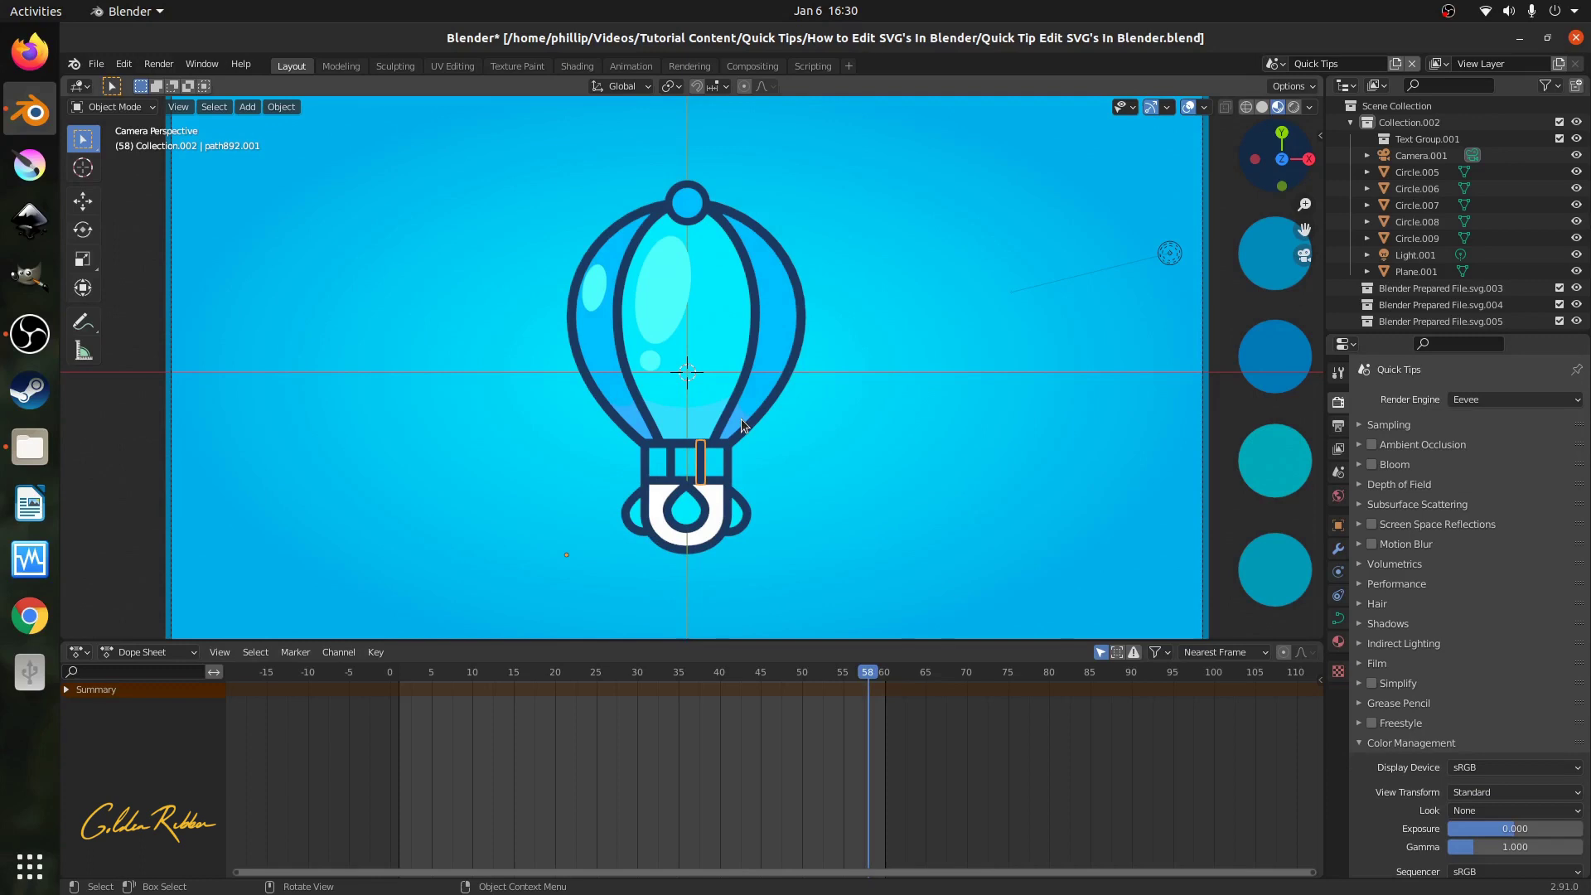
pyautogui.press('ctrl')
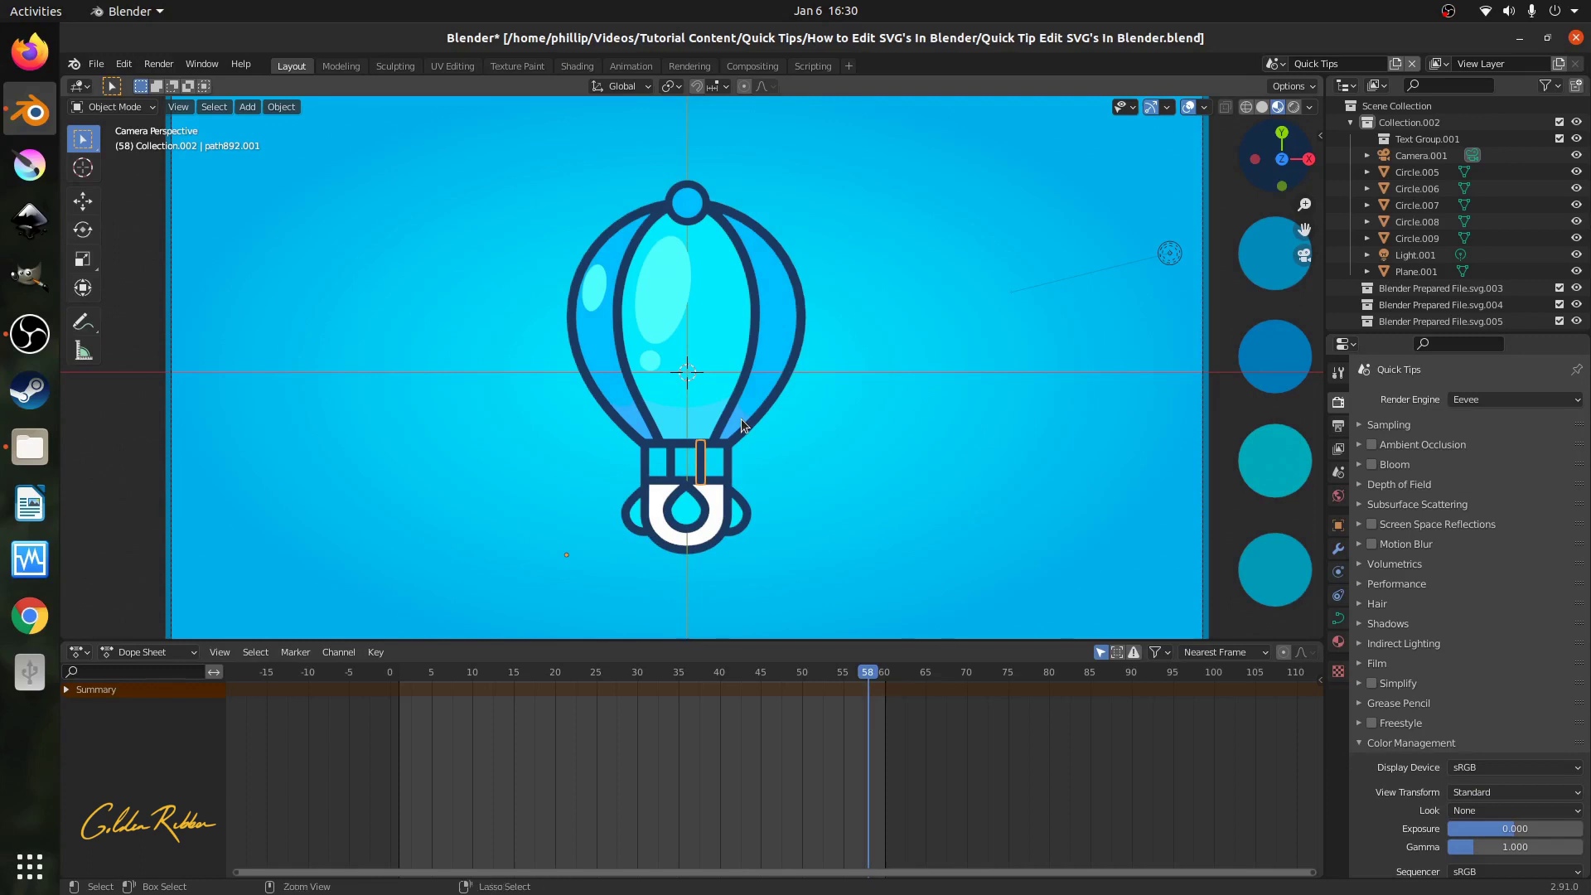